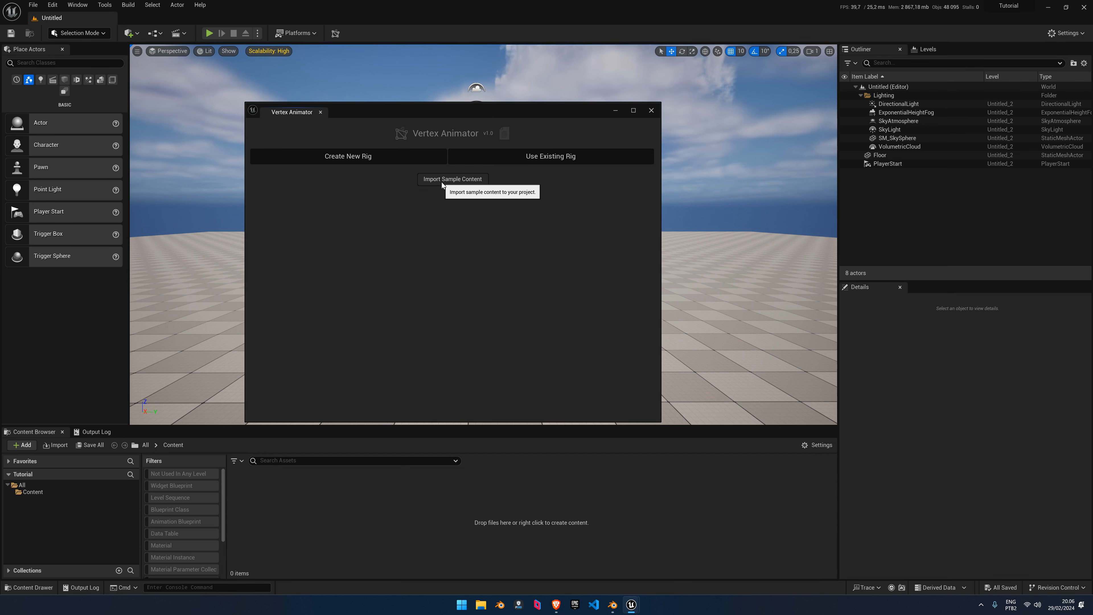
Import the Vertex Animator sample content, then save all five sample assets with Save Selected
{"action": "left_click", "coordinate": [457, 180]}
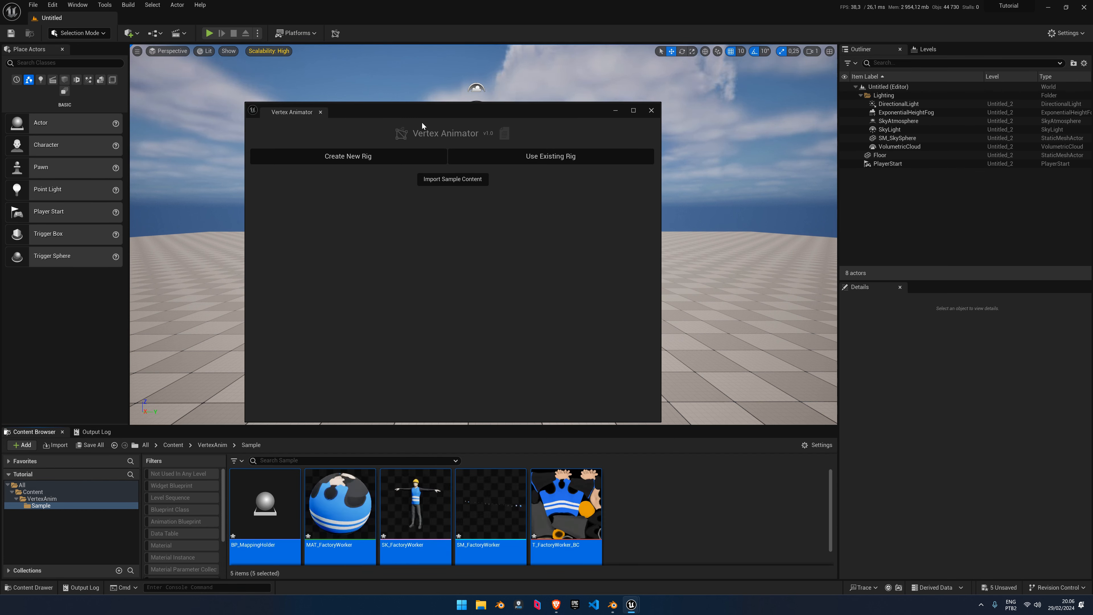
{"action": "left_click_drag", "start_coordinate": [422, 112], "coordinate": [771, 130]}
{"action": "left_click", "coordinate": [676, 528]}
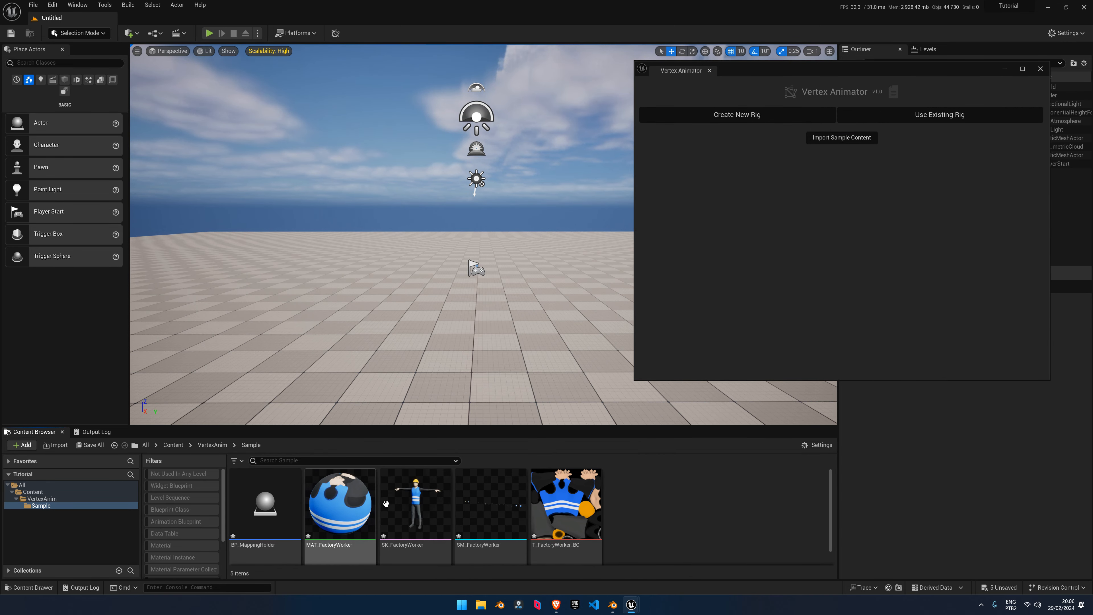
{"action": "mouse_move", "coordinate": [462, 507]}
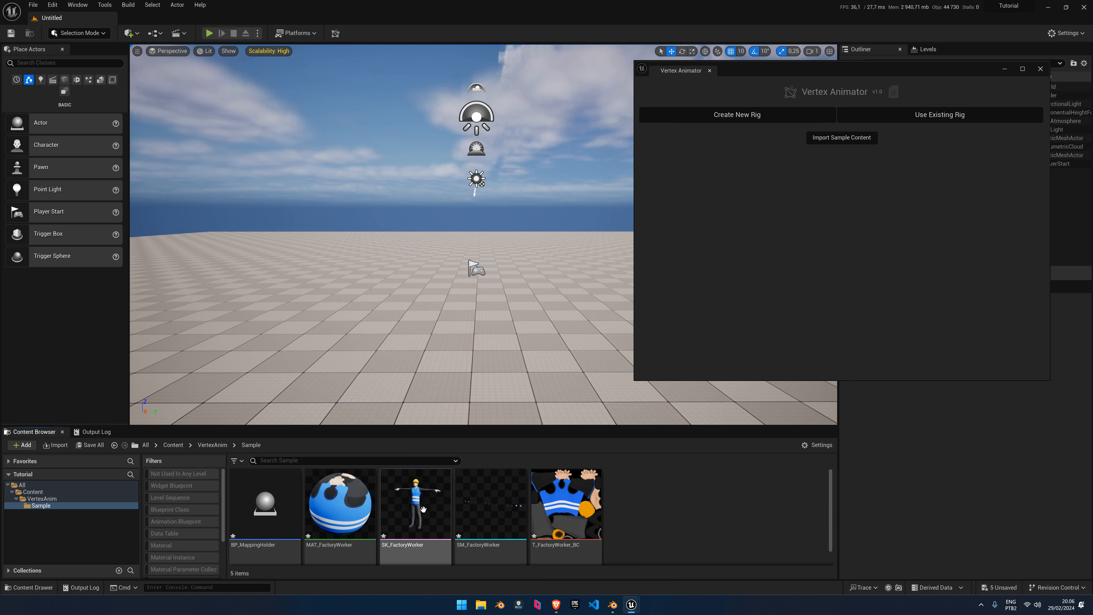
{"action": "left_click", "coordinate": [90, 445]}
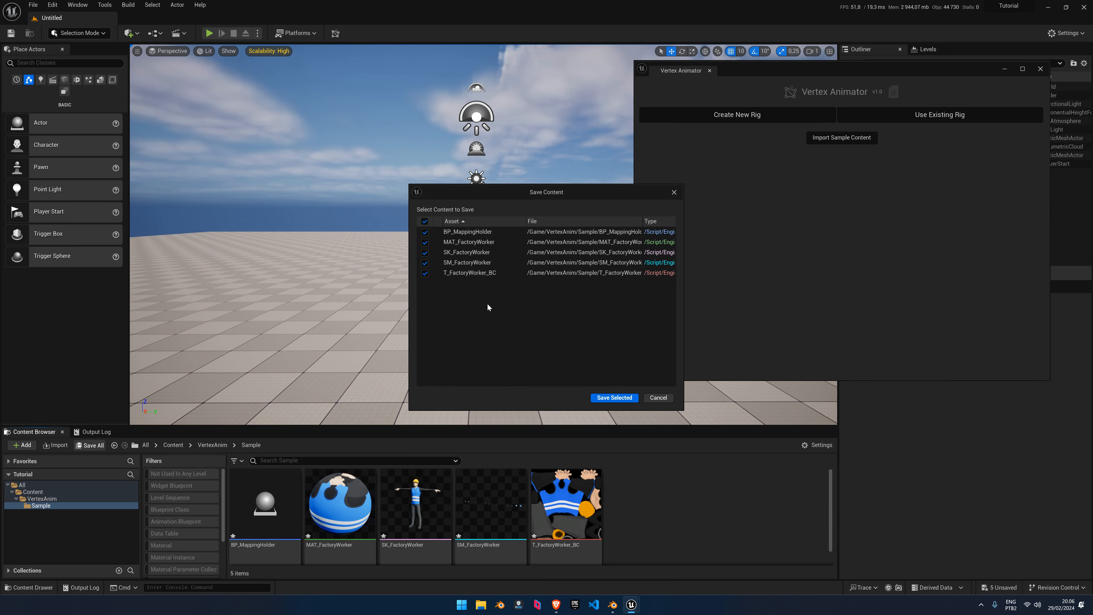
{"action": "left_click", "coordinate": [613, 397]}
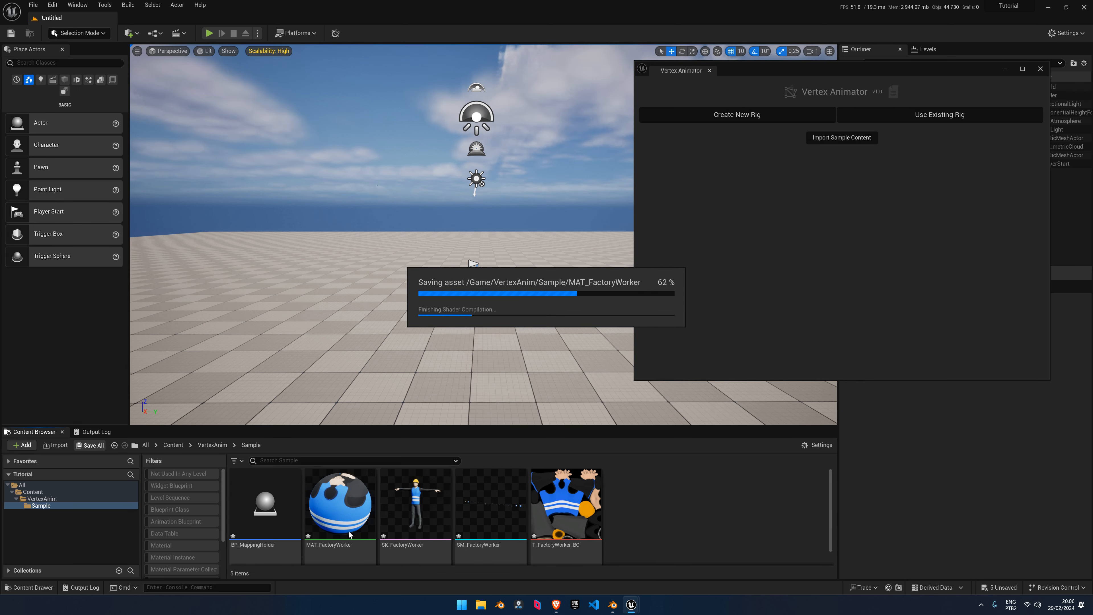
Export SK_FactoryWorker as SK_FactoryWorker_Source FBX into Desktop\Tutorial Files\Sample Content
{"action": "right_click", "coordinate": [398, 517]}
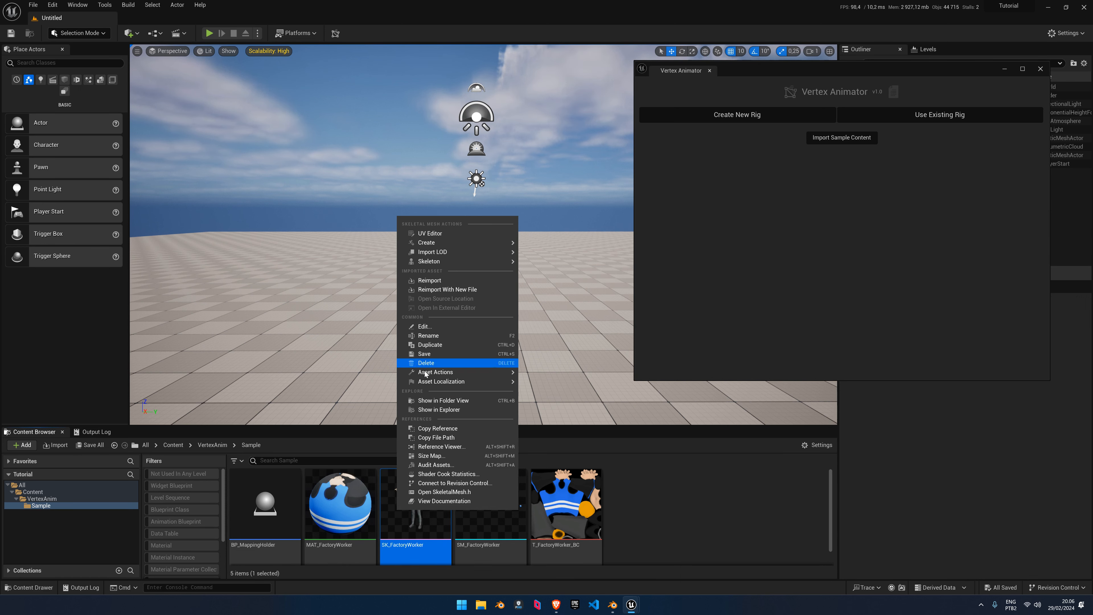
{"action": "mouse_move", "coordinate": [495, 372]}
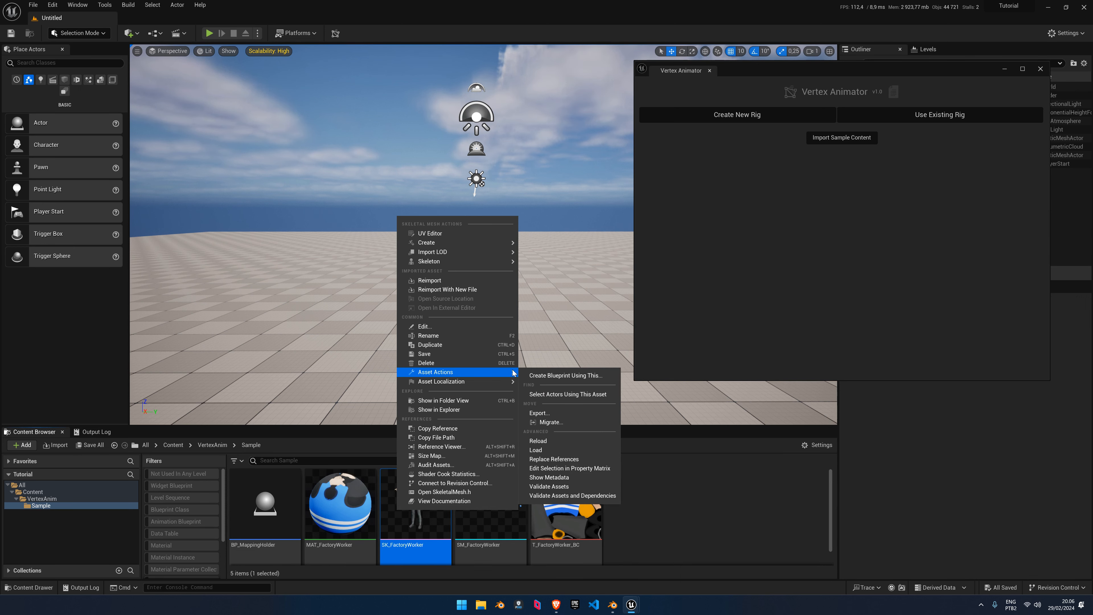
{"action": "left_click", "coordinate": [540, 414]}
{"action": "left_click", "coordinate": [36, 112]}
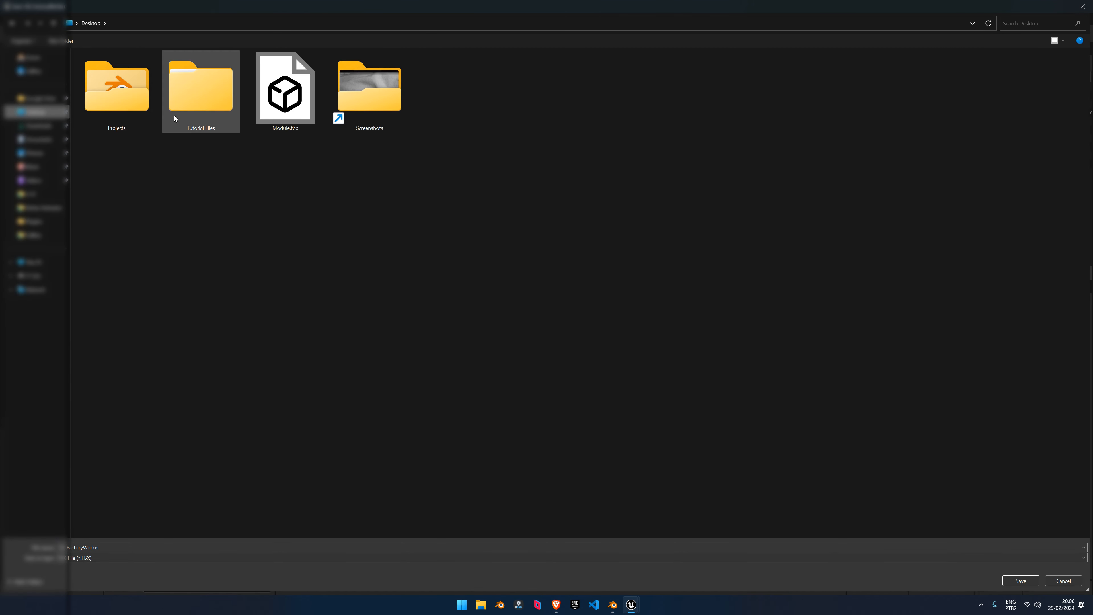
{"action": "double_click", "coordinate": [213, 93]}
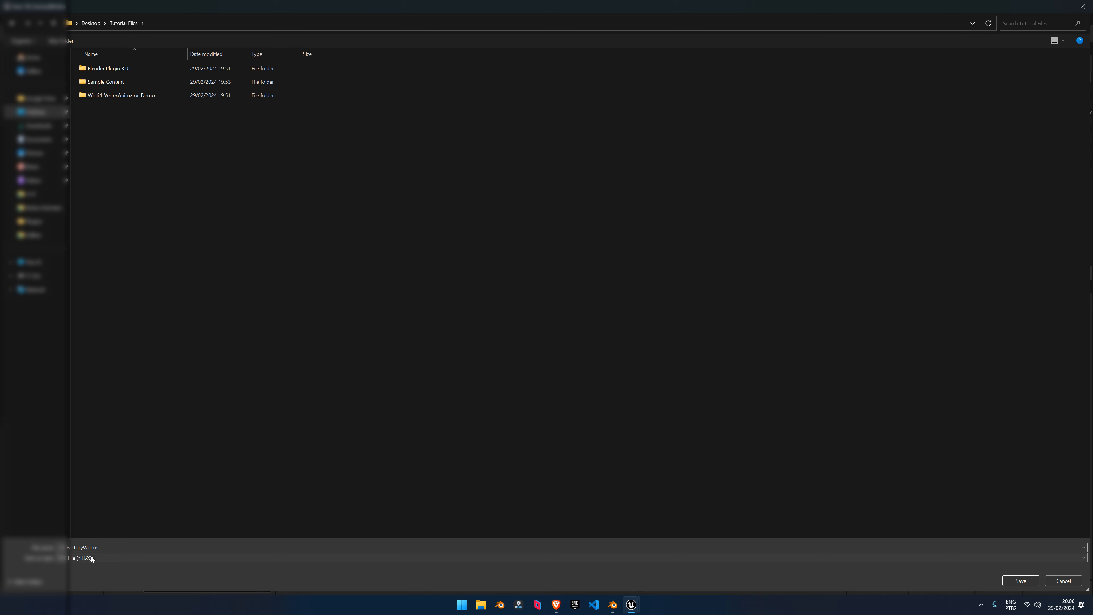
{"action": "double_click", "coordinate": [106, 547]}
{"action": "left_click", "coordinate": [122, 549]}
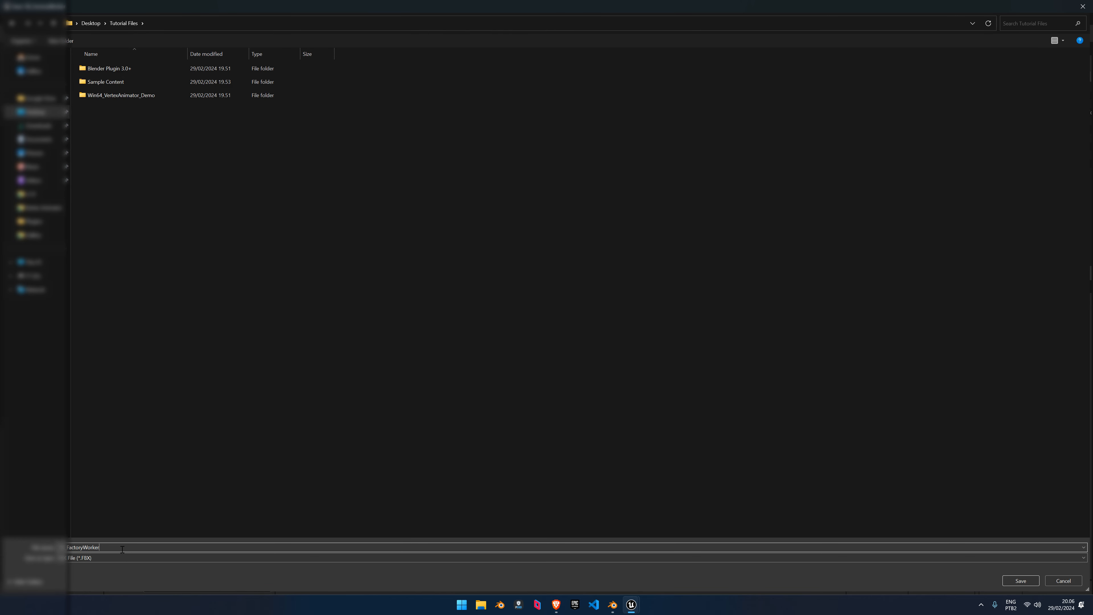
{"action": "double_click", "coordinate": [117, 82]}
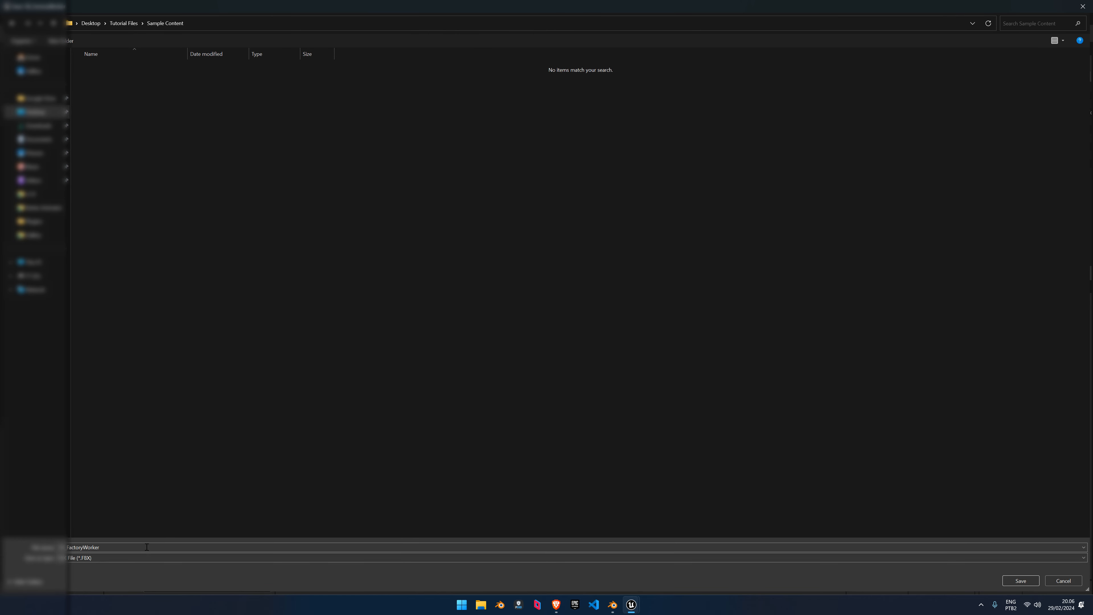
{"action": "left_click", "coordinate": [117, 548]}
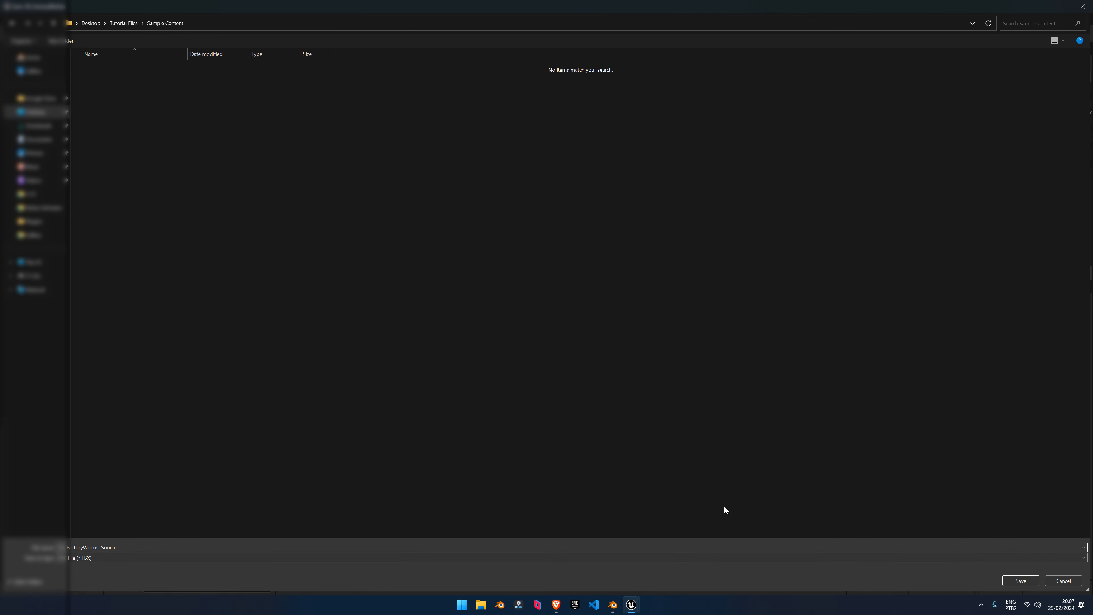
{"action": "left_click", "coordinate": [1020, 581]}
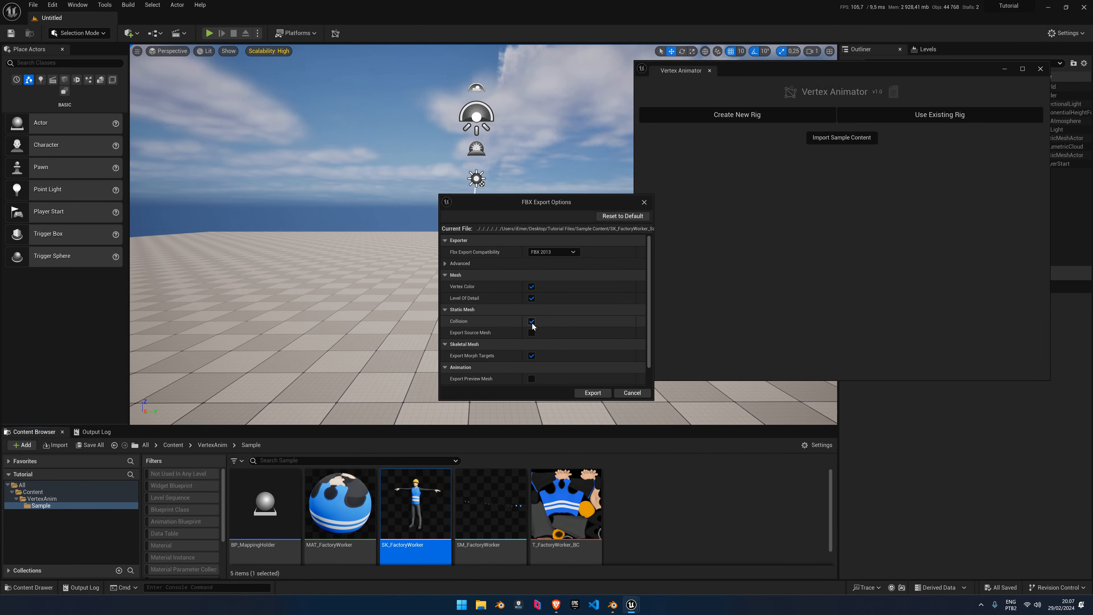
Turn off Vertex Color, LOD and Morph Targets in the FBX options and export
{"action": "left_click", "coordinate": [531, 298]}
{"action": "left_click", "coordinate": [532, 286]}
{"action": "left_click", "coordinate": [532, 355]}
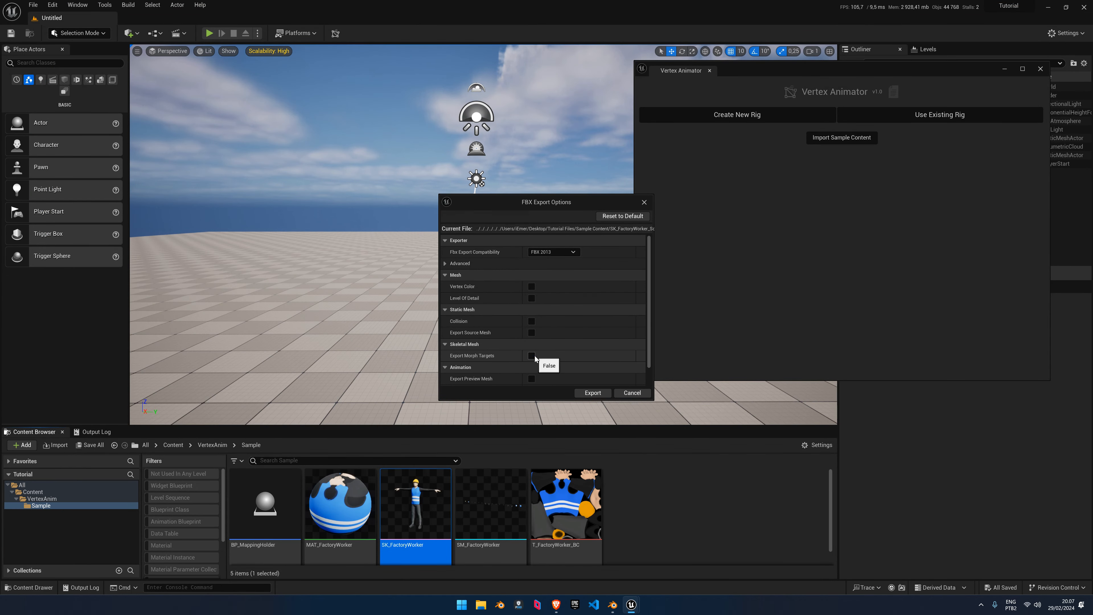
{"action": "scroll", "coordinate": [590, 339], "scroll_direction": "down", "scroll_amount": 1}
{"action": "scroll", "coordinate": [591, 340], "scroll_direction": "down", "scroll_amount": 1}
{"action": "left_click", "coordinate": [593, 393]}
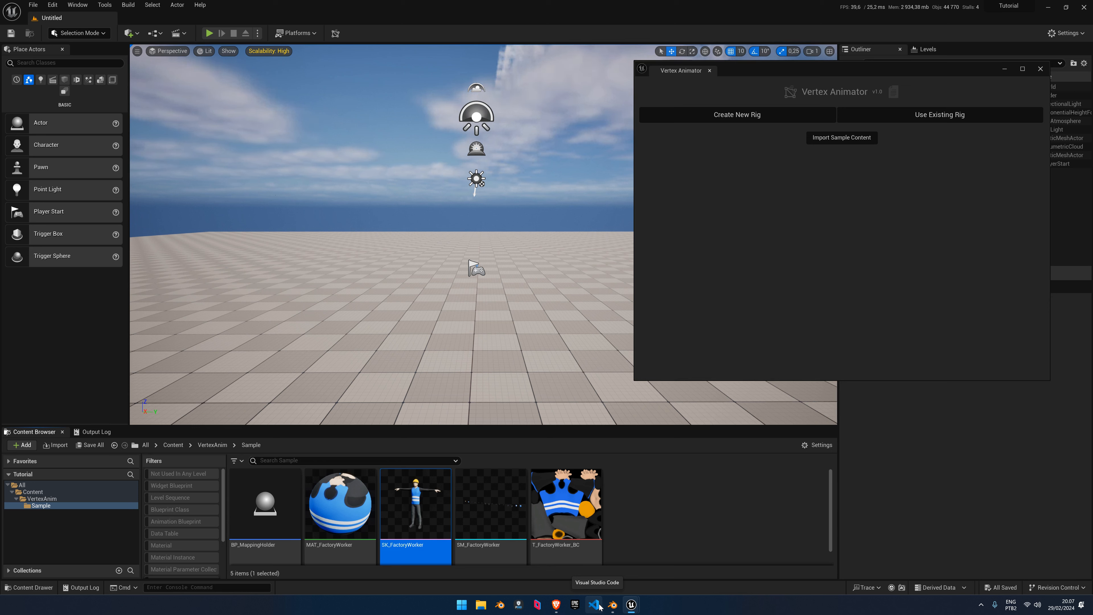
Bring Blender to the front and open its Preferences
{"action": "mouse_move", "coordinate": [616, 611]}
{"action": "left_click", "coordinate": [605, 578]}
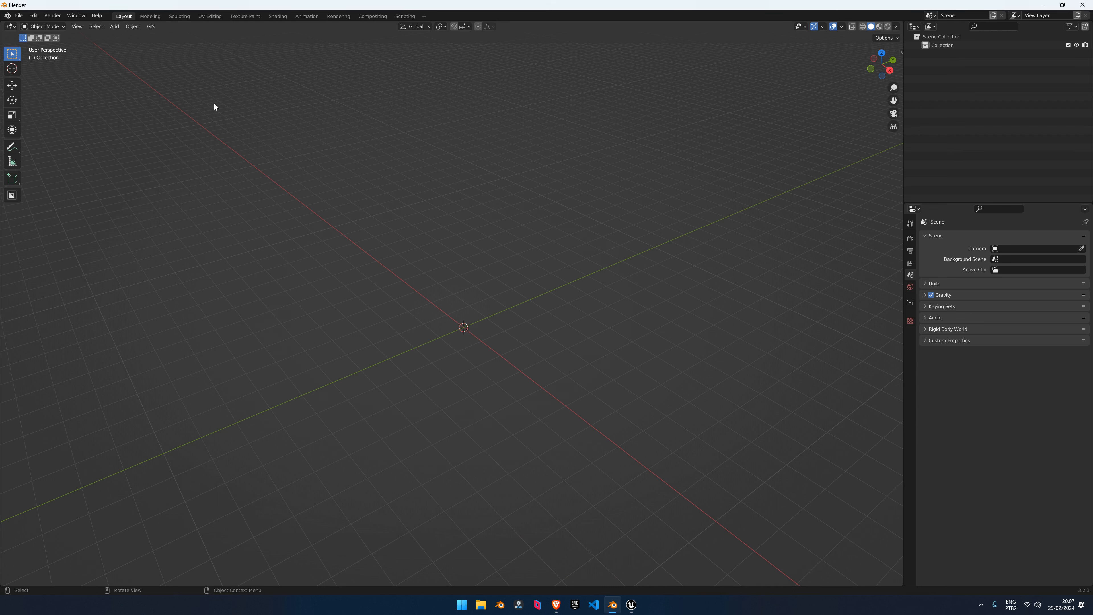
{"action": "left_click", "coordinate": [34, 15]}
{"action": "left_click", "coordinate": [55, 147]}
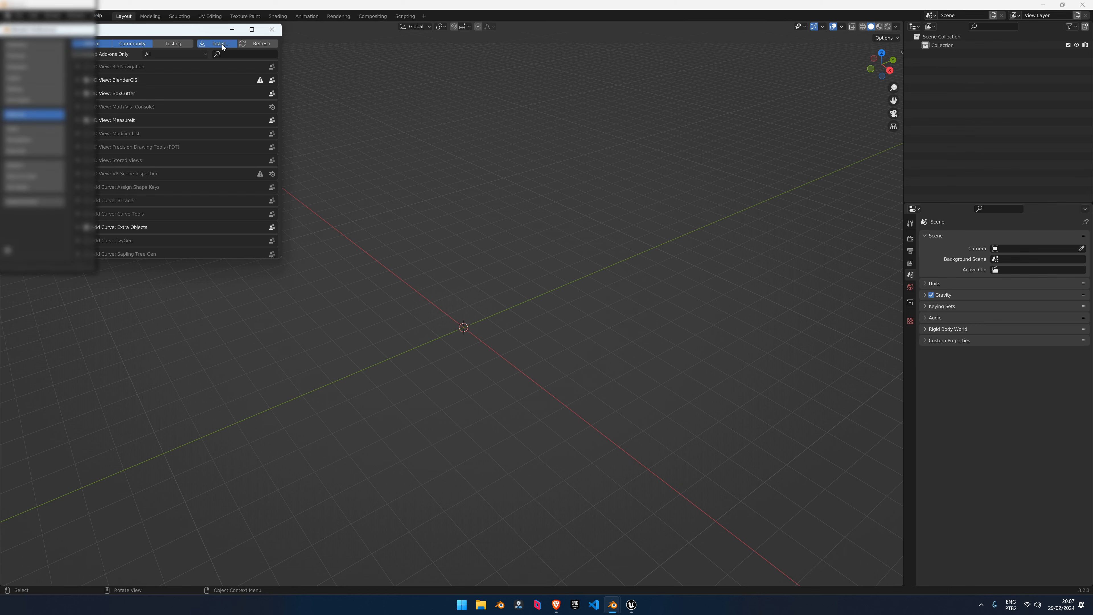
Install VertexAnimator.py from Tutorial Files\Blender Plugin 3.0+, enable it, and close Preferences
{"action": "left_click", "coordinate": [221, 44]}
{"action": "left_click", "coordinate": [30, 109]}
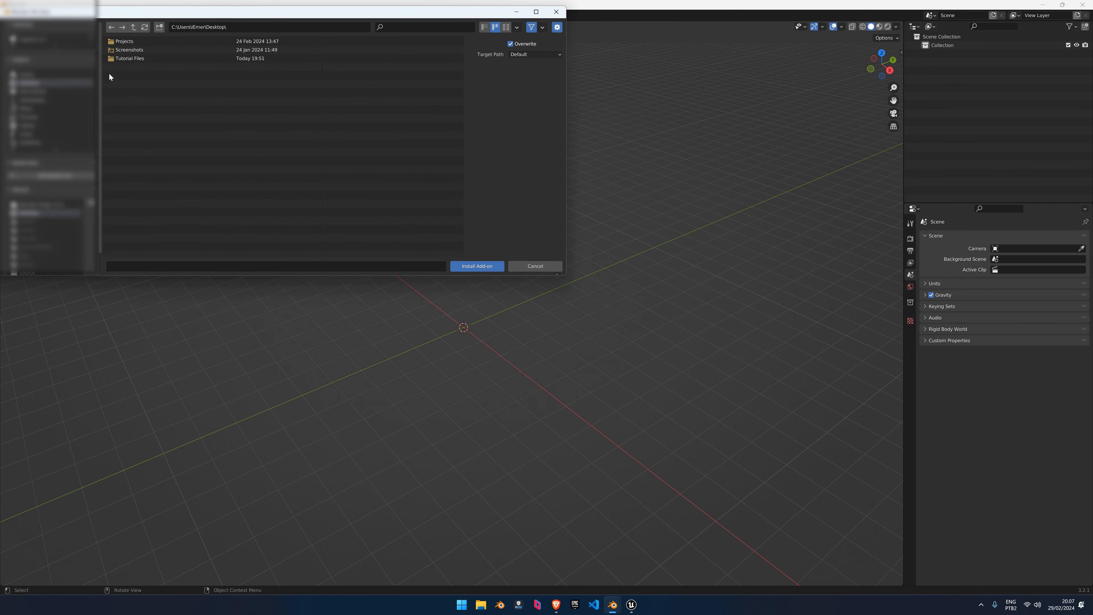
{"action": "double_click", "coordinate": [134, 42]}
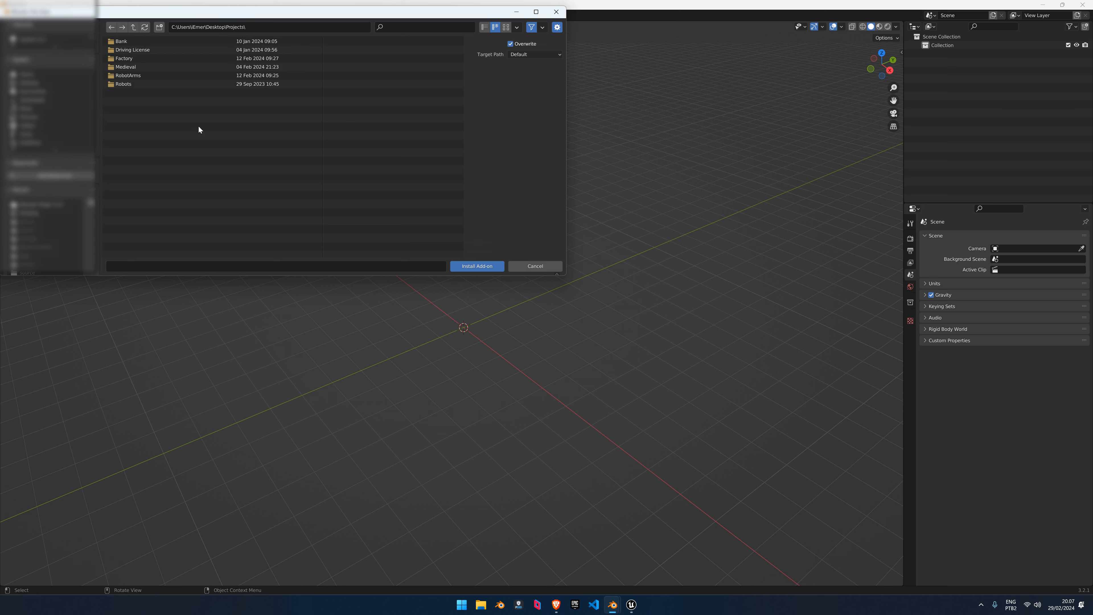
{"action": "left_click", "coordinate": [91, 84]}
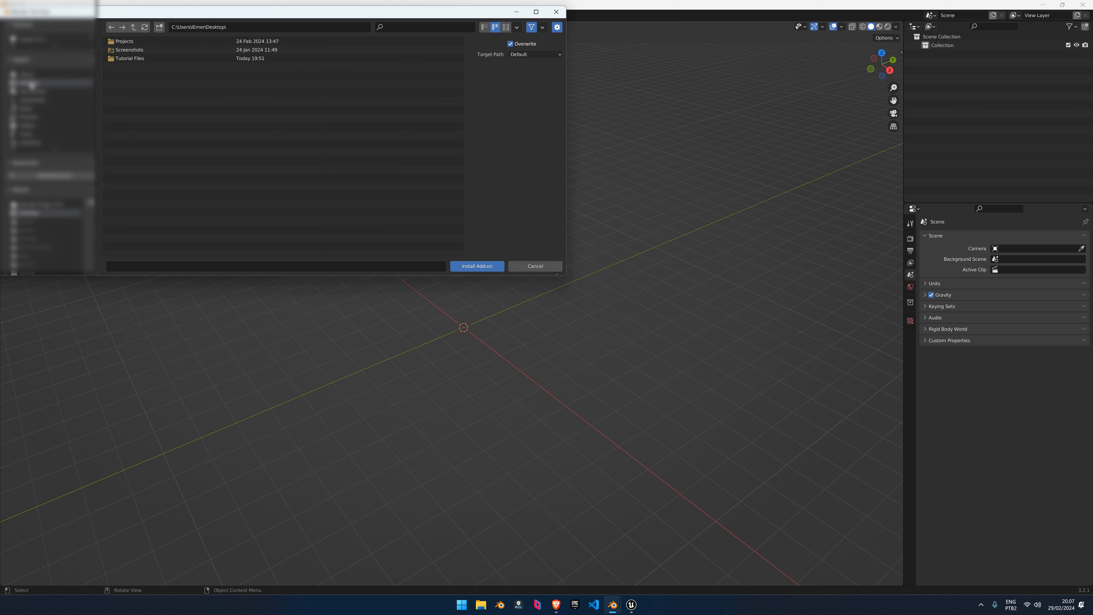
{"action": "double_click", "coordinate": [126, 59]}
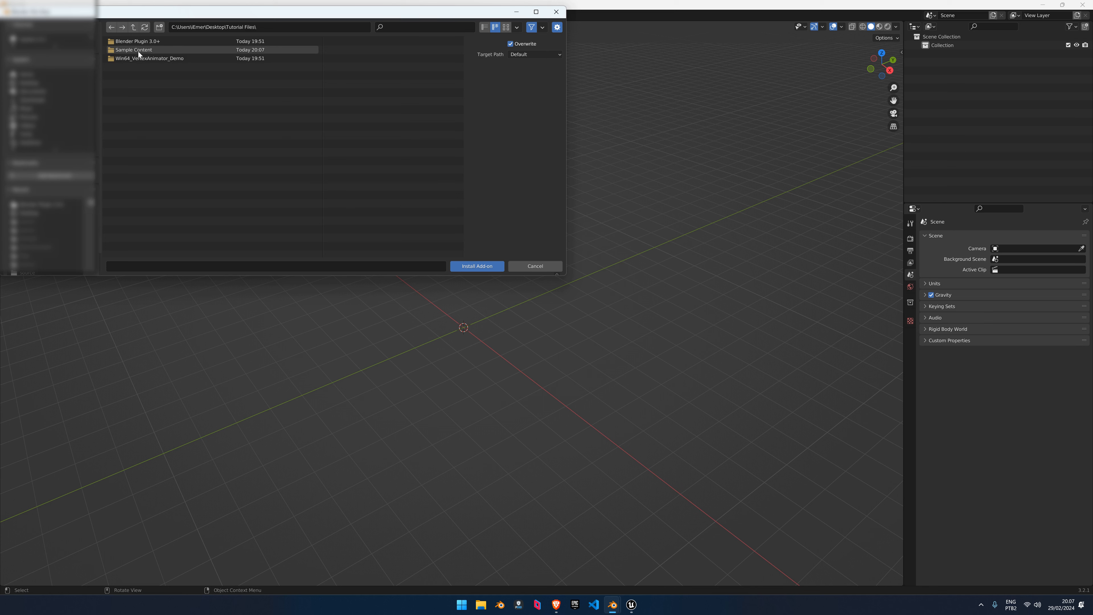
{"action": "double_click", "coordinate": [140, 41]}
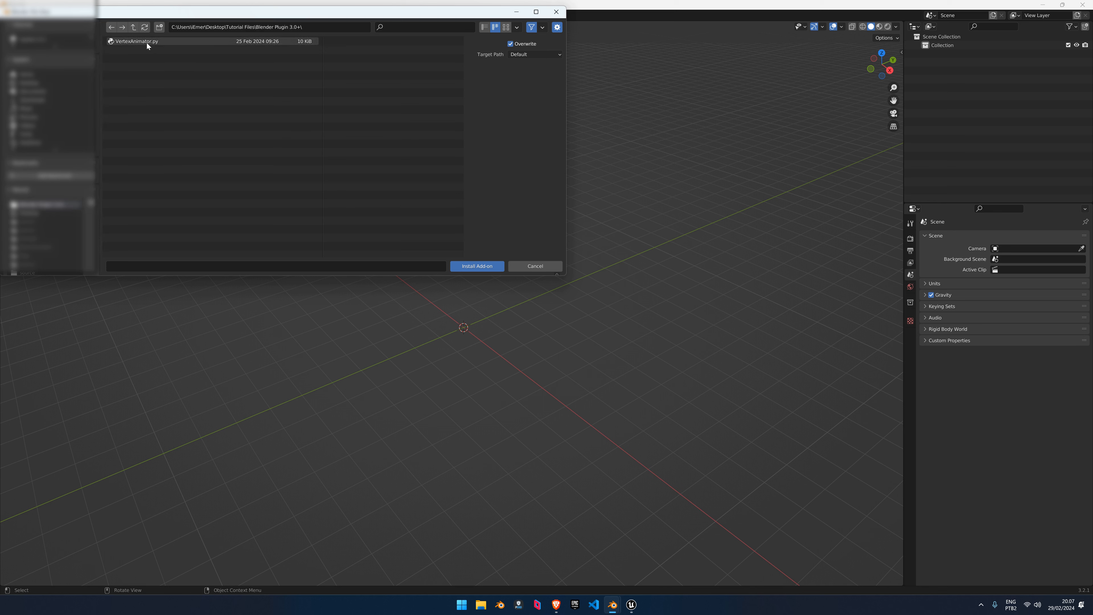
{"action": "left_click", "coordinate": [147, 43]}
{"action": "left_click", "coordinate": [492, 267]}
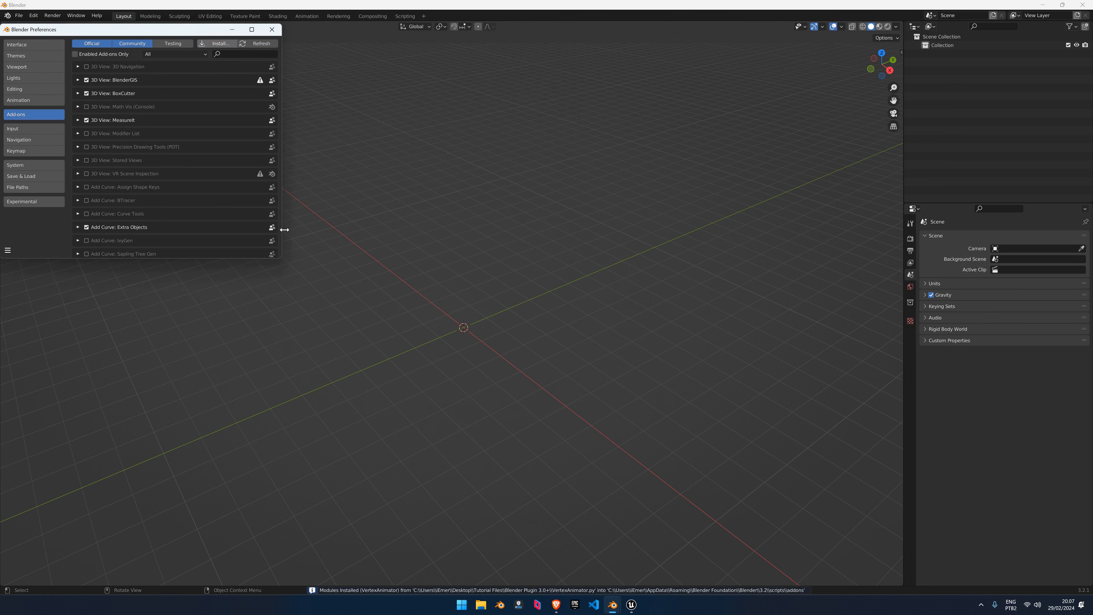
{"action": "left_click", "coordinate": [86, 67]}
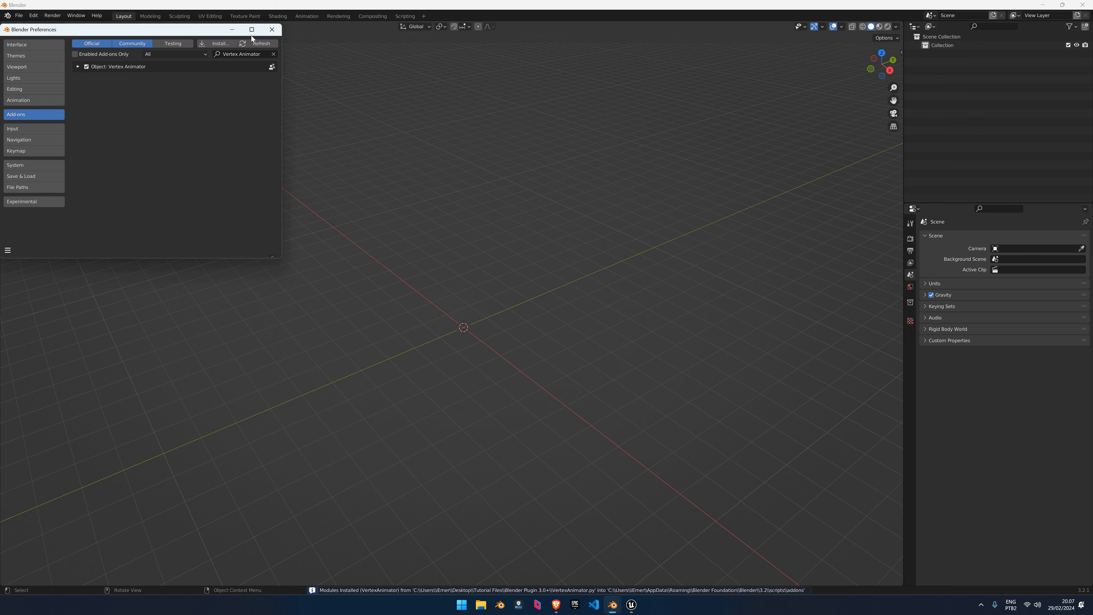
{"action": "left_click", "coordinate": [272, 29]}
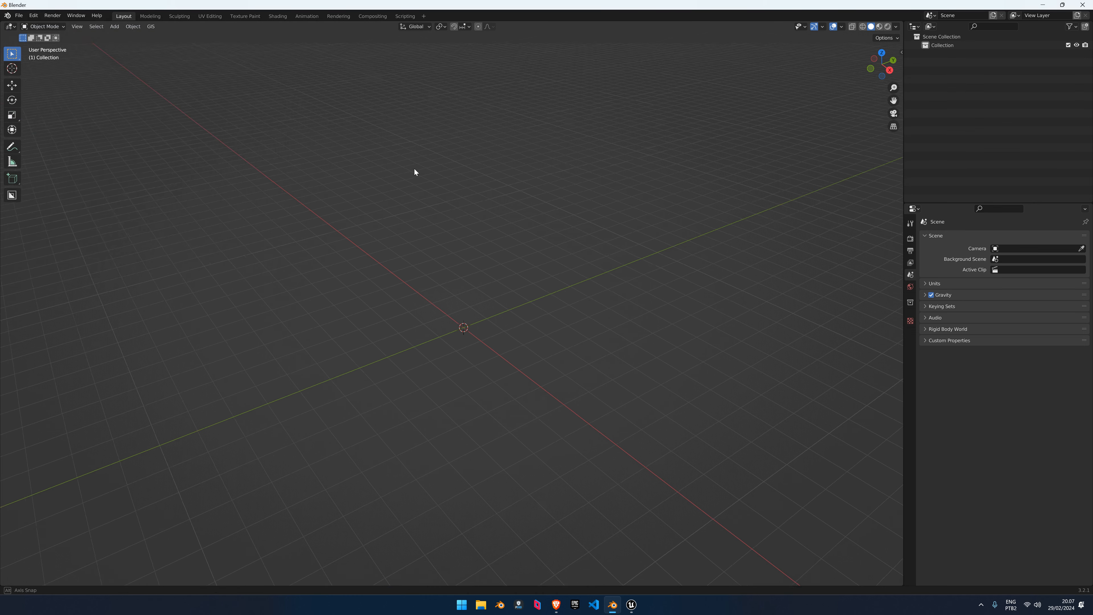
Import SK_FactoryWorker_Source.FBX from Desktop\Tutorial Files\Sample Content
{"action": "left_click", "coordinate": [19, 15]}
{"action": "mouse_move", "coordinate": [57, 138]}
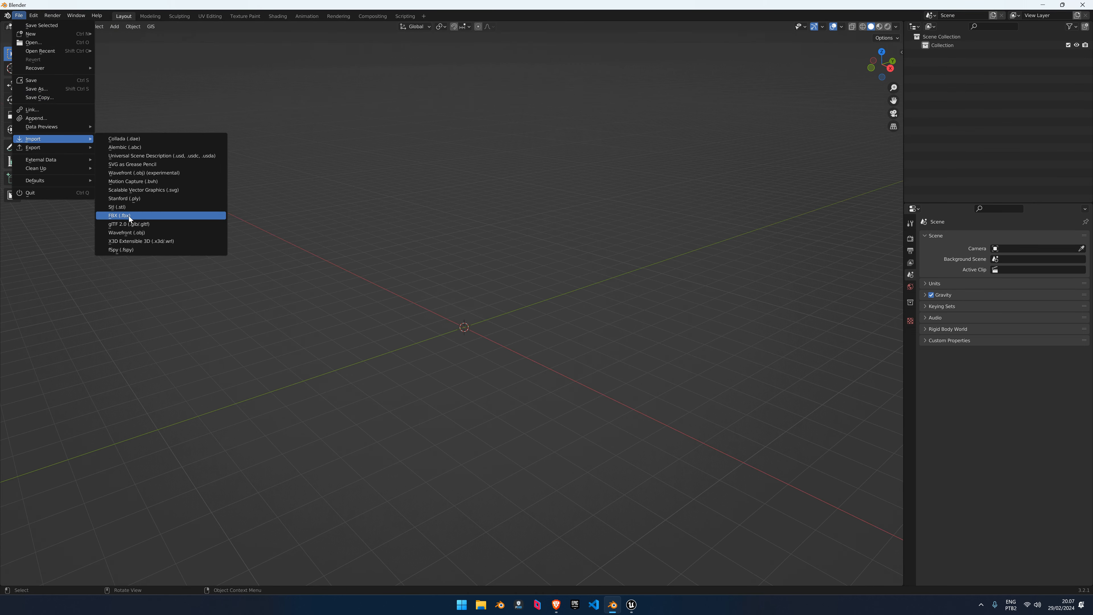
{"action": "left_click", "coordinate": [130, 216]}
{"action": "left_click", "coordinate": [297, 264]}
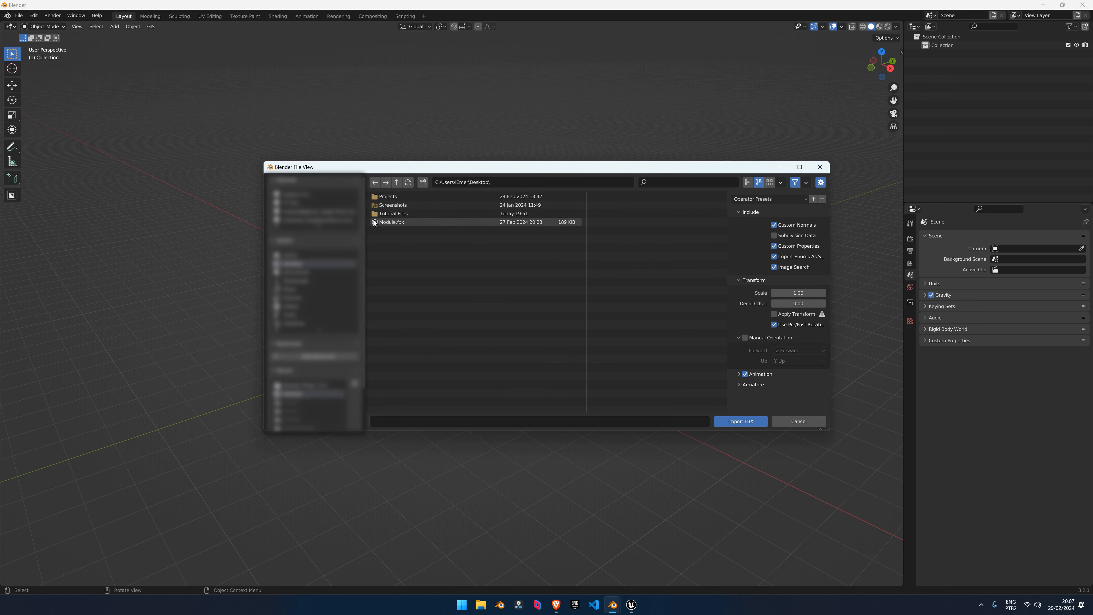
{"action": "left_click", "coordinate": [386, 215]}
{"action": "left_click", "coordinate": [398, 205]}
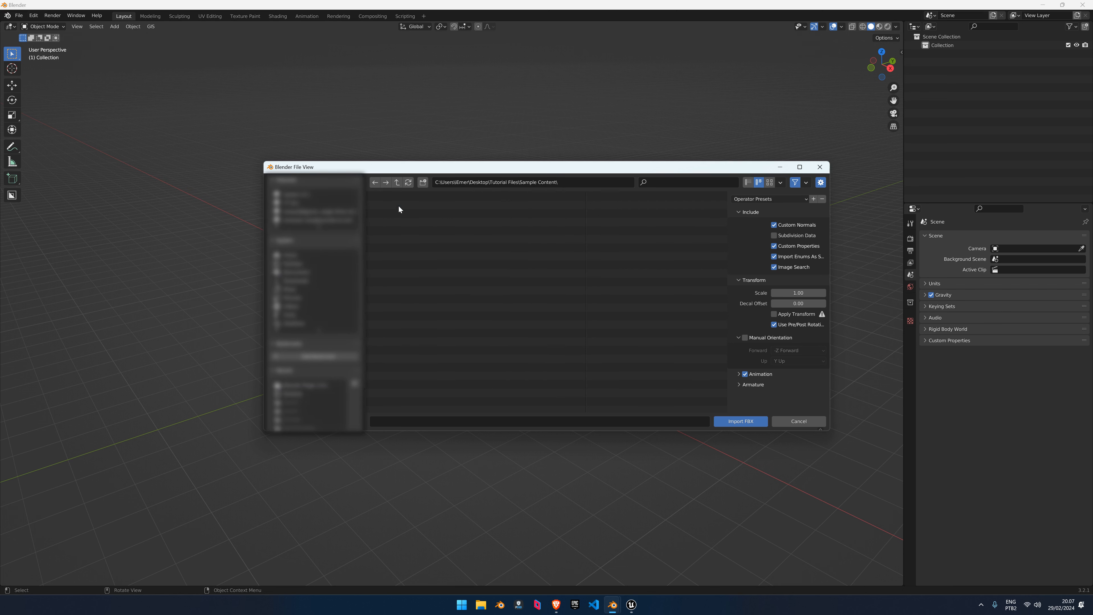
{"action": "left_click", "coordinate": [409, 198]}
{"action": "left_click", "coordinate": [750, 421]}
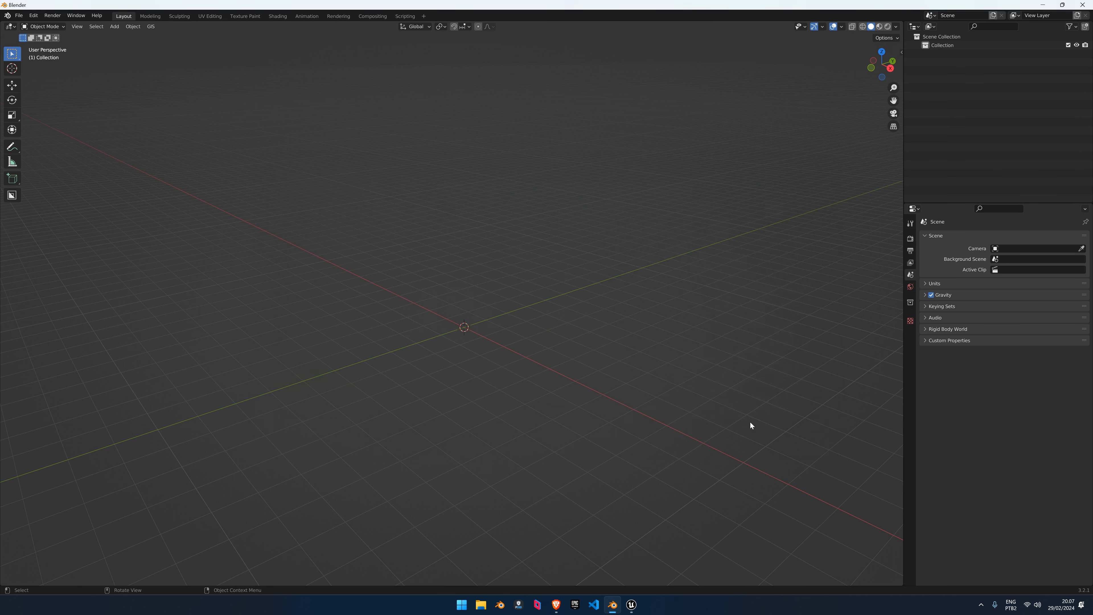
Frame the character mesh in Material Preview, then select the armature and toggle X-ray wireframe
{"action": "middle_click_drag", "start_coordinate": [476, 318], "coordinate": [506, 293]}
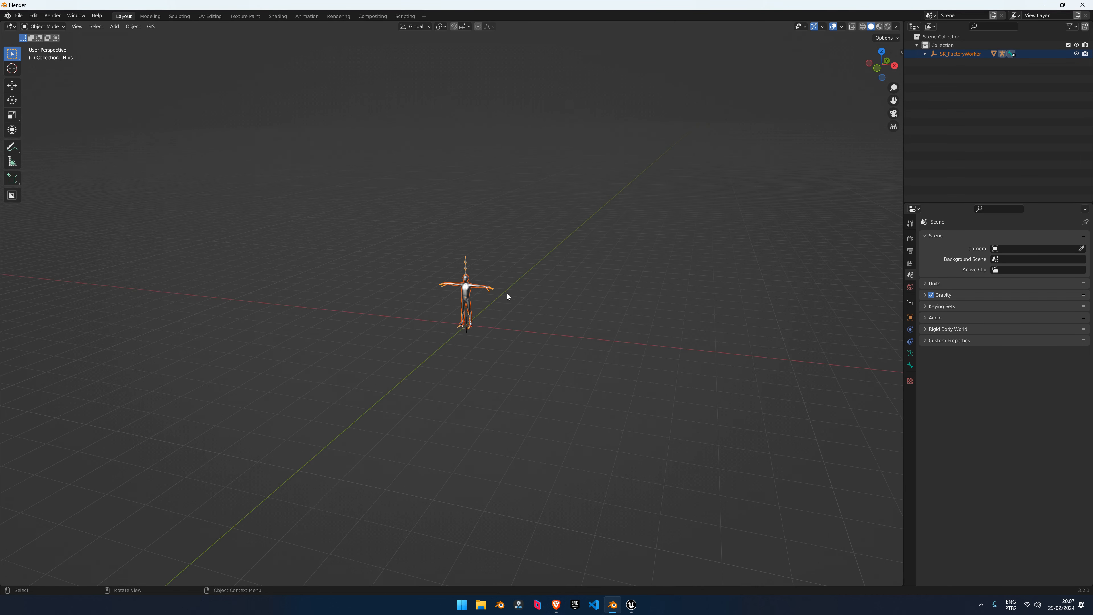
{"action": "left_click", "coordinate": [472, 293]}
{"action": "key", "text": "KP_Decimal"}
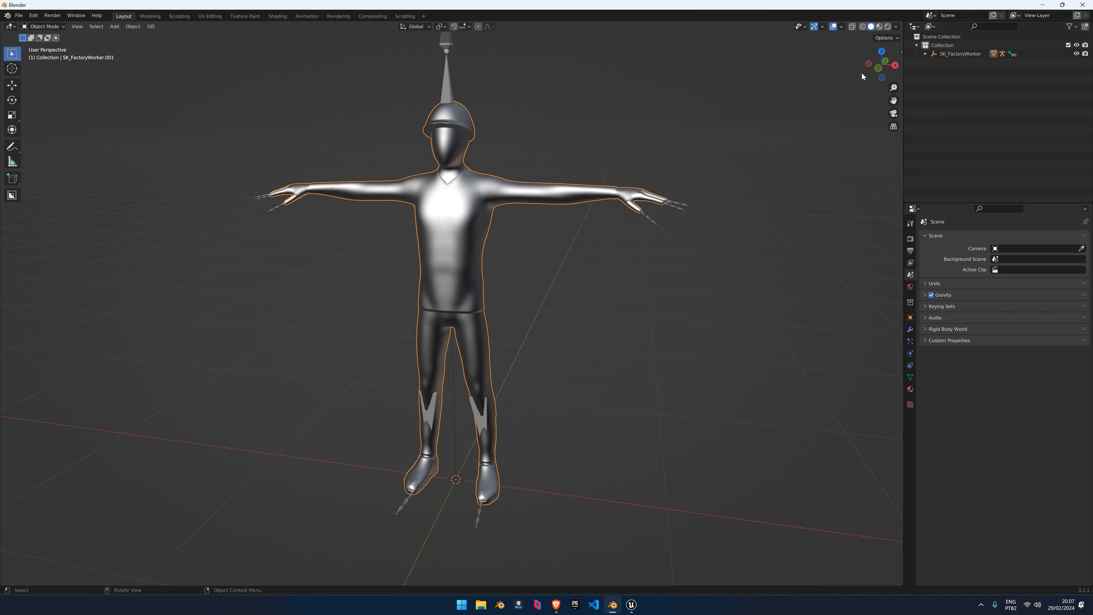
{"action": "left_click", "coordinate": [880, 27]}
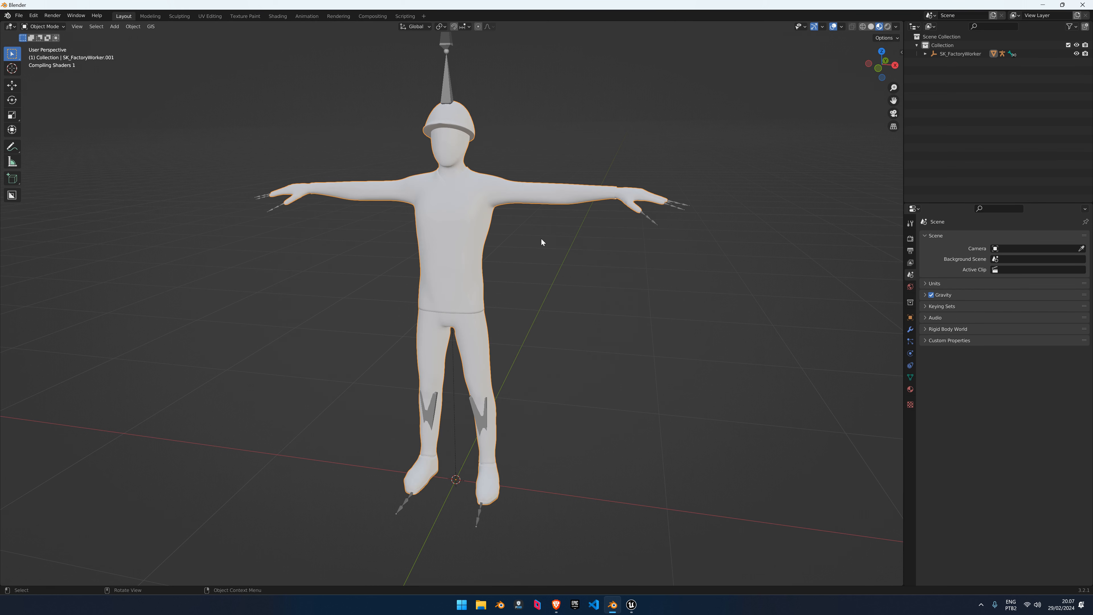
{"action": "mouse_move", "coordinate": [541, 239]}
{"action": "middle_mouse_down"}
{"action": "mouse_move", "coordinate": [508, 263]}
{"action": "mouse_move", "coordinate": [534, 279]}
{"action": "mouse_move", "coordinate": [521, 271]}
{"action": "middle_mouse_up"}
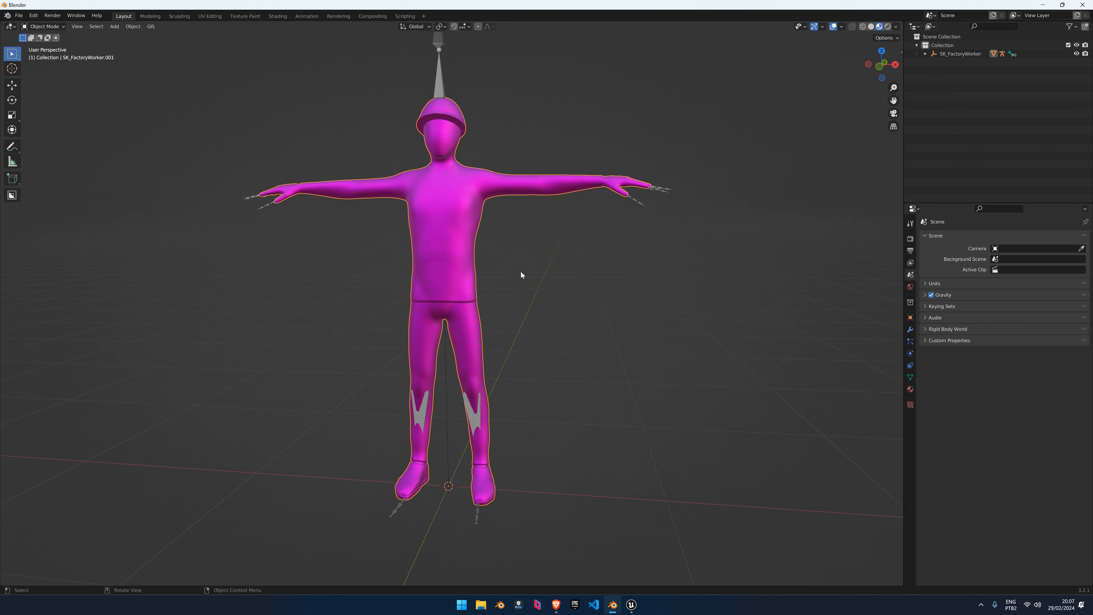
{"action": "scroll", "coordinate": [520, 272], "scroll_direction": "down", "scroll_amount": 2}
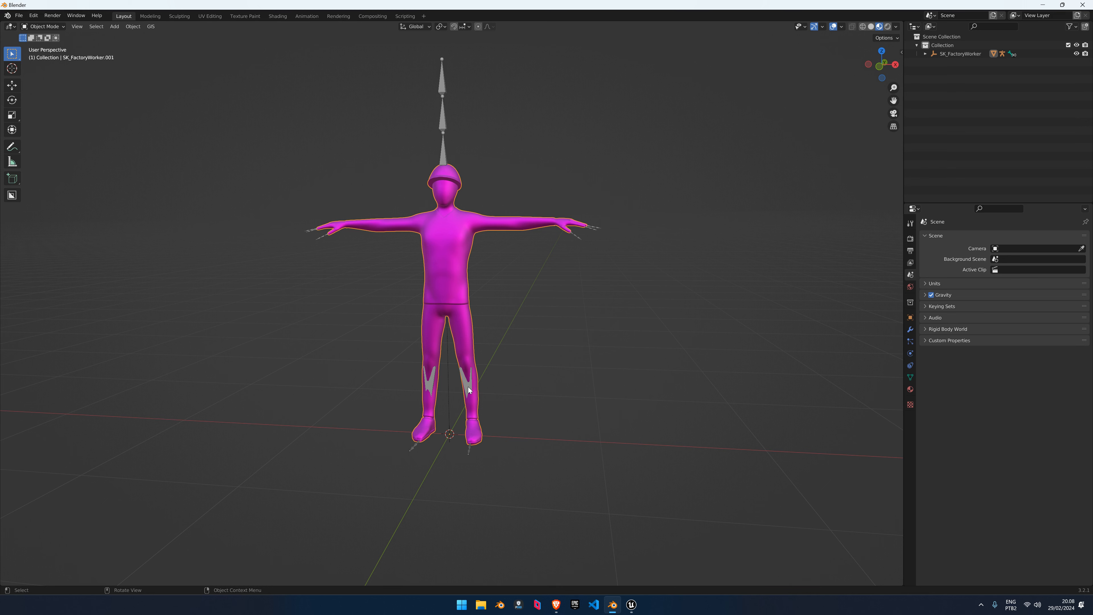
{"action": "left_click", "coordinate": [469, 390]}
{"action": "key", "text": "shift+z"}
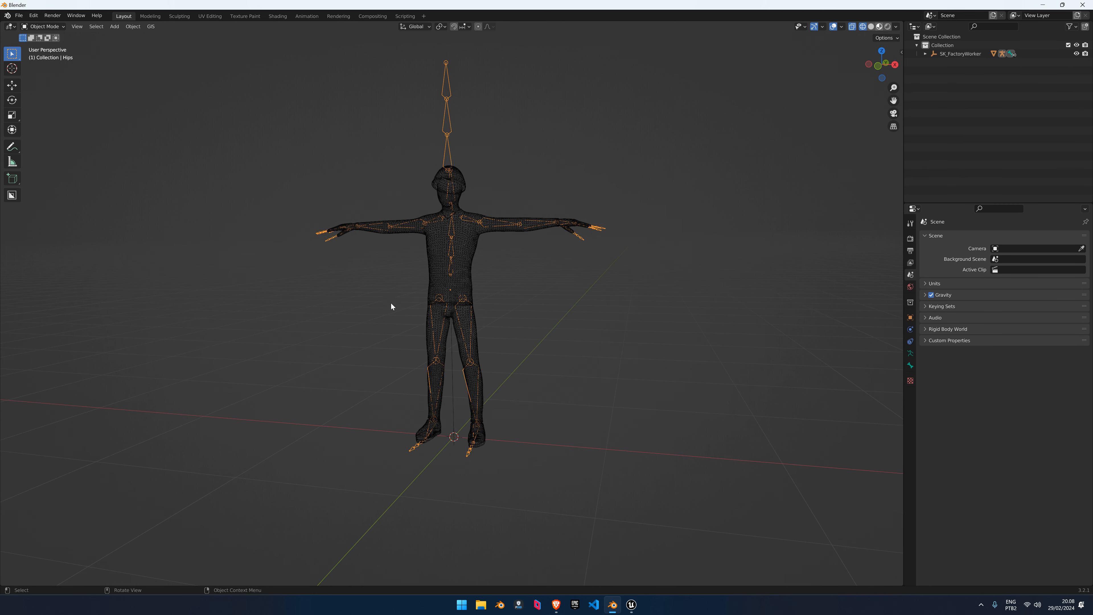
Annotate cut lines at the crotch, knees, ankles, waist, shoulders, upper arm, wrists and neck
{"action": "scroll", "coordinate": [473, 301], "scroll_direction": "up", "scroll_amount": 1}
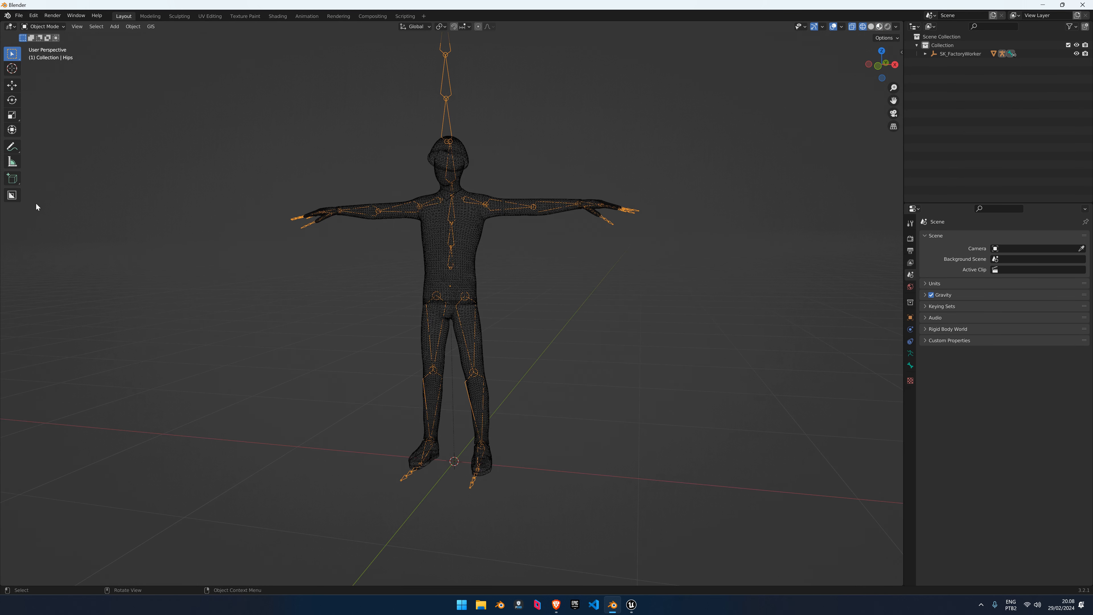
{"action": "left_click", "coordinate": [11, 147]}
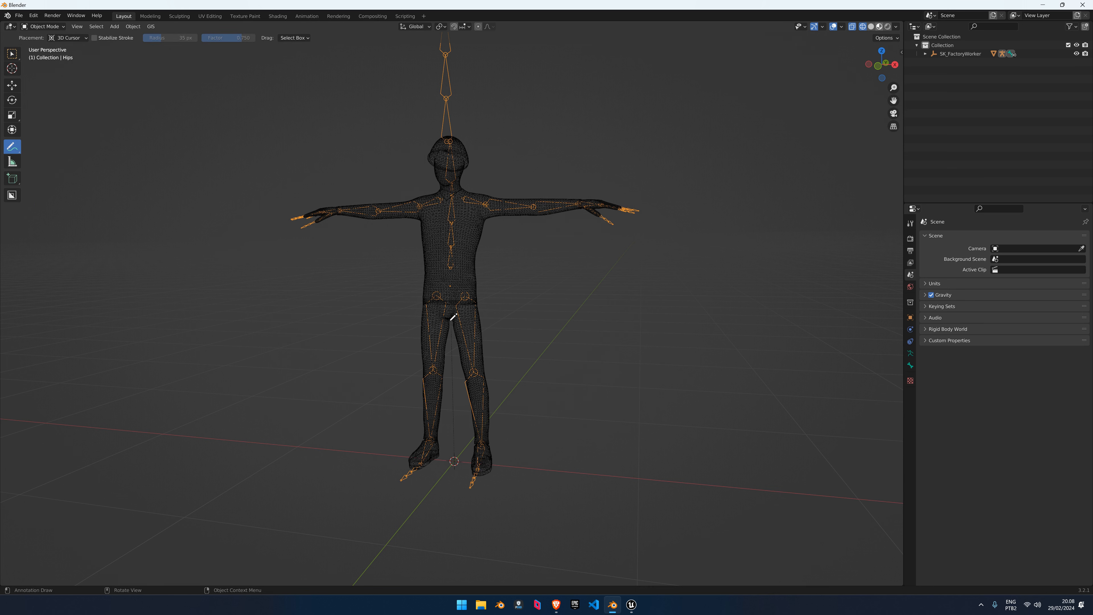
{"action": "middle_click_drag", "start_coordinate": [463, 296], "coordinate": [455, 313]}
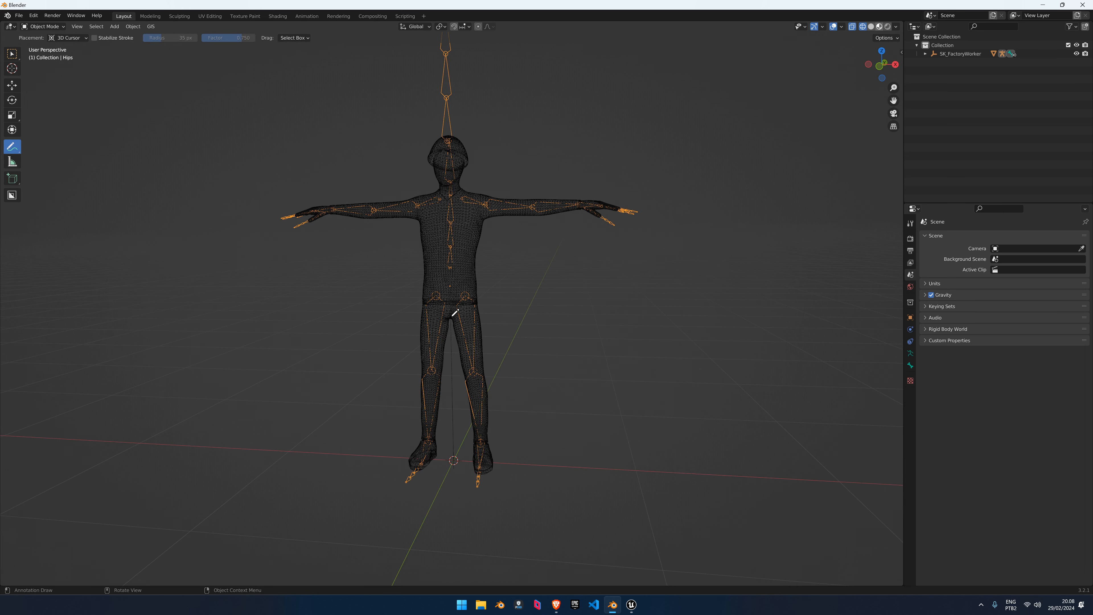
{"action": "mouse_move", "coordinate": [449, 319]}
{"action": "left_mouse_down"}
{"action": "mouse_move", "coordinate": [471, 302]}
{"action": "mouse_move", "coordinate": [453, 319]}
{"action": "left_mouse_up"}
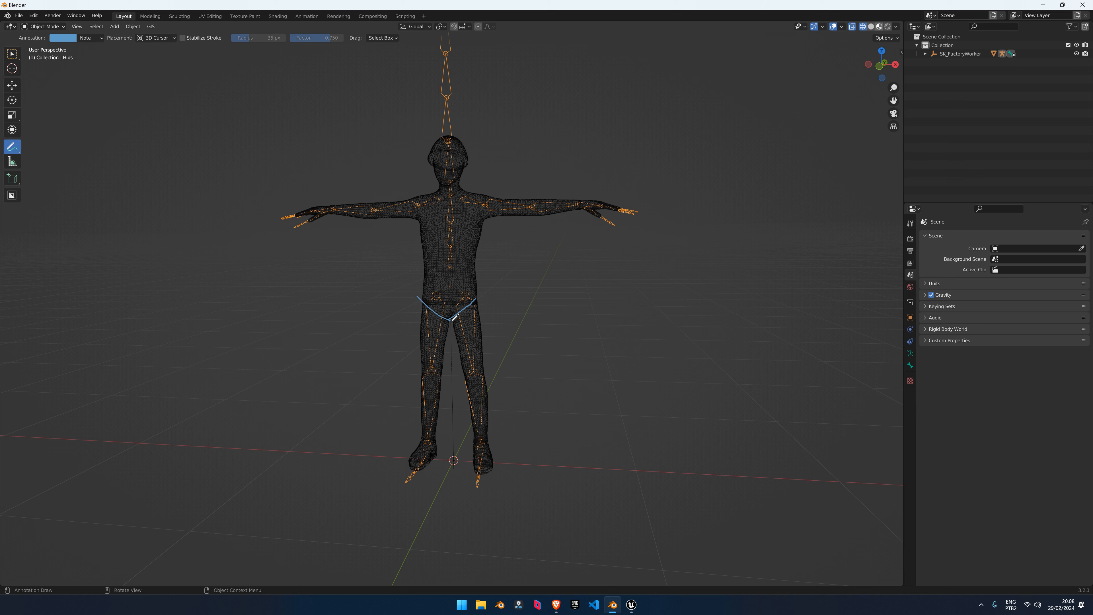
{"action": "left_click_drag", "start_coordinate": [489, 368], "coordinate": [411, 372]}
{"action": "mouse_move", "coordinate": [472, 441]}
{"action": "left_mouse_down"}
{"action": "mouse_move", "coordinate": [500, 440]}
{"action": "mouse_move", "coordinate": [409, 436]}
{"action": "left_mouse_up"}
{"action": "left_click_drag", "start_coordinate": [480, 249], "coordinate": [423, 255]}
{"action": "left_click_drag", "start_coordinate": [464, 188], "coordinate": [490, 220]}
{"action": "left_click_drag", "start_coordinate": [424, 191], "coordinate": [418, 218]}
{"action": "left_click_drag", "start_coordinate": [532, 192], "coordinate": [525, 215]}
{"action": "left_click_drag", "start_coordinate": [576, 197], "coordinate": [576, 216]}
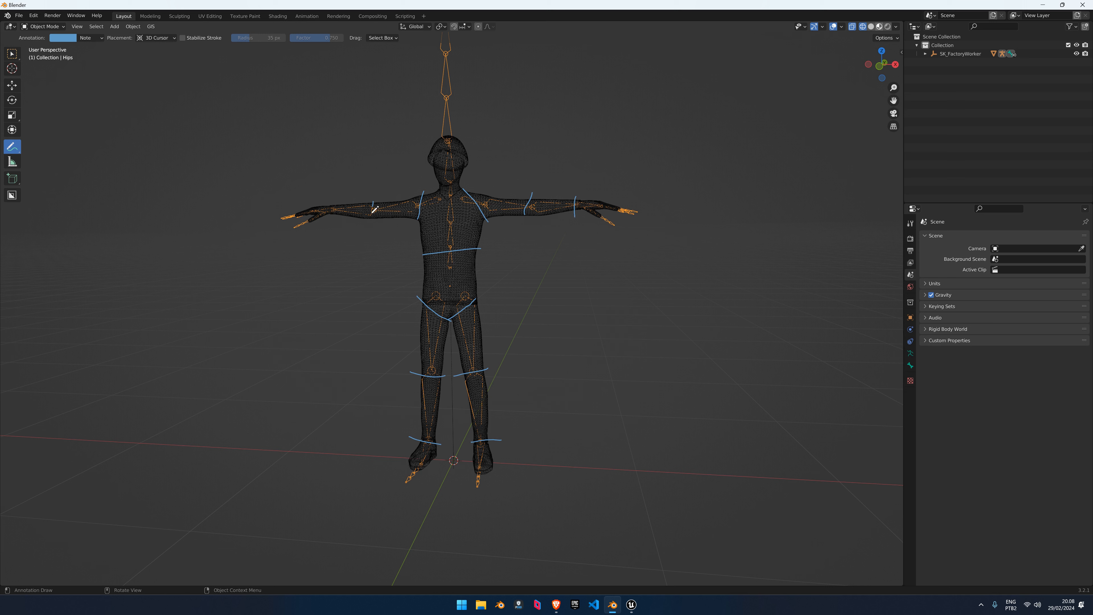
{"action": "mouse_move", "coordinate": [372, 208]}
{"action": "left_mouse_down"}
{"action": "mouse_move", "coordinate": [369, 229]}
{"action": "mouse_move", "coordinate": [329, 223]}
{"action": "left_mouse_up"}
{"action": "left_click_drag", "start_coordinate": [431, 187], "coordinate": [464, 183]}
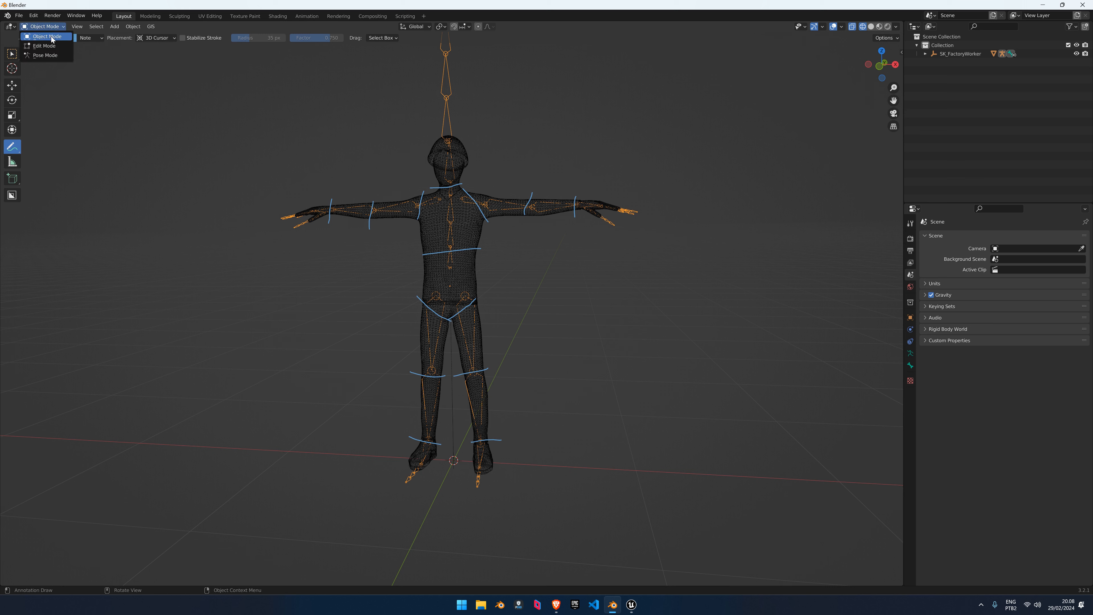
Open and widen the N sidebar, browse its Tool and View tabs, then return to the Select tool
{"action": "left_click", "coordinate": [51, 37]}
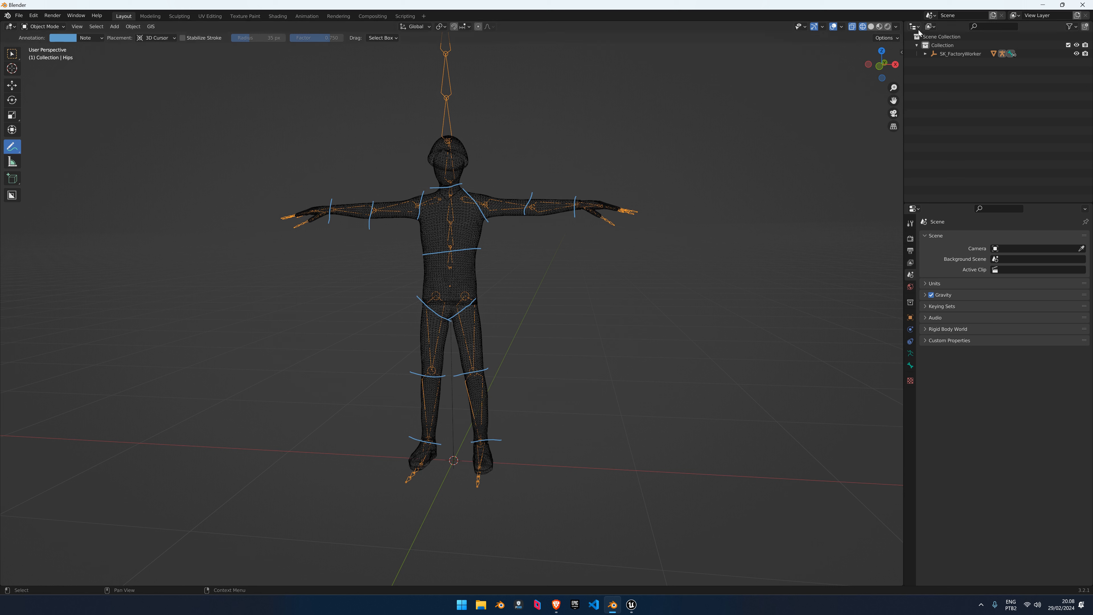
{"action": "left_click", "coordinate": [901, 52]}
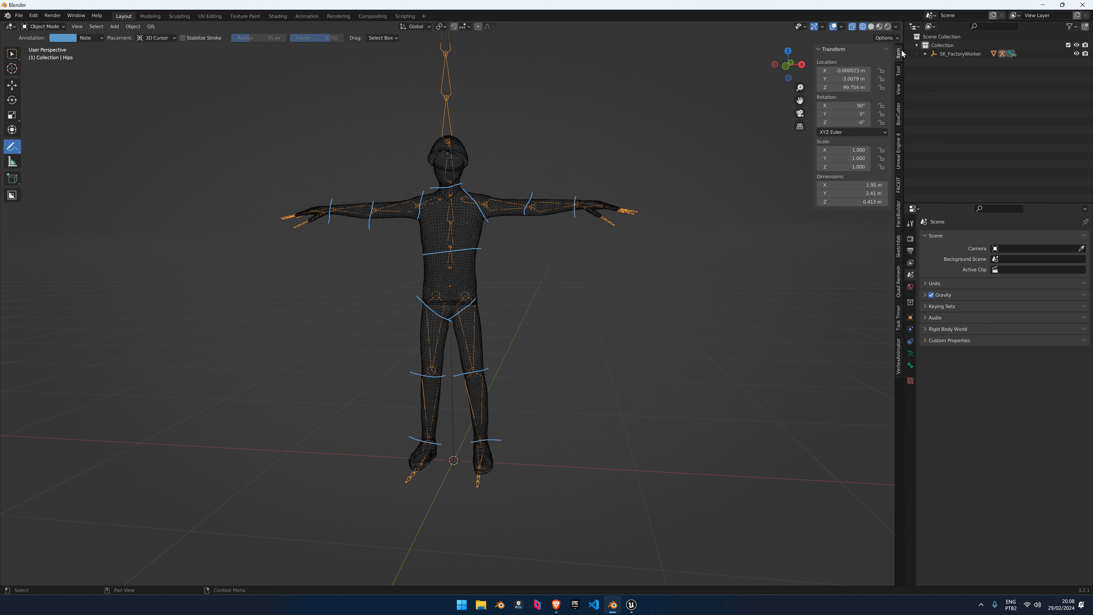
{"action": "left_click", "coordinate": [899, 76]}
{"action": "left_click", "coordinate": [899, 90]}
{"action": "left_click", "coordinate": [899, 74]}
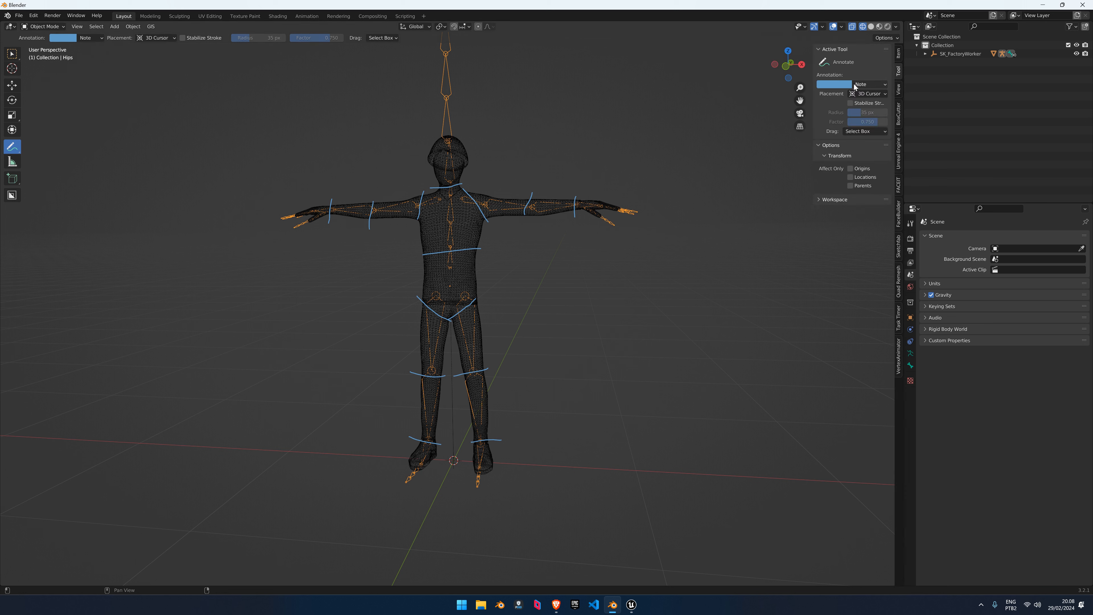
{"action": "left_click_drag", "start_coordinate": [812, 92], "coordinate": [739, 92]}
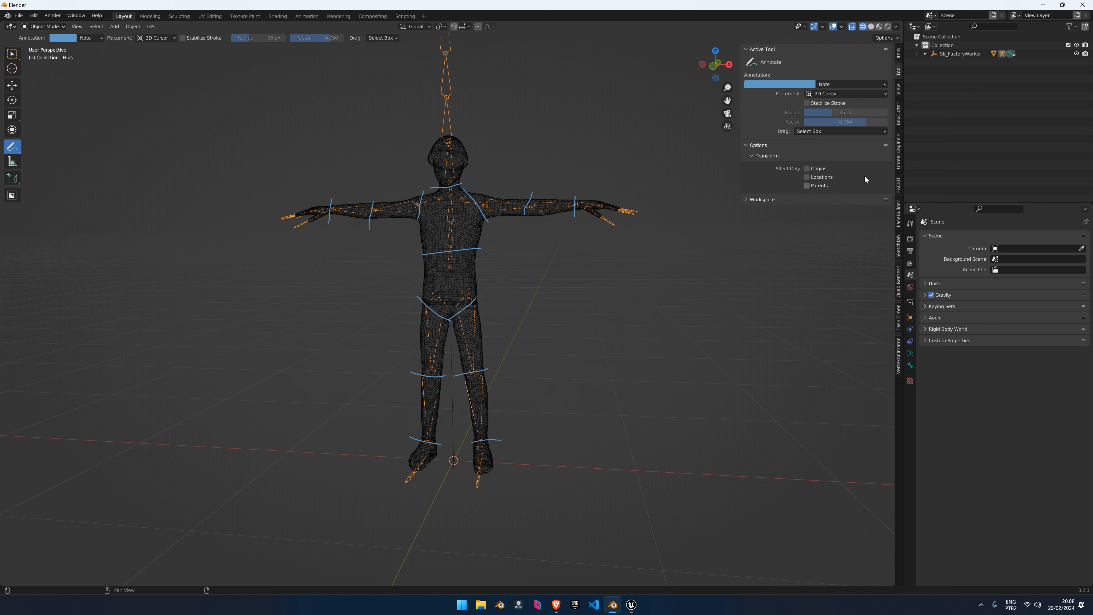
{"action": "left_click", "coordinate": [899, 88]}
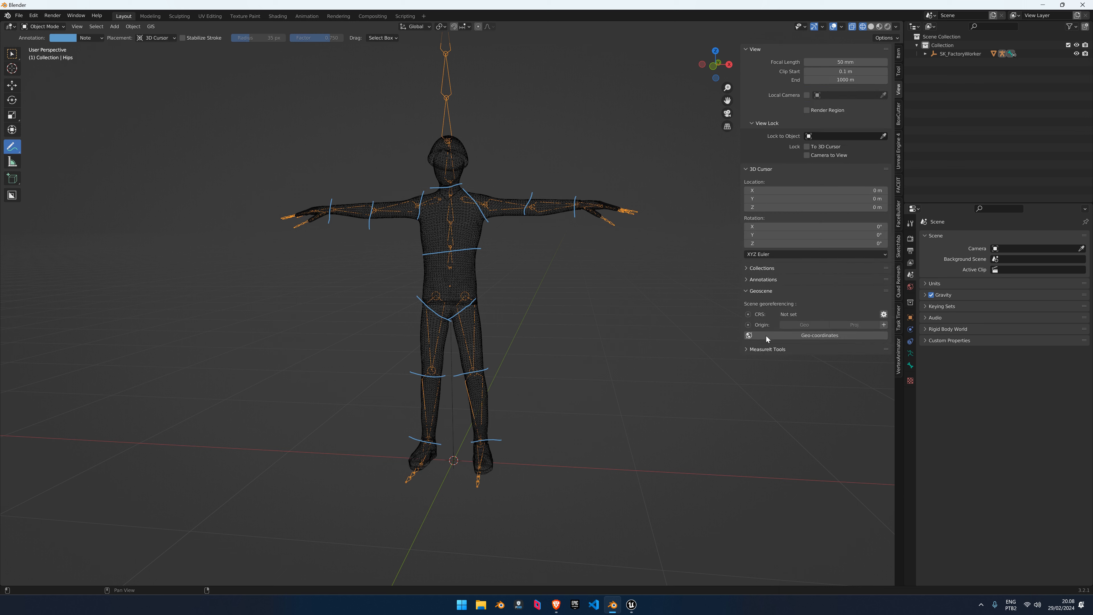
{"action": "left_click", "coordinate": [759, 291]}
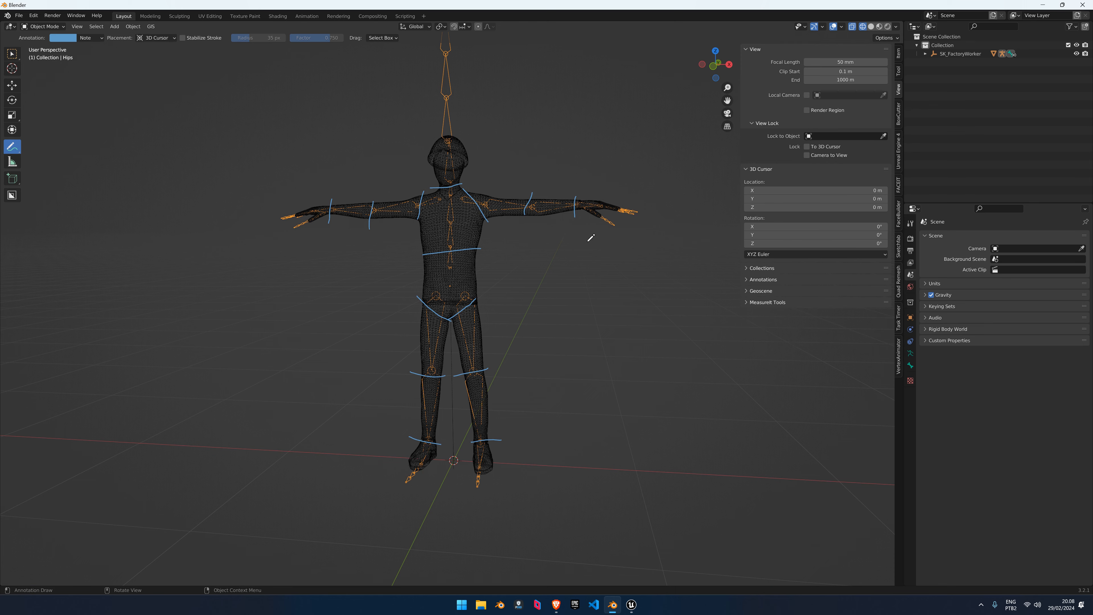
{"action": "middle_click_drag", "start_coordinate": [590, 236], "coordinate": [379, 219]}
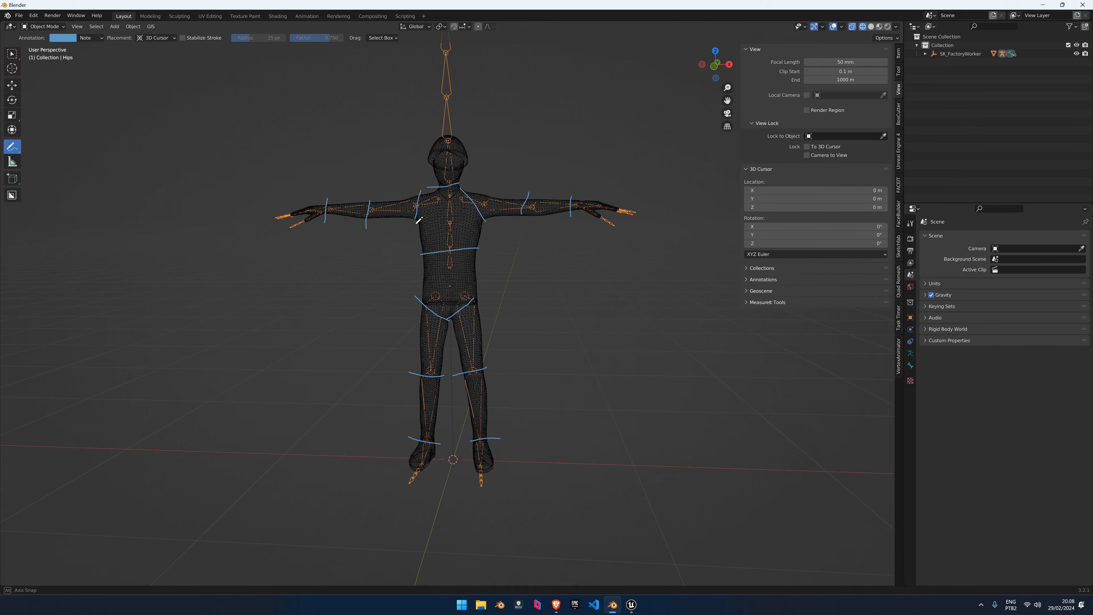
{"action": "left_click", "coordinate": [12, 52]}
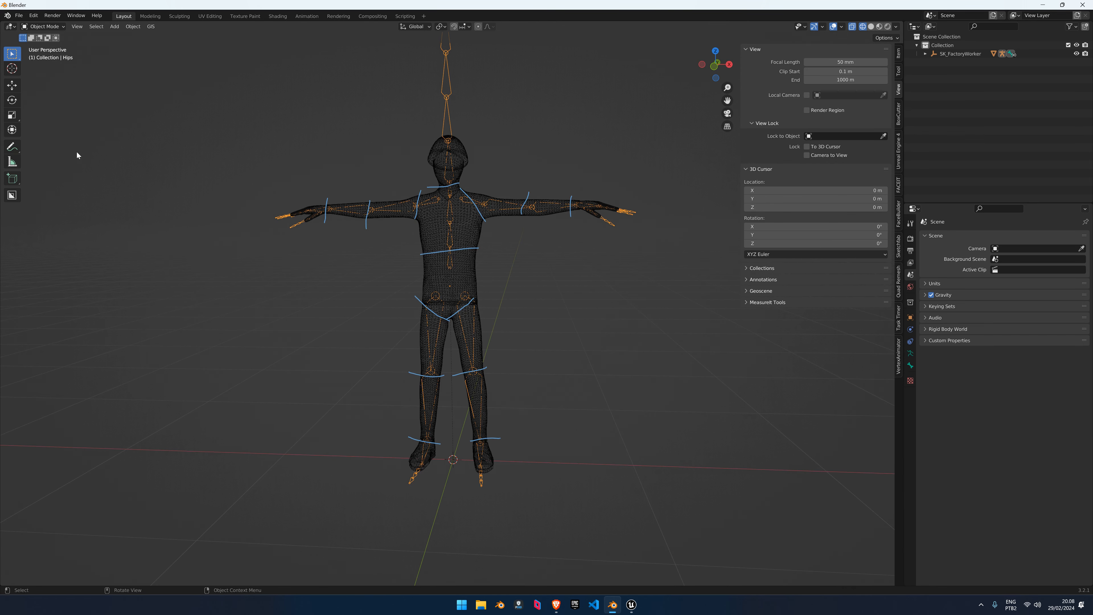
{"action": "middle_click_drag", "start_coordinate": [165, 145], "coordinate": [186, 145]}
Isolate the body mesh in Edit Mode, convert its triangles to quads, and view it from the front
{"action": "mouse_move", "coordinate": [487, 248]}
{"action": "middle_mouse_down"}
{"action": "mouse_move", "coordinate": [504, 257]}
{"action": "mouse_move", "coordinate": [443, 262]}
{"action": "middle_mouse_up"}
{"action": "key", "text": "shift+z"}
{"action": "left_click", "coordinate": [466, 230]}
{"action": "key", "text": "KP_Divide"}
{"action": "scroll", "coordinate": [477, 262], "scroll_direction": "down", "scroll_amount": 4}
{"action": "scroll", "coordinate": [443, 262], "scroll_direction": "up", "scroll_amount": 5}
{"action": "key", "text": "Tab"}
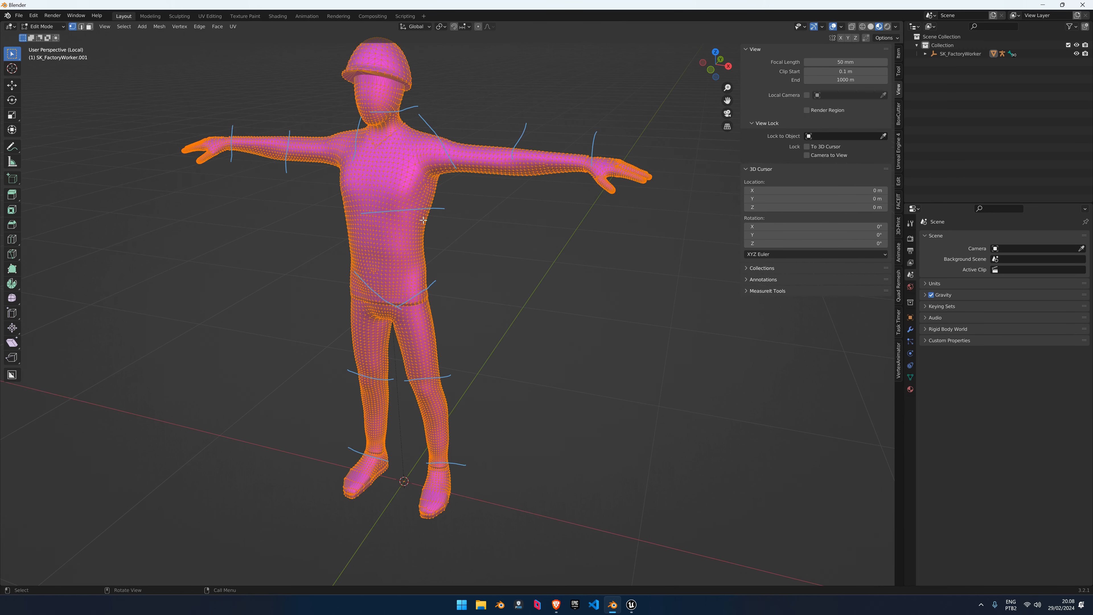
{"action": "middle_click_drag", "start_coordinate": [424, 220], "coordinate": [444, 209]}
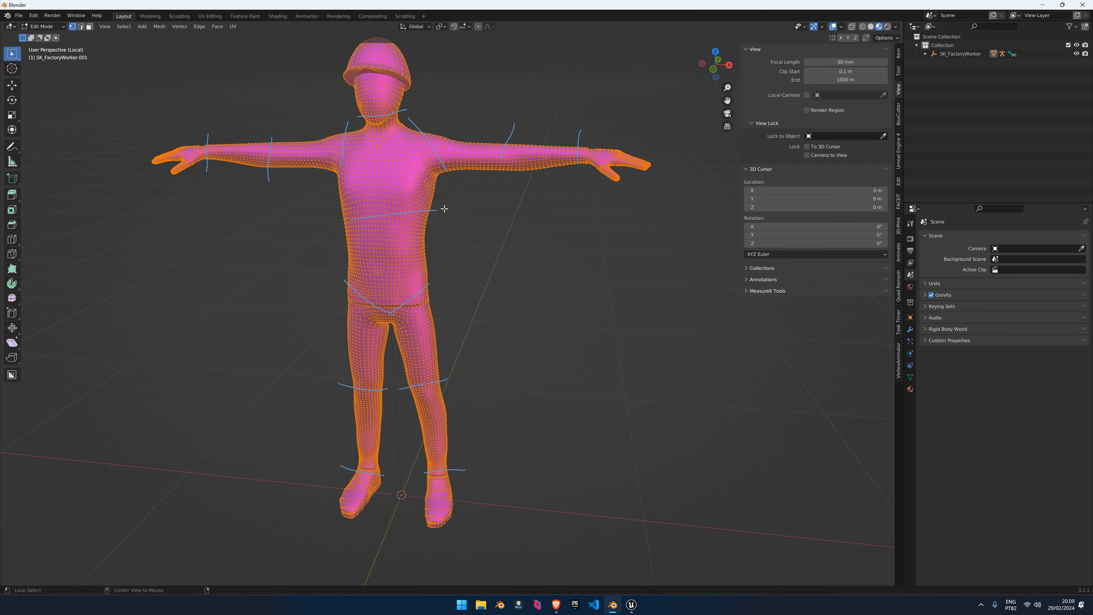
{"action": "key", "text": "alt+j"}
{"action": "middle_click_drag", "start_coordinate": [423, 212], "coordinate": [438, 238], "text": "shift"}
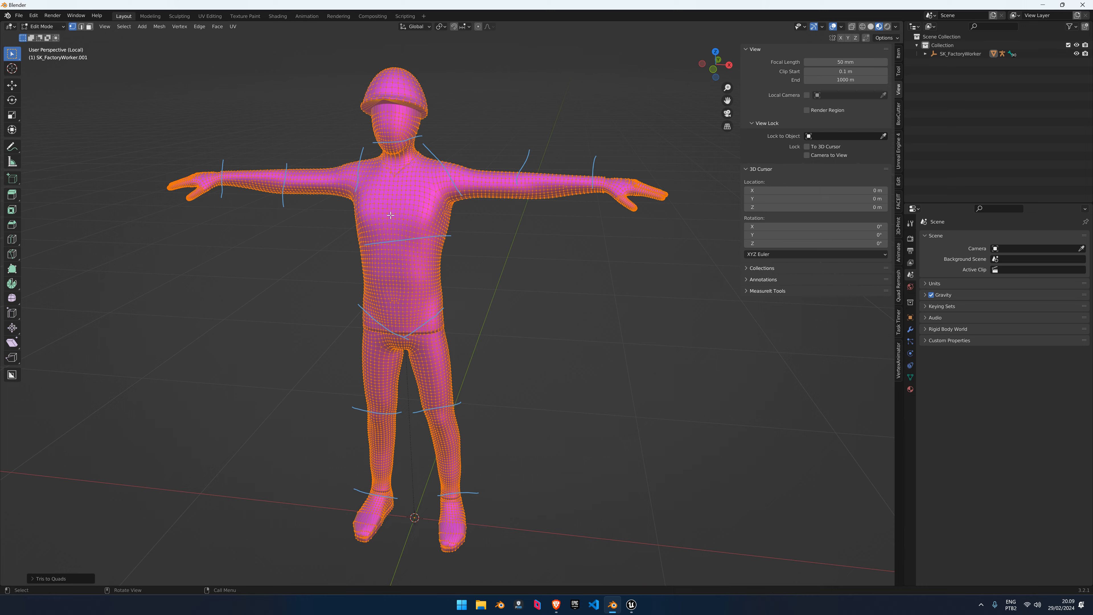
{"action": "scroll", "coordinate": [390, 215], "scroll_direction": "up", "scroll_amount": 8}
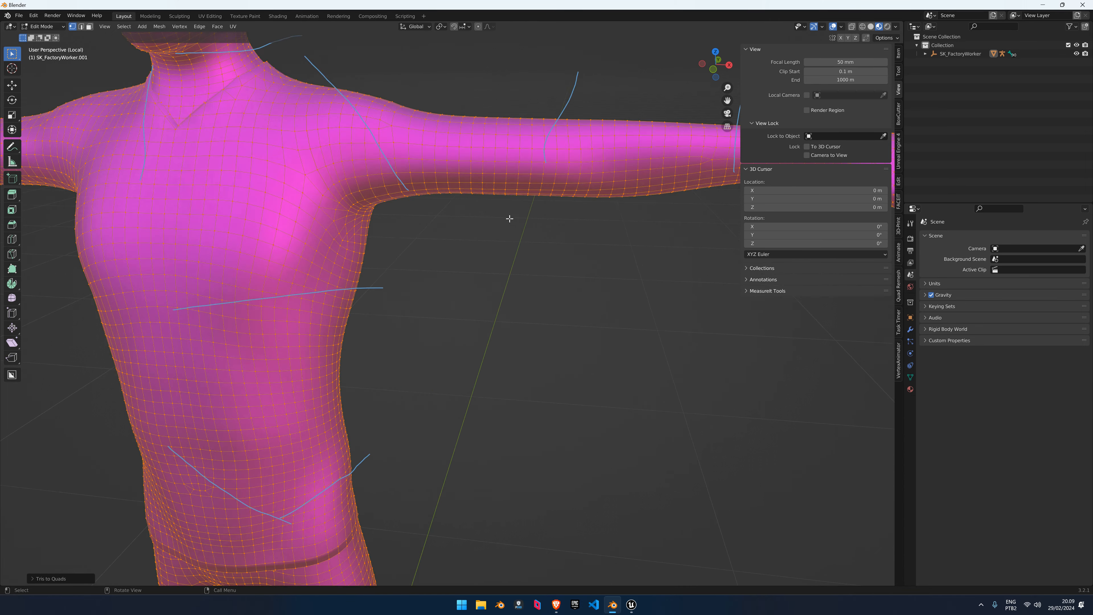
{"action": "key", "text": "KP_1"}
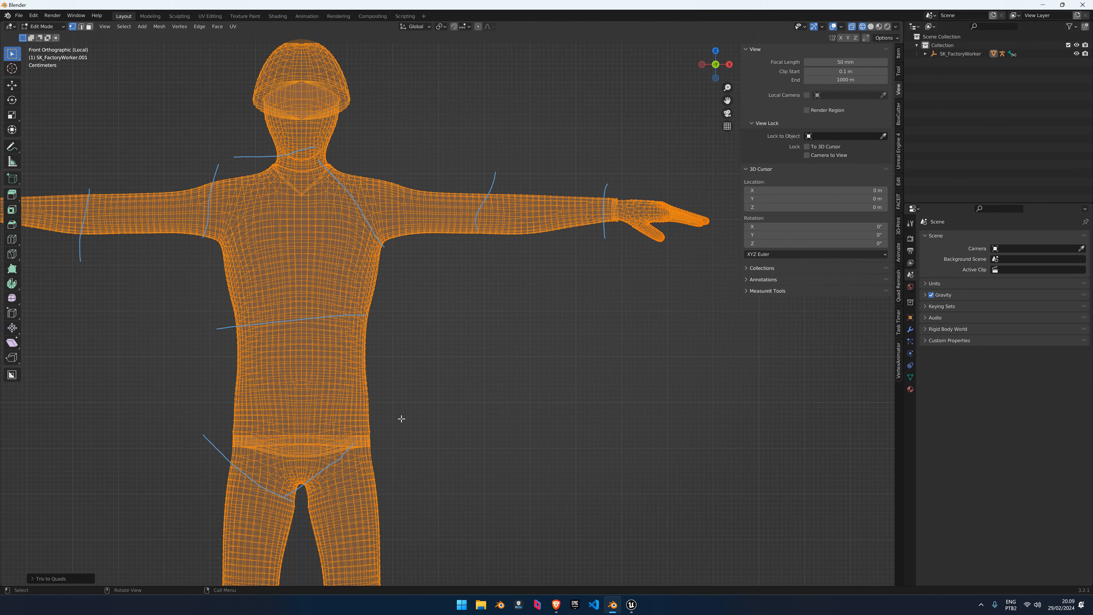
Select the right-hand shoe's linked faces and separate them into their own object
{"action": "middle_click_drag", "start_coordinate": [401, 418], "coordinate": [483, 150], "text": "shift"}
{"action": "middle_click_drag", "start_coordinate": [449, 339], "coordinate": [468, 137], "text": "shift"}
{"action": "scroll", "coordinate": [552, 364], "scroll_direction": "up", "scroll_amount": 9}
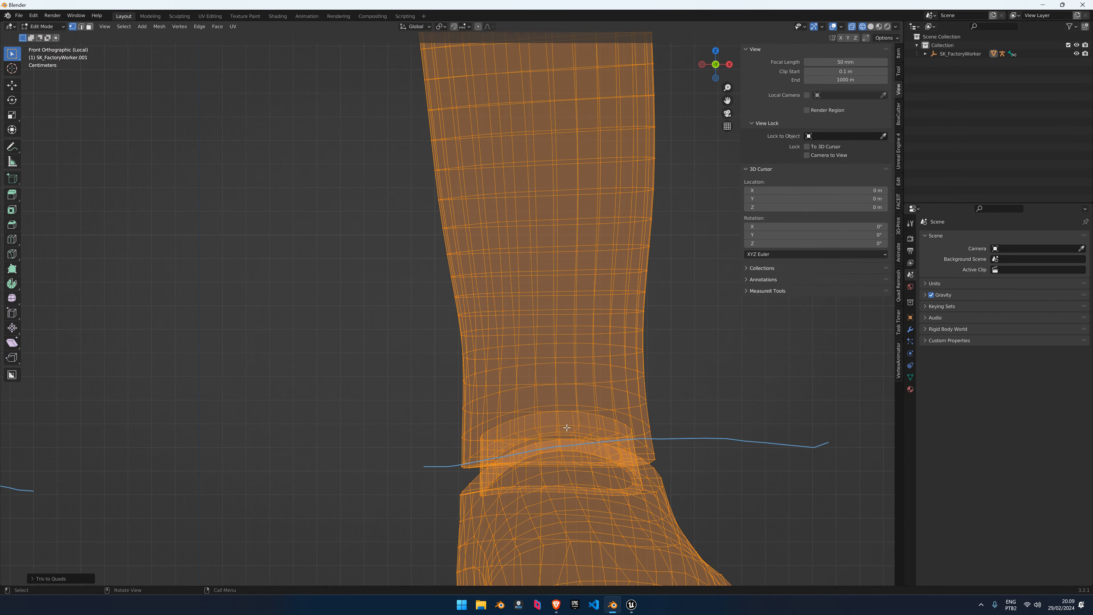
{"action": "scroll", "coordinate": [566, 428], "scroll_direction": "down", "scroll_amount": 5}
{"action": "middle_click_drag", "start_coordinate": [520, 447], "coordinate": [461, 422], "text": "shift"}
{"action": "key", "text": "3"}
{"action": "left_click_drag", "start_coordinate": [570, 482], "coordinate": [386, 381]}
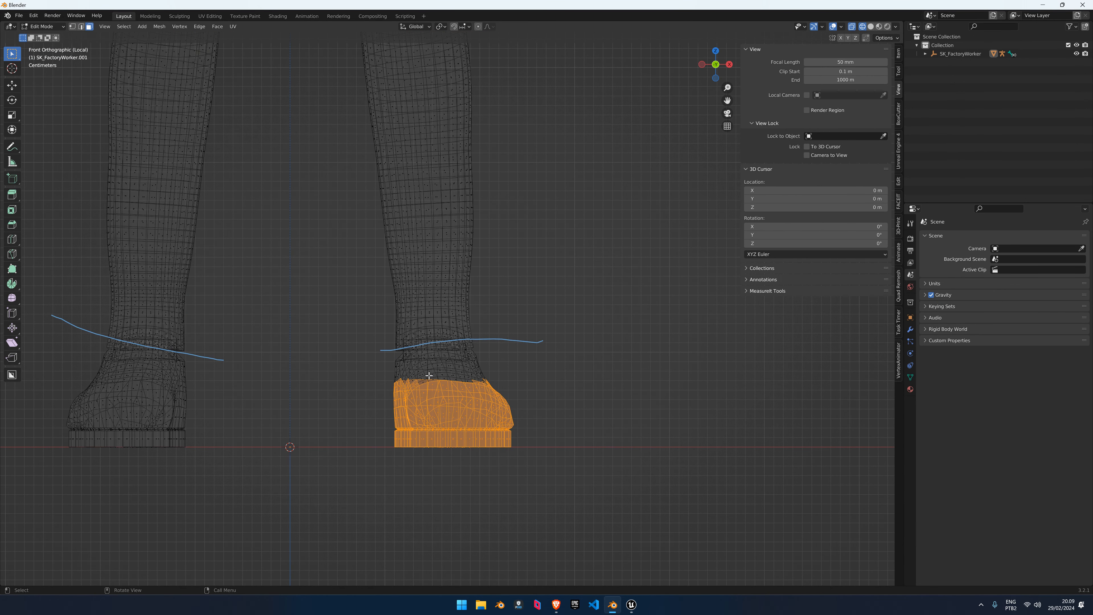
{"action": "key", "text": "l"}
{"action": "key", "text": "l"}
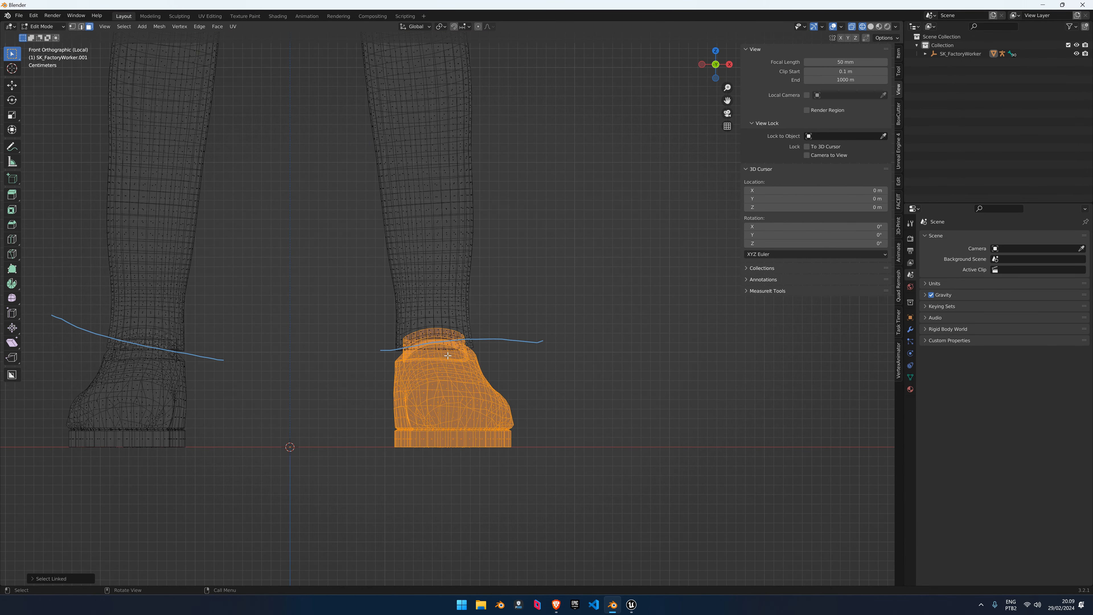
{"action": "key", "text": "p"}
{"action": "left_click", "coordinate": [446, 355]}
{"action": "scroll", "coordinate": [443, 356], "scroll_direction": "down", "scroll_amount": 4}
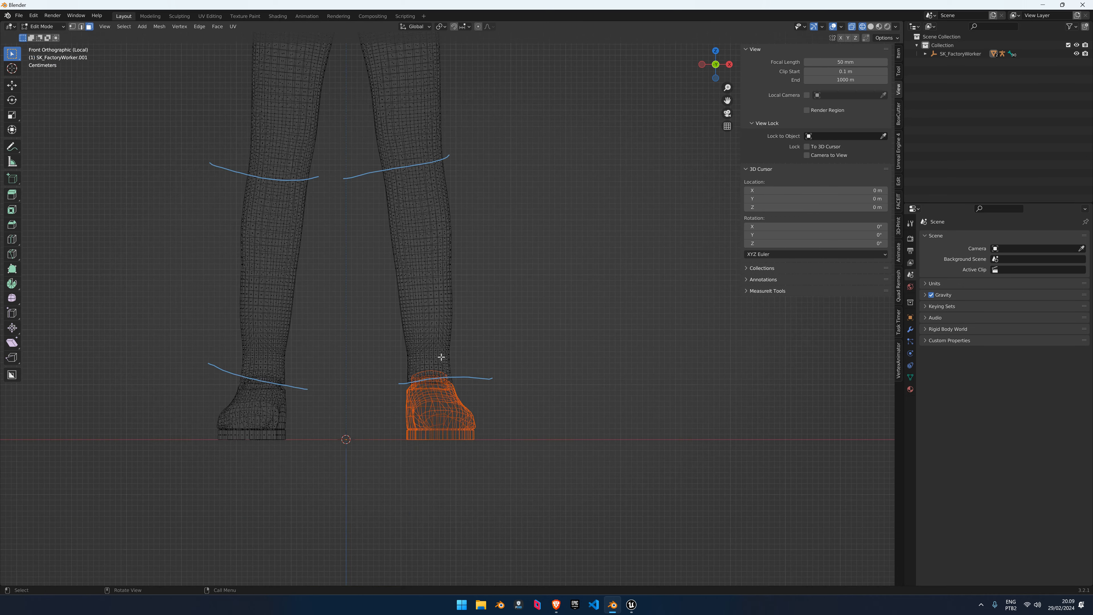
{"action": "scroll", "coordinate": [441, 357], "scroll_direction": "up", "scroll_amount": 2}
Edge Split the upper-shin loop and separate the right lower leg as its own piece
{"action": "left_click_drag", "start_coordinate": [510, 491], "coordinate": [394, 210]}
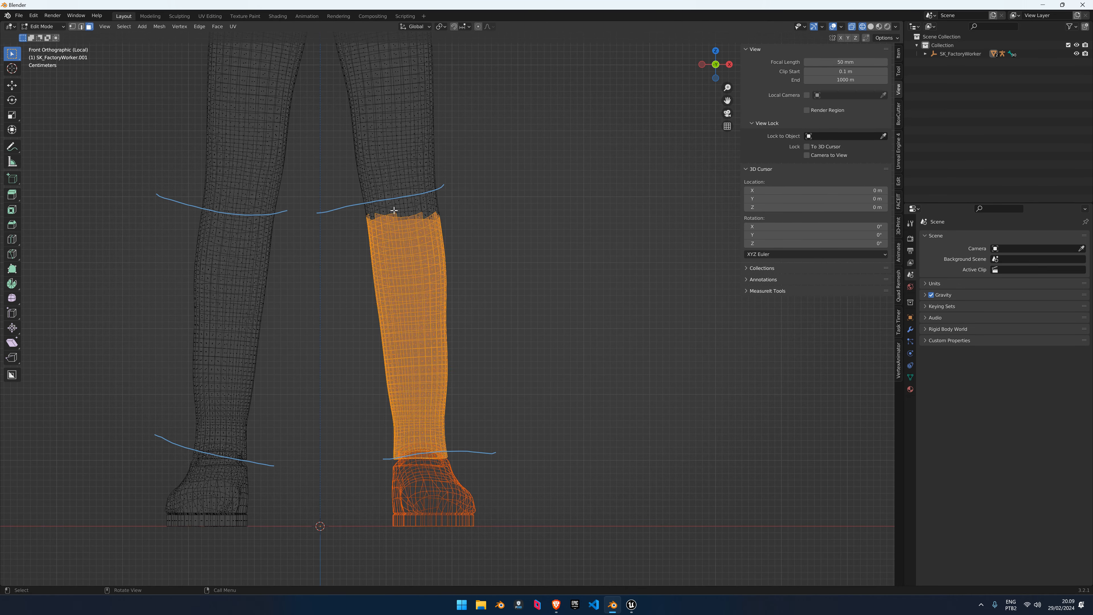
{"action": "left_click", "coordinate": [416, 197], "text": "alt"}
{"action": "left_click", "coordinate": [418, 201], "text": "alt"}
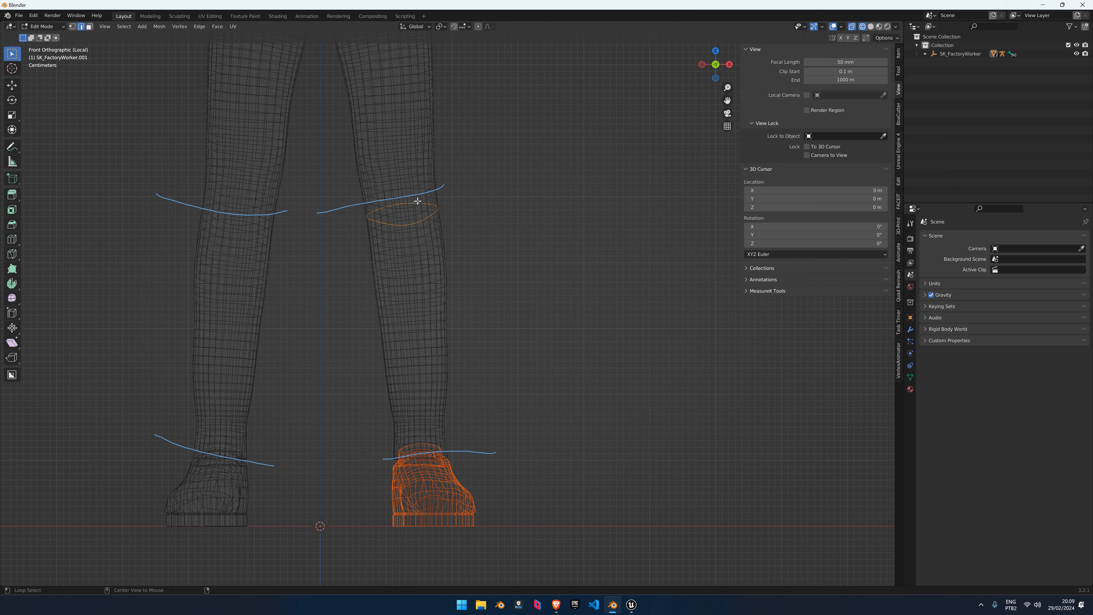
{"action": "right_click", "coordinate": [423, 197]}
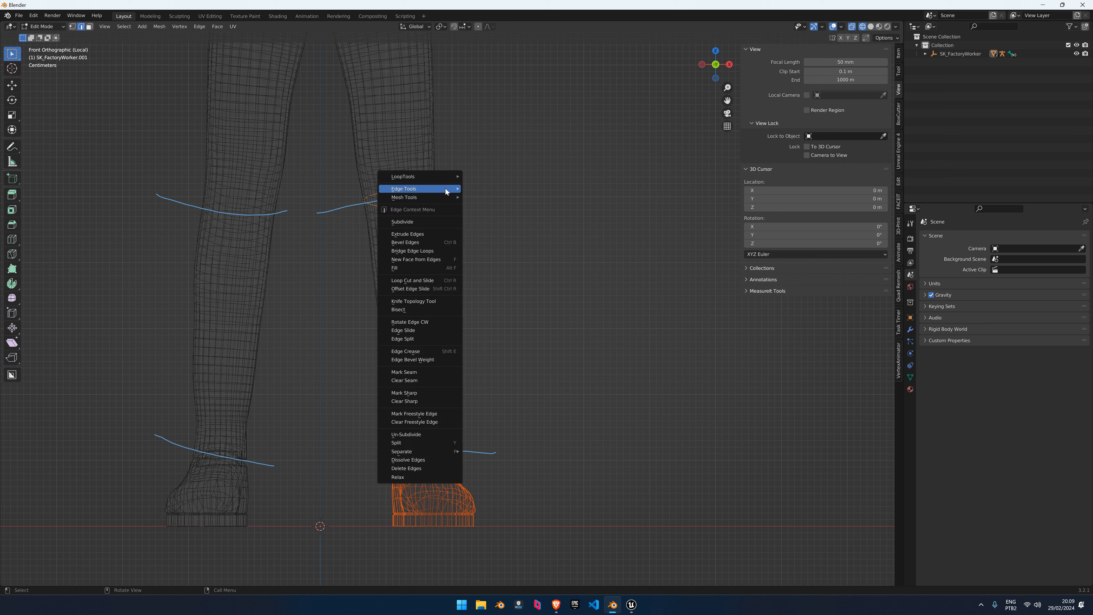
{"action": "left_click", "coordinate": [406, 340]}
{"action": "key", "text": "3"}
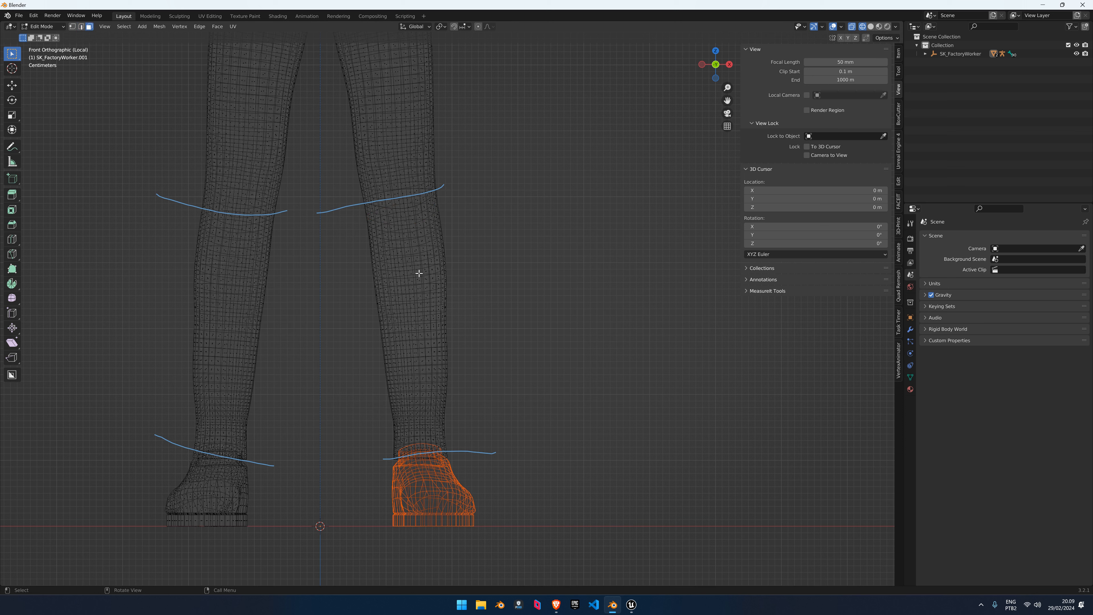
{"action": "key", "text": "l"}
{"action": "key", "text": "p"}
{"action": "left_click", "coordinate": [418, 273]}
Select the thigh edge loops, undo the inner-leg loop, and return to Object Mode
{"action": "middle_click_drag", "start_coordinate": [439, 78], "coordinate": [457, 229], "text": "shift"}
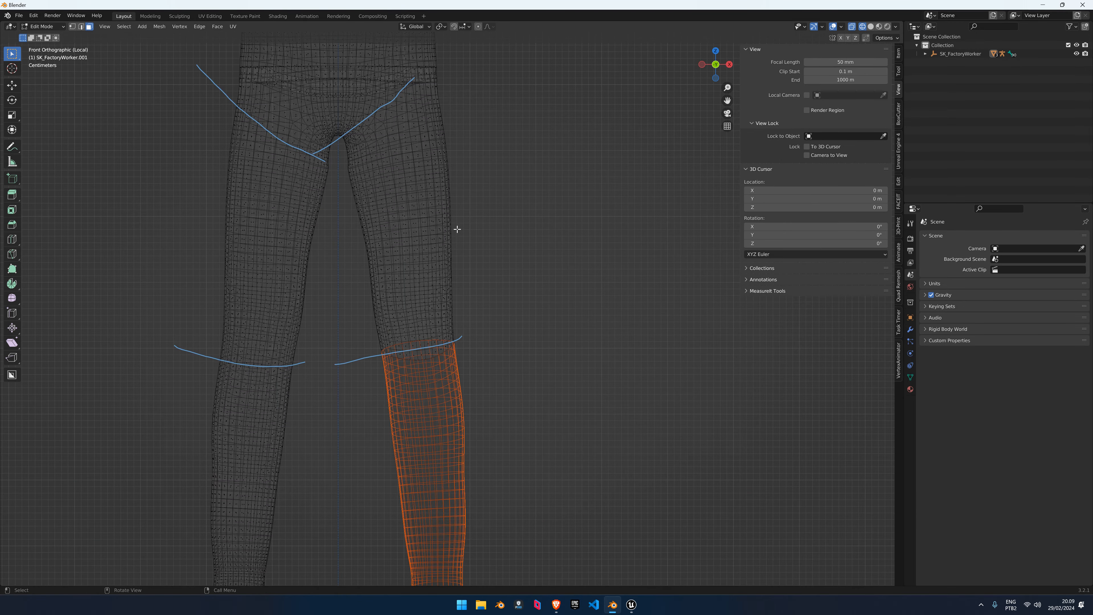
{"action": "scroll", "coordinate": [461, 254], "scroll_direction": "down", "scroll_amount": 2}
{"action": "scroll", "coordinate": [391, 210], "scroll_direction": "up", "scroll_amount": 3}
{"action": "key", "text": "2"}
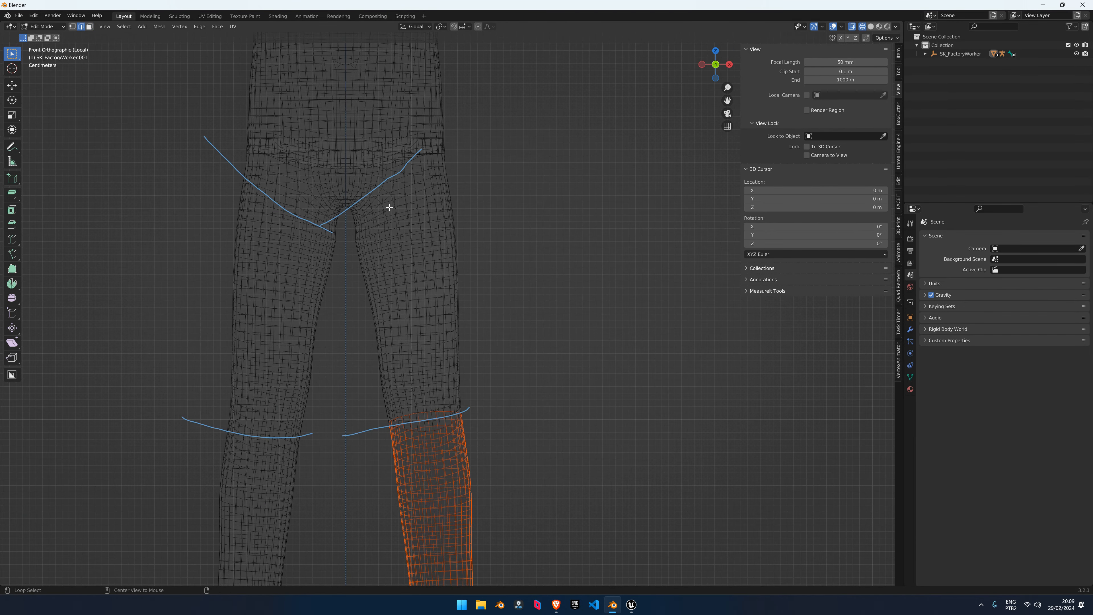
{"action": "left_click", "coordinate": [390, 207], "text": "alt+shift"}
{"action": "scroll", "coordinate": [383, 221], "scroll_direction": "up", "scroll_amount": 3}
{"action": "left_click", "coordinate": [340, 184], "text": "shift"}
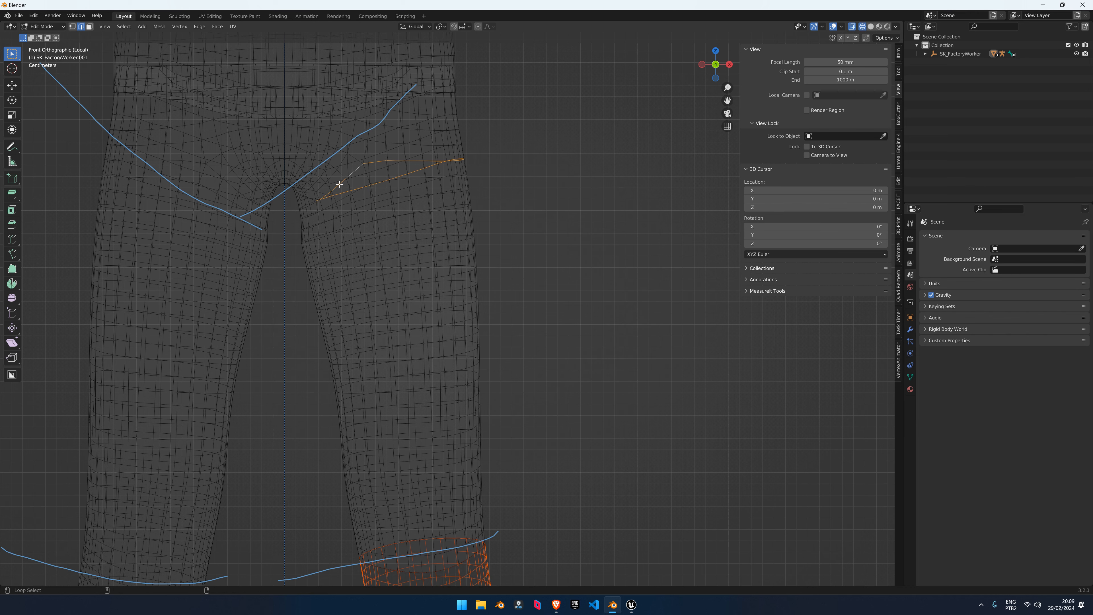
{"action": "left_click", "coordinate": [309, 206], "text": "alt+shift"}
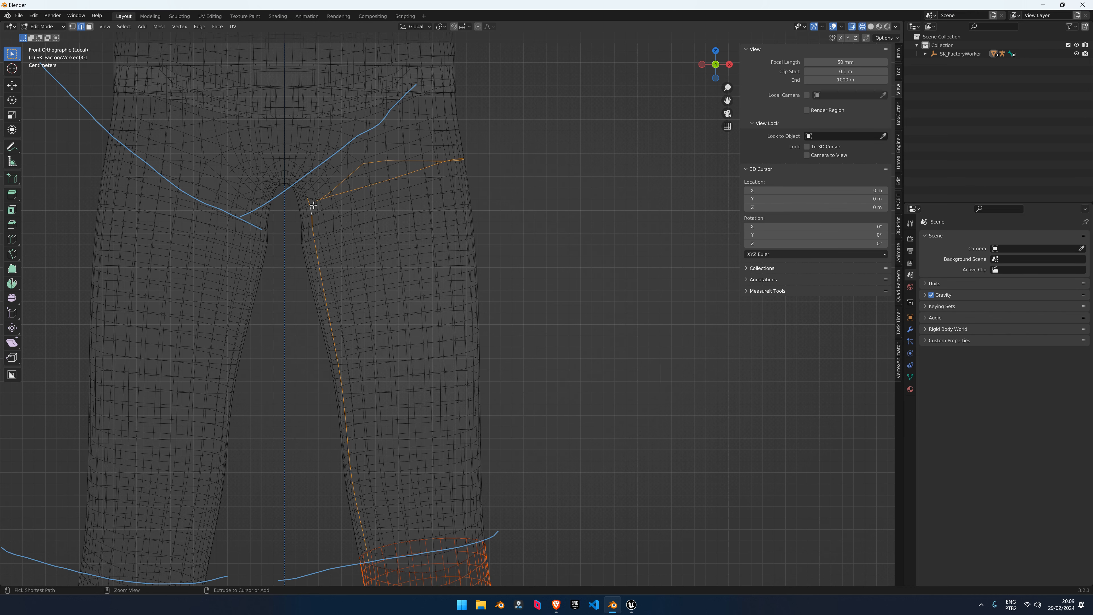
{"action": "key", "text": "ctrl+z"}
{"action": "key", "text": "Tab"}
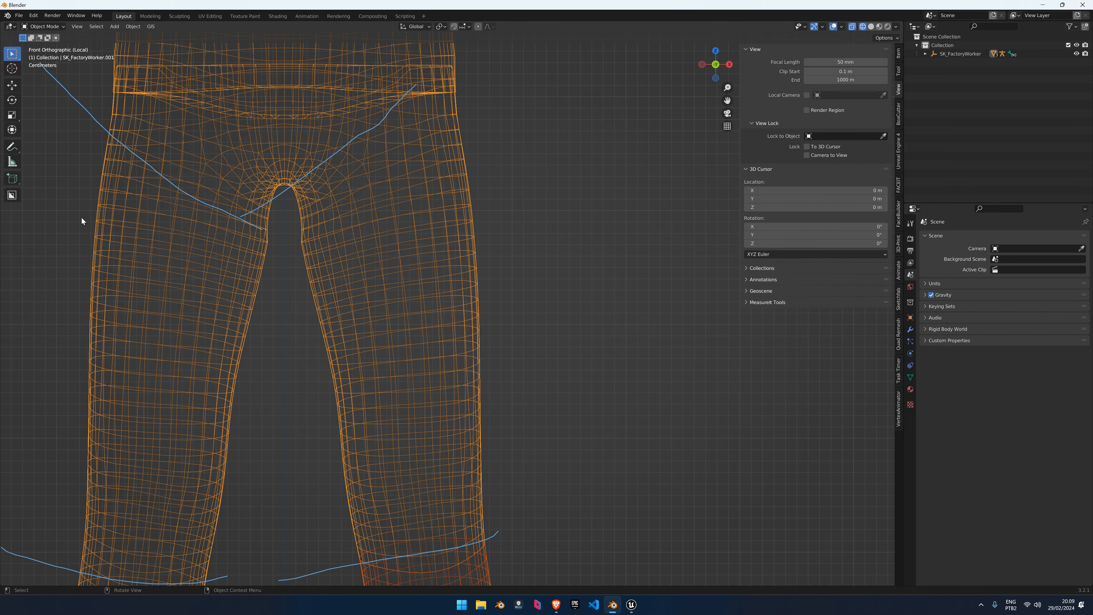
Open SampleBlender.blend from Desktop\Tutorial Files\Sample Content, discarding unsaved changes
{"action": "left_click", "coordinate": [19, 15]}
{"action": "left_click", "coordinate": [30, 42]}
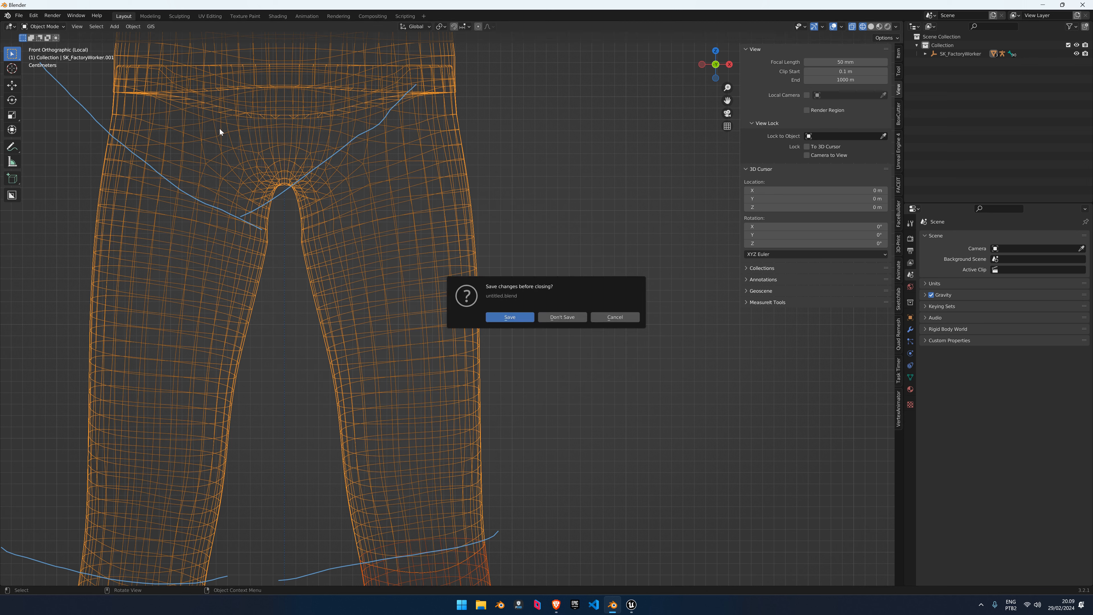
{"action": "left_click", "coordinate": [574, 315]}
{"action": "left_click", "coordinate": [301, 263]}
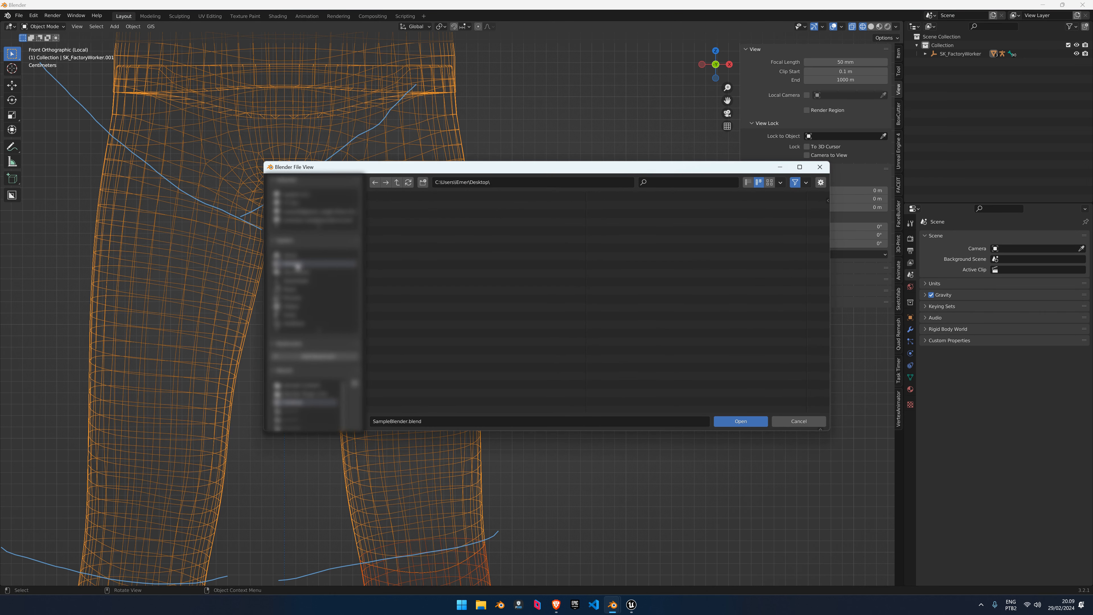
{"action": "left_click", "coordinate": [392, 213]}
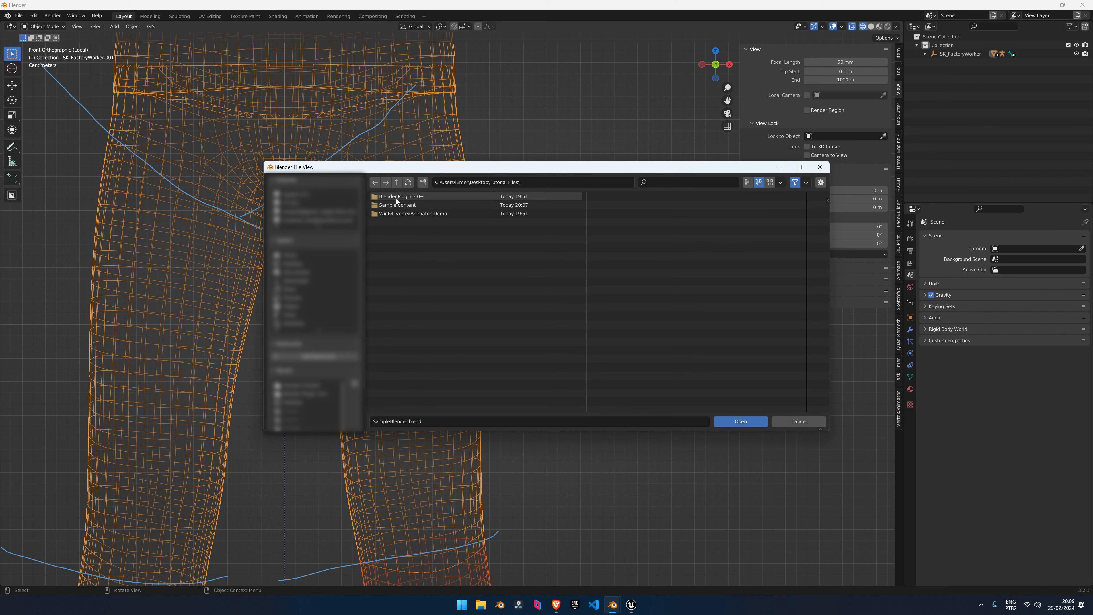
{"action": "left_click", "coordinate": [395, 205]}
{"action": "left_click", "coordinate": [400, 197]}
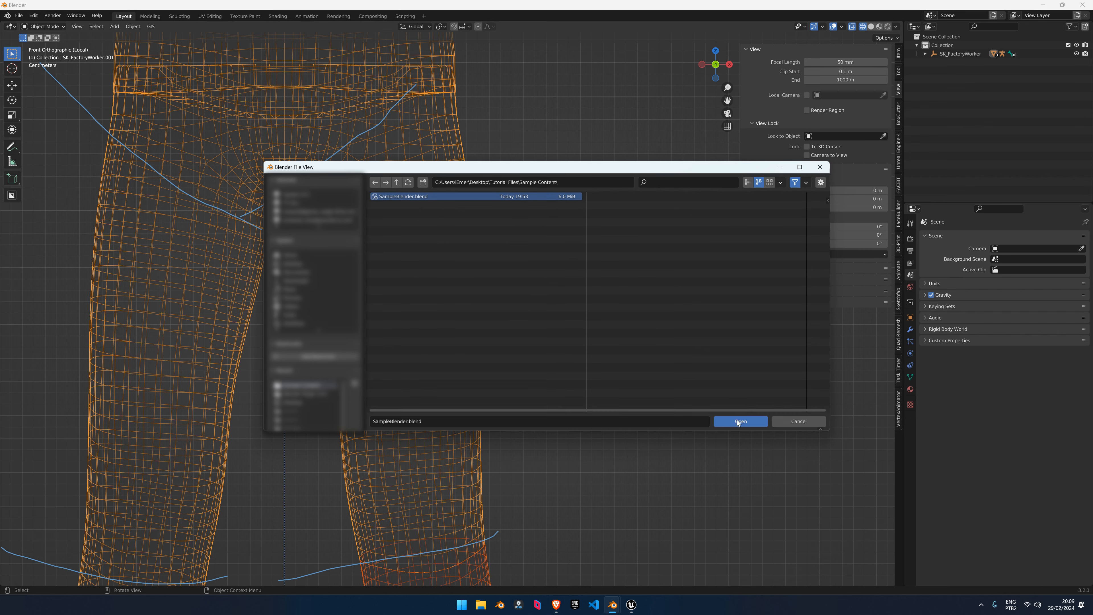
{"action": "left_click", "coordinate": [740, 421]}
Hide the character's armature and select the Spine2 torso piece
{"action": "scroll", "coordinate": [479, 109], "scroll_direction": "up", "scroll_amount": 4}
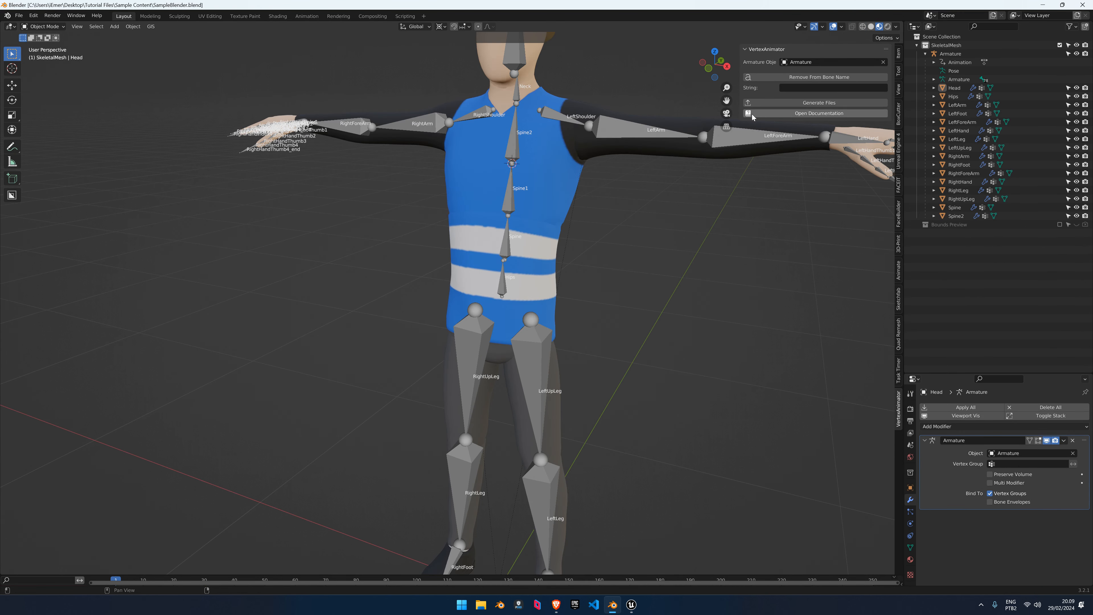
{"action": "left_click", "coordinate": [518, 93]}
{"action": "key", "text": "h"}
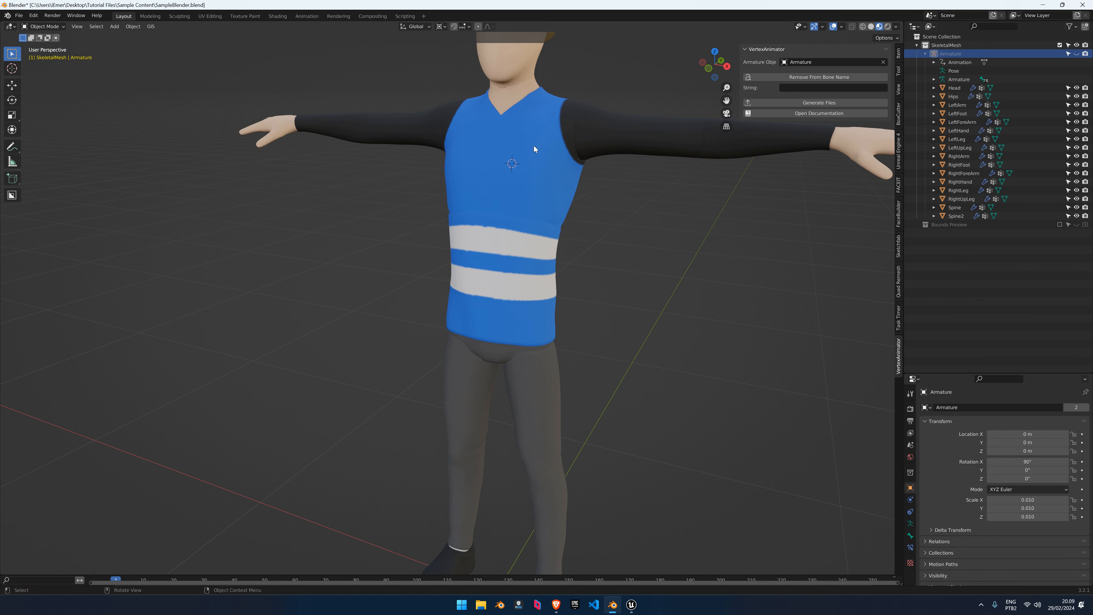
{"action": "middle_click_drag", "start_coordinate": [534, 145], "coordinate": [425, 217]}
{"action": "scroll", "coordinate": [424, 217], "scroll_direction": "down", "scroll_amount": 2}
{"action": "left_click", "coordinate": [384, 212]}
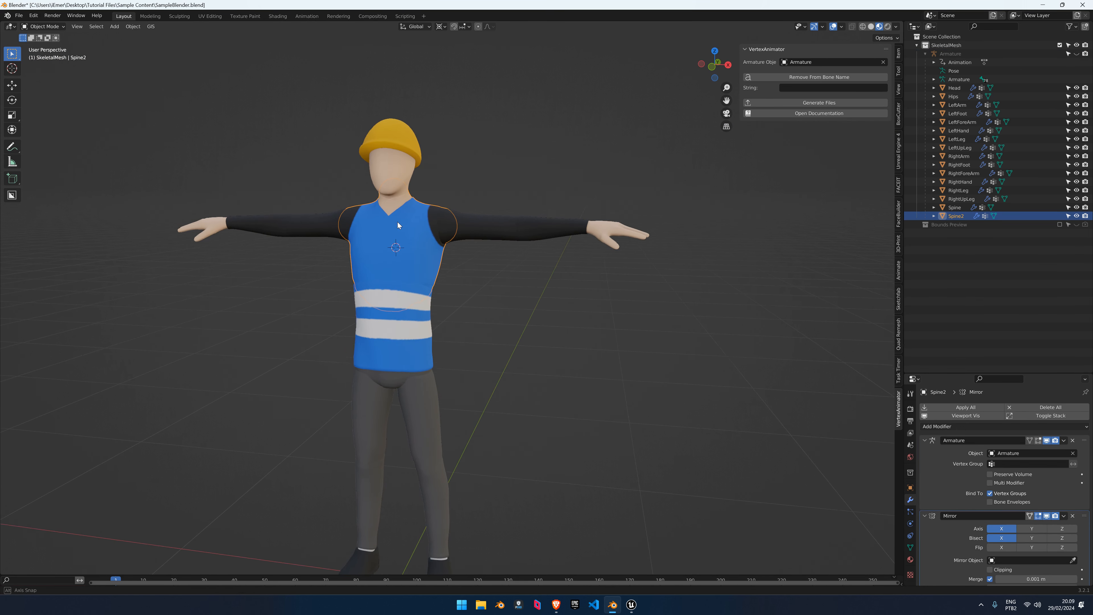
Switch the viewport to Solid shading with Random colour
{"action": "left_click", "coordinate": [870, 27]}
{"action": "left_click", "coordinate": [895, 27]}
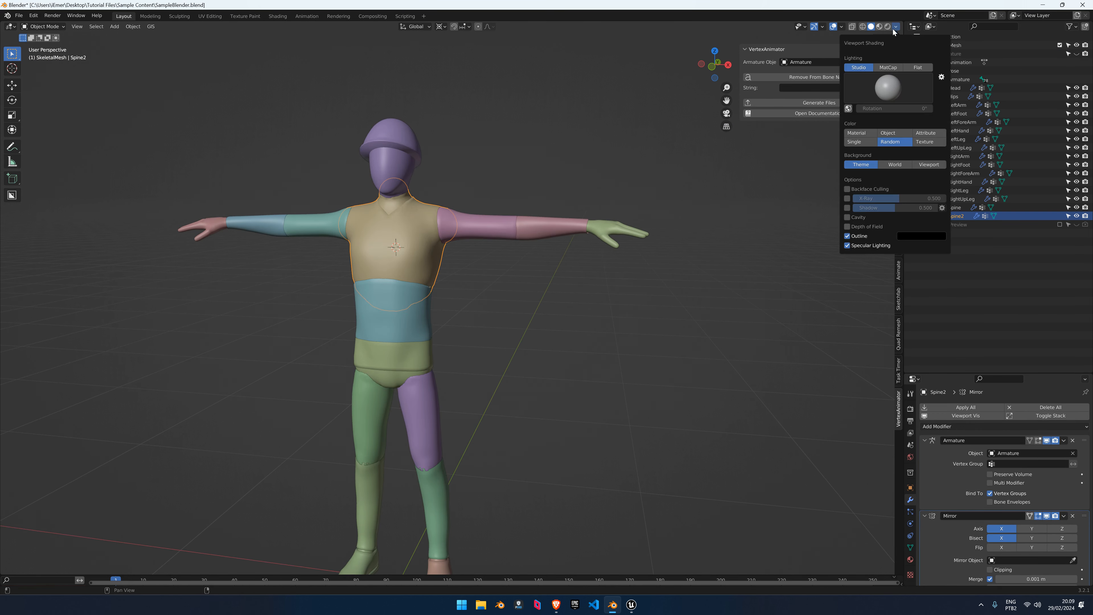
{"action": "left_click_drag", "start_coordinate": [740, 61], "coordinate": [891, 52]}
{"action": "left_click", "coordinate": [896, 27]}
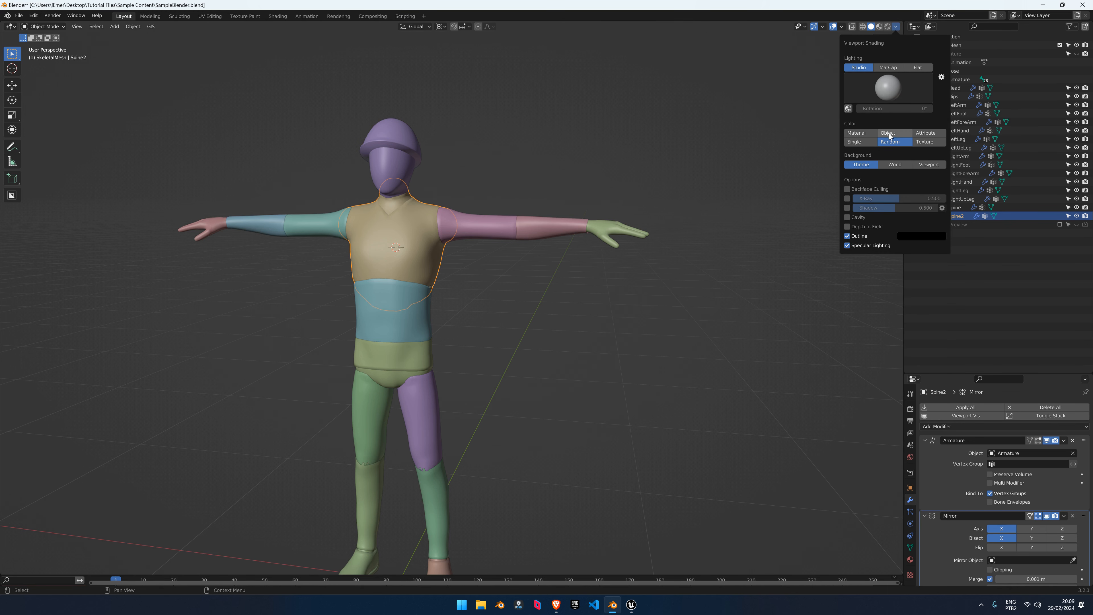
Inspect the LeftLeg shin piece alone in local view, then restore the full character
{"action": "mouse_move", "coordinate": [559, 273]}
{"action": "middle_mouse_down"}
{"action": "mouse_move", "coordinate": [551, 266]}
{"action": "mouse_move", "coordinate": [555, 338]}
{"action": "middle_mouse_up"}
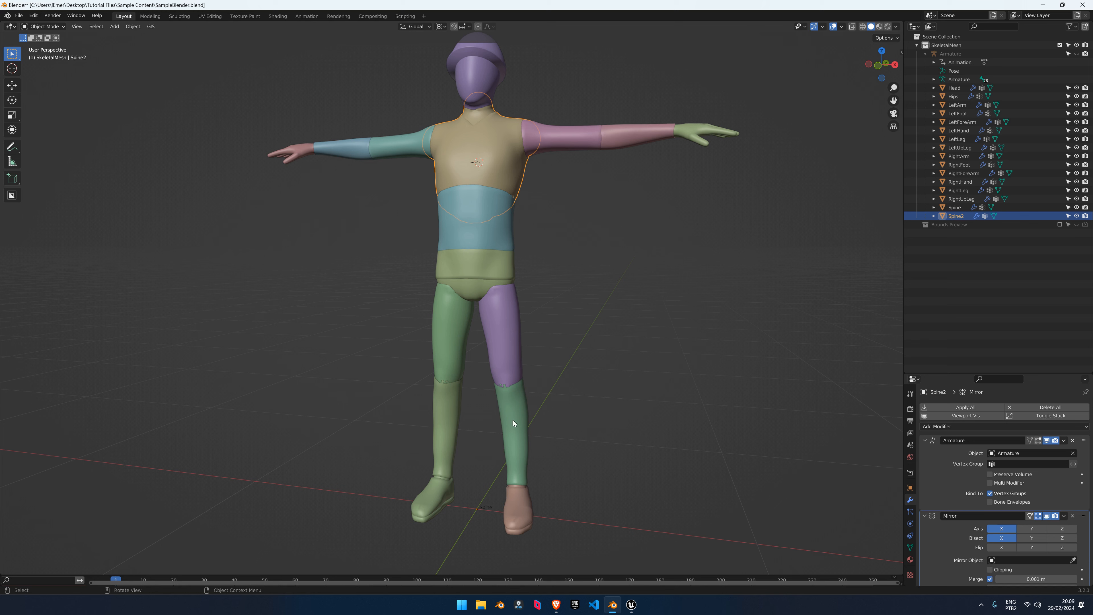
{"action": "left_click", "coordinate": [506, 416]}
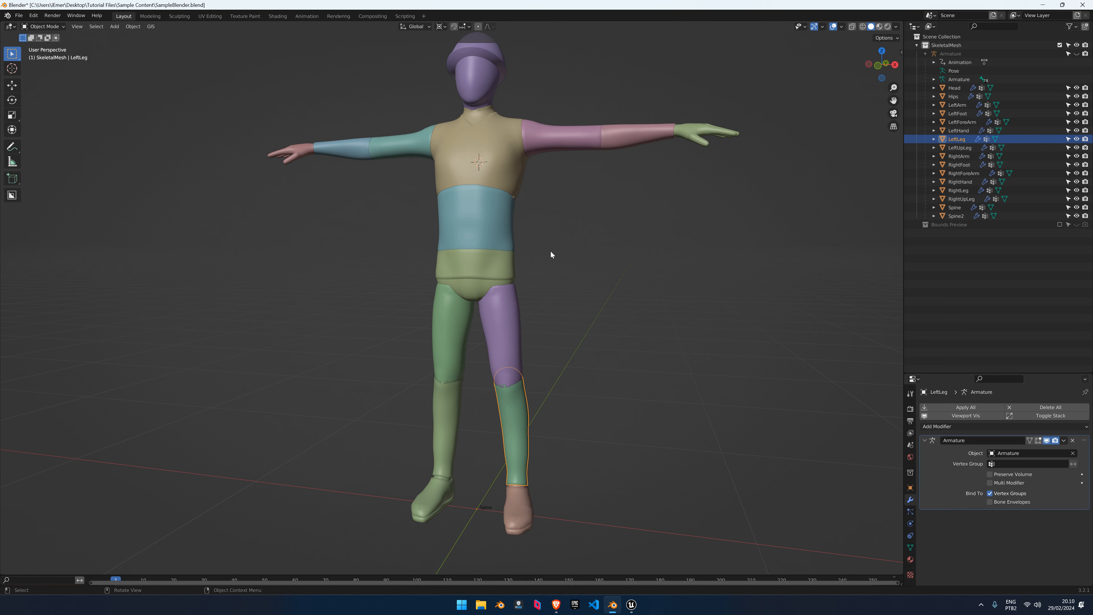
{"action": "middle_click_drag", "start_coordinate": [528, 153], "coordinate": [504, 166], "text": "shift"}
{"action": "middle_click_drag", "start_coordinate": [486, 369], "coordinate": [490, 313], "text": "shift"}
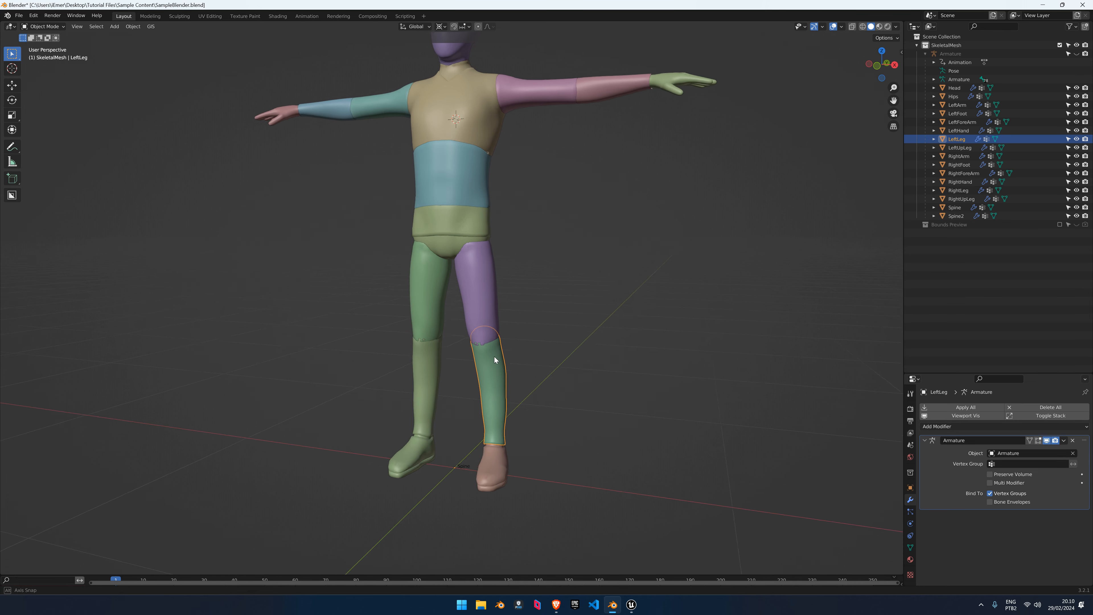
{"action": "key", "text": "KP_Divide"}
{"action": "middle_click_drag", "start_coordinate": [519, 361], "coordinate": [461, 112]}
{"action": "key", "text": "KP_Divide"}
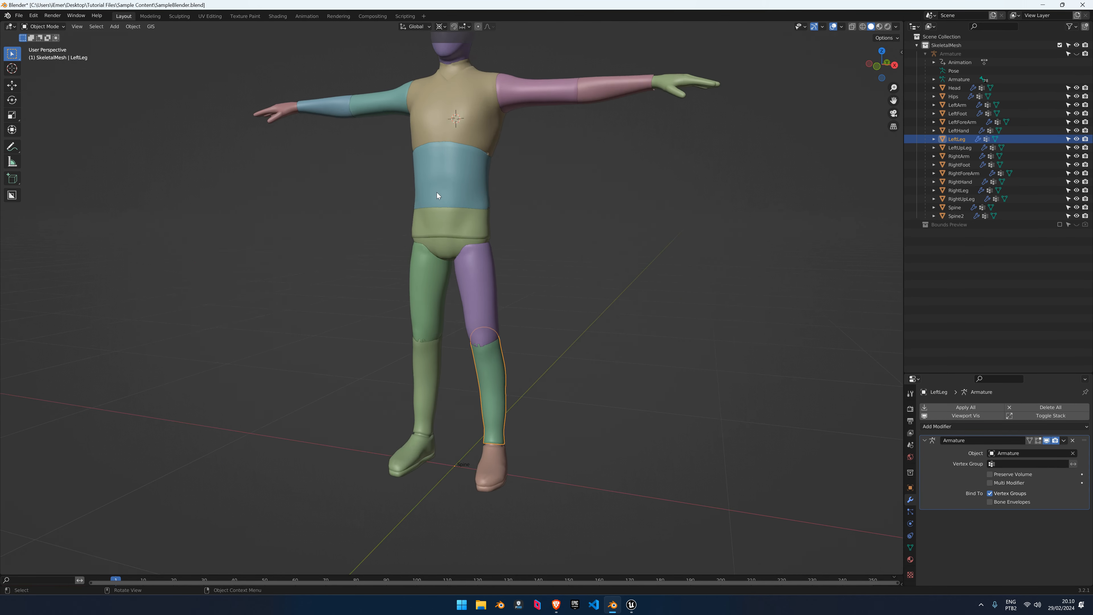
Select the LeftUpLeg thigh and check it with X-ray toggled on and off
{"action": "scroll", "coordinate": [478, 315], "scroll_direction": "up", "scroll_amount": 5}
{"action": "left_click", "coordinate": [478, 315]}
{"action": "middle_click_drag", "start_coordinate": [478, 316], "coordinate": [465, 287], "text": "shift"}
{"action": "mouse_move", "coordinate": [534, 276]}
{"action": "middle_mouse_down"}
{"action": "mouse_move", "coordinate": [466, 258]}
{"action": "mouse_move", "coordinate": [444, 267]}
{"action": "middle_mouse_up"}
{"action": "key", "text": "shift+z"}
{"action": "middle_click_drag", "start_coordinate": [382, 285], "coordinate": [519, 266]}
{"action": "key", "text": "shift+z"}
Inspect the LeftFoot shoe in local view, then unhide the Armature in the Outliner
{"action": "middle_click_drag", "start_coordinate": [481, 420], "coordinate": [485, 341], "text": "shift"}
{"action": "left_click", "coordinate": [506, 472]}
{"action": "middle_click_drag", "start_coordinate": [562, 431], "coordinate": [541, 417]}
{"action": "key", "text": "KP_Divide"}
{"action": "key", "text": "KP_Divide"}
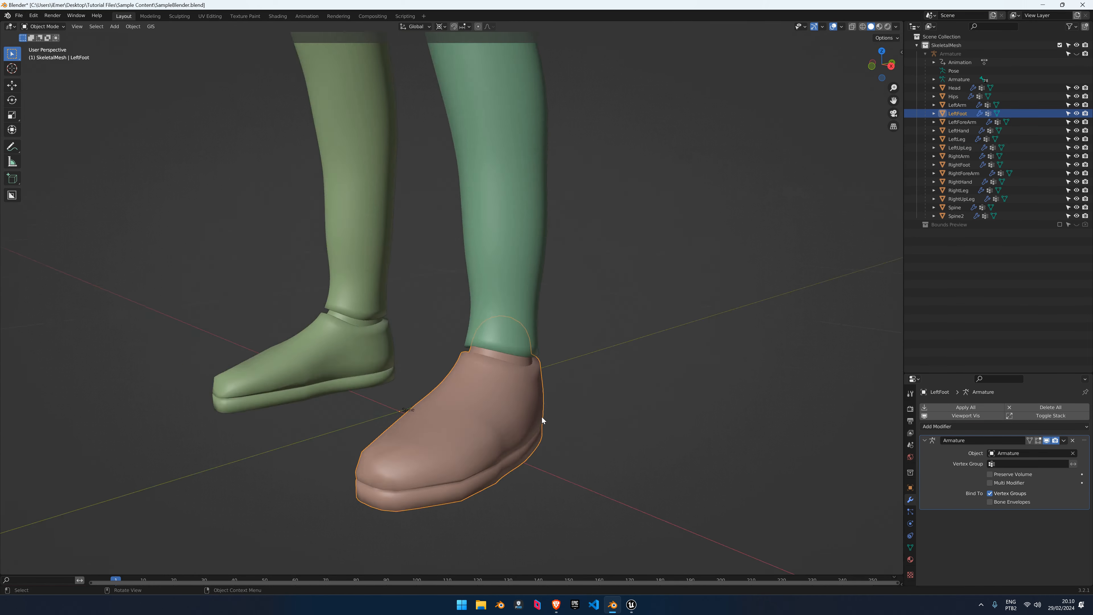
{"action": "middle_click_drag", "start_coordinate": [464, 311], "coordinate": [491, 304]}
{"action": "scroll", "coordinate": [499, 295], "scroll_direction": "down", "scroll_amount": 5}
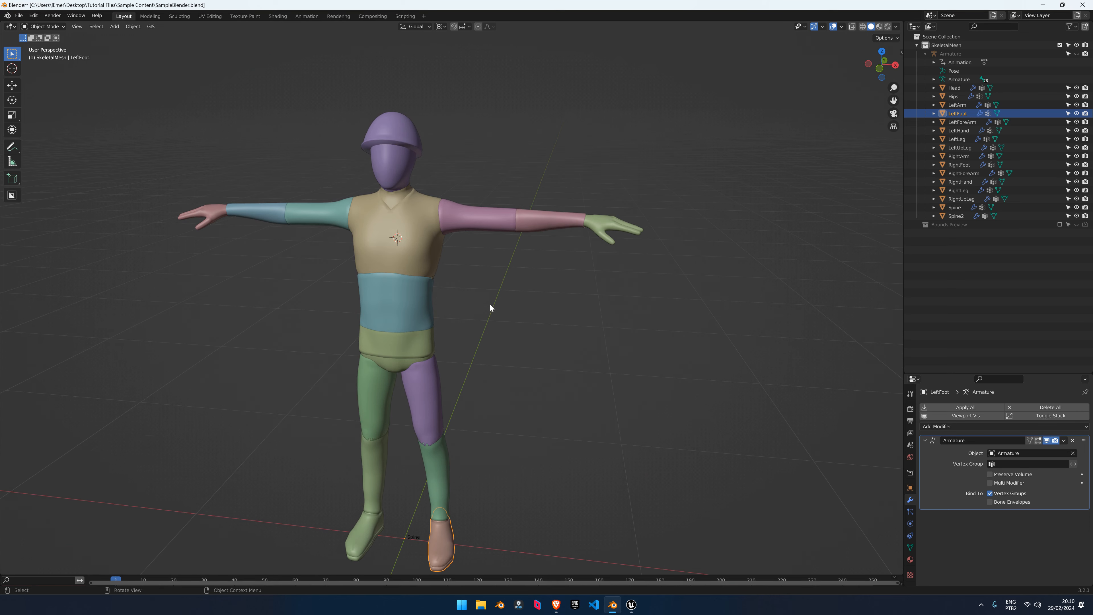
{"action": "left_click", "coordinate": [1078, 54]}
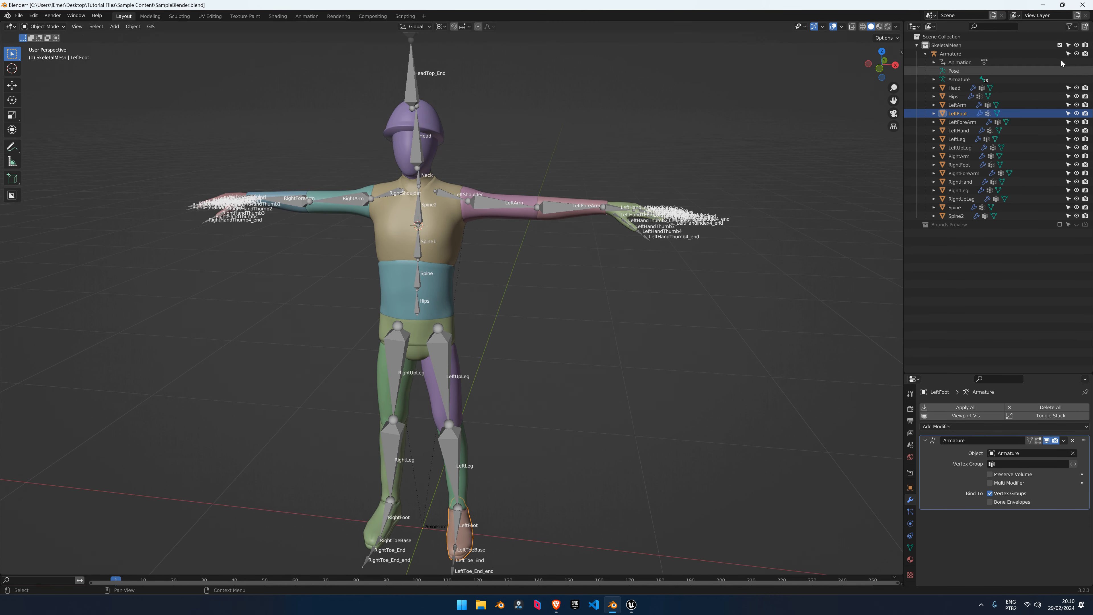
Select the Armature and turn off its Name label, In Front, and bone Names
{"action": "left_click", "coordinate": [590, 212]}
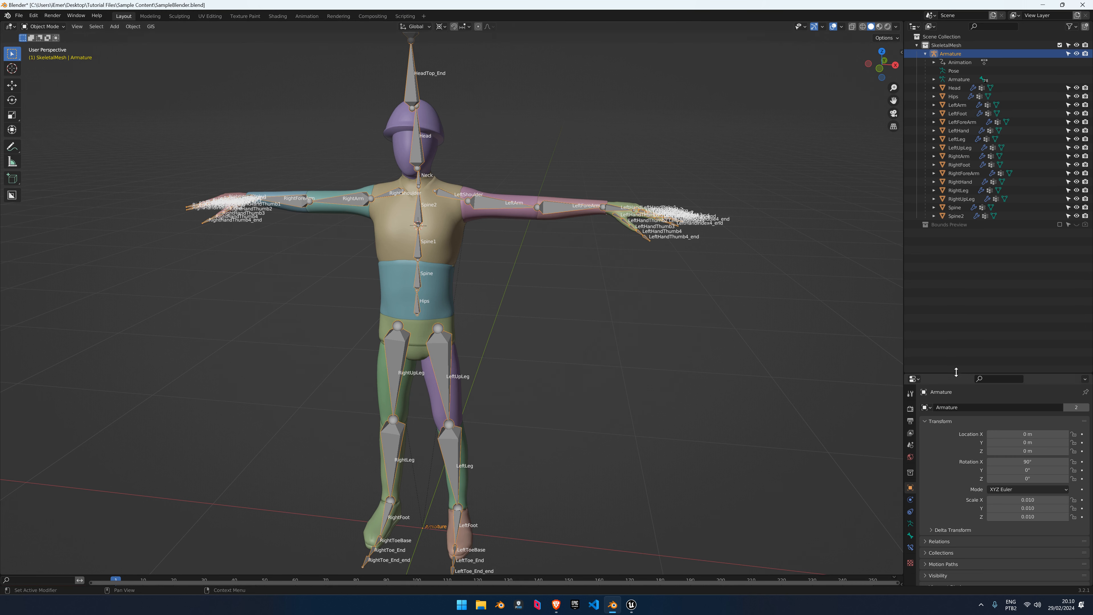
{"action": "left_click_drag", "start_coordinate": [952, 374], "coordinate": [954, 236]}
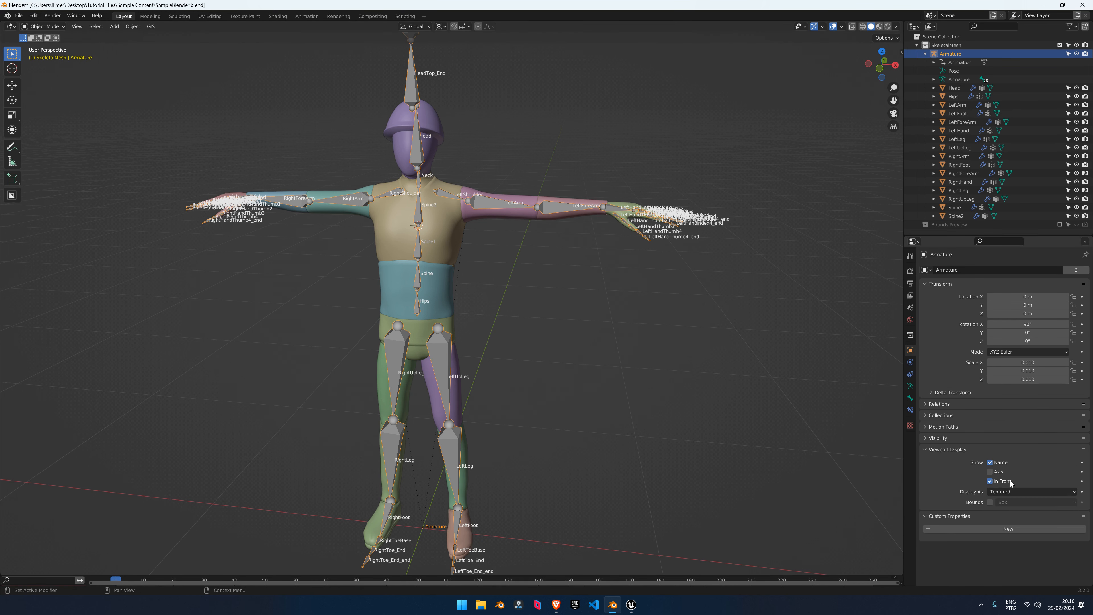
{"action": "left_click", "coordinate": [990, 463]}
{"action": "left_click", "coordinate": [992, 482]}
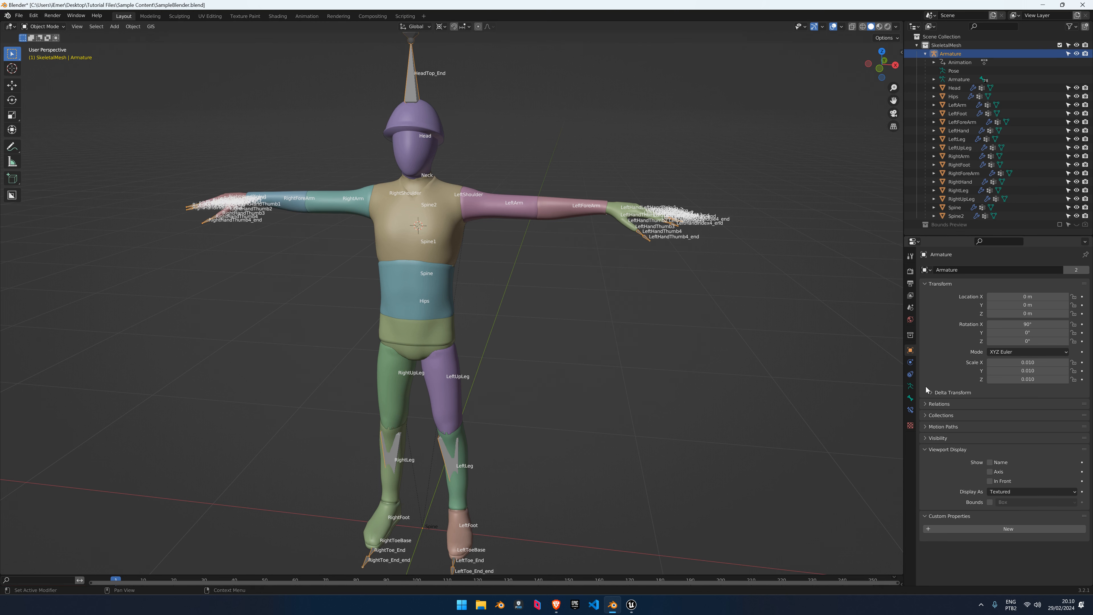
{"action": "left_click", "coordinate": [911, 386]}
{"action": "left_click", "coordinate": [991, 417]}
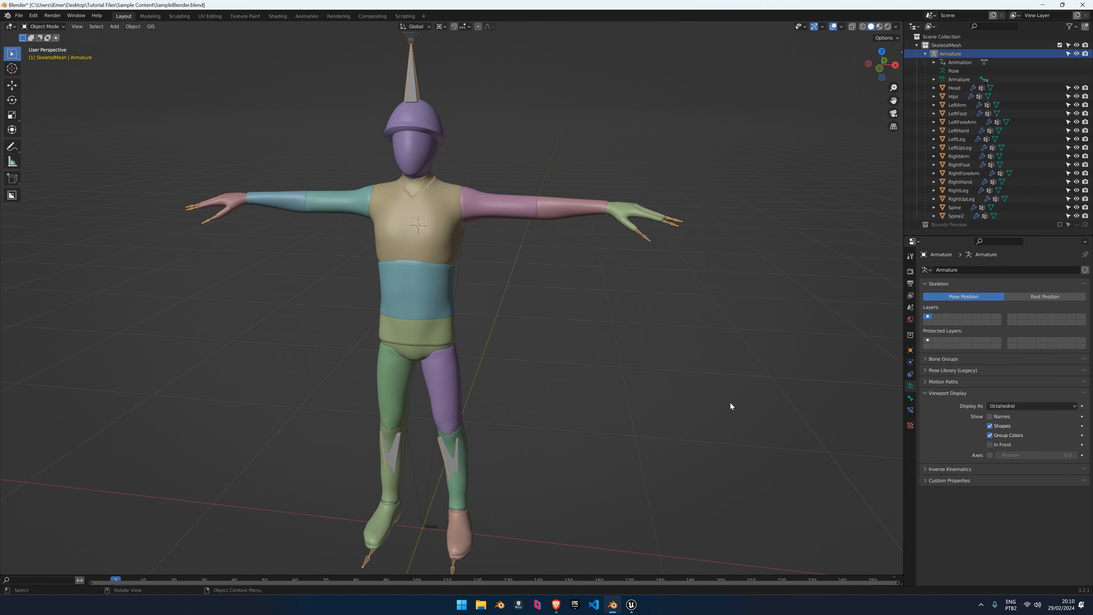
Re-enable In Front in Object properties and turn bone Names back on in Armature Data
{"action": "middle_click_drag", "start_coordinate": [770, 384], "coordinate": [746, 386]}
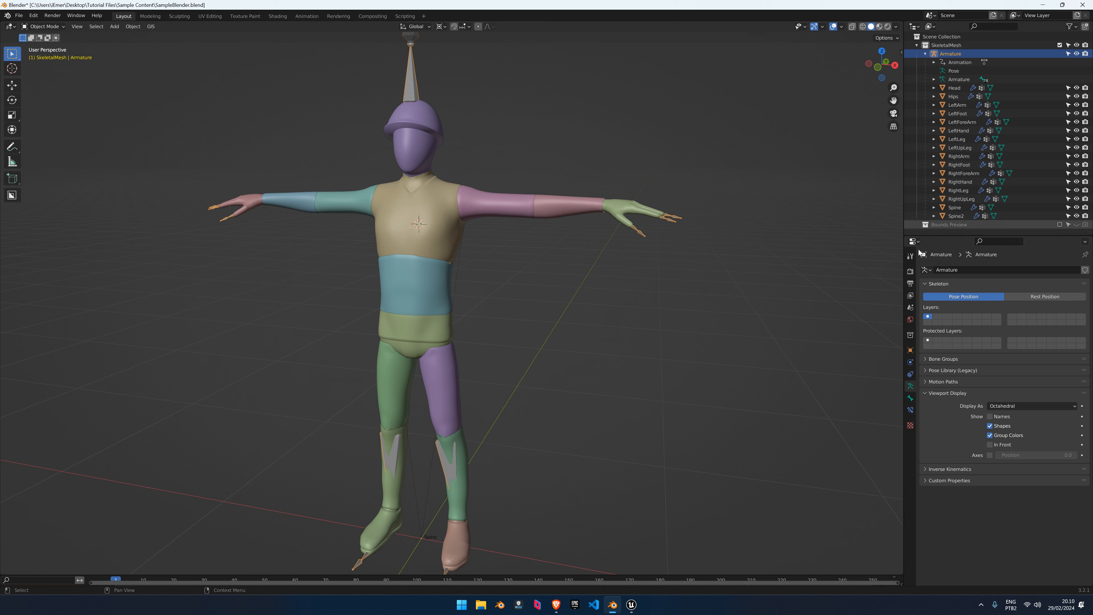
{"action": "left_click", "coordinate": [910, 350]}
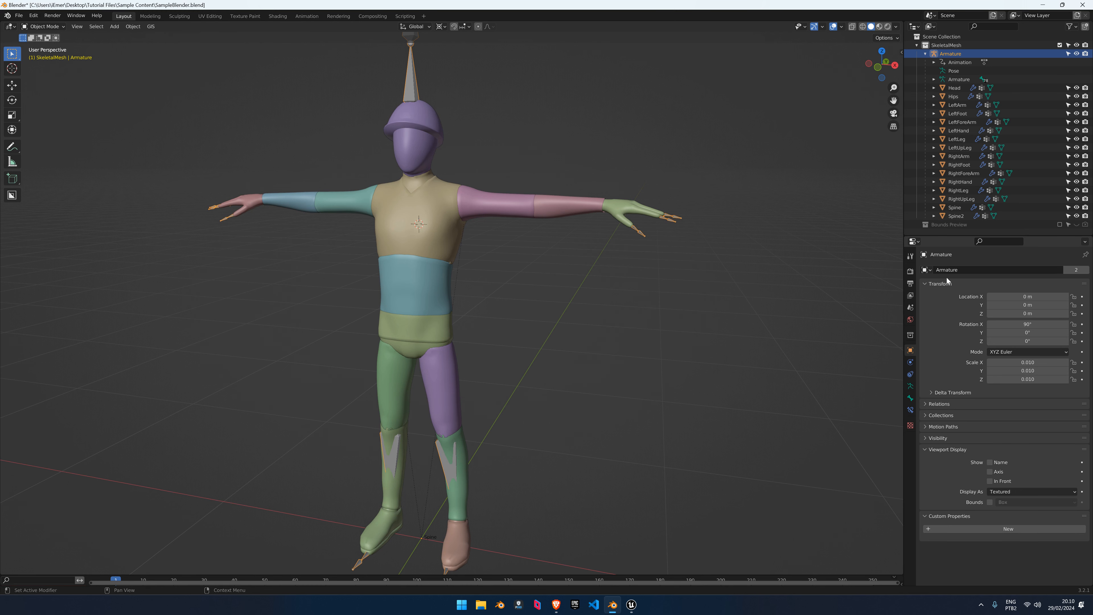
{"action": "left_click", "coordinate": [990, 481]}
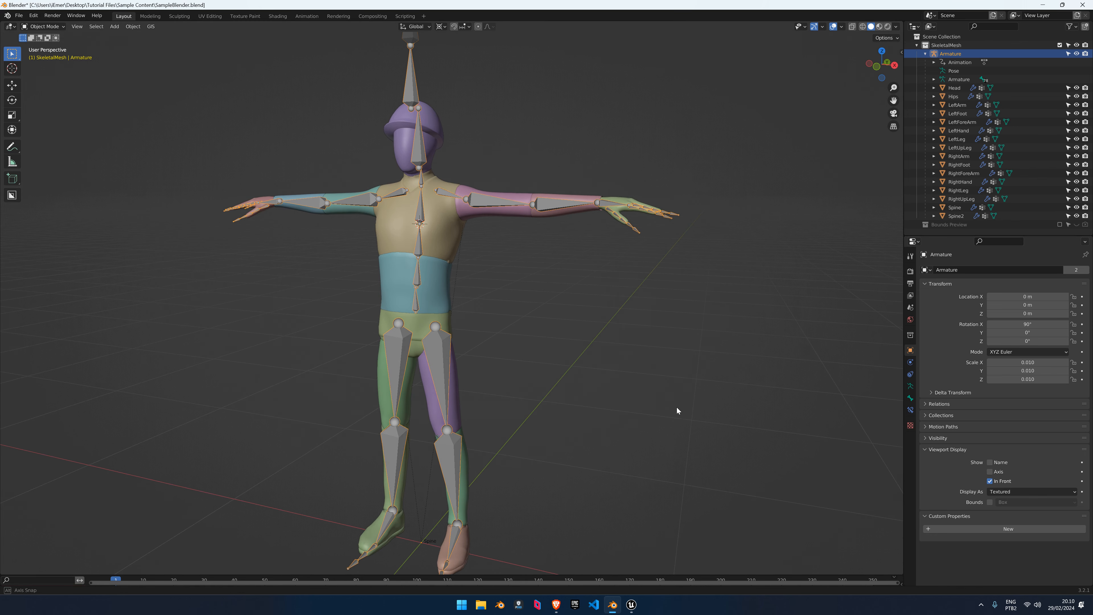
{"action": "left_click", "coordinate": [911, 398]}
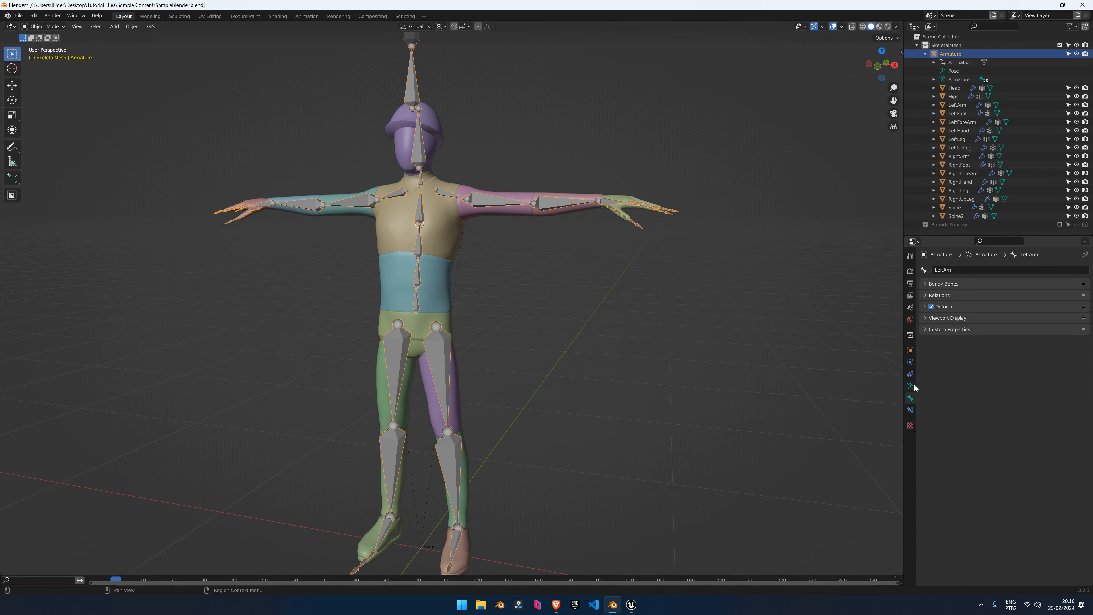
{"action": "left_click", "coordinate": [910, 385]}
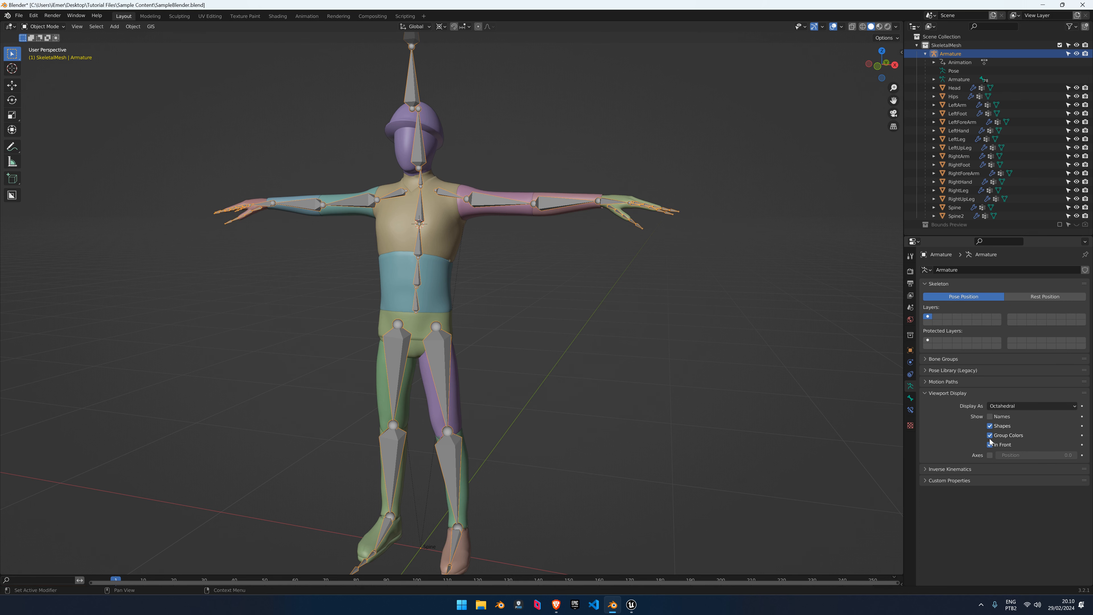
{"action": "left_click", "coordinate": [989, 417]}
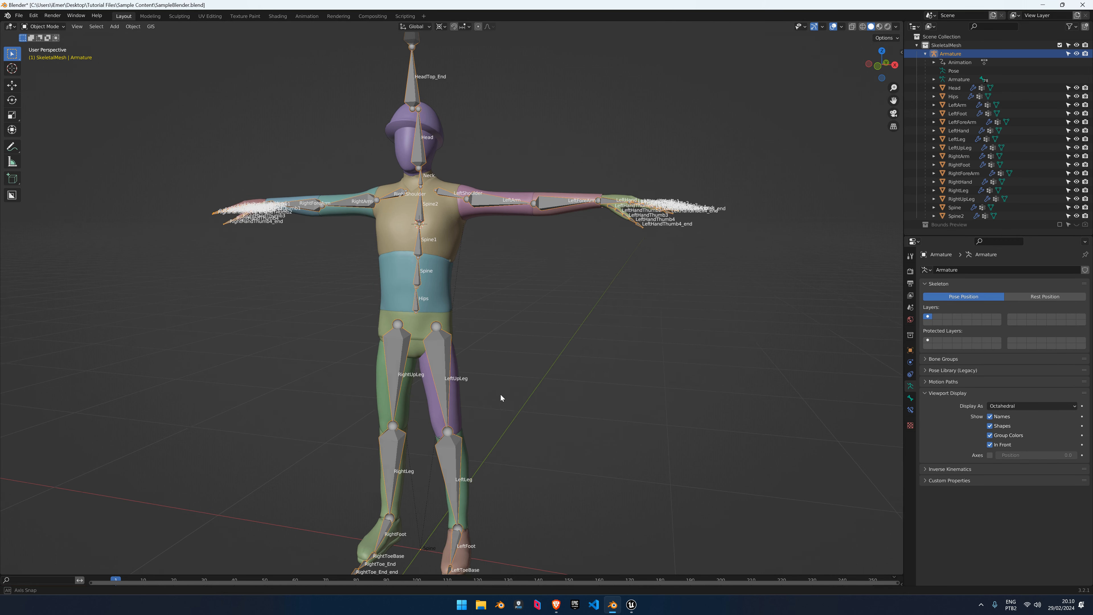
Inspect the LeftUpLeg thigh mesh and the Armature by selecting them in the viewport
{"action": "middle_click_drag", "start_coordinate": [500, 395], "coordinate": [569, 308]}
{"action": "scroll", "coordinate": [569, 309], "scroll_direction": "up", "scroll_amount": 3}
{"action": "middle_click_drag", "start_coordinate": [630, 237], "coordinate": [584, 274], "text": "shift"}
{"action": "left_click", "coordinate": [584, 275]}
{"action": "middle_click_drag", "start_coordinate": [664, 255], "coordinate": [616, 311], "text": "shift"}
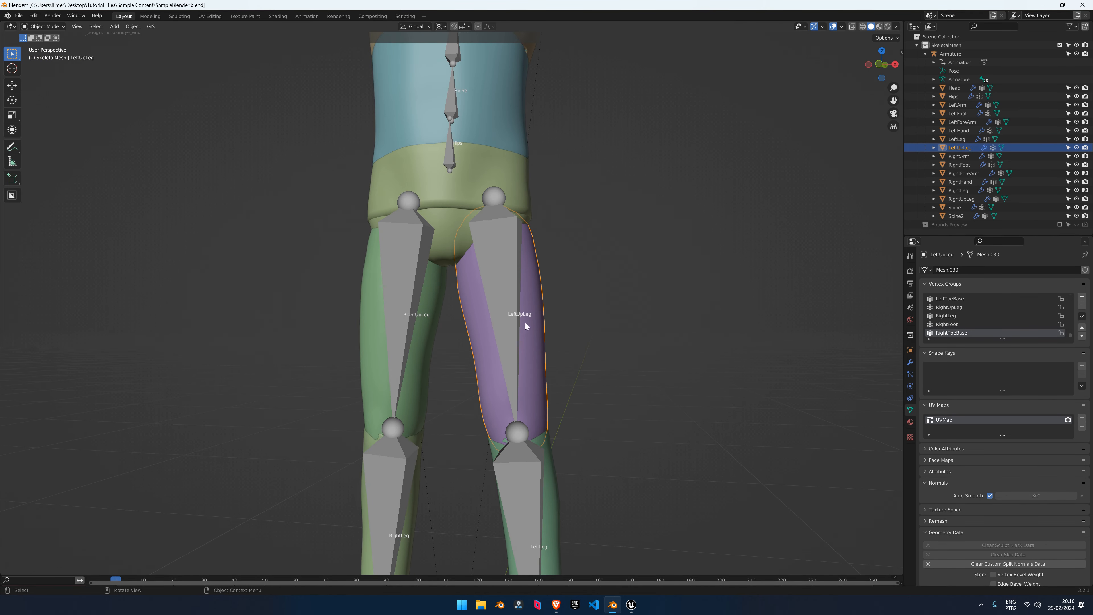
{"action": "left_click", "coordinate": [515, 292]}
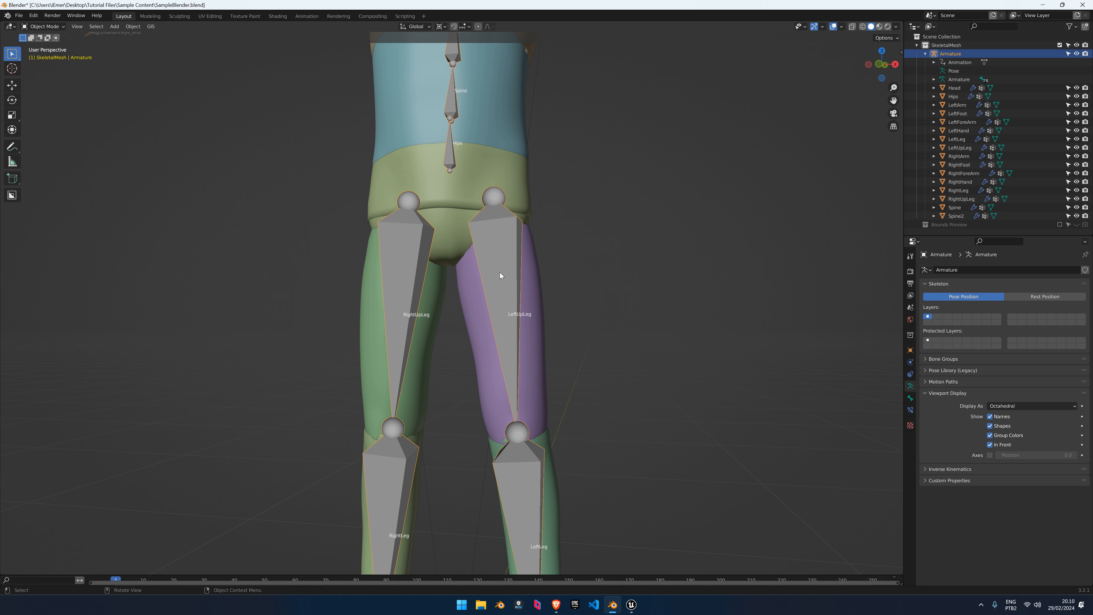
{"action": "left_click", "coordinate": [528, 304]}
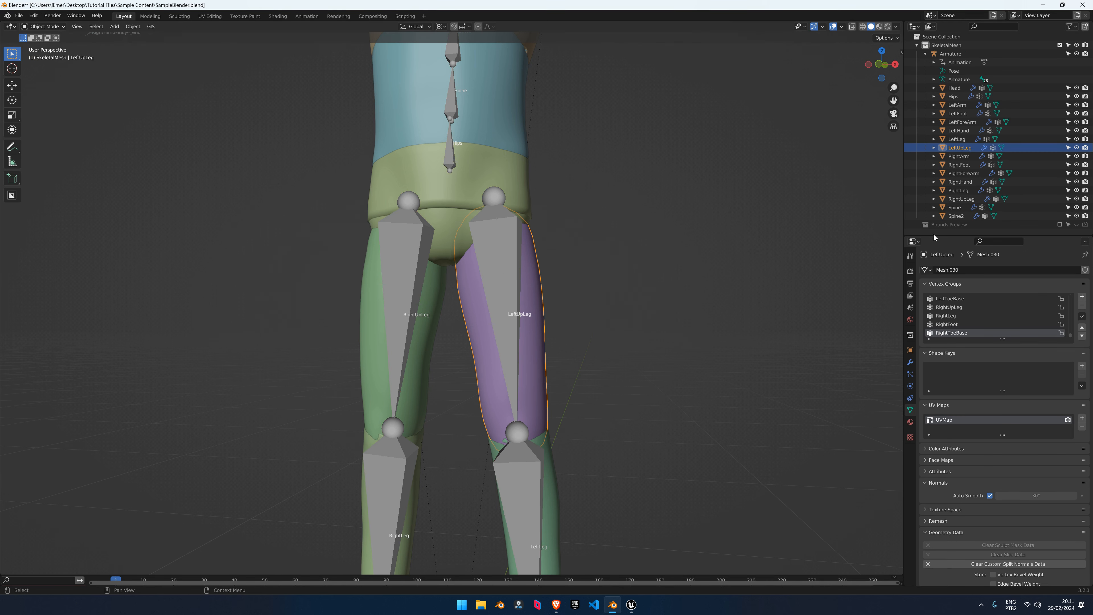
Enlarge the Outliner and select the Head mesh, framing the upper body
{"action": "left_click_drag", "start_coordinate": [929, 234], "coordinate": [930, 304]}
{"action": "left_click", "coordinate": [956, 90]}
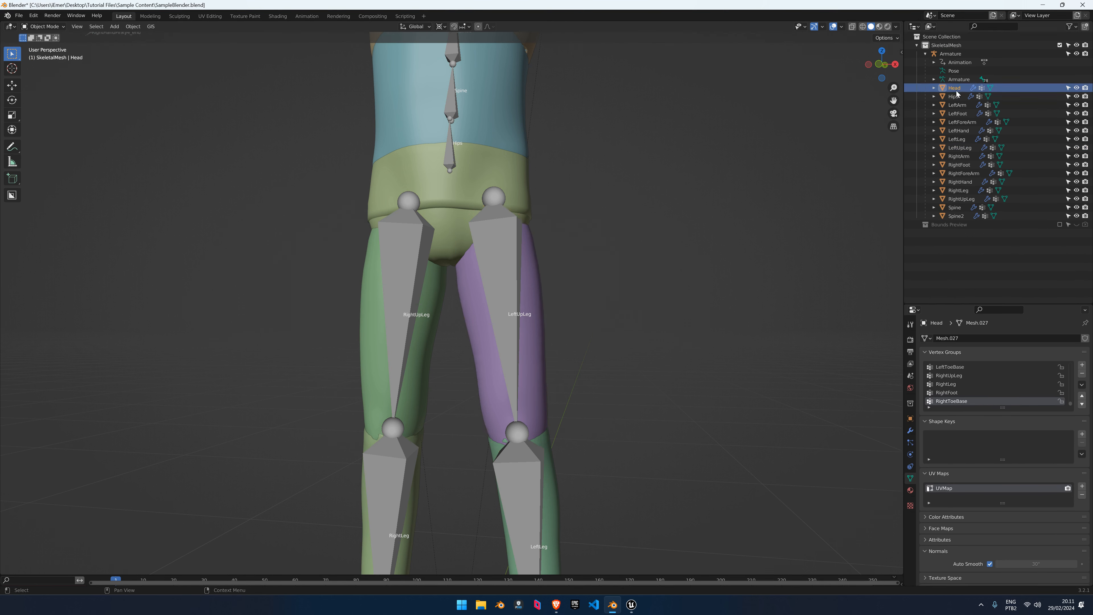
{"action": "scroll", "coordinate": [671, 227], "scroll_direction": "down", "scroll_amount": 3}
{"action": "middle_click_drag", "start_coordinate": [547, 148], "coordinate": [566, 362], "text": "shift"}
{"action": "scroll", "coordinate": [564, 360], "scroll_direction": "up", "scroll_amount": 2}
{"action": "middle_click_drag", "start_coordinate": [490, 259], "coordinate": [483, 318], "text": "shift"}
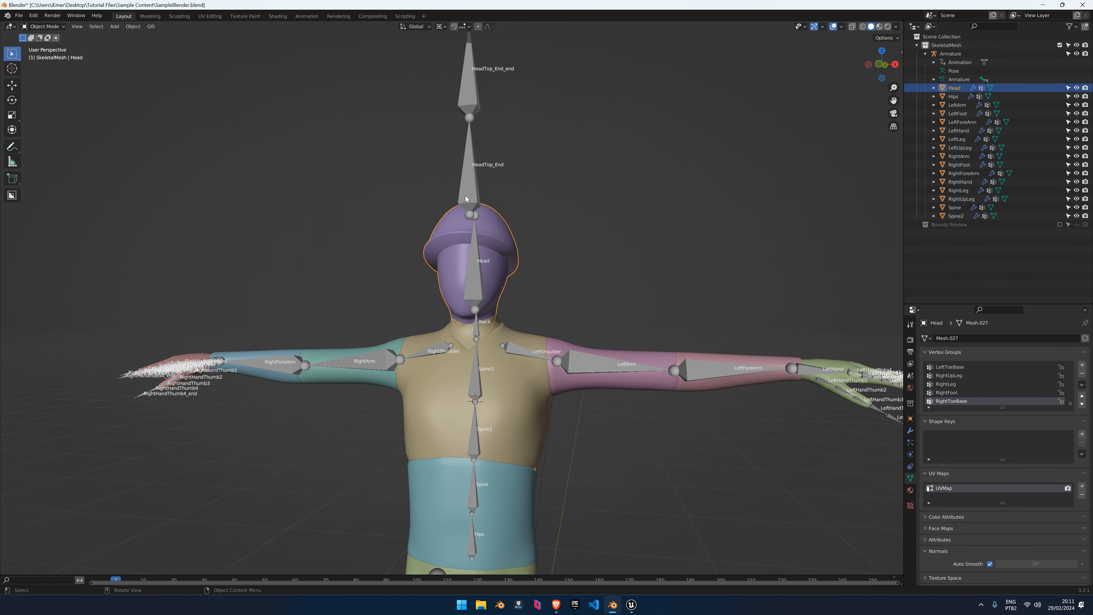
{"action": "middle_click_drag", "start_coordinate": [523, 274], "coordinate": [508, 265]}
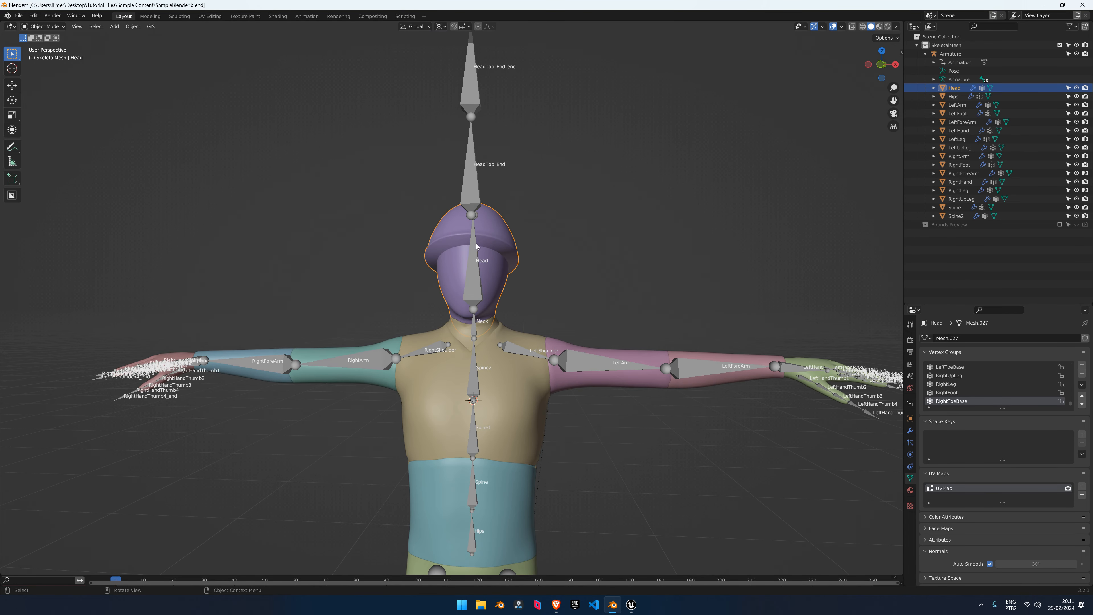
Select the Armature, Spine2 chest and LeftArm meshes in turn to inspect them
{"action": "left_click", "coordinate": [474, 287]}
{"action": "middle_click_drag", "start_coordinate": [474, 287], "coordinate": [494, 276]}
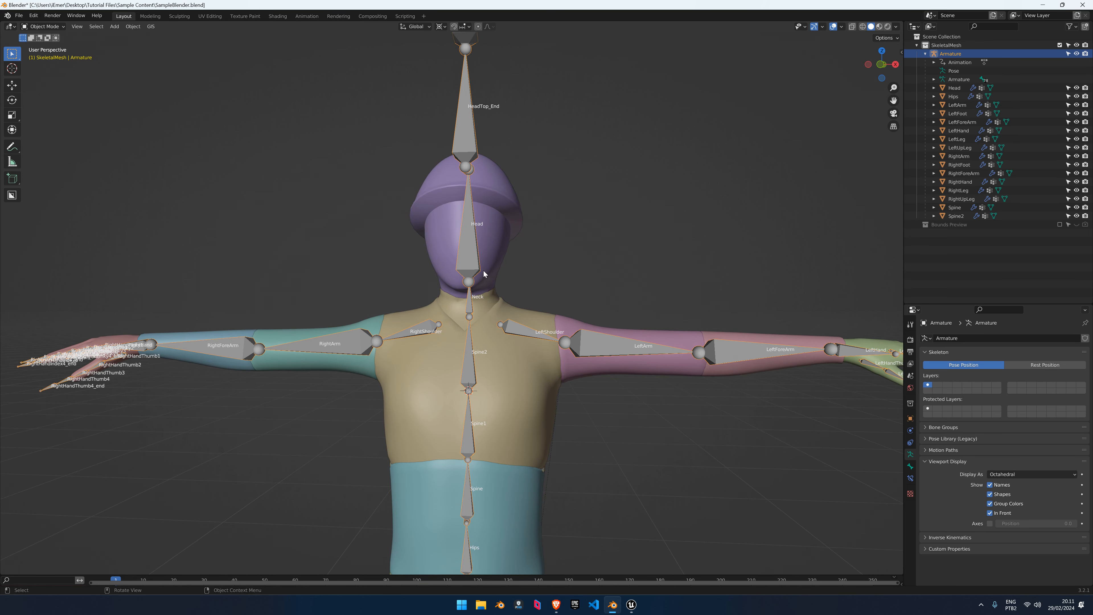
{"action": "middle_click_drag", "start_coordinate": [515, 366], "coordinate": [466, 325], "text": "shift"}
{"action": "left_click", "coordinate": [466, 325]}
{"action": "middle_click_drag", "start_coordinate": [454, 380], "coordinate": [465, 309], "text": "shift"}
{"action": "scroll", "coordinate": [495, 317], "scroll_direction": "down", "scroll_amount": 1}
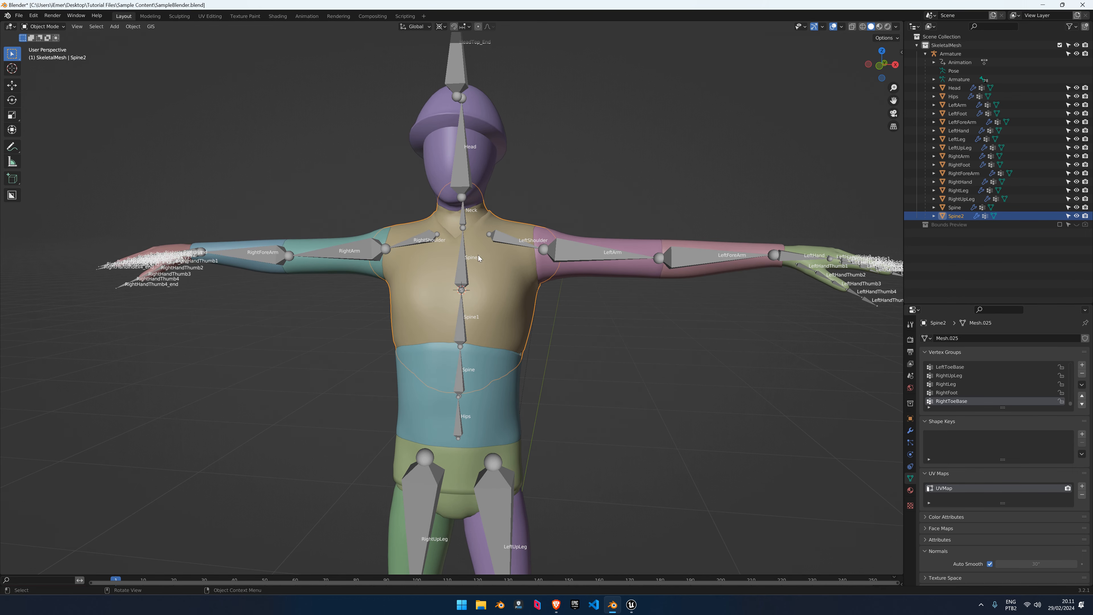
{"action": "middle_click_drag", "start_coordinate": [483, 279], "coordinate": [495, 343]}
{"action": "left_click", "coordinate": [489, 234]}
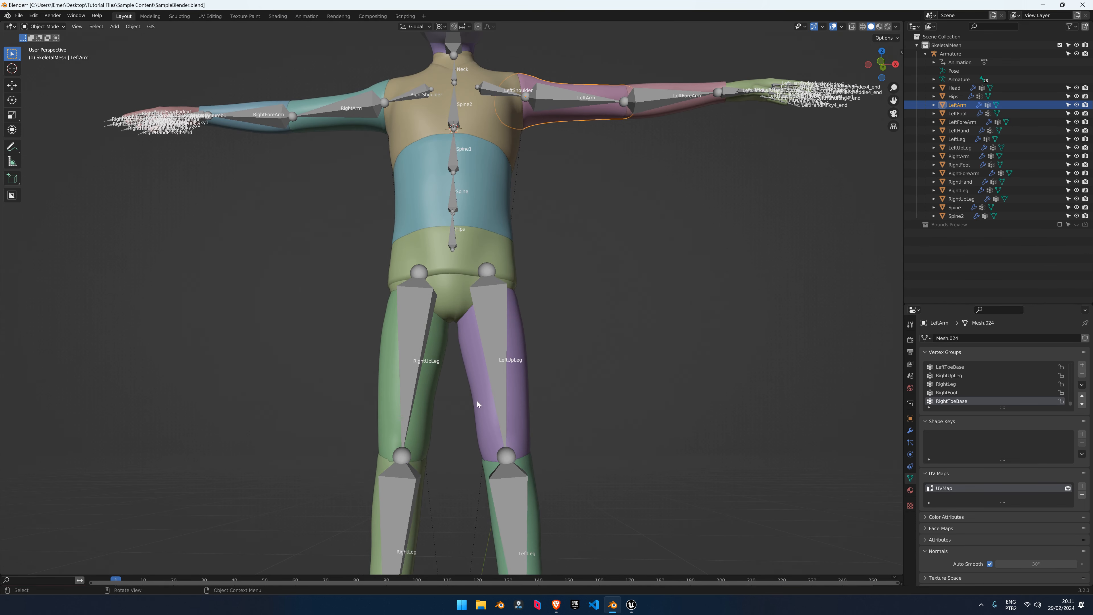
Step through body parts from Head down to Spine2, then bring up the VertexAnimator sidebar tab
{"action": "scroll", "coordinate": [493, 424], "scroll_direction": "down", "scroll_amount": 3}
{"action": "middle_click_drag", "start_coordinate": [512, 478], "coordinate": [481, 276], "text": "shift"}
{"action": "scroll", "coordinate": [409, 416], "scroll_direction": "down", "scroll_amount": 3}
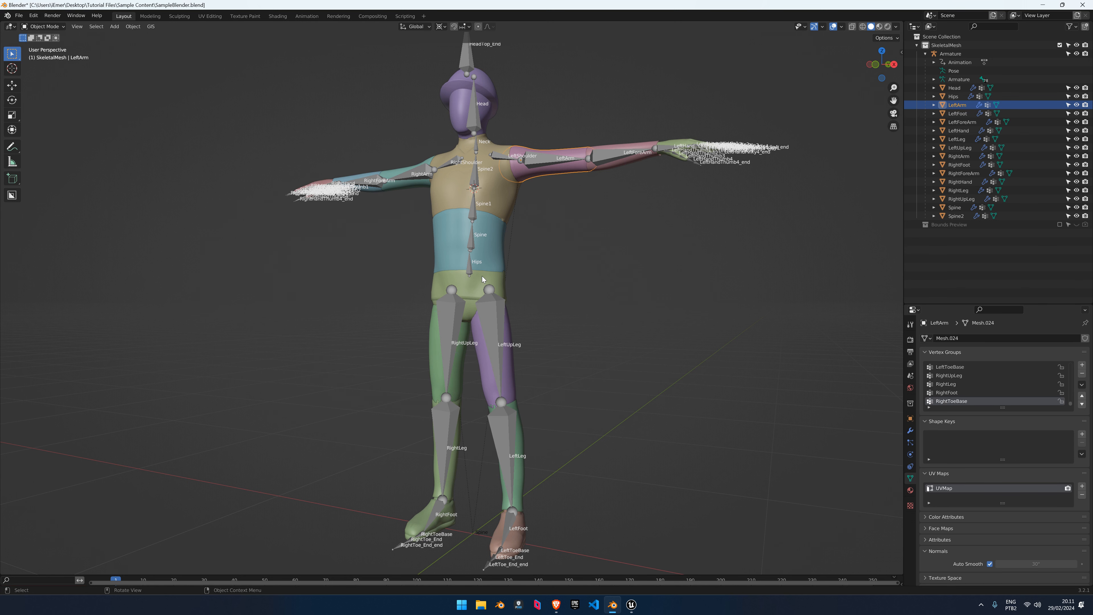
{"action": "scroll", "coordinate": [482, 276], "scroll_direction": "down", "scroll_amount": 4}
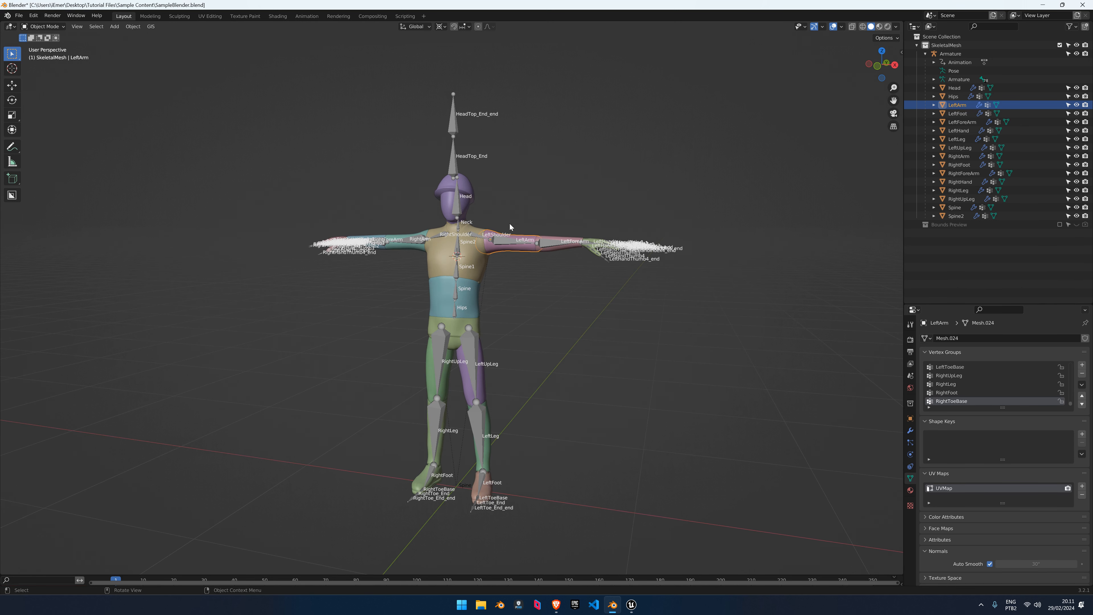
{"action": "left_click", "coordinate": [955, 88]}
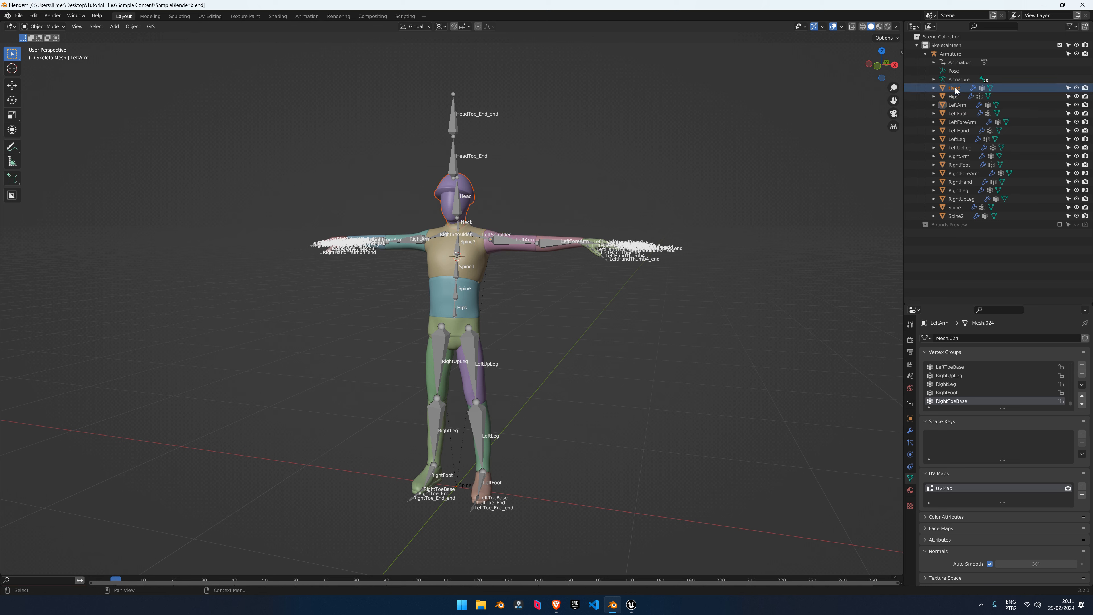
{"action": "key", "text": "Down"}
{"action": "key", "text": "Down"}
{"action": "key", "text": "Down"}
{"action": "key", "text": "Down"}
{"action": "key", "text": "Down"}
{"action": "key", "text": "Down"}
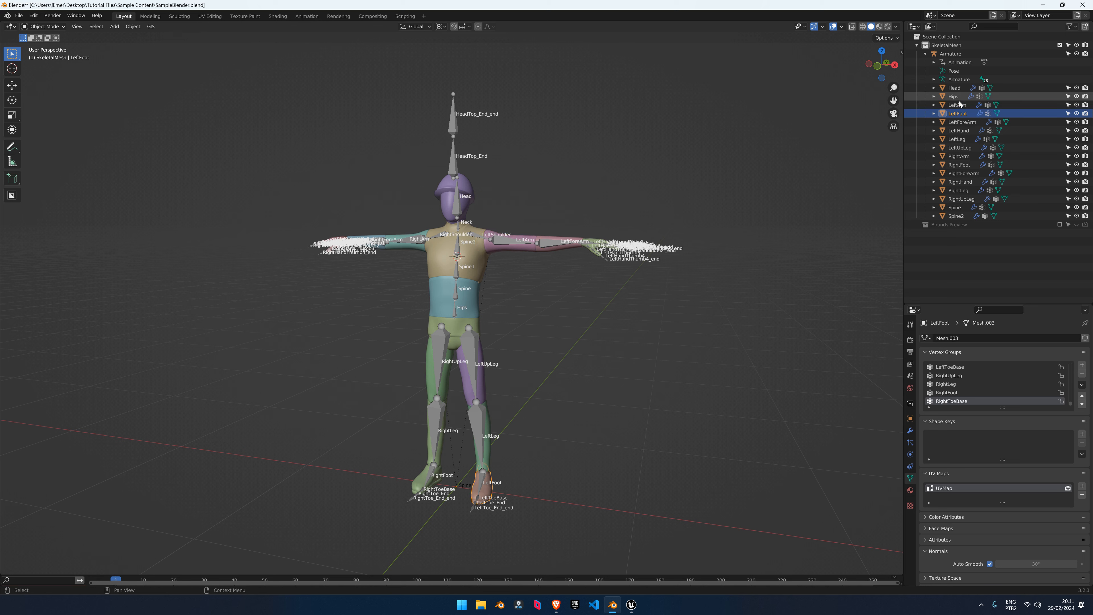
{"action": "key", "text": "Down"}
{"action": "key", "text": "Down"}
{"action": "key", "text": "Down"}
{"action": "key", "text": "Down"}
{"action": "key", "text": "Down"}
{"action": "key", "text": "Down"}
{"action": "key", "text": "Down"}
{"action": "key", "text": "Down"}
{"action": "key", "text": "Down"}
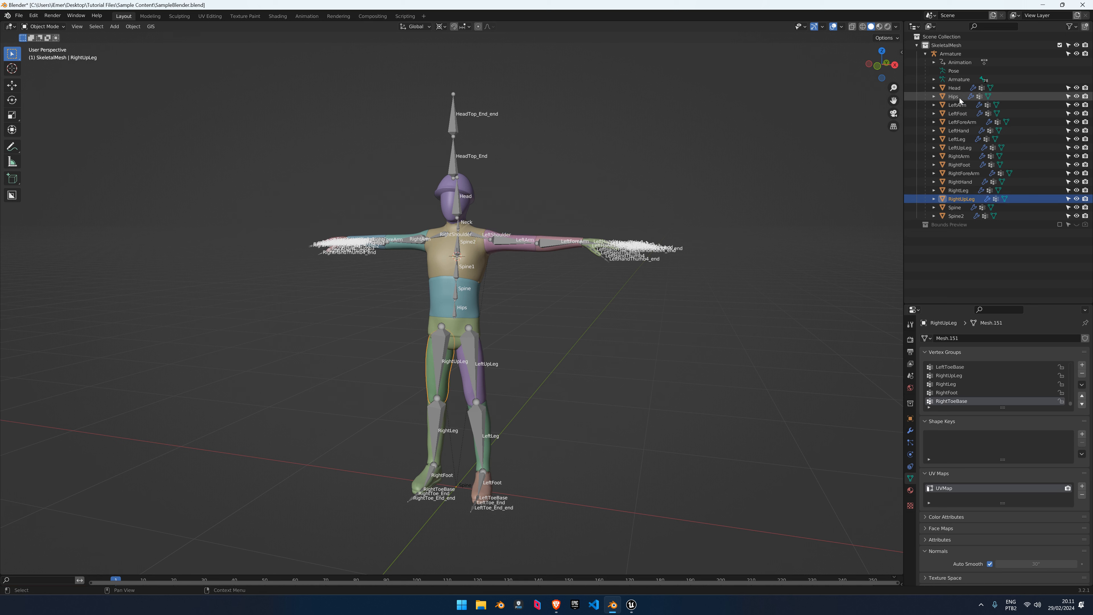
{"action": "middle_click_drag", "start_coordinate": [624, 208], "coordinate": [629, 205]}
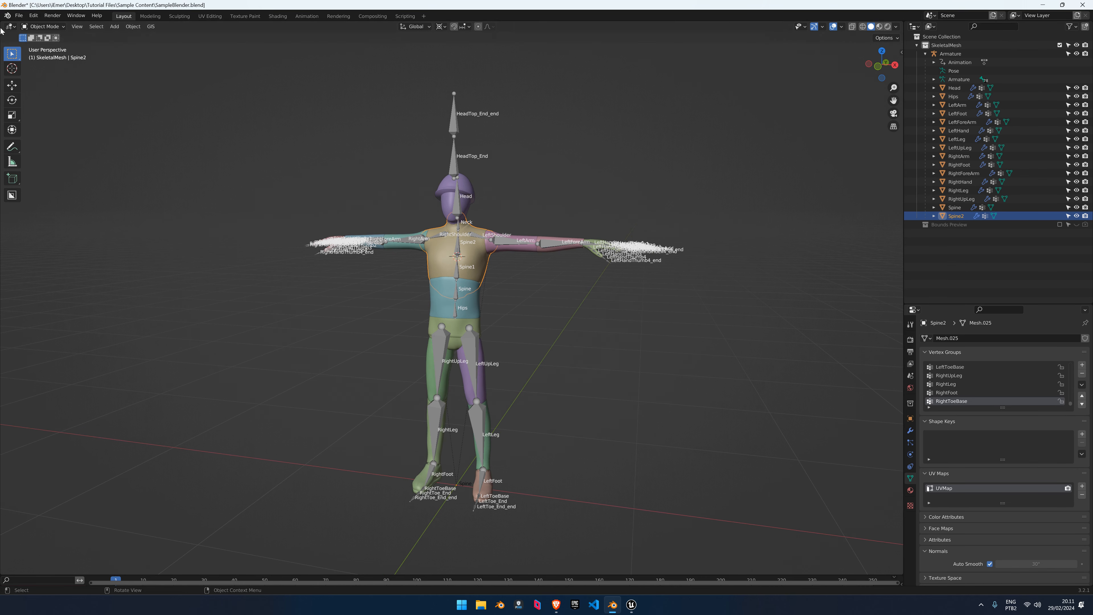
{"action": "left_click", "coordinate": [566, 78]}
{"action": "left_click", "coordinate": [902, 53]}
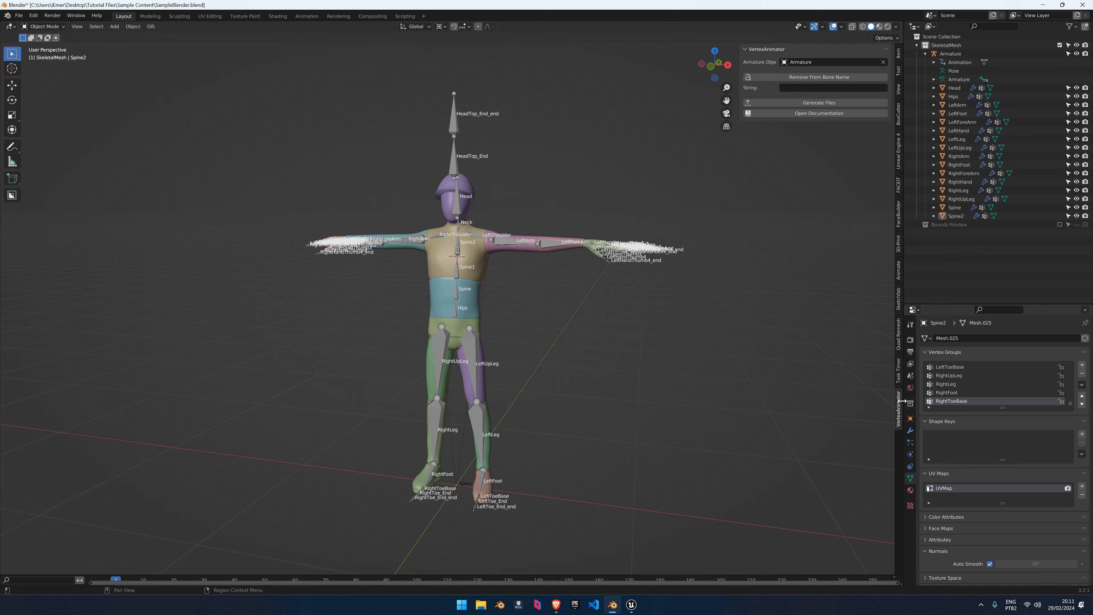
{"action": "left_click", "coordinate": [899, 376]}
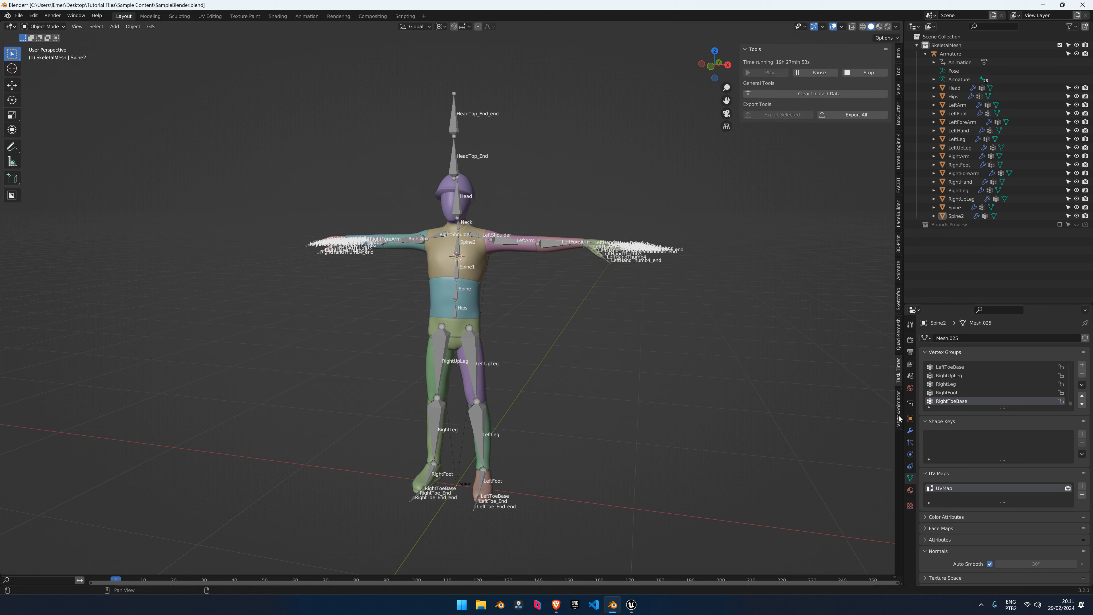
{"action": "left_click", "coordinate": [900, 416]}
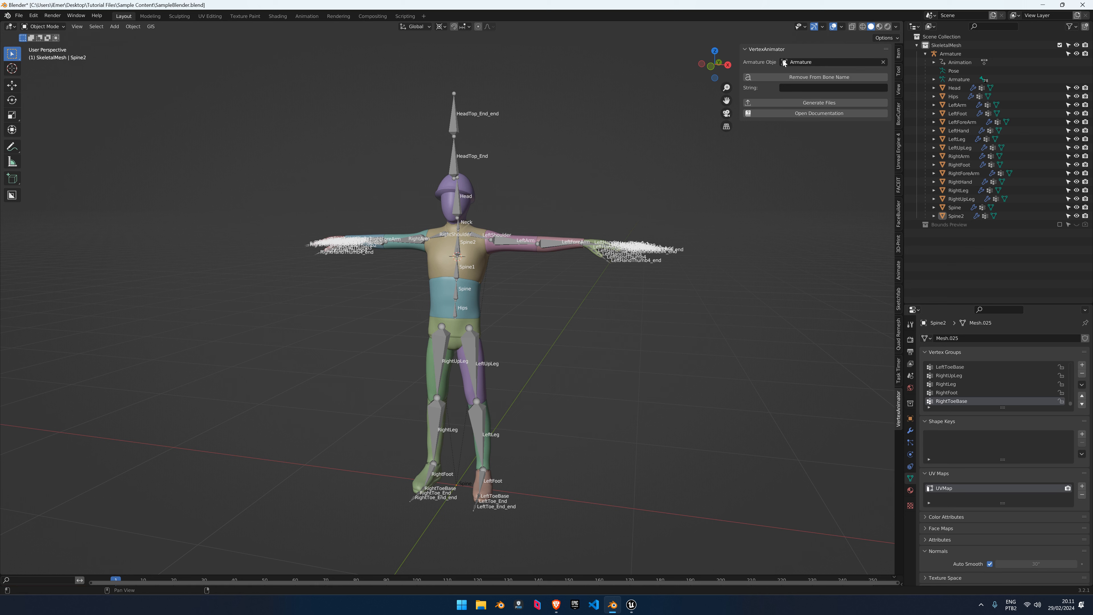
{"action": "left_click", "coordinate": [795, 88]}
{"action": "type", "text": "mixamorig:"}
{"action": "left_click", "coordinate": [833, 90]}
{"action": "key", "text": "BackSpace"}
{"action": "left_click", "coordinate": [883, 62]}
{"action": "left_click", "coordinate": [820, 63]}
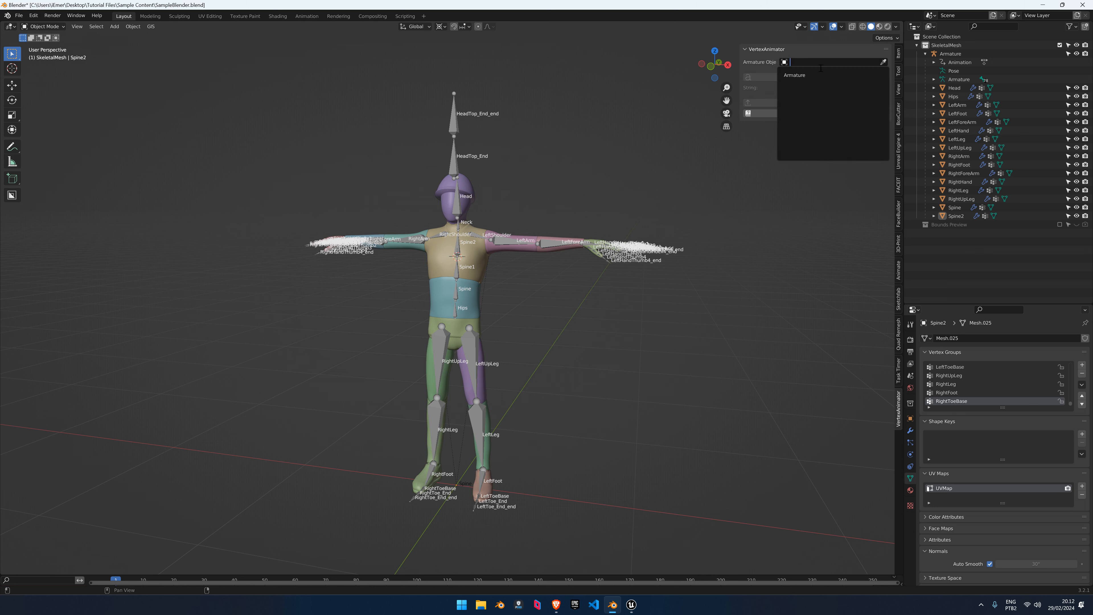
{"action": "left_click", "coordinate": [797, 75]}
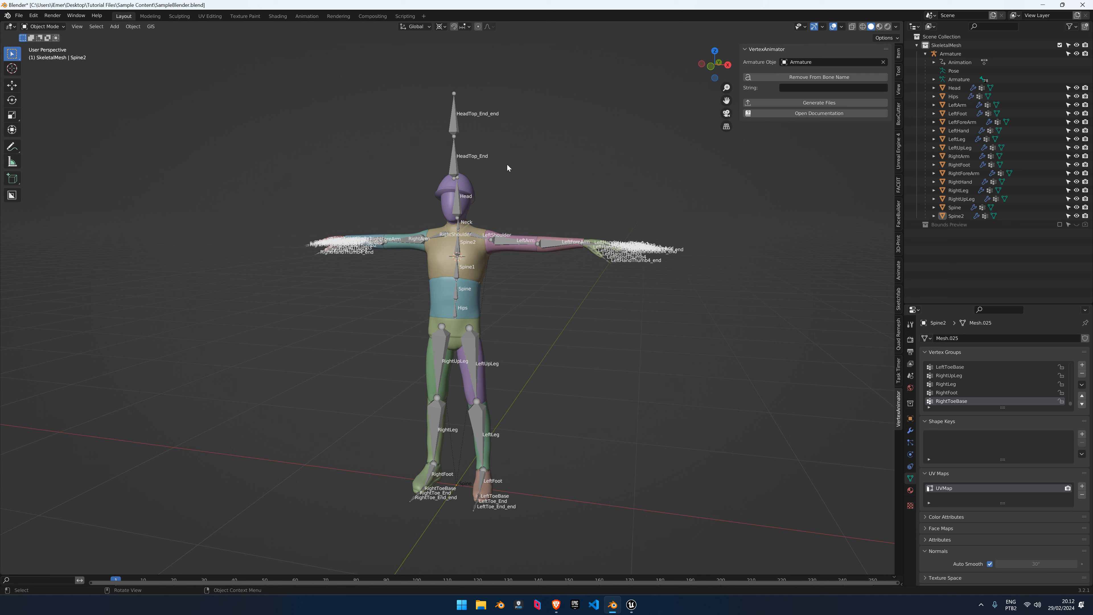
Select the Armature and generate the vertex animation files
{"action": "left_click", "coordinate": [457, 157]}
{"action": "scroll", "coordinate": [483, 161], "scroll_direction": "up", "scroll_amount": 1}
{"action": "middle_click_drag", "start_coordinate": [484, 160], "coordinate": [484, 183], "text": "shift"}
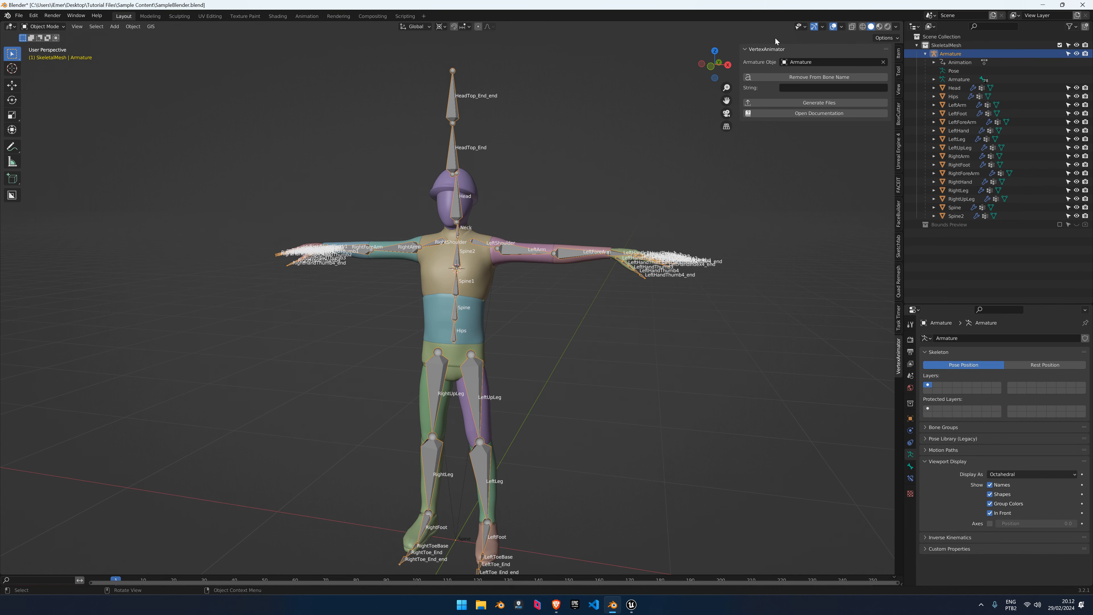
{"action": "middle_click_drag", "start_coordinate": [567, 174], "coordinate": [558, 166]}
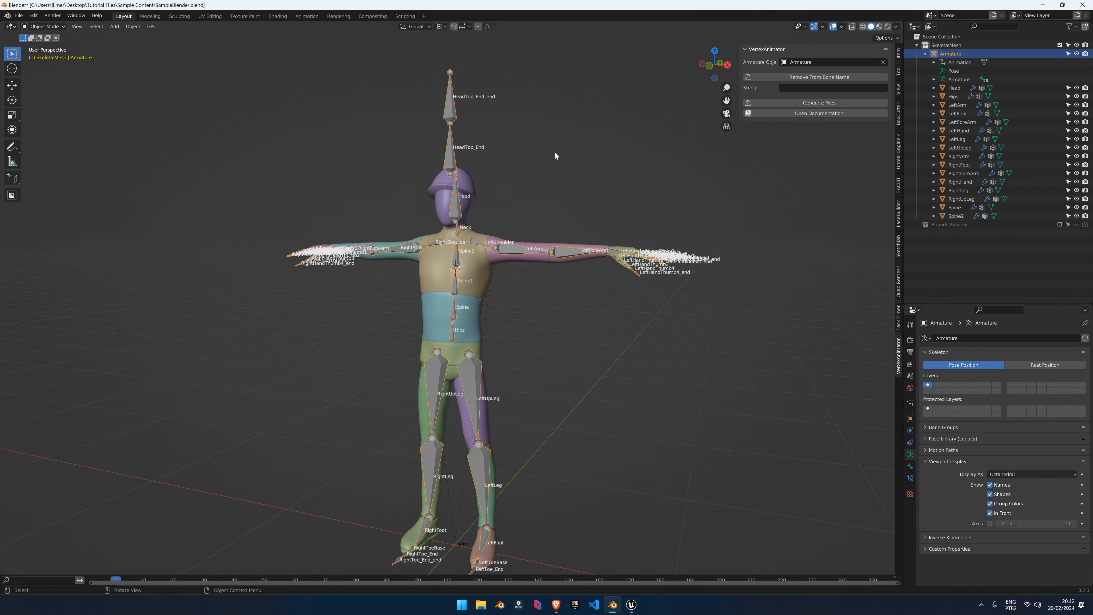
{"action": "left_click", "coordinate": [834, 104]}
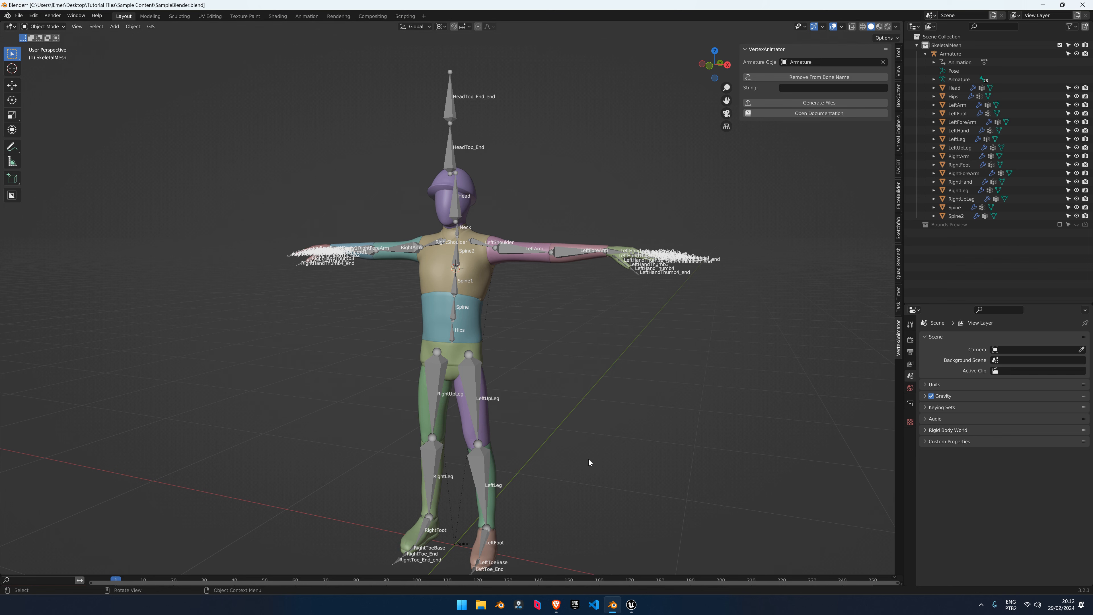
Snap the 3D cursor to the world origin and scale the character up by 1.668
{"action": "middle_click_drag", "start_coordinate": [560, 447], "coordinate": [559, 399]}
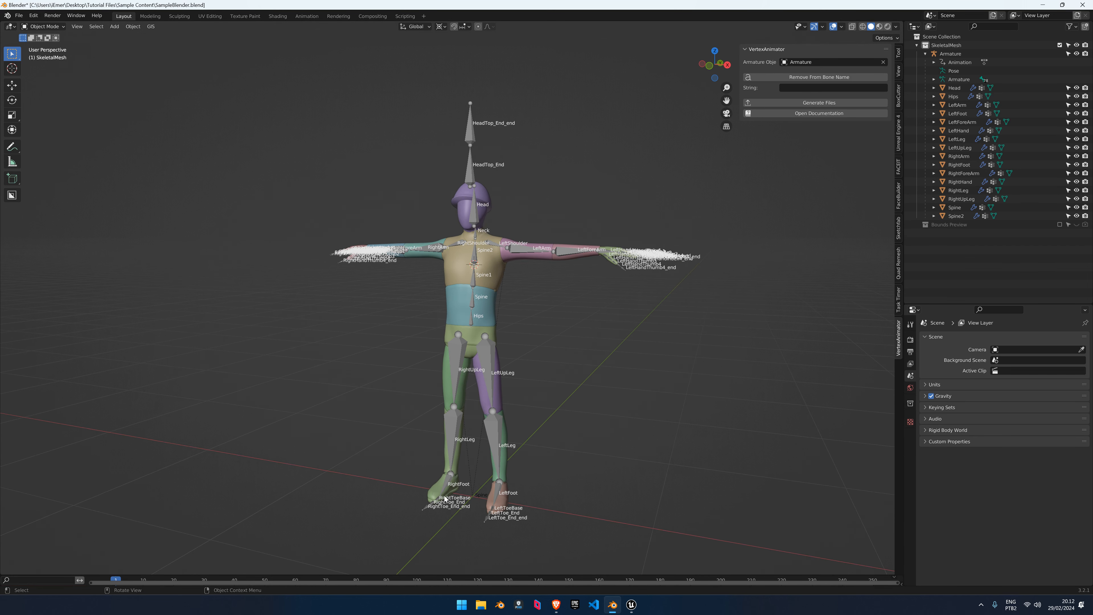
{"action": "left_click", "coordinate": [498, 471]}
{"action": "middle_click_drag", "start_coordinate": [589, 435], "coordinate": [585, 394]}
{"action": "scroll", "coordinate": [583, 394], "scroll_direction": "down", "scroll_amount": 2}
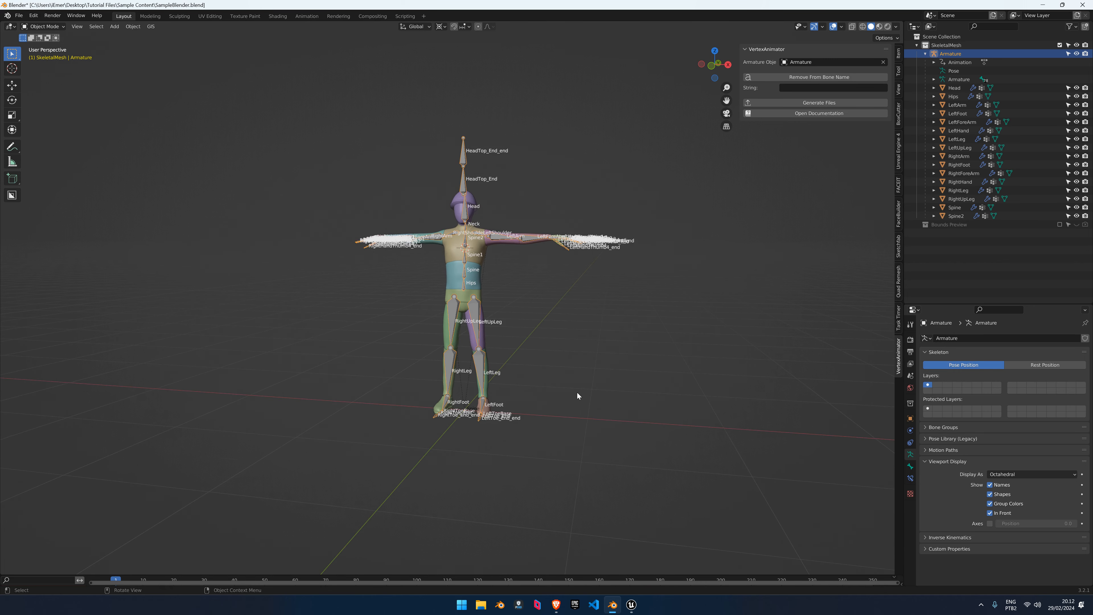
{"action": "key", "text": "s"}
{"action": "right_click", "coordinate": [574, 357]}
{"action": "key", "text": "shift+s"}
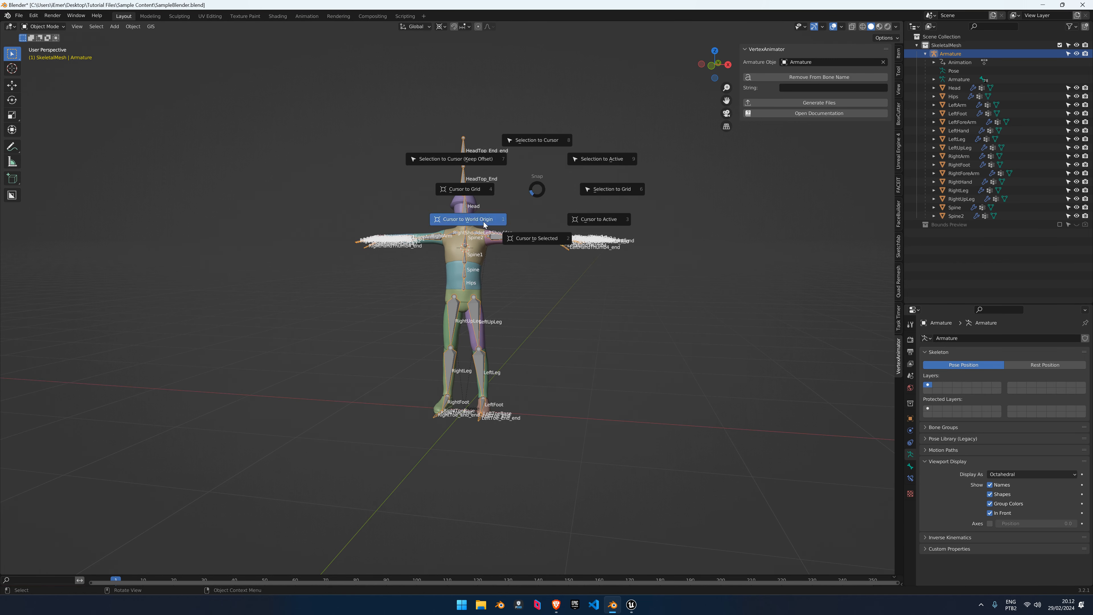
{"action": "left_click", "coordinate": [484, 224]}
{"action": "key", "text": "s"}
{"action": "left_click", "coordinate": [618, 262]}
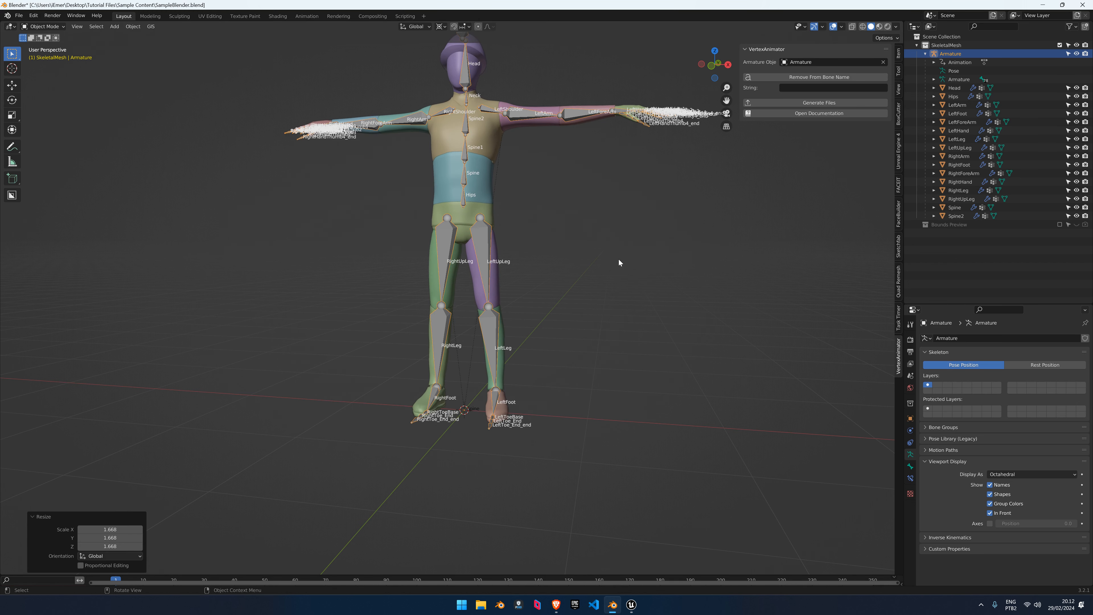
Reselect the Armature and generate the vertex animation files again
{"action": "left_click", "coordinate": [619, 259]}
{"action": "scroll", "coordinate": [611, 257], "scroll_direction": "down", "scroll_amount": 1}
{"action": "middle_click_drag", "start_coordinate": [545, 240], "coordinate": [499, 284], "text": "shift"}
{"action": "left_click", "coordinate": [434, 293]}
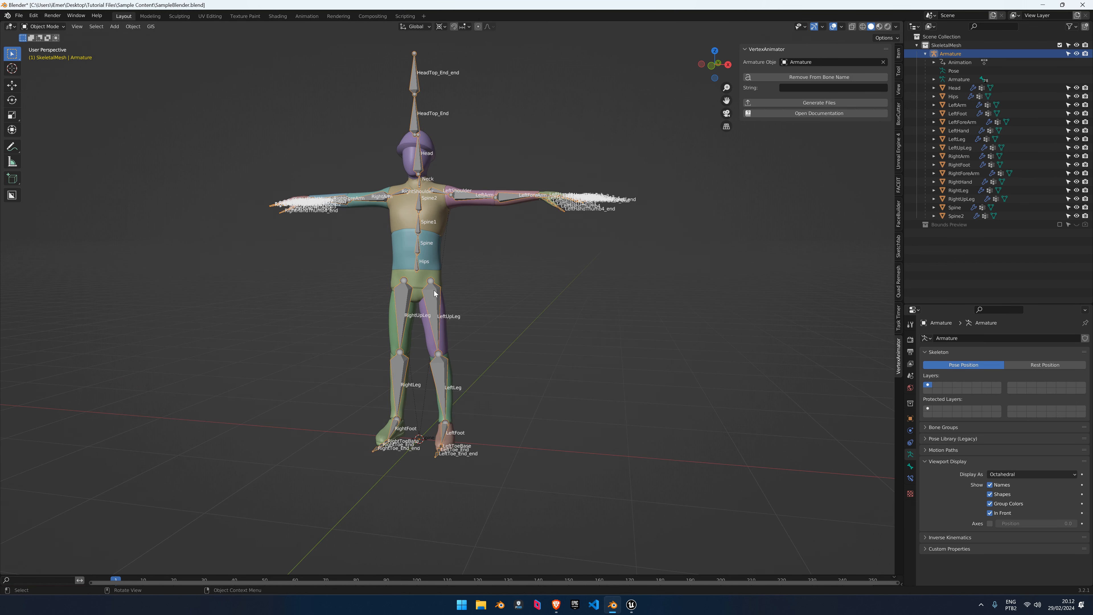
{"action": "left_click", "coordinate": [819, 102]}
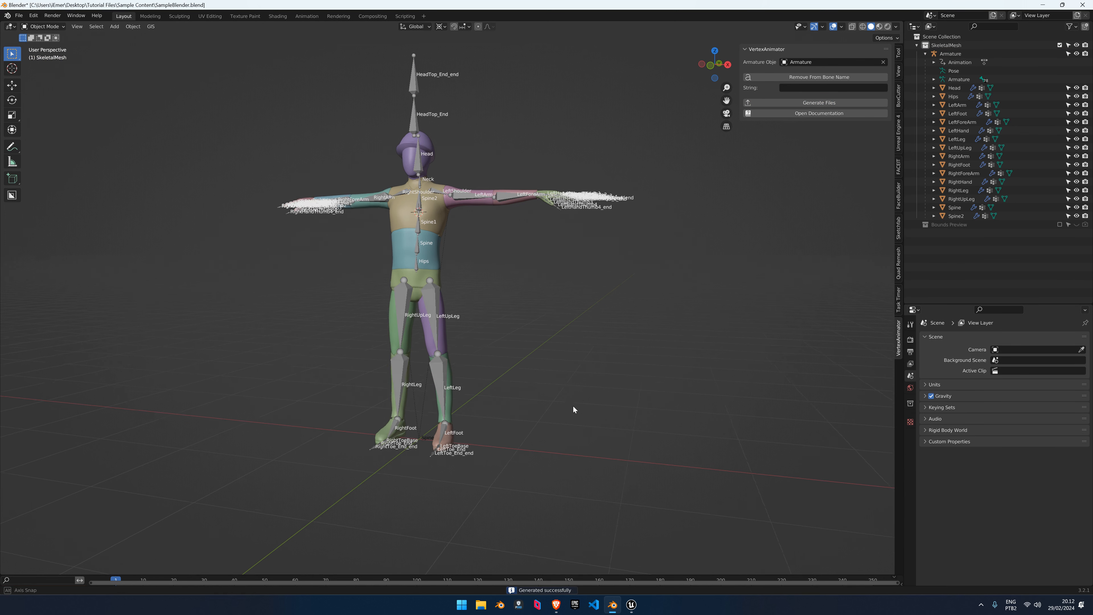
Apply the Armature's scale with Ctrl+A > Scale
{"action": "left_click", "coordinate": [449, 307]}
{"action": "left_click", "coordinate": [435, 305]}
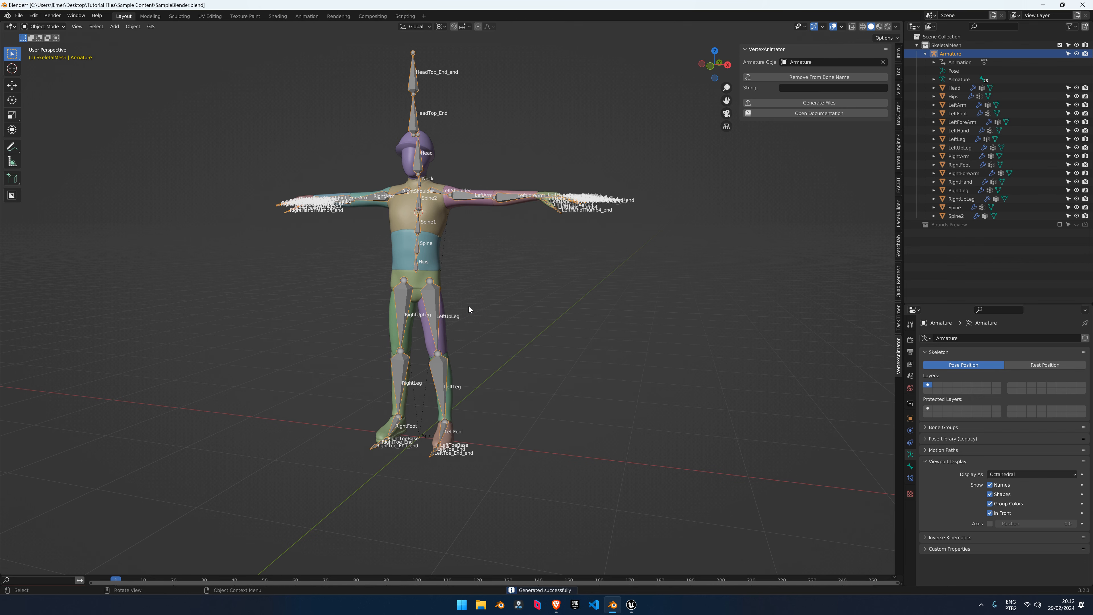
{"action": "middle_click_drag", "start_coordinate": [469, 305], "coordinate": [489, 305]}
{"action": "key", "text": "ctrl+a"}
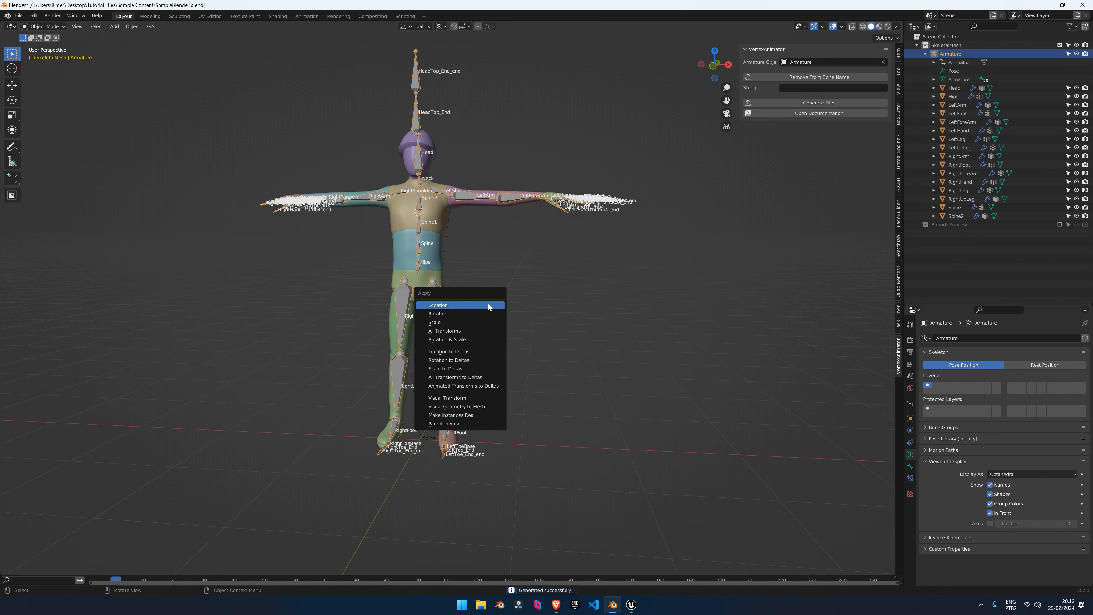
{"action": "left_click", "coordinate": [463, 322]}
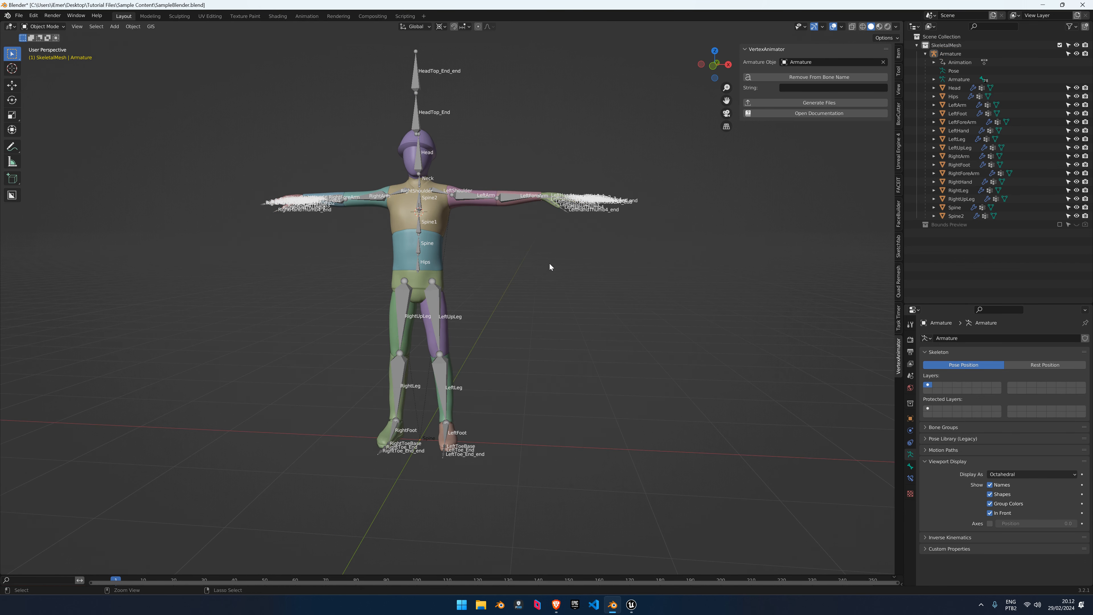
{"action": "middle_click_drag", "start_coordinate": [454, 336], "coordinate": [480, 276], "text": "shift"}
Stretch the LeftArm's elbow-end vertices outward along X in Edit Mode
{"action": "left_click", "coordinate": [494, 271]}
{"action": "key", "text": "Tab"}
{"action": "key", "text": "Tab"}
{"action": "scroll", "coordinate": [496, 245], "scroll_direction": "down", "scroll_amount": 1}
{"action": "scroll", "coordinate": [495, 245], "scroll_direction": "up", "scroll_amount": 1}
{"action": "key", "text": "Tab"}
{"action": "key", "text": "shift+z"}
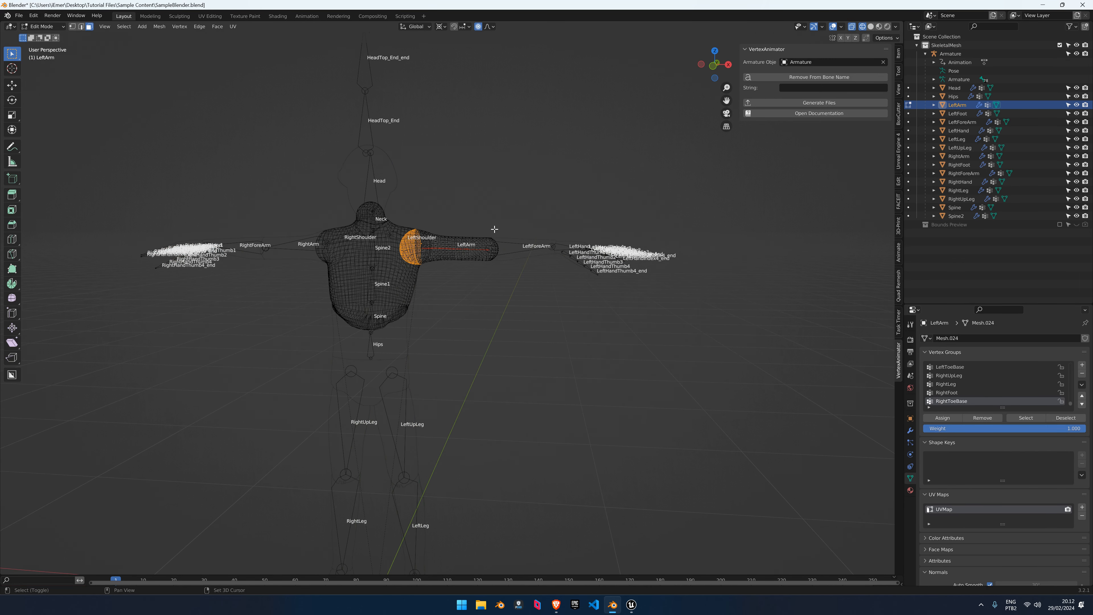
{"action": "left_click_drag", "start_coordinate": [482, 225], "coordinate": [514, 271]}
{"action": "key", "text": "g"}
{"action": "key", "text": "x"}
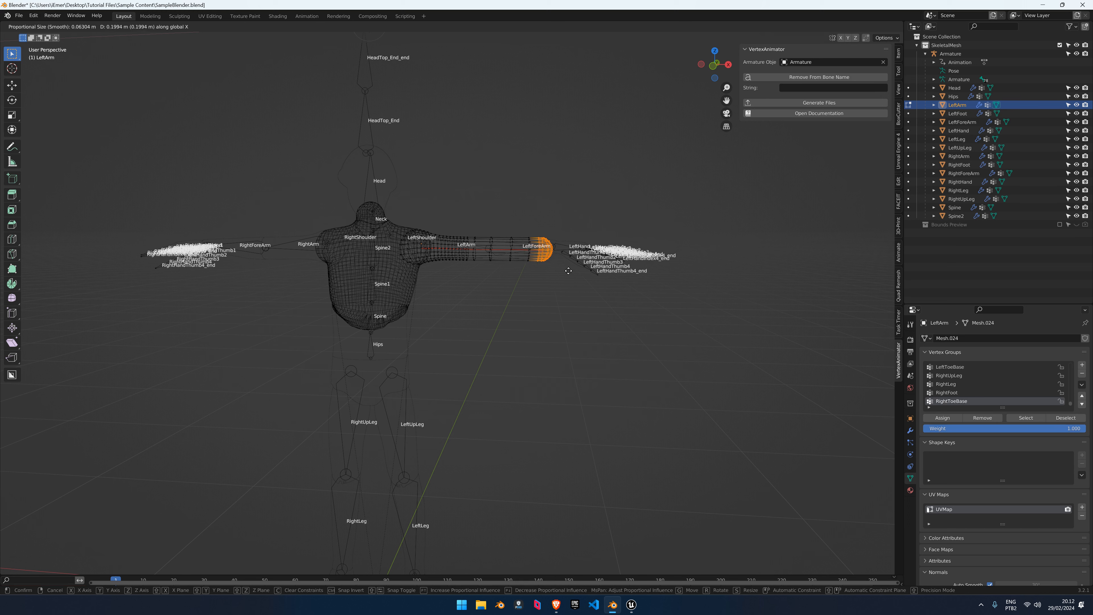
{"action": "left_click", "coordinate": [538, 258]}
Return to Object Mode and generate the vertex animation files
{"action": "key", "text": "shift+z"}
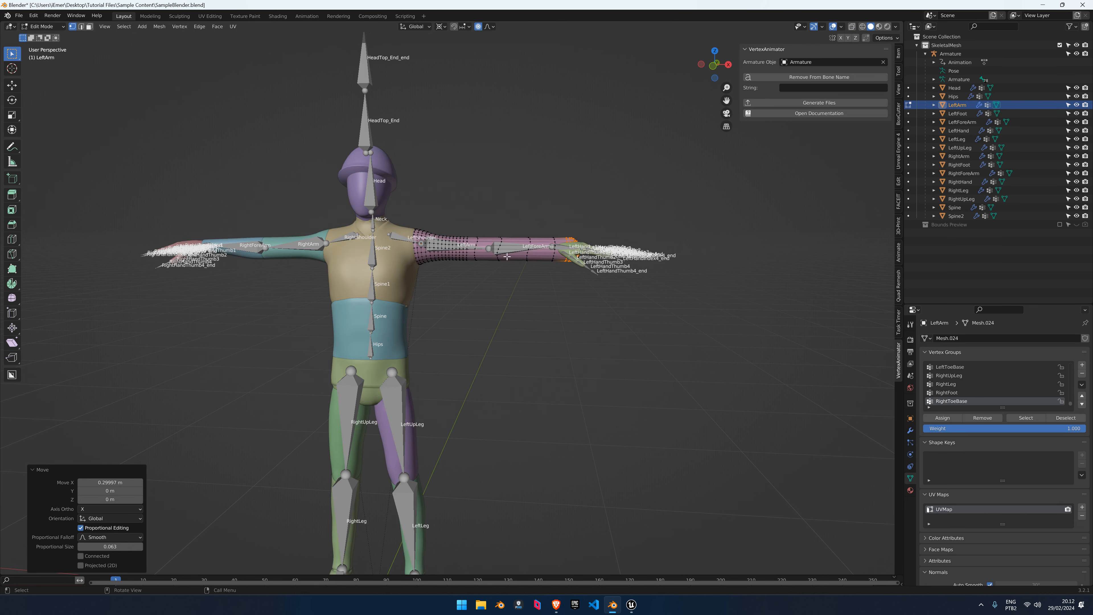
{"action": "key", "text": "Tab"}
{"action": "scroll", "coordinate": [505, 268], "scroll_direction": "down", "scroll_amount": 2}
{"action": "middle_click_drag", "start_coordinate": [503, 268], "coordinate": [492, 257], "text": "shift"}
{"action": "left_click", "coordinate": [479, 208]}
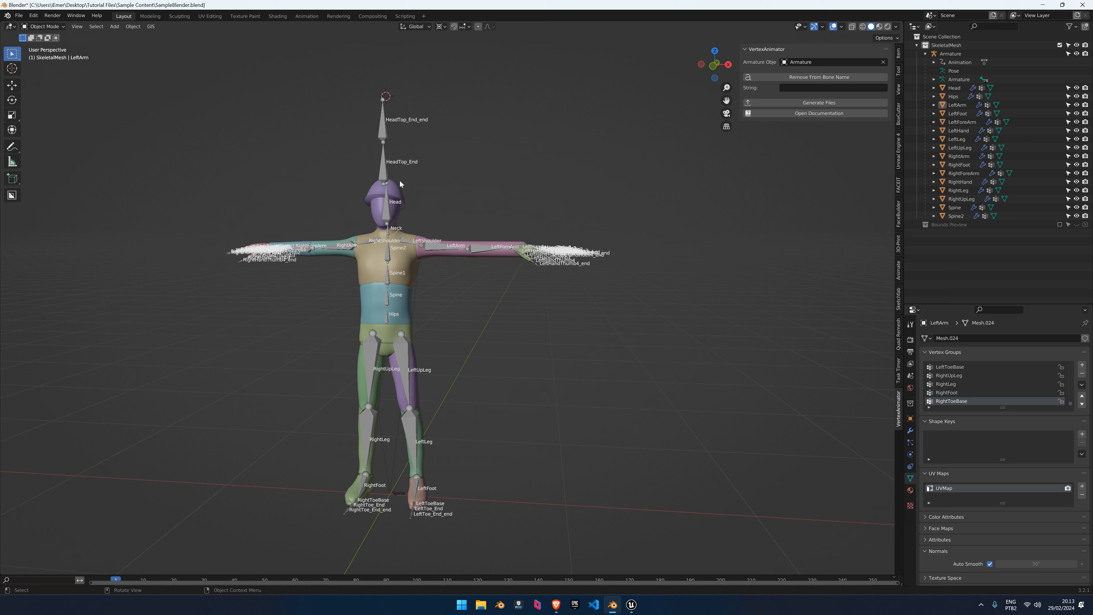
{"action": "left_click", "coordinate": [797, 103]}
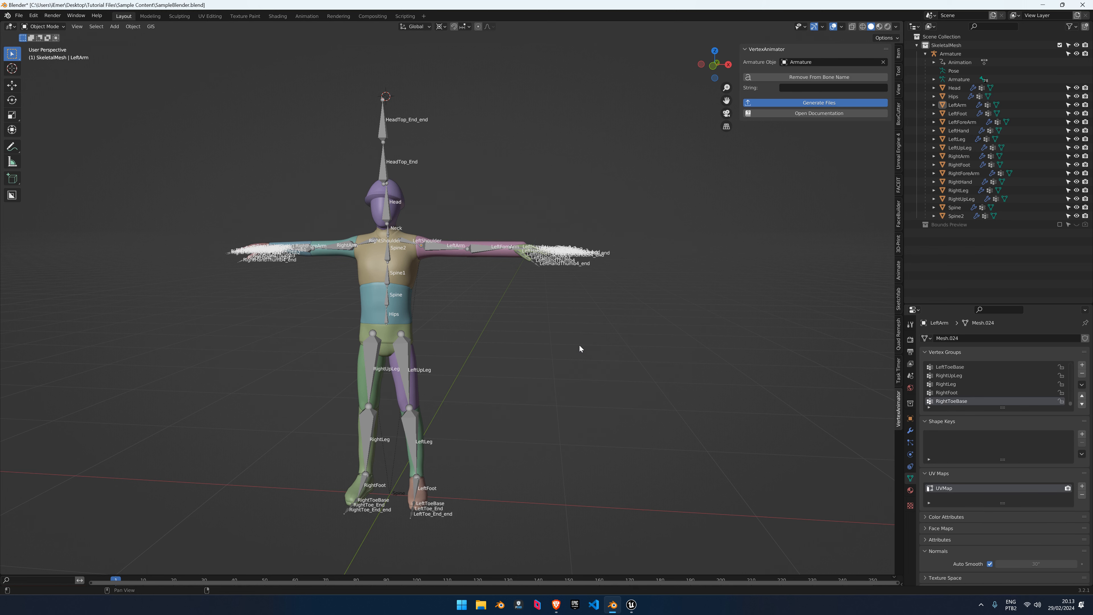
Undo the arm stretch and leave Edit Mode
{"action": "key", "text": "ctrl+z"}
{"action": "key", "text": "ctrl+z"}
{"action": "key", "text": "ctrl+z"}
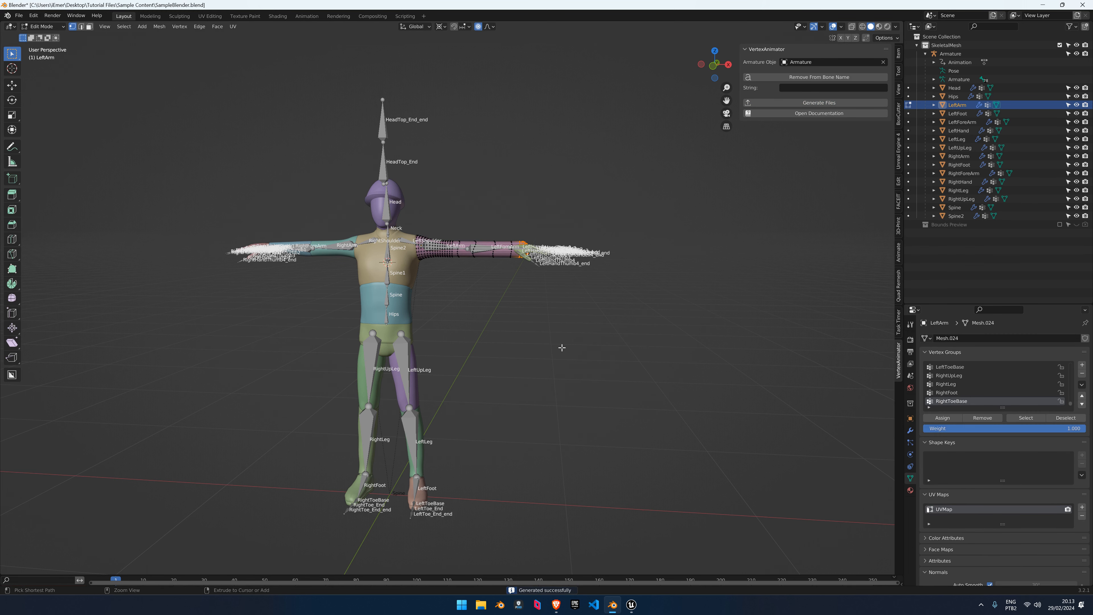
{"action": "key", "text": "Tab"}
{"action": "mouse_move", "coordinate": [517, 323]}
{"action": "middle_mouse_down"}
{"action": "mouse_move", "coordinate": [498, 320]}
{"action": "mouse_move", "coordinate": [496, 310]}
{"action": "mouse_move", "coordinate": [508, 313]}
{"action": "middle_mouse_up"}
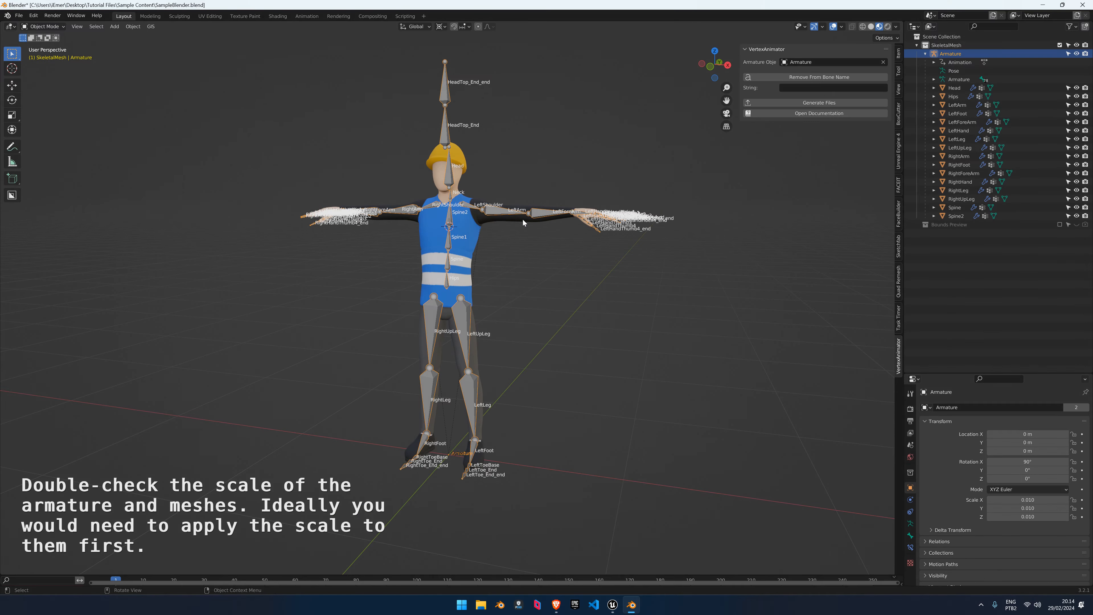
In vertex select mode, box-select the elbow ring and move it along X
{"action": "key", "text": "1"}
{"action": "middle_click_drag", "start_coordinate": [528, 231], "coordinate": [540, 232]}
{"action": "key", "text": "shift+z"}
{"action": "left_click_drag", "start_coordinate": [562, 247], "coordinate": [528, 194]}
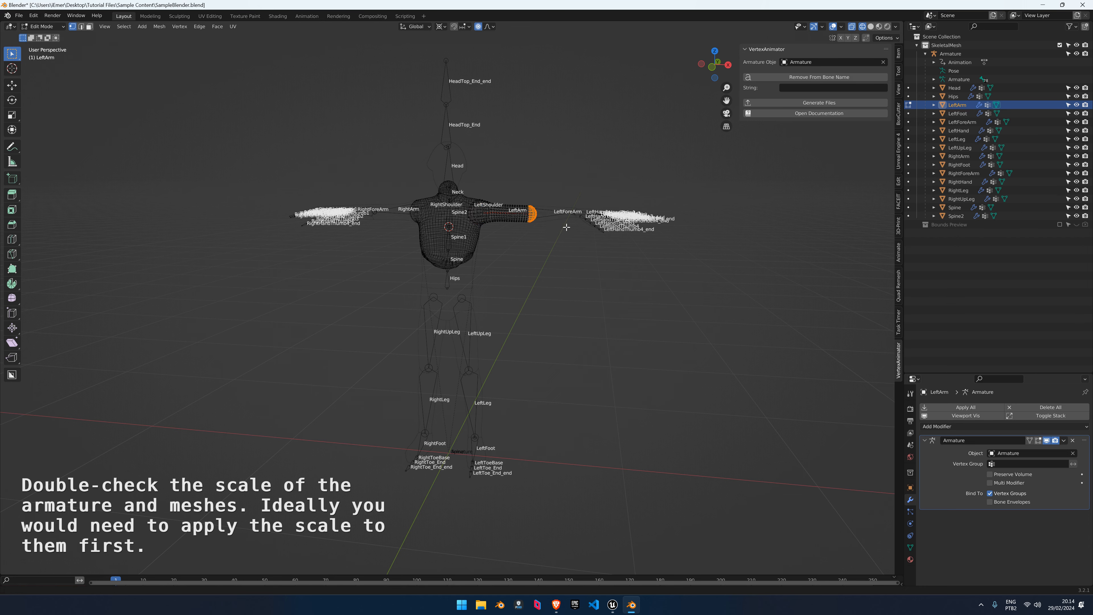
{"action": "key", "text": "shift+z"}
{"action": "middle_click_drag", "start_coordinate": [566, 227], "coordinate": [495, 279], "text": "shift"}
{"action": "key", "text": "g"}
{"action": "key", "text": "x"}
{"action": "left_click", "coordinate": [713, 239]}
Back in Object Mode, run Generate Files and enlarge the Outliner to view the new meshes
{"action": "key", "text": "Tab"}
{"action": "middle_click_drag", "start_coordinate": [620, 288], "coordinate": [555, 340]}
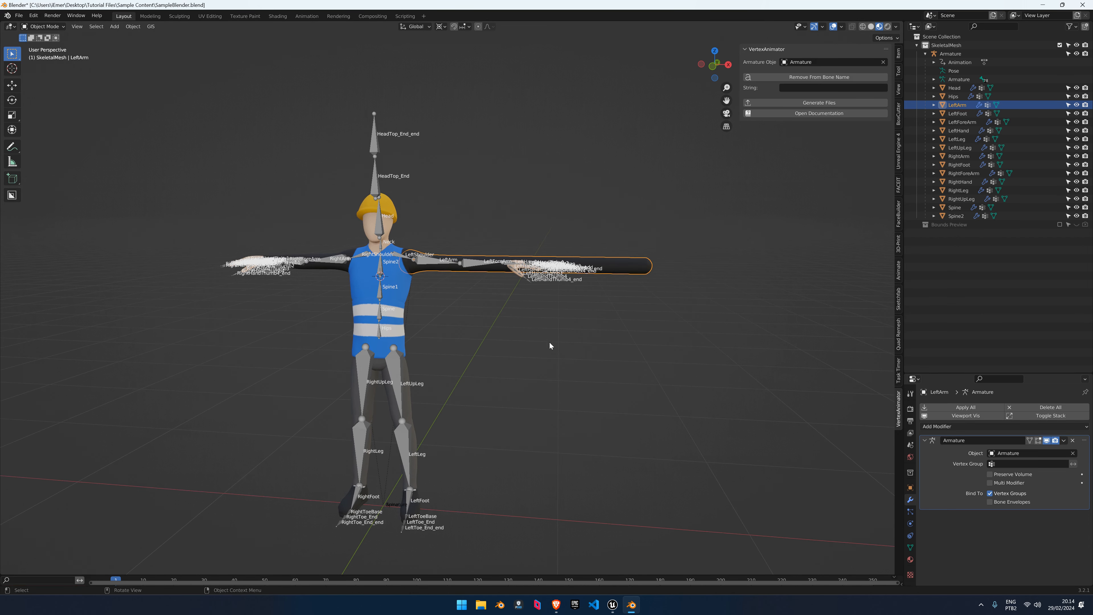
{"action": "left_click", "coordinate": [549, 347]}
{"action": "left_click", "coordinate": [820, 104]}
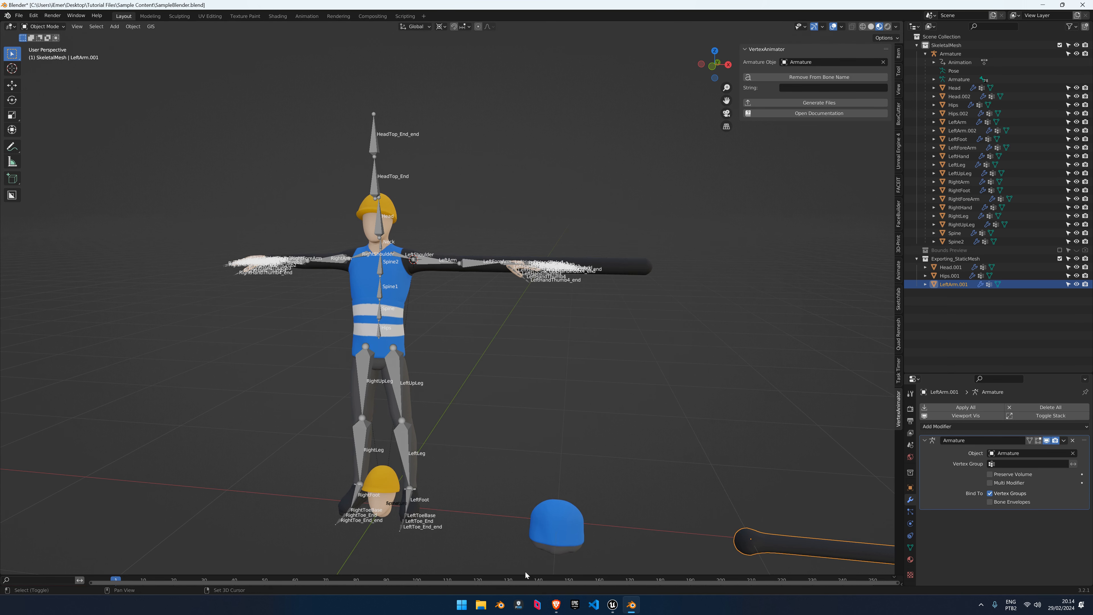
{"action": "middle_click_drag", "start_coordinate": [640, 386], "coordinate": [539, 421], "text": "shift"}
{"action": "scroll", "coordinate": [505, 432], "scroll_direction": "down", "scroll_amount": 2}
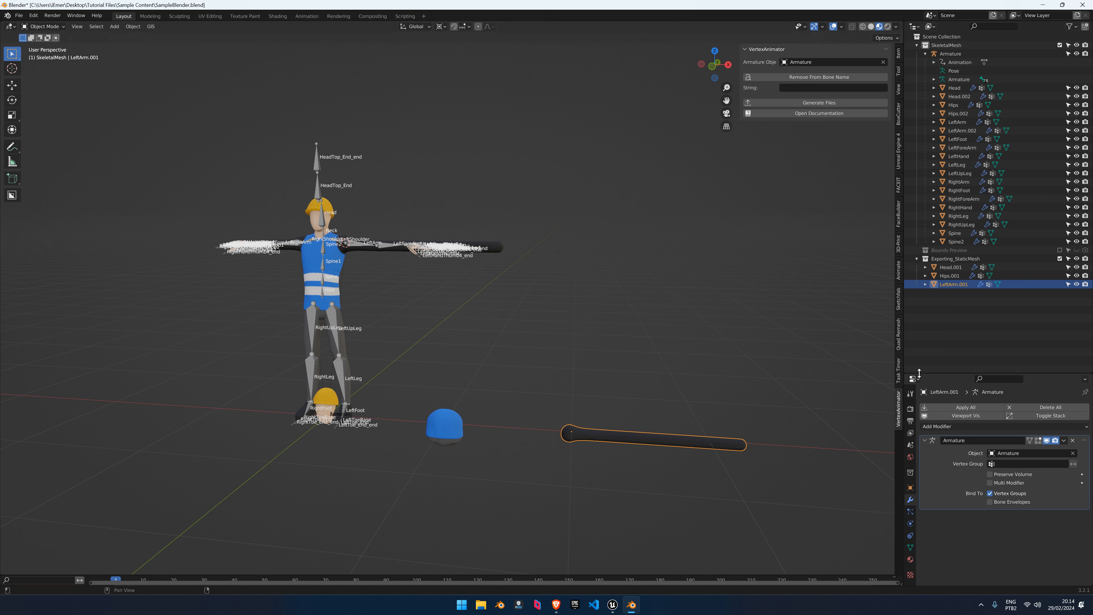
{"action": "left_click_drag", "start_coordinate": [923, 373], "coordinate": [923, 418]}
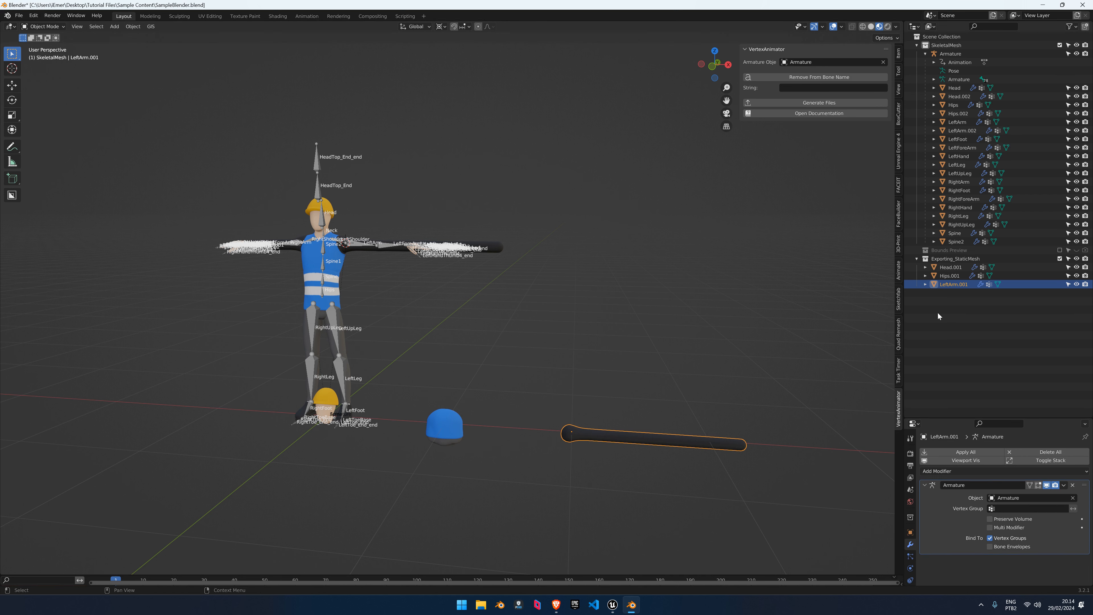
Show the Bounds Preview collection's boxes and compare them from Top view
{"action": "left_click", "coordinate": [946, 253]}
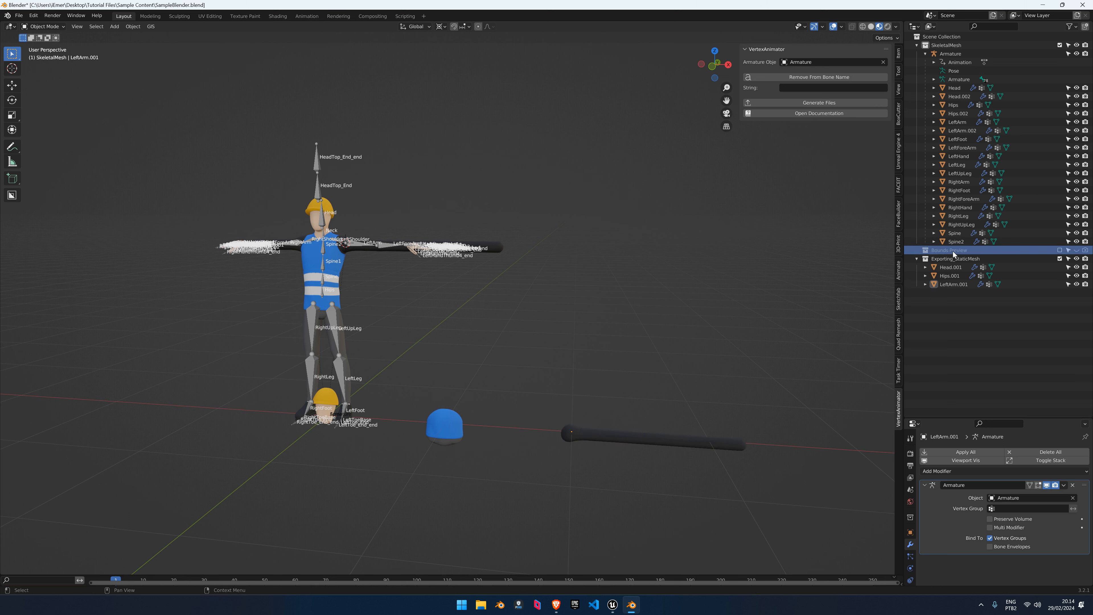
{"action": "left_click", "coordinate": [1060, 250]}
{"action": "middle_click_drag", "start_coordinate": [697, 361], "coordinate": [585, 359]}
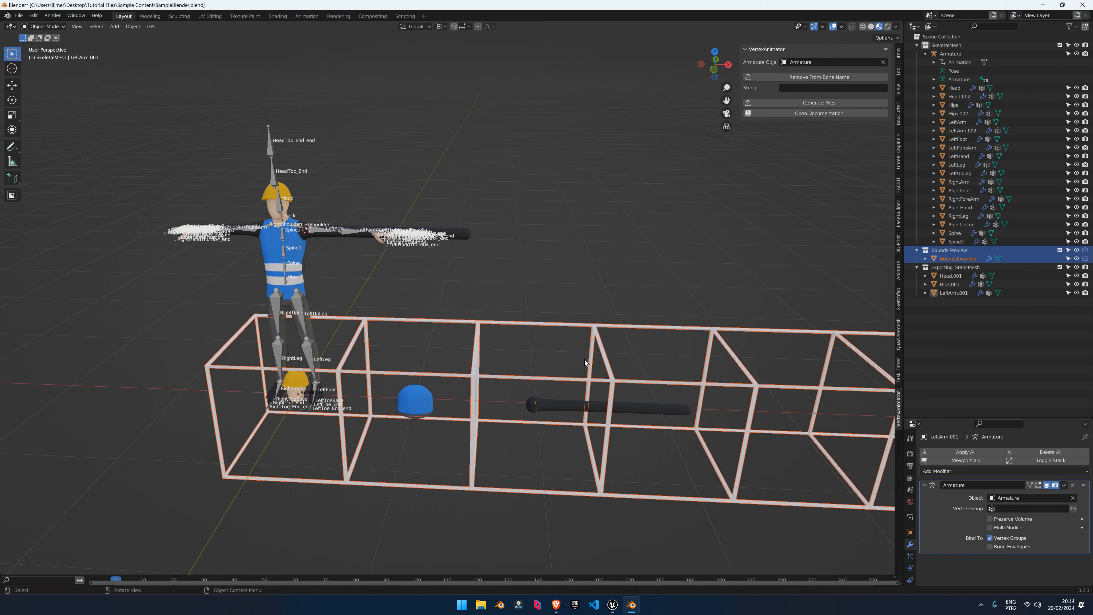
{"action": "key", "text": "KP_7"}
{"action": "scroll", "coordinate": [556, 396], "scroll_direction": "up", "scroll_amount": 2}
{"action": "middle_click_drag", "start_coordinate": [603, 317], "coordinate": [507, 336], "text": "shift"}
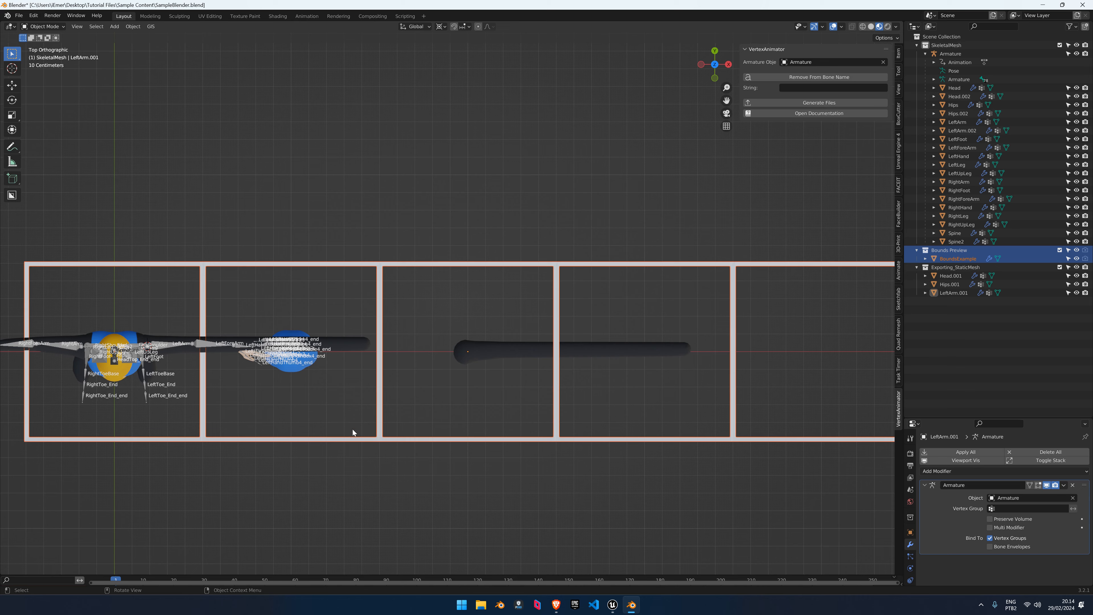
Return to perspective and undo back to the original rig, hiding the bounds boxes
{"action": "mouse_move", "coordinate": [426, 353]}
{"action": "middle_mouse_down"}
{"action": "mouse_move", "coordinate": [421, 301]}
{"action": "mouse_move", "coordinate": [432, 354]}
{"action": "middle_mouse_up"}
{"action": "scroll", "coordinate": [422, 362], "scroll_direction": "up", "scroll_amount": 4}
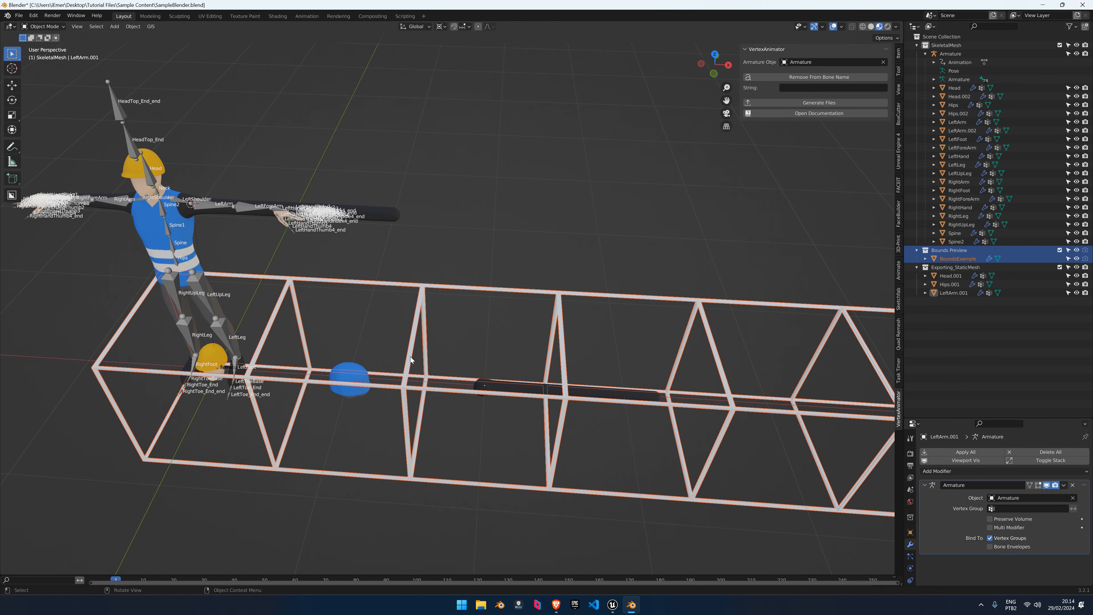
{"action": "scroll", "coordinate": [460, 358], "scroll_direction": "down", "scroll_amount": 2}
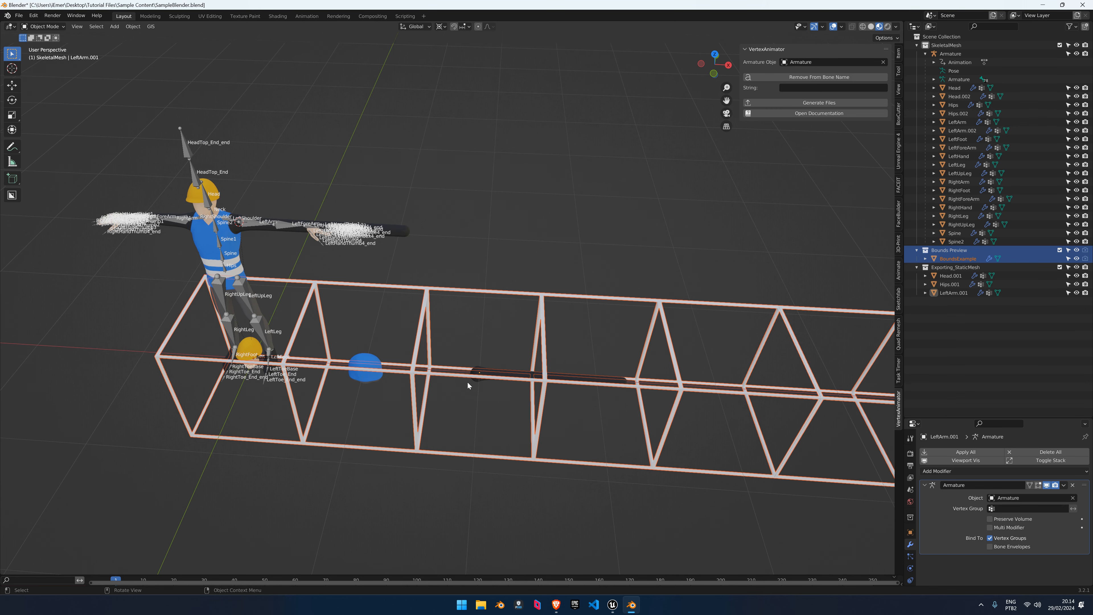
{"action": "key", "text": "ctrl+z"}
{"action": "key", "text": "ctrl+z"}
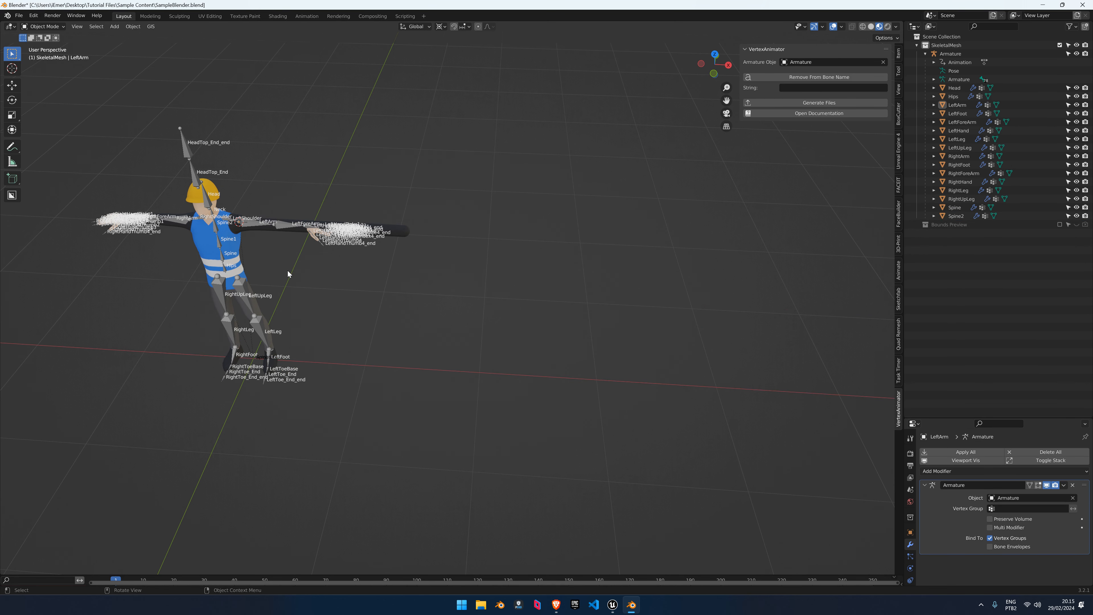
Snap the 3D cursor to the armature and scale the rig down to 0.005
{"action": "middle_click_drag", "start_coordinate": [288, 272], "coordinate": [340, 246]}
{"action": "left_click", "coordinate": [400, 229]}
{"action": "scroll", "coordinate": [378, 288], "scroll_direction": "up", "scroll_amount": 3}
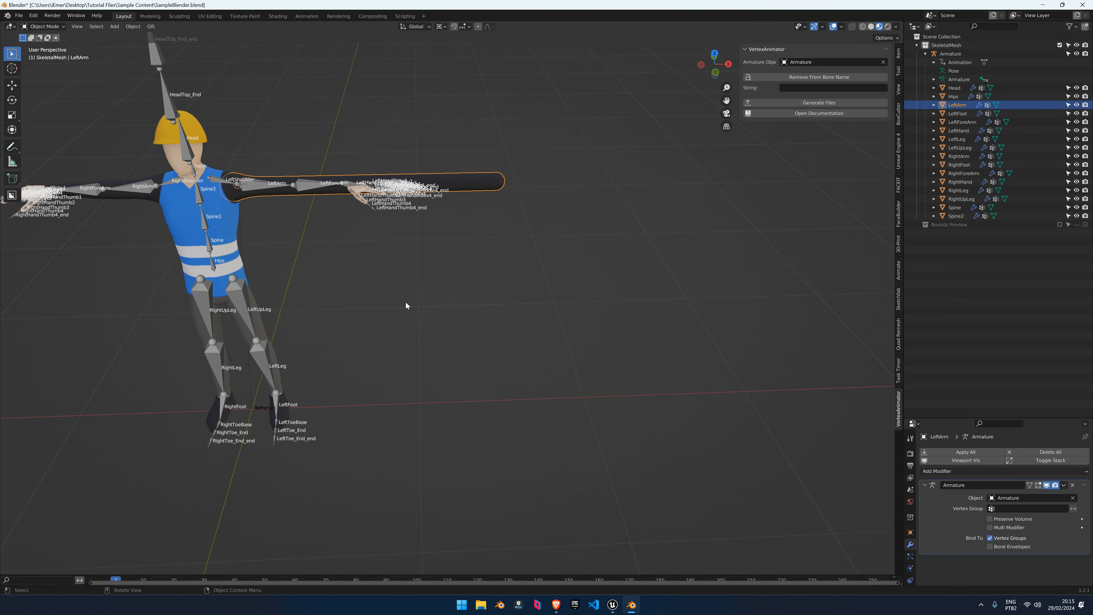
{"action": "left_click", "coordinate": [254, 349]}
{"action": "key", "text": "s"}
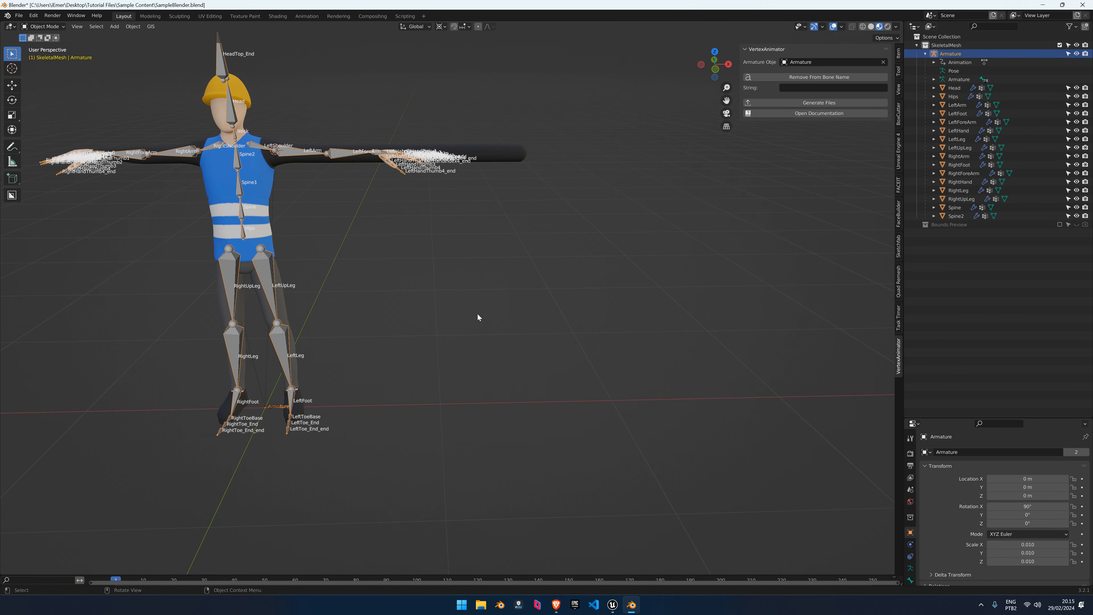
{"action": "key", "text": "Escape"}
{"action": "key", "text": "shift+s"}
{"action": "left_click", "coordinate": [392, 160]}
{"action": "key", "text": "s"}
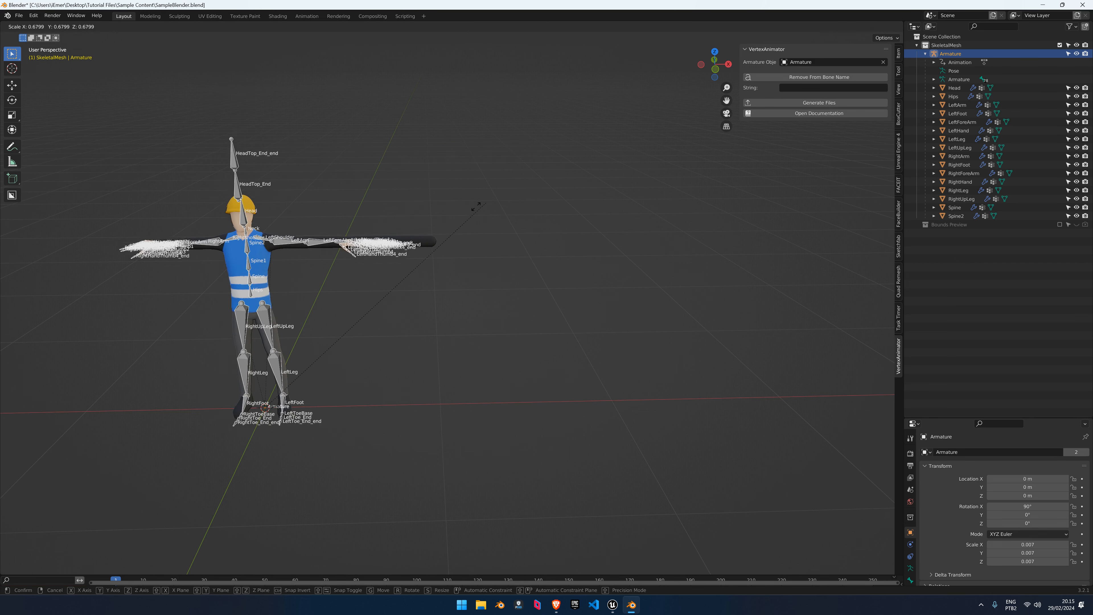
{"action": "left_click", "coordinate": [431, 242]}
{"action": "left_click", "coordinate": [465, 240]}
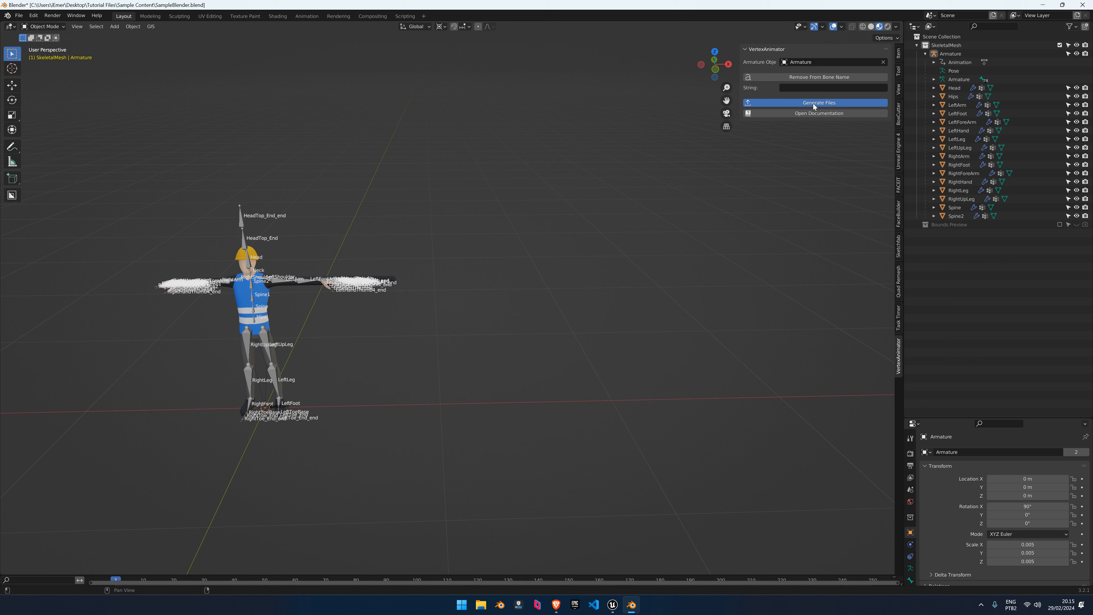
Generate the vertex animation files, undo the shrink, and hide the SkeletalMesh collection
{"action": "left_click", "coordinate": [815, 103]}
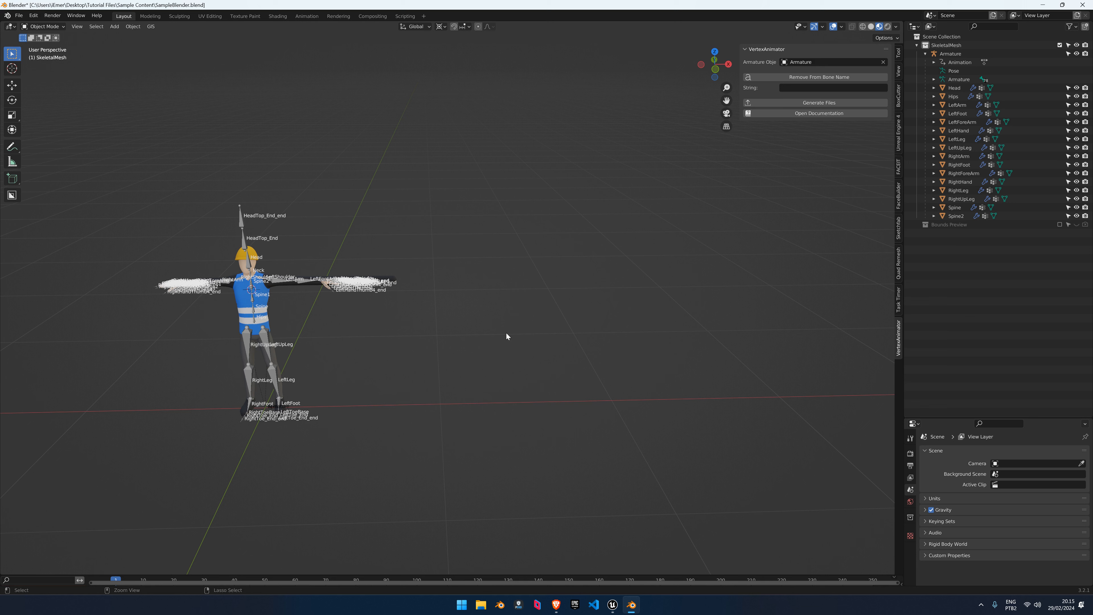
{"action": "key", "text": "ctrl+z"}
{"action": "key", "text": "ctrl+z"}
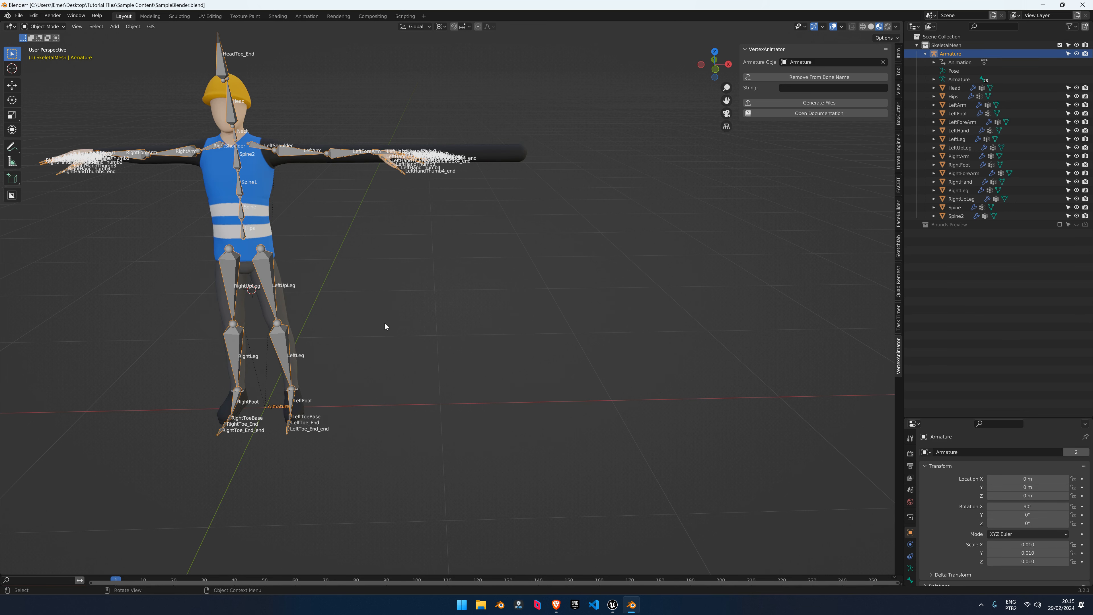
{"action": "scroll", "coordinate": [447, 234], "scroll_direction": "down", "scroll_amount": 3}
{"action": "scroll", "coordinate": [476, 220], "scroll_direction": "up", "scroll_amount": 2}
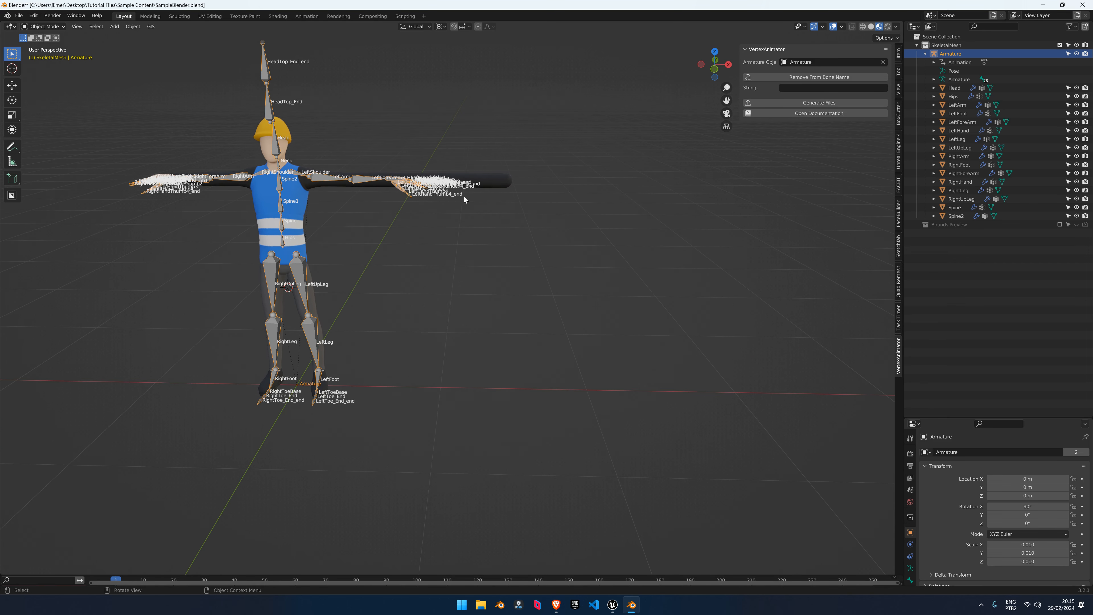
{"action": "left_click", "coordinate": [1060, 45]}
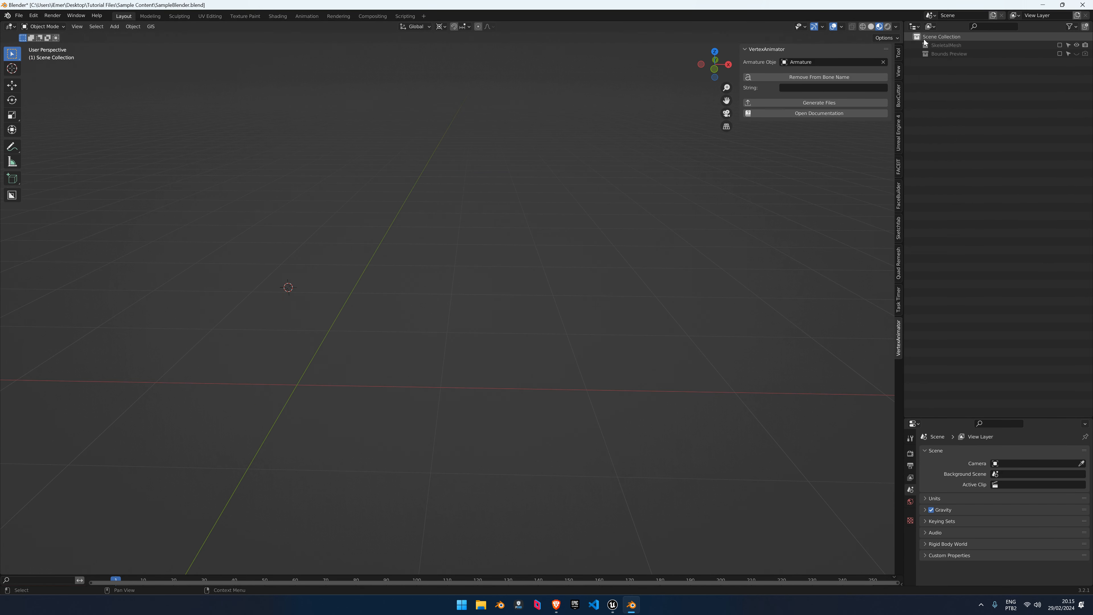
Browse in File Explorer to Desktop > Tutorial Files > Sample Content
{"action": "left_click", "coordinate": [919, 38]}
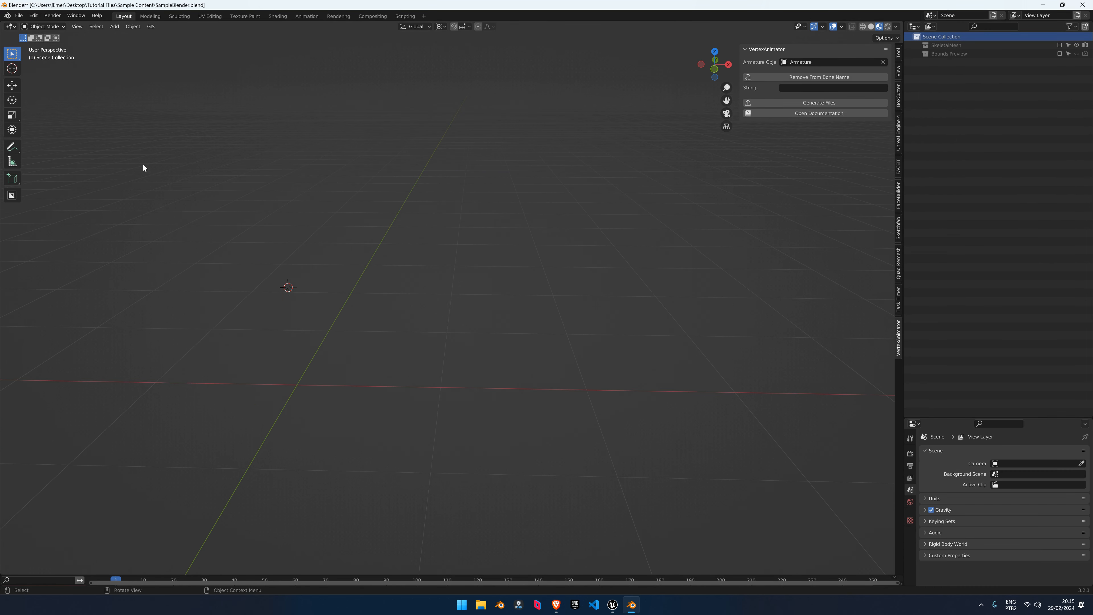
{"action": "left_click", "coordinate": [481, 604]}
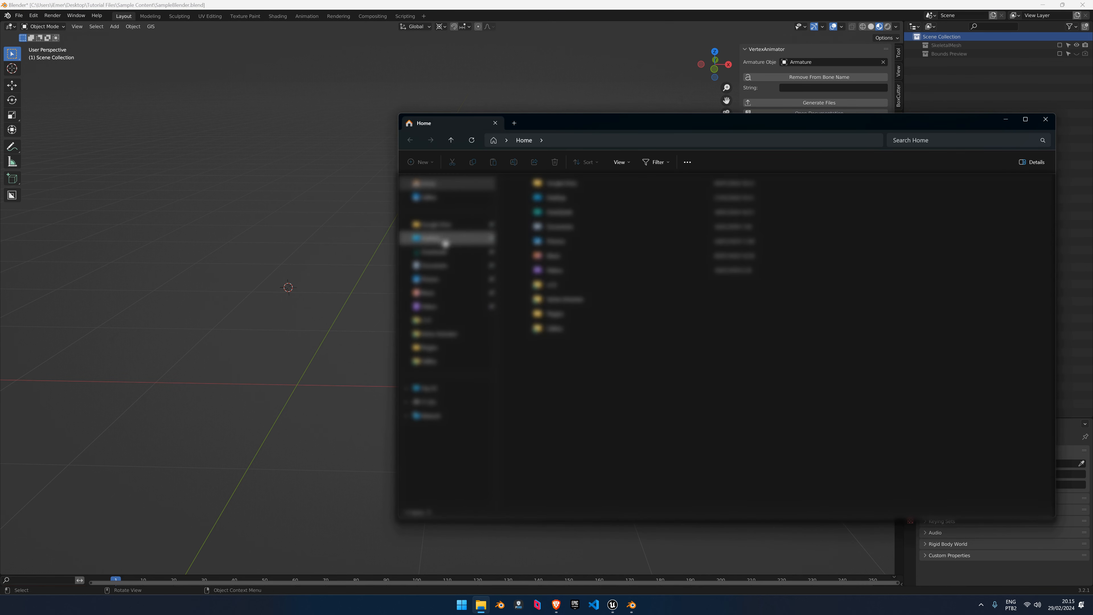
{"action": "left_click", "coordinate": [444, 240]}
{"action": "double_click", "coordinate": [544, 218]}
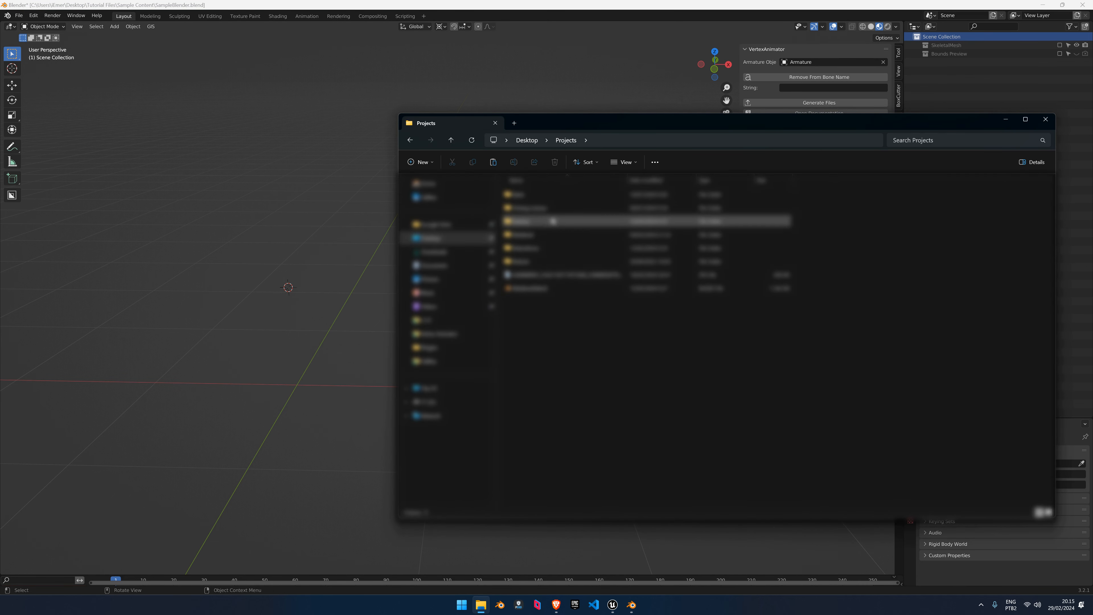
{"action": "double_click", "coordinate": [538, 194]}
{"action": "key", "text": "alt+Left"}
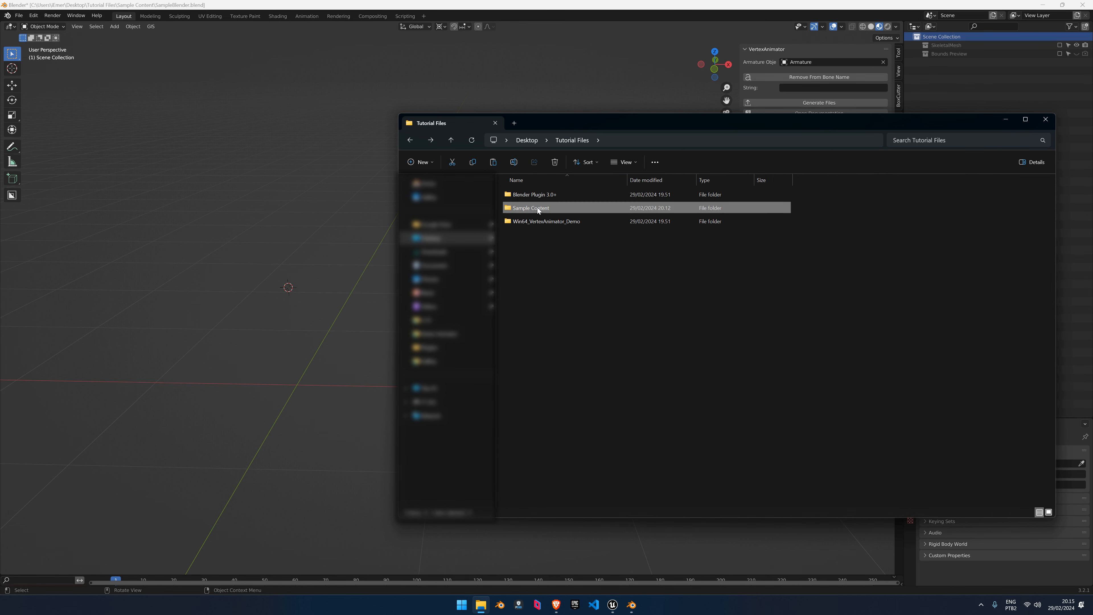
{"action": "double_click", "coordinate": [538, 208]}
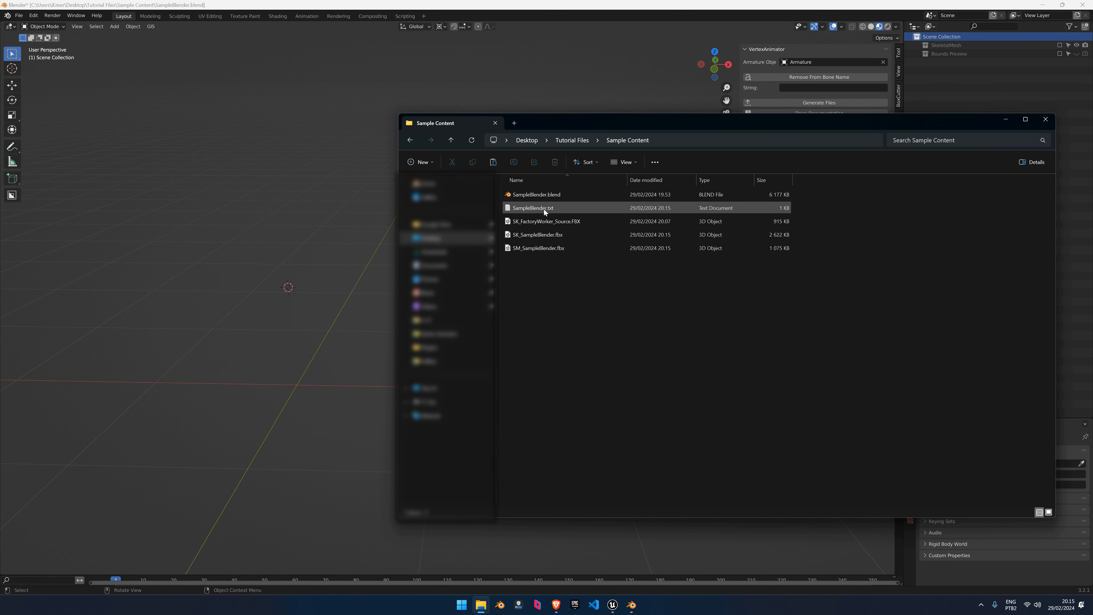
{"action": "left_click", "coordinate": [545, 208]}
{"action": "left_click", "coordinate": [541, 235], "text": "ctrl"}
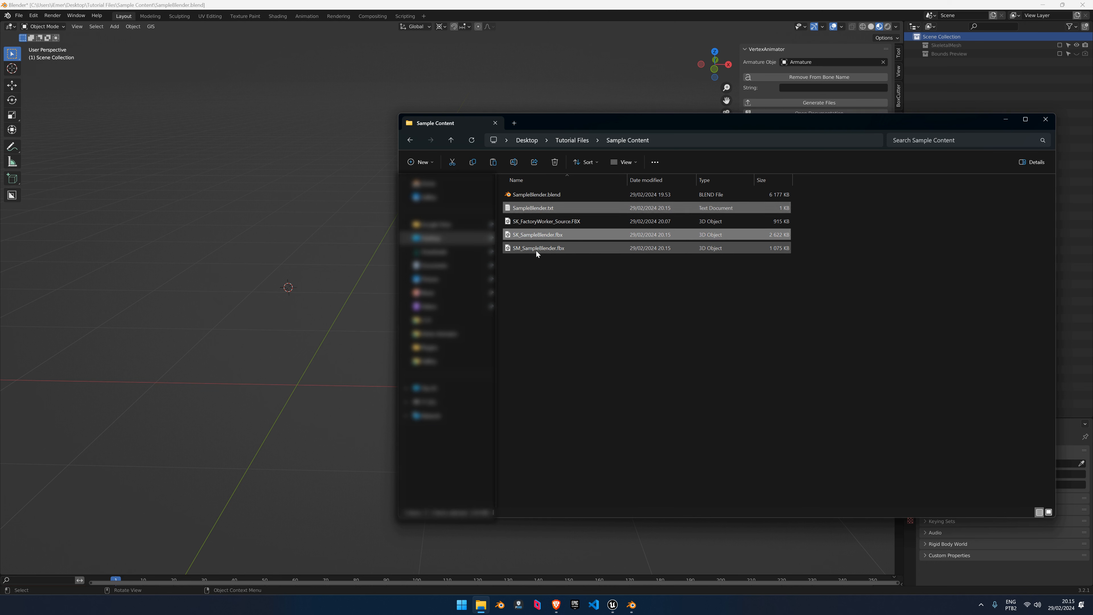
{"action": "left_click", "coordinate": [542, 273]}
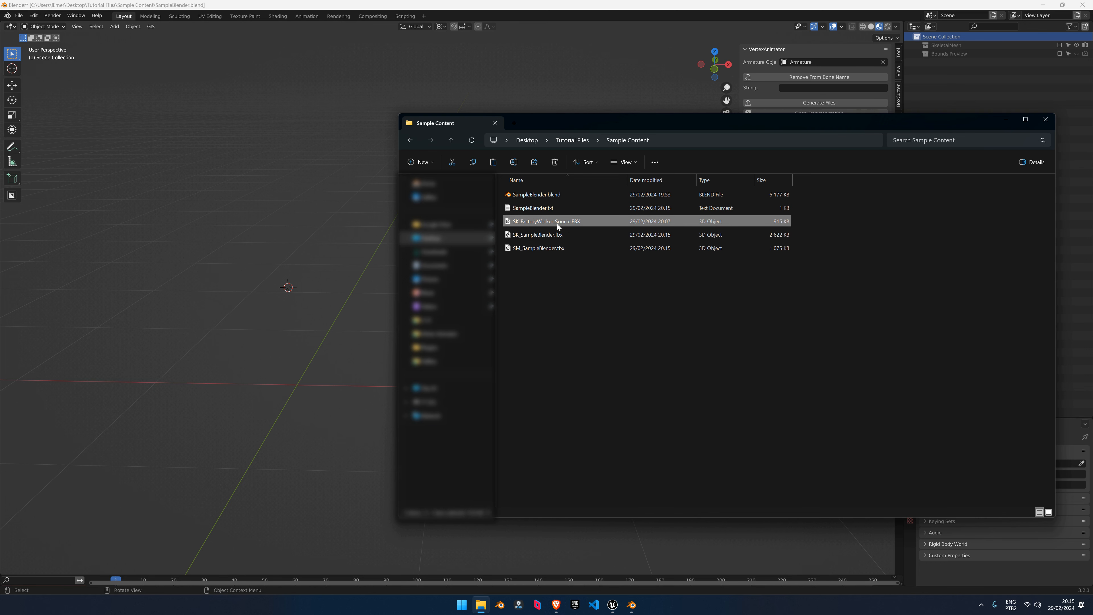
Create a folder named Source and move SK_FactoryWorker_Source.FBX into it
{"action": "key", "text": "ctrl+shift+n"}
{"action": "type", "text": "Source"}
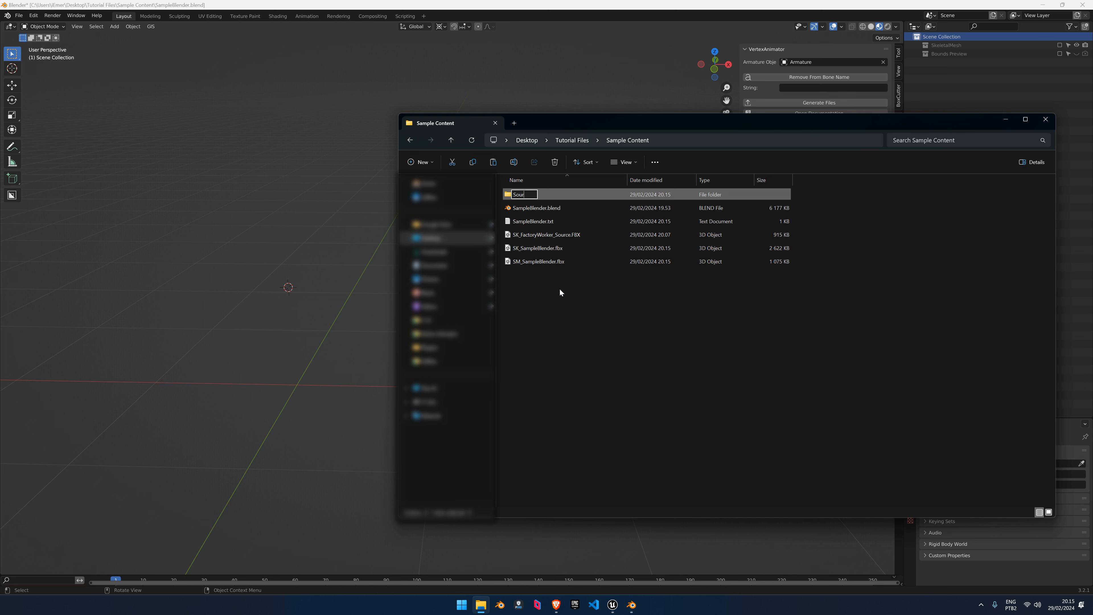
{"action": "key", "text": "Return"}
{"action": "left_click_drag", "start_coordinate": [560, 239], "coordinate": [536, 197]}
{"action": "left_click", "coordinate": [541, 220]}
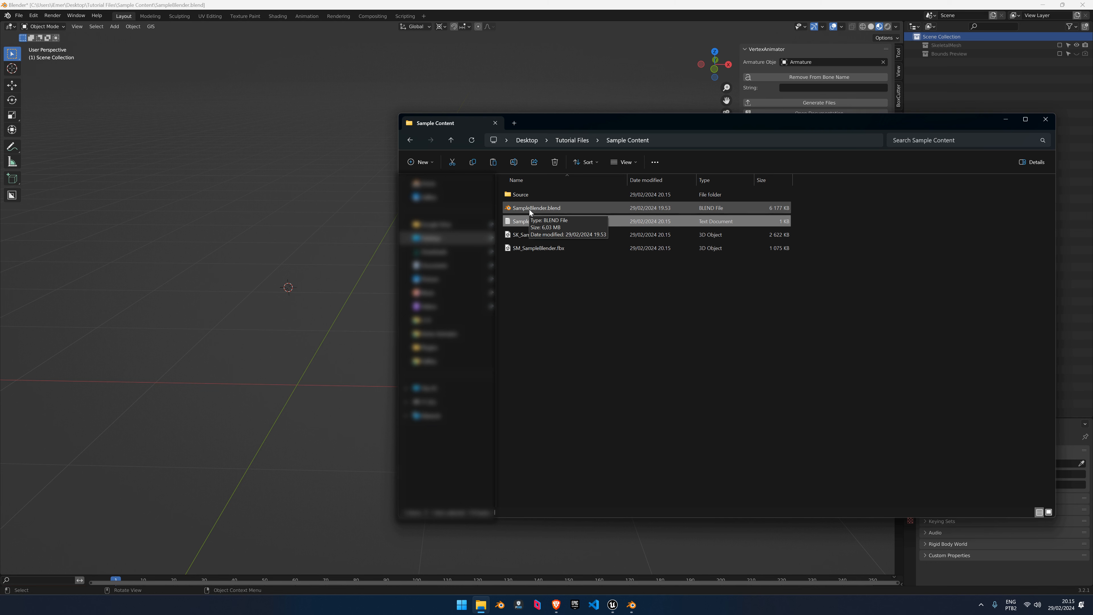
{"action": "left_click", "coordinate": [536, 278]}
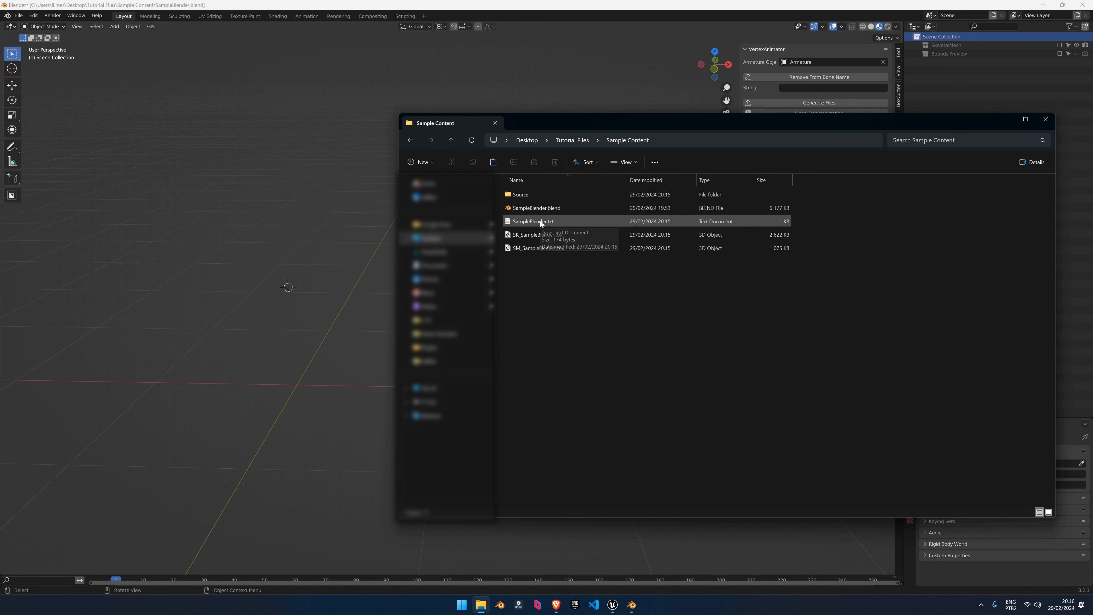
Read the bone names in SampleBlender.txt, then close both Notepad windows without saving VertexAnimator.uplugin
{"action": "double_click", "coordinate": [534, 221]}
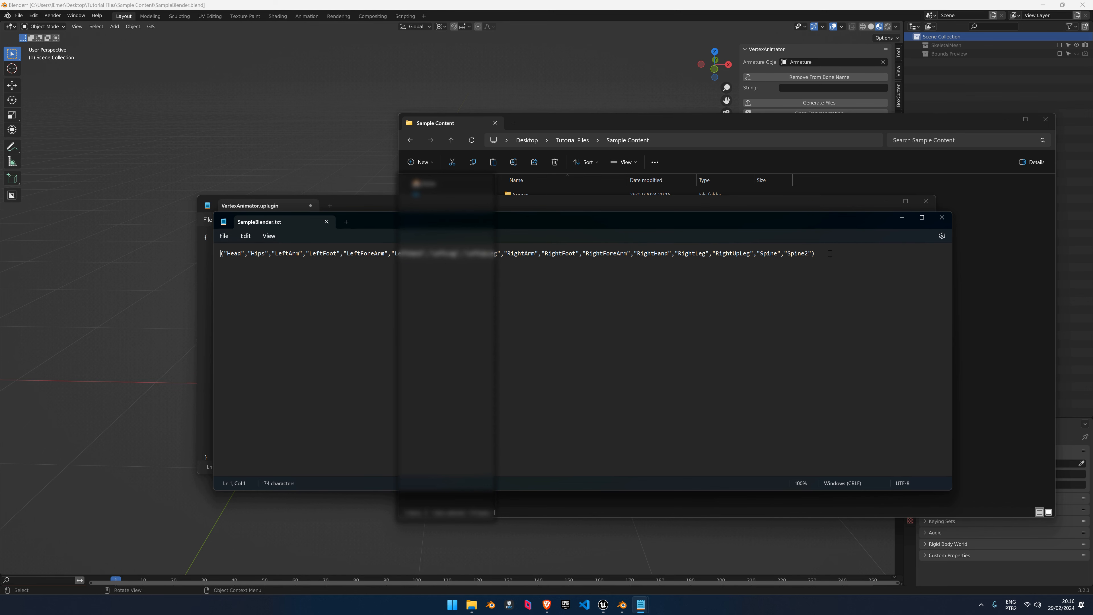
{"action": "middle_click", "coordinate": [280, 223]}
{"action": "middle_click", "coordinate": [277, 209]}
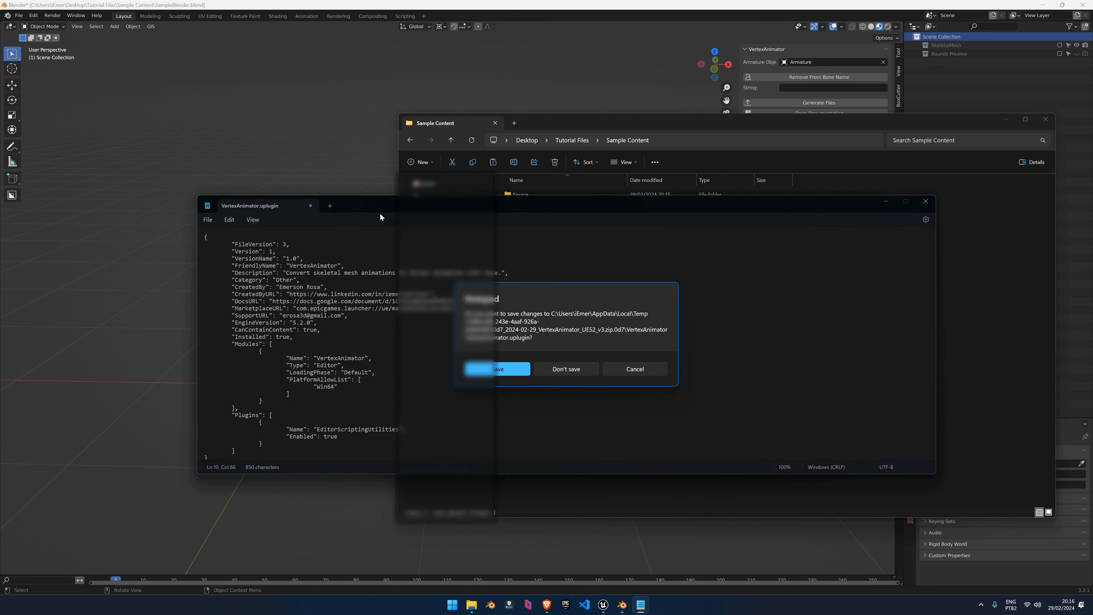
{"action": "left_click", "coordinate": [575, 369]}
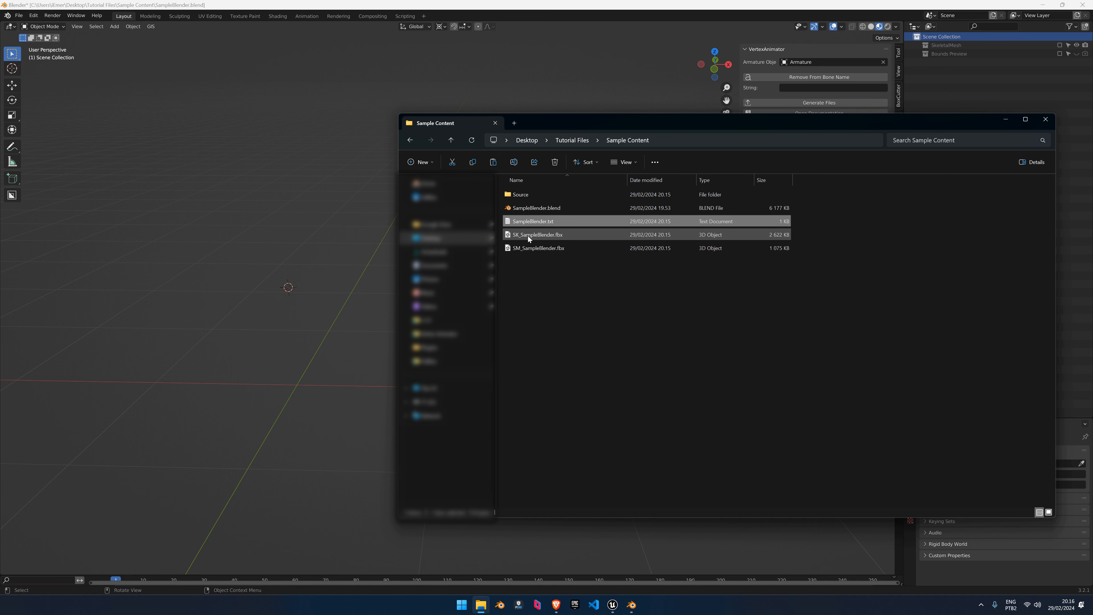
{"action": "left_click", "coordinate": [541, 235]}
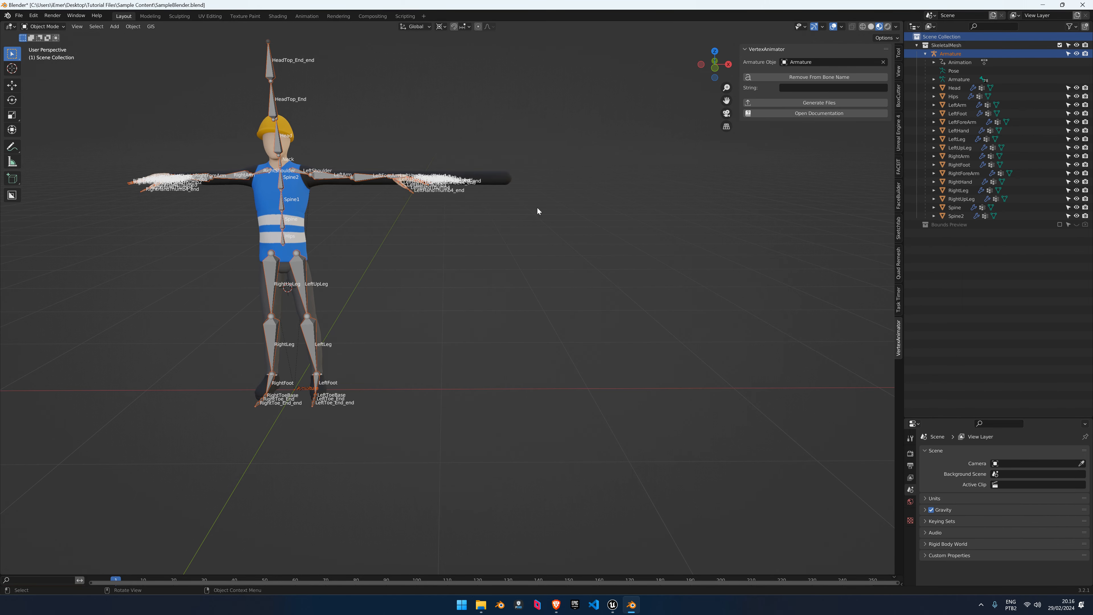
Scale the rigged worker down, look it over, then hide the SkeletalMesh collection again
{"action": "key", "text": "s"}
{"action": "left_click", "coordinate": [471, 248]}
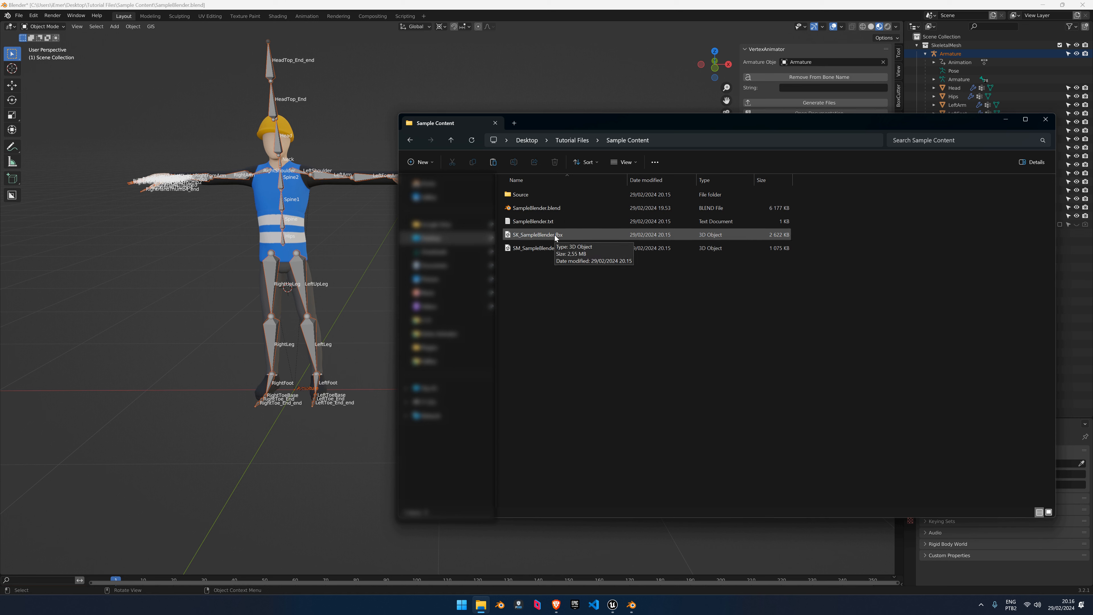
{"action": "left_click", "coordinate": [557, 241]}
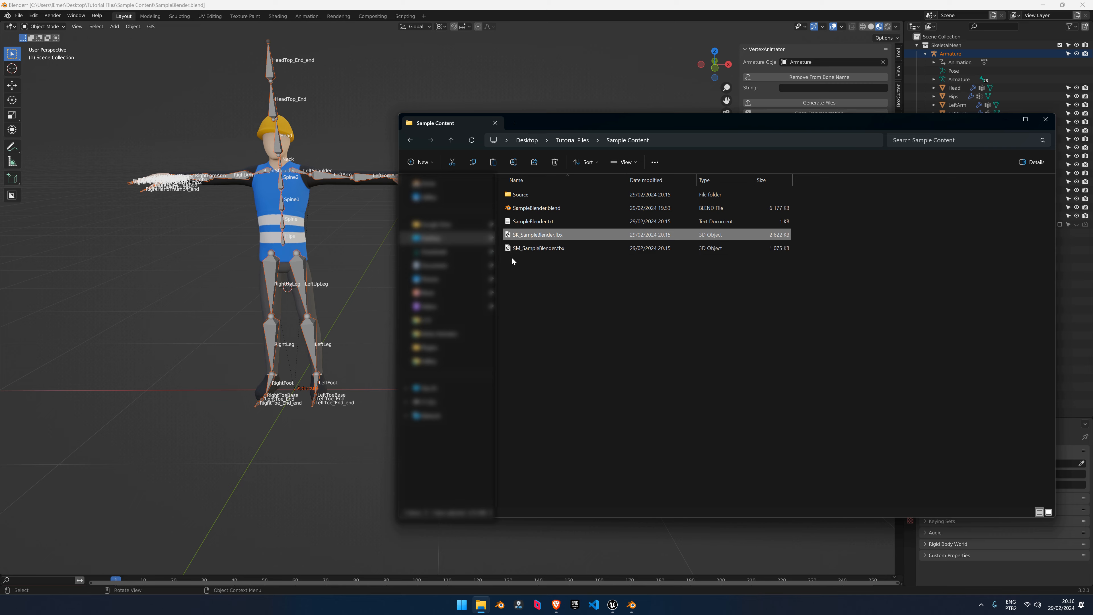
{"action": "middle_click_drag", "start_coordinate": [323, 226], "coordinate": [308, 226]}
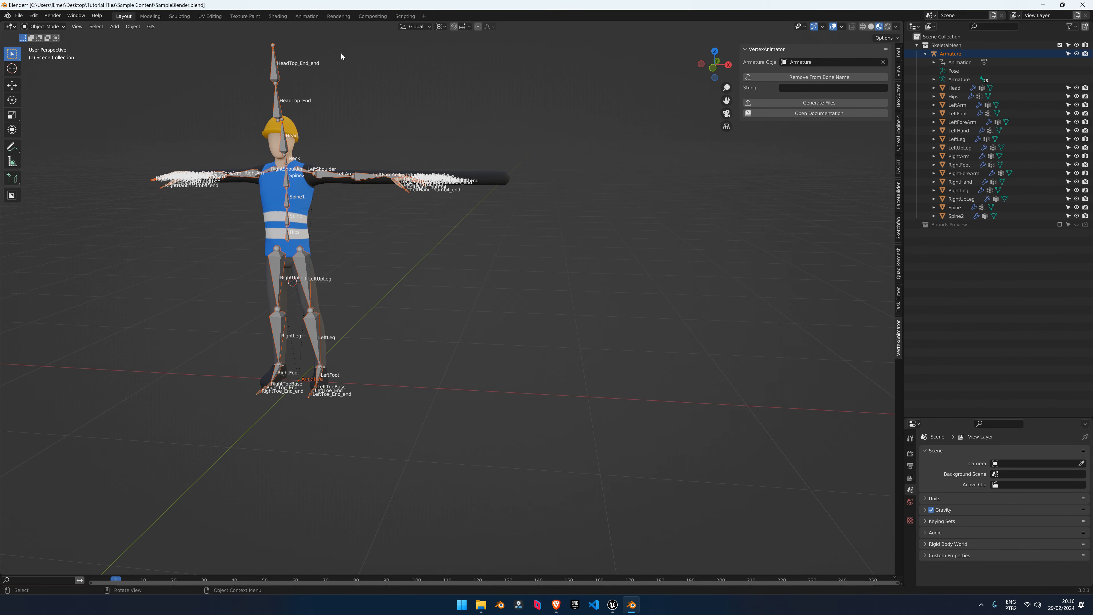
{"action": "left_click", "coordinate": [1060, 45]}
{"action": "left_click", "coordinate": [919, 37]}
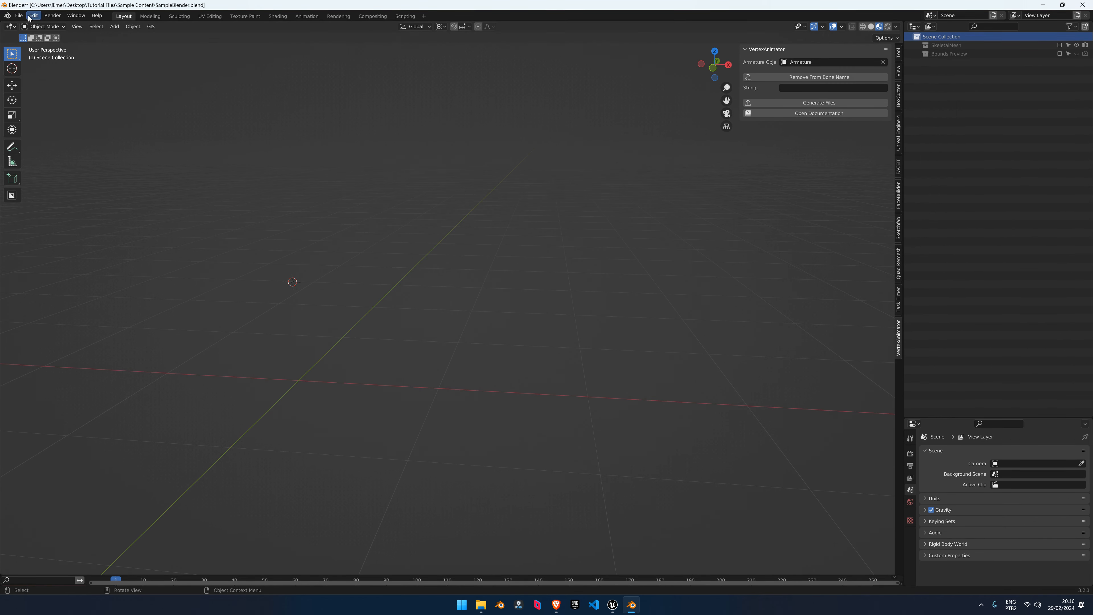
Import SM_SampleBlender.fbx into the scene as an FBX
{"action": "left_click", "coordinate": [19, 15]}
{"action": "mouse_move", "coordinate": [43, 140]}
{"action": "left_click", "coordinate": [123, 216]}
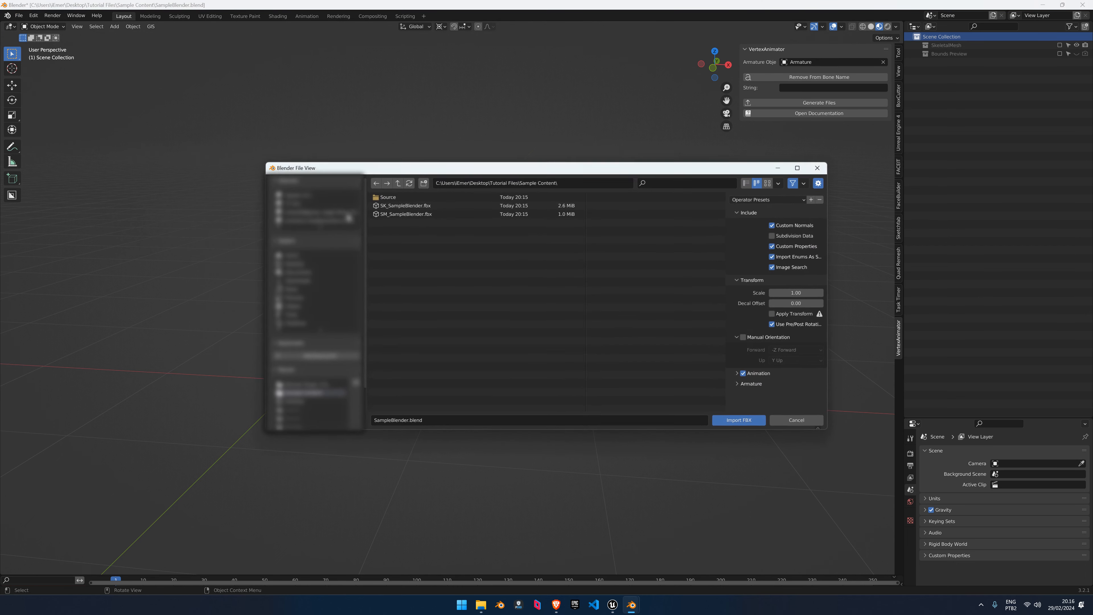
{"action": "left_click", "coordinate": [421, 213]}
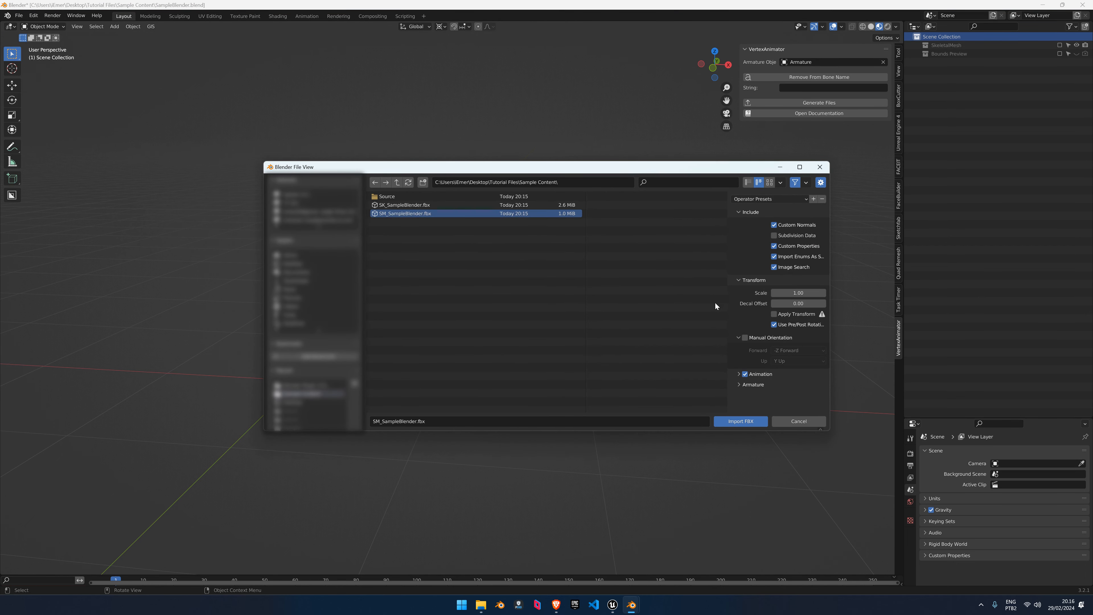
{"action": "left_click", "coordinate": [737, 421]}
{"action": "scroll", "coordinate": [507, 257], "scroll_direction": "down", "scroll_amount": 1}
{"action": "middle_click_drag", "start_coordinate": [490, 257], "coordinate": [501, 279]}
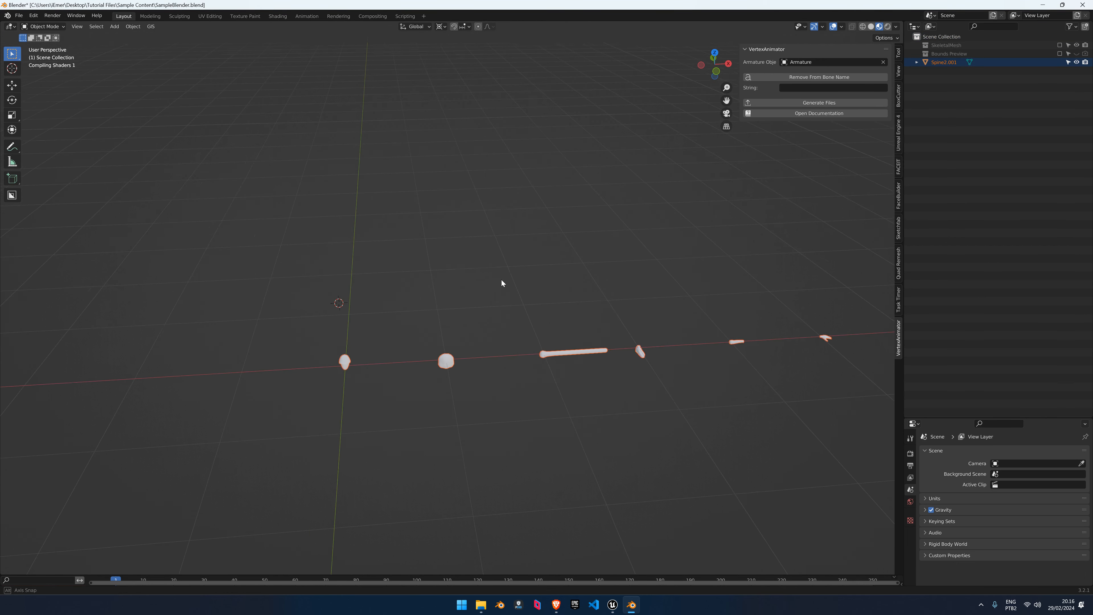
{"action": "mouse_move", "coordinate": [576, 314]}
{"action": "middle_mouse_down", "text": "shift"}
{"action": "mouse_move", "coordinate": [448, 261]}
{"action": "mouse_move", "coordinate": [511, 271]}
{"action": "middle_mouse_up", "text": "shift"}
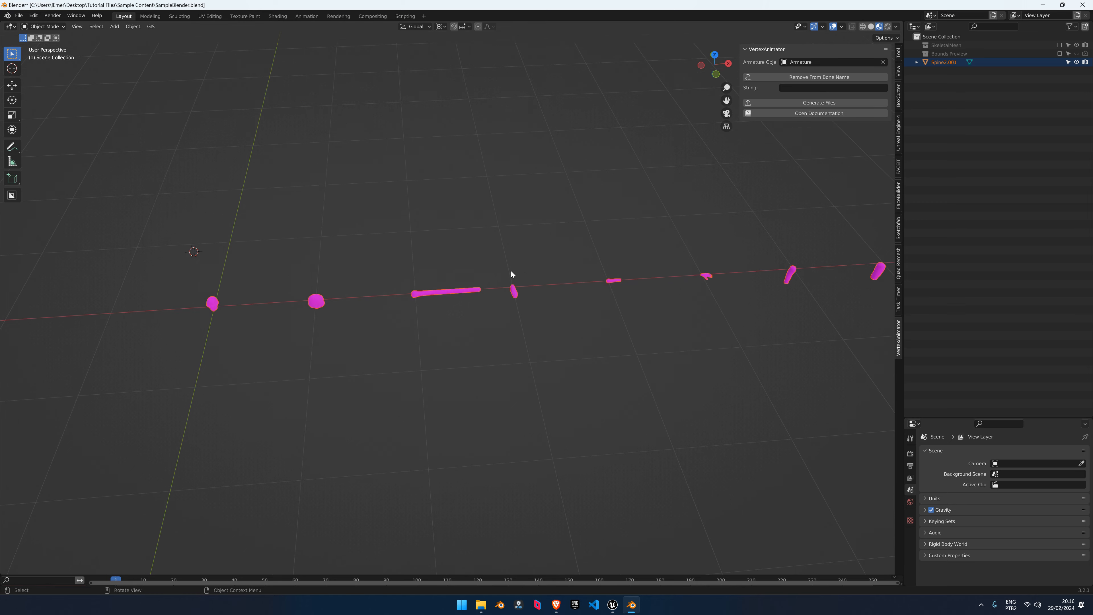
Show the Bounds Preview boxes and view the imported parts from the top
{"action": "left_click", "coordinate": [1060, 54]}
{"action": "left_click", "coordinate": [1077, 54]}
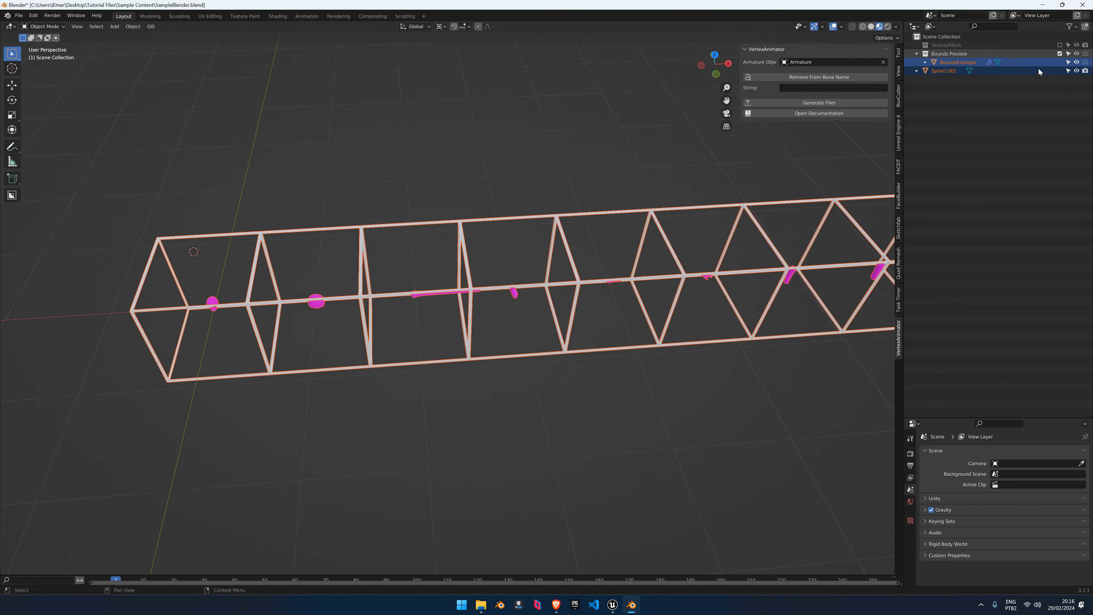
{"action": "middle_click_drag", "start_coordinate": [664, 233], "coordinate": [425, 283]}
{"action": "key", "text": "KP_7"}
{"action": "scroll", "coordinate": [228, 319], "scroll_direction": "down", "scroll_amount": 3}
{"action": "scroll", "coordinate": [424, 283], "scroll_direction": "up", "scroll_amount": 7}
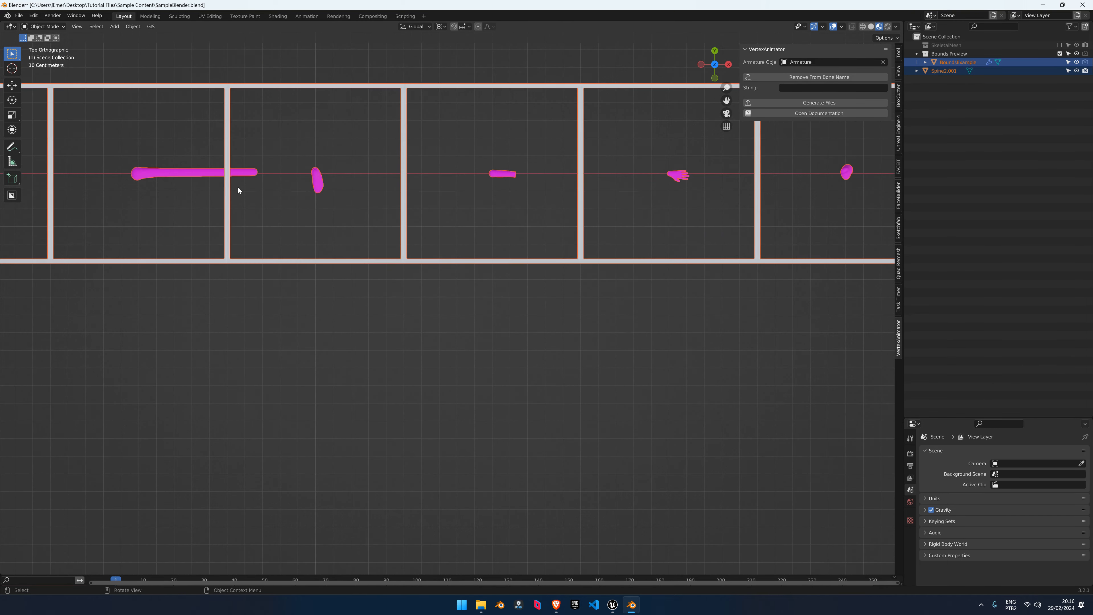
Delete the imported Spine2.001 mesh and include the SkeletalMesh collection again
{"action": "left_click", "coordinate": [173, 171]}
{"action": "middle_click_drag", "start_coordinate": [174, 171], "coordinate": [445, 243], "text": "shift"}
{"action": "scroll", "coordinate": [454, 245], "scroll_direction": "up", "scroll_amount": 5}
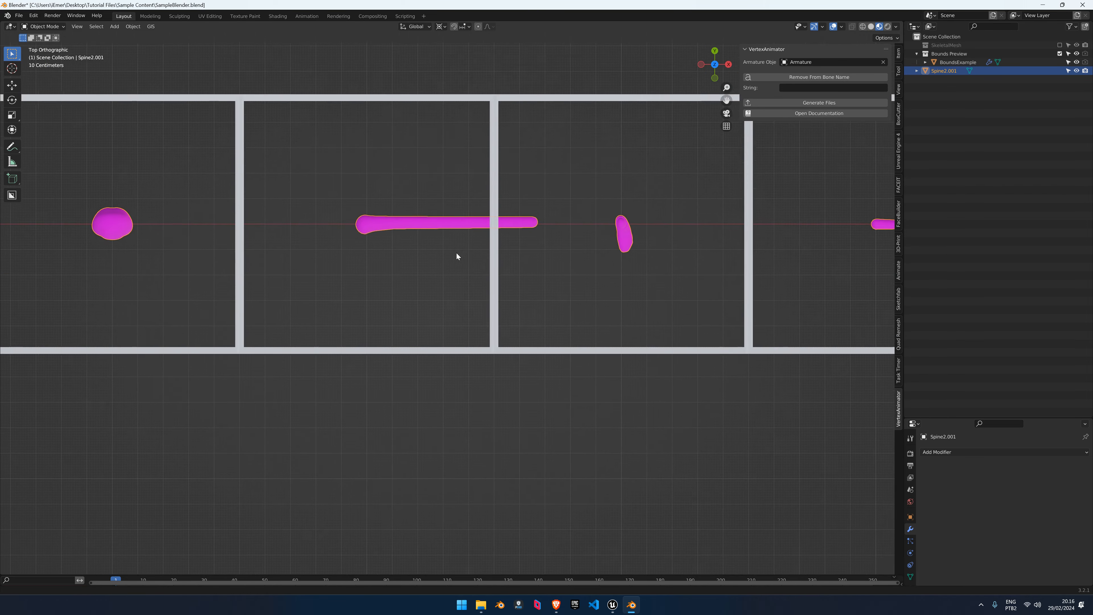
{"action": "scroll", "coordinate": [435, 290], "scroll_direction": "down", "scroll_amount": 5}
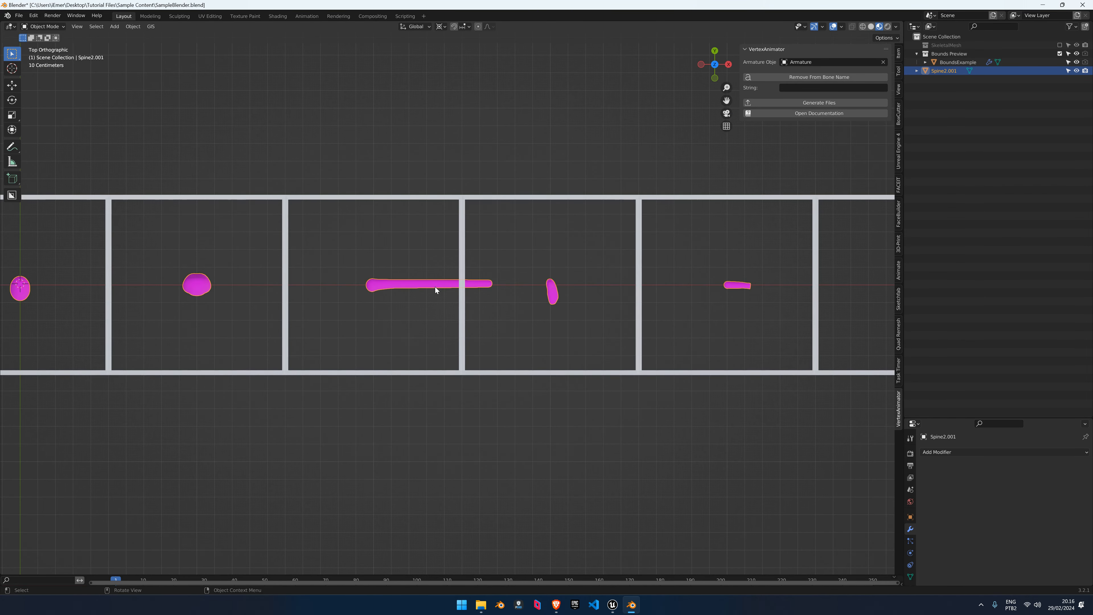
{"action": "middle_click_drag", "start_coordinate": [434, 287], "coordinate": [446, 262]}
{"action": "scroll", "coordinate": [430, 280], "scroll_direction": "up", "scroll_amount": 2}
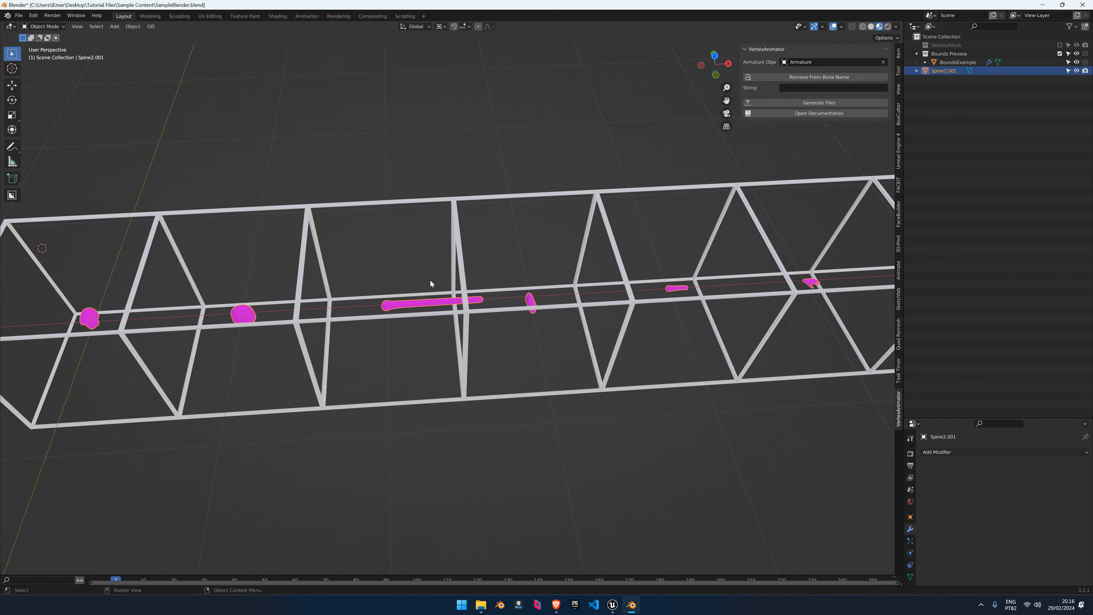
{"action": "scroll", "coordinate": [559, 197], "scroll_direction": "down", "scroll_amount": 2}
{"action": "middle_click_drag", "start_coordinate": [558, 196], "coordinate": [542, 172]}
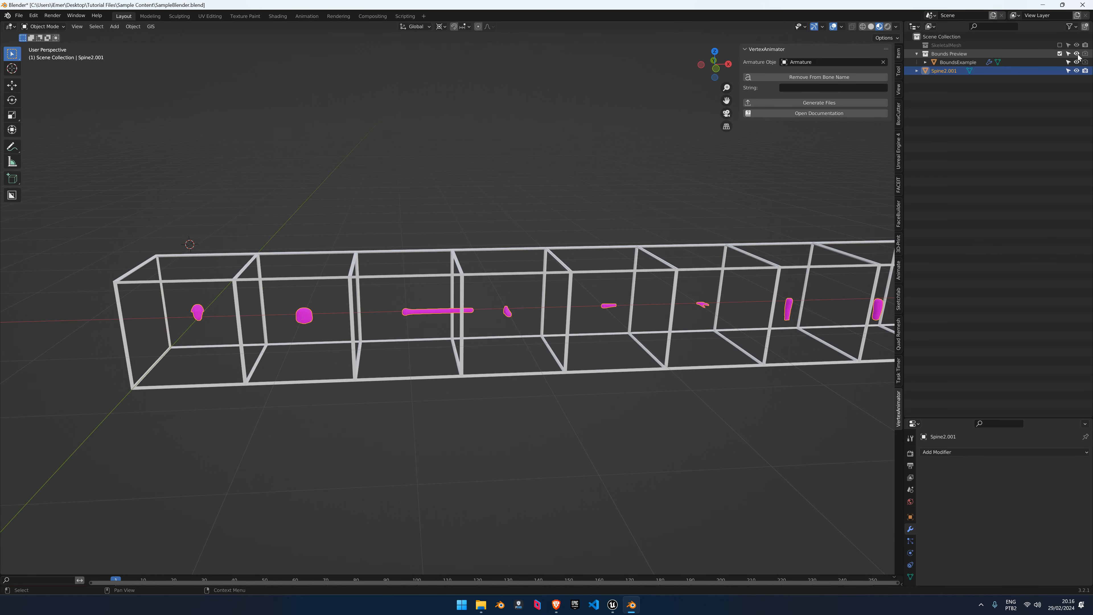
{"action": "key", "text": "x"}
{"action": "left_click", "coordinate": [406, 263]}
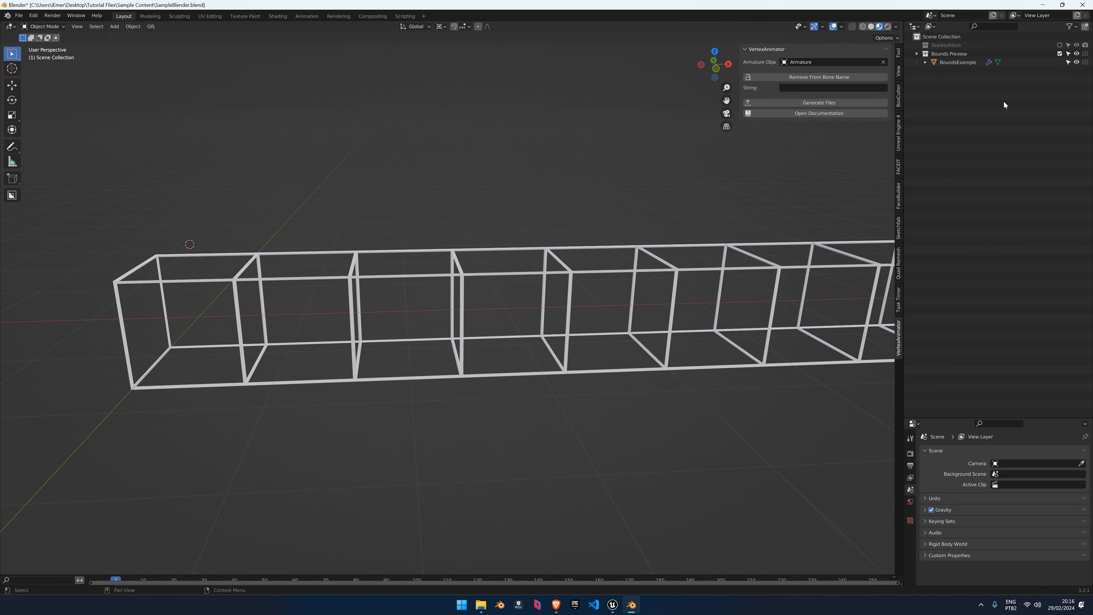
{"action": "left_click", "coordinate": [1059, 45]}
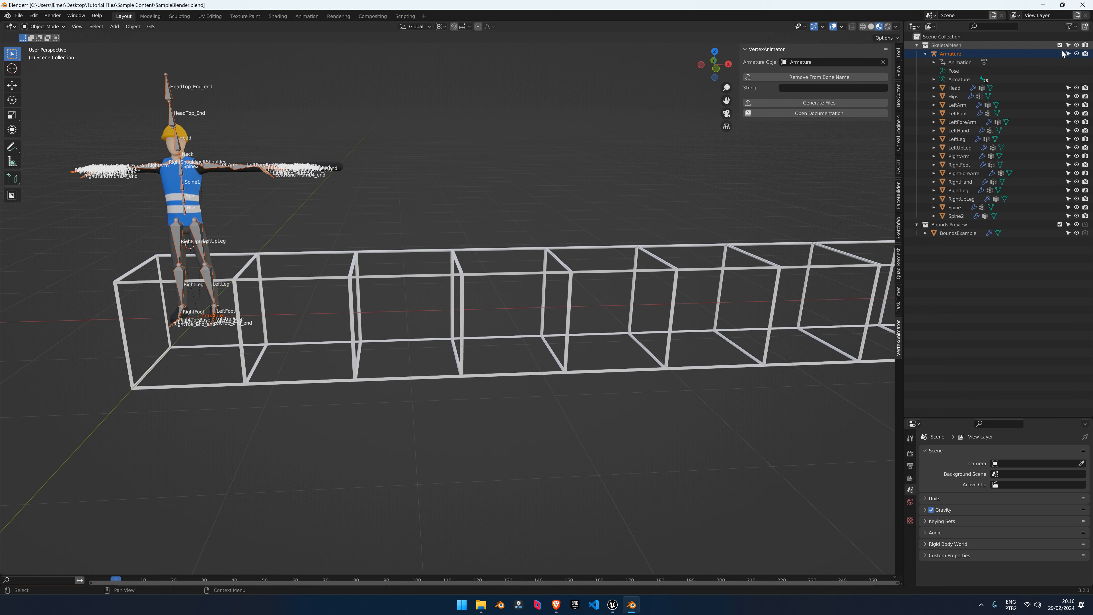
Exclude the Bounds Preview collection and save the blend file
{"action": "left_click", "coordinate": [1060, 224]}
{"action": "middle_click_drag", "start_coordinate": [371, 295], "coordinate": [527, 291], "text": "shift"}
{"action": "scroll", "coordinate": [517, 290], "scroll_direction": "up", "scroll_amount": 3}
{"action": "key", "text": "ctrl+s"}
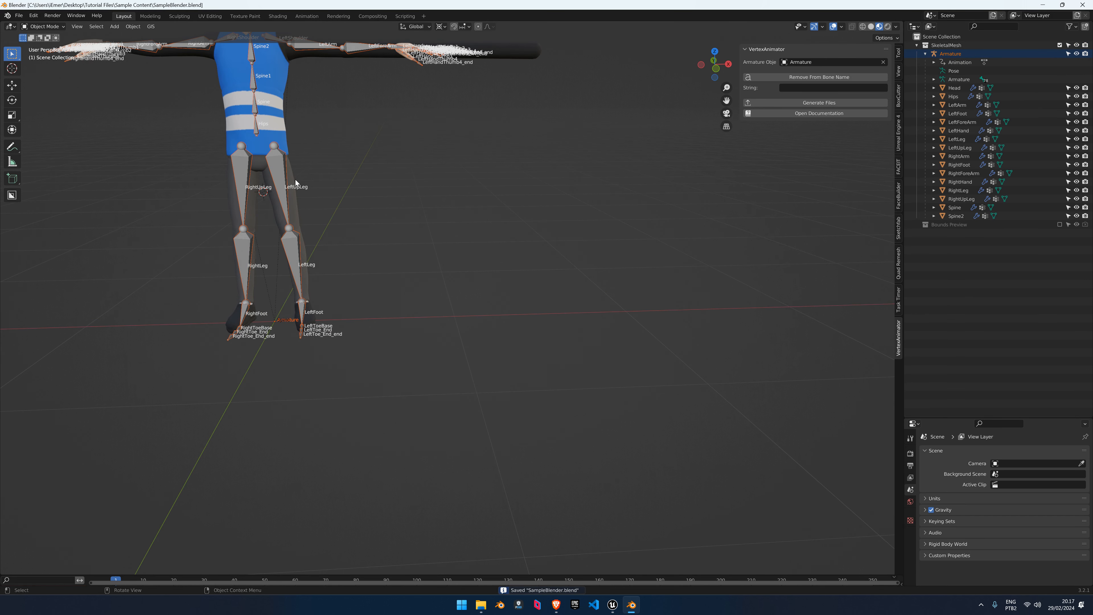
Undo stray selection changes, save again, and show the armature's Item properties
{"action": "left_click", "coordinate": [296, 179]}
{"action": "middle_click_drag", "start_coordinate": [348, 111], "coordinate": [393, 215], "text": "shift"}
{"action": "left_click", "coordinate": [572, 162]}
{"action": "middle_click_drag", "start_coordinate": [572, 162], "coordinate": [575, 172]}
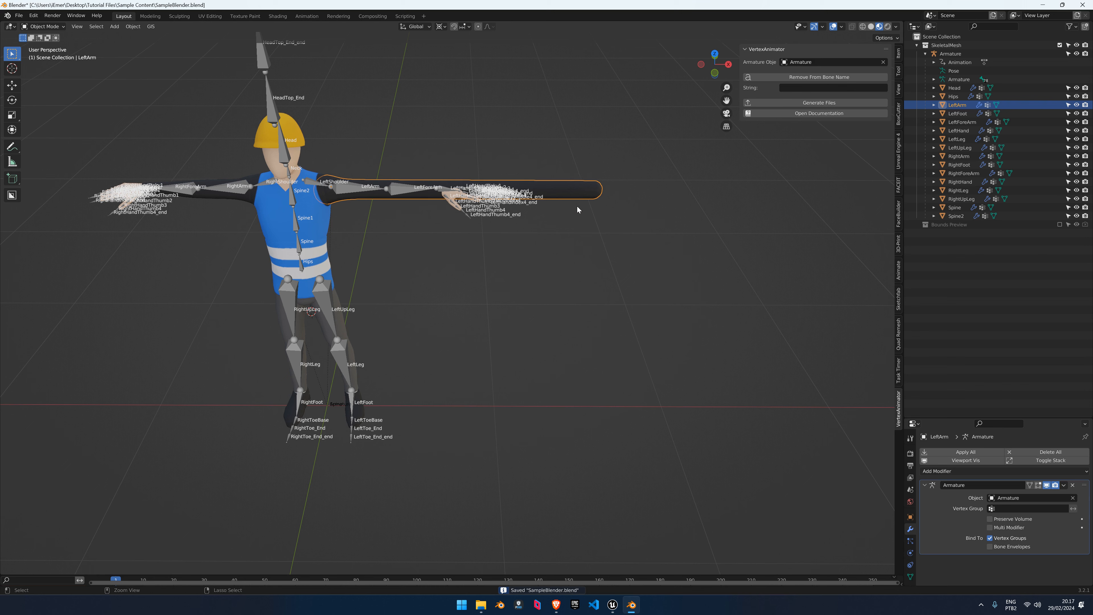
{"action": "key", "text": "ctrl+z"}
{"action": "key", "text": "ctrl+z"}
{"action": "key", "text": "ctrl+z"}
{"action": "key", "text": "ctrl+z"}
{"action": "key", "text": "ctrl+z"}
{"action": "key", "text": "ctrl+z"}
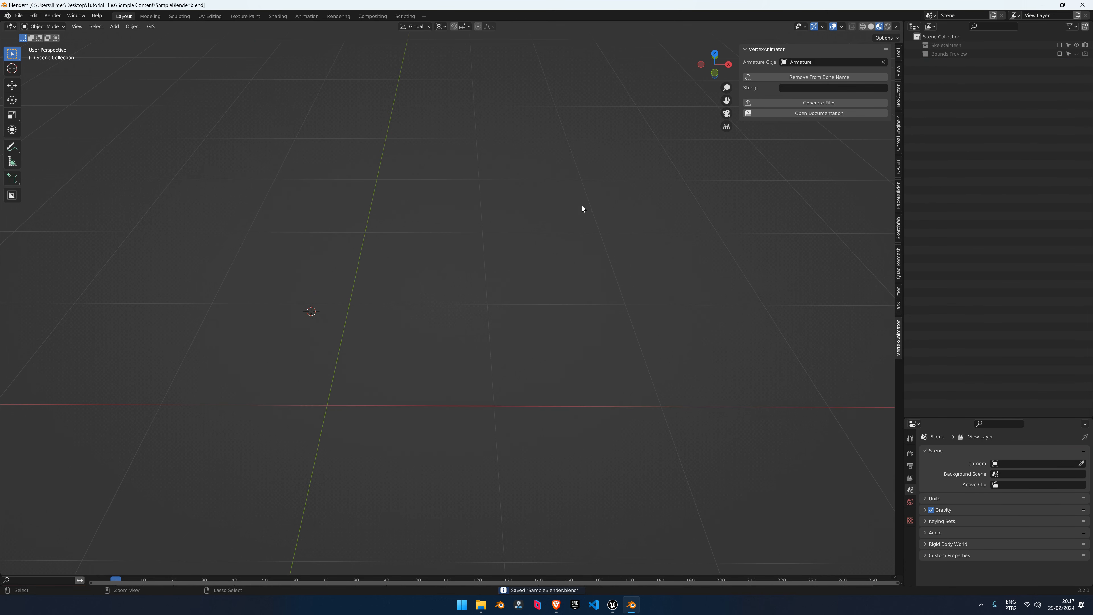
{"action": "key", "text": "ctrl+z"}
{"action": "key", "text": "ctrl+z"}
{"action": "key", "text": "ctrl+z"}
{"action": "key", "text": "ctrl+z"}
{"action": "key", "text": "ctrl+z"}
{"action": "key", "text": "ctrl+z"}
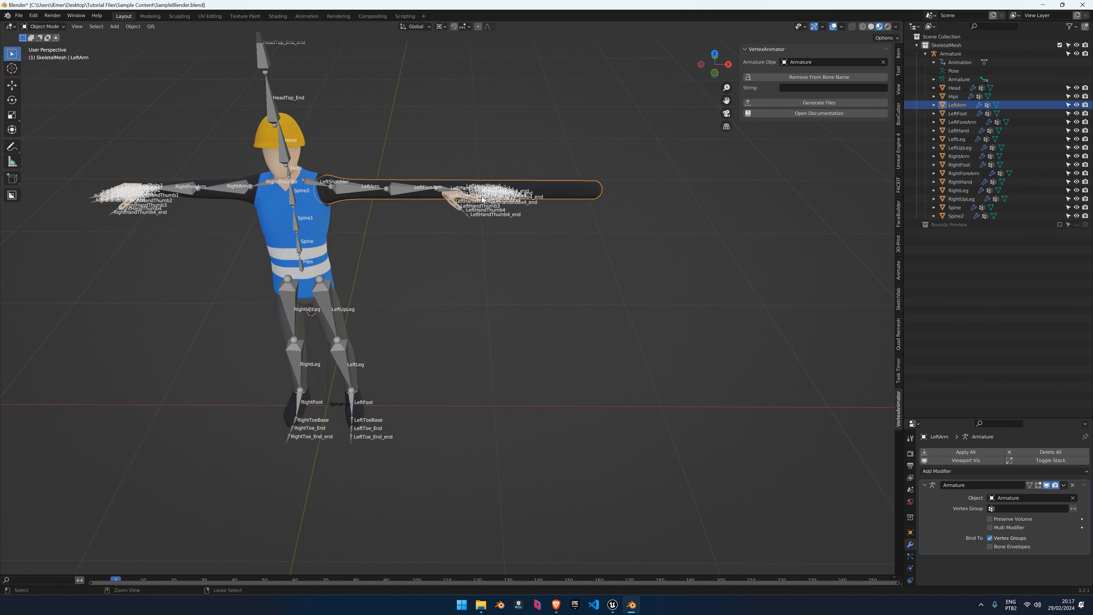
{"action": "key", "text": "ctrl+z"}
{"action": "middle_click_drag", "start_coordinate": [437, 221], "coordinate": [421, 199]}
{"action": "key", "text": "ctrl+s"}
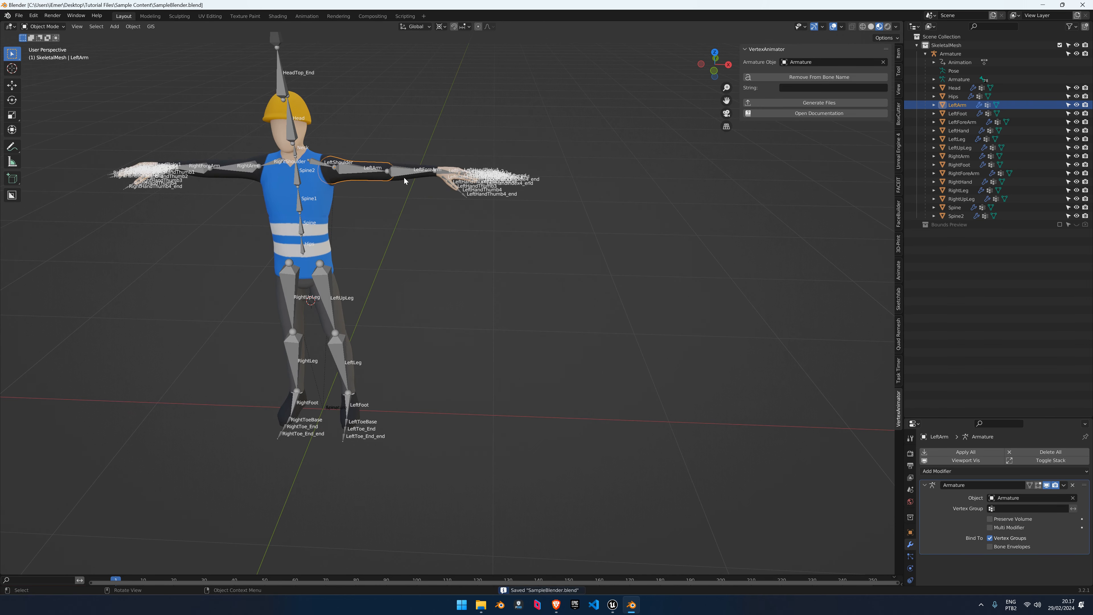
{"action": "left_click", "coordinate": [402, 174]}
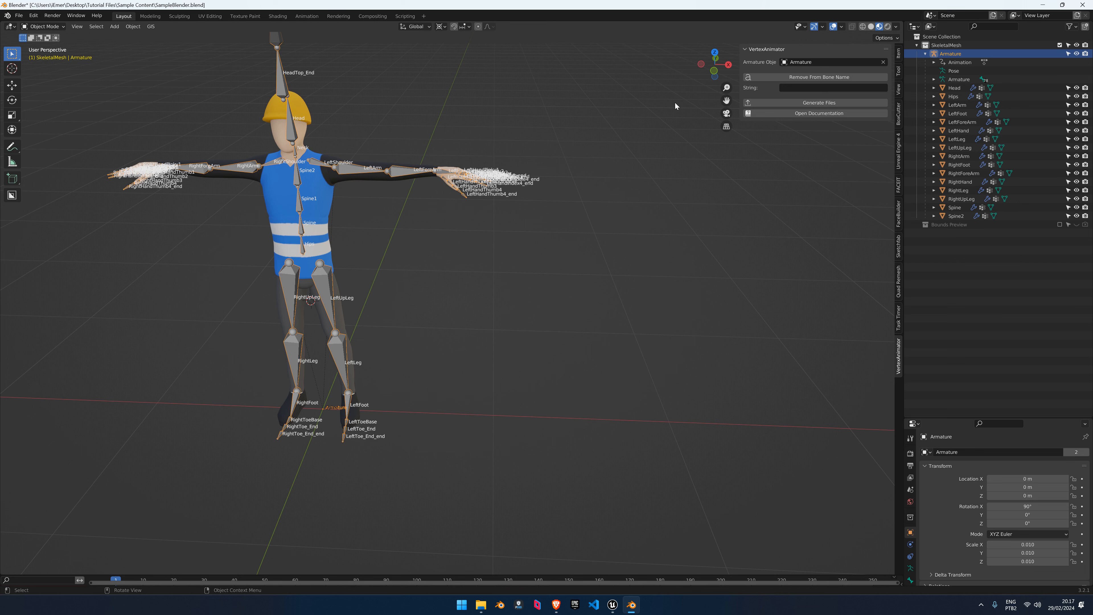
{"action": "left_click", "coordinate": [899, 57]}
Expand the armature's Transform to check its 0.010 scale, then inspect the Bounds Preview boxes
{"action": "left_click", "coordinate": [849, 50]}
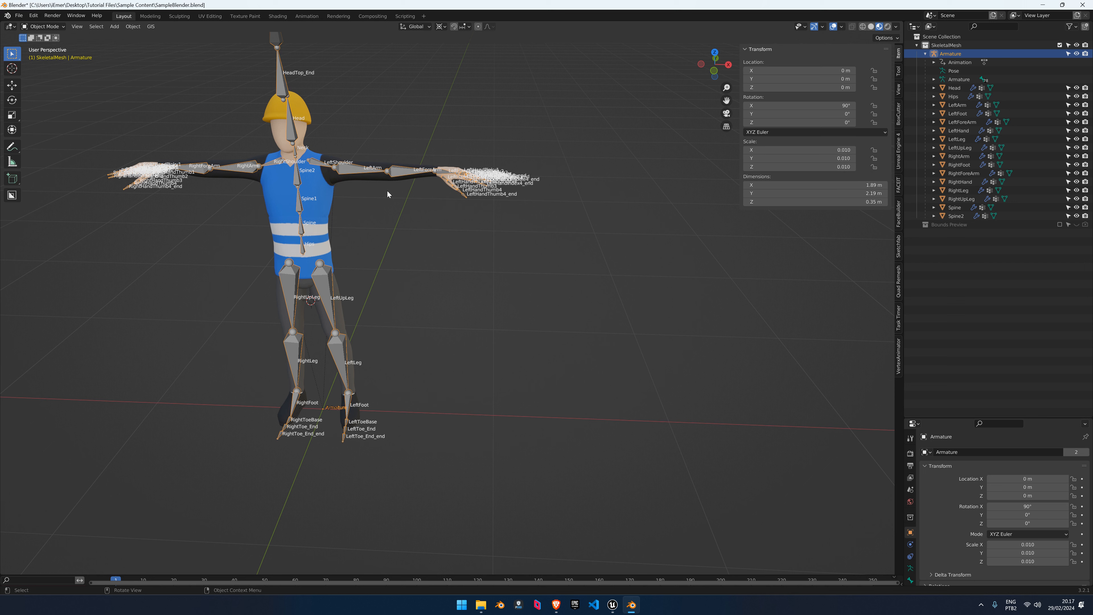
{"action": "left_click", "coordinate": [1059, 224]}
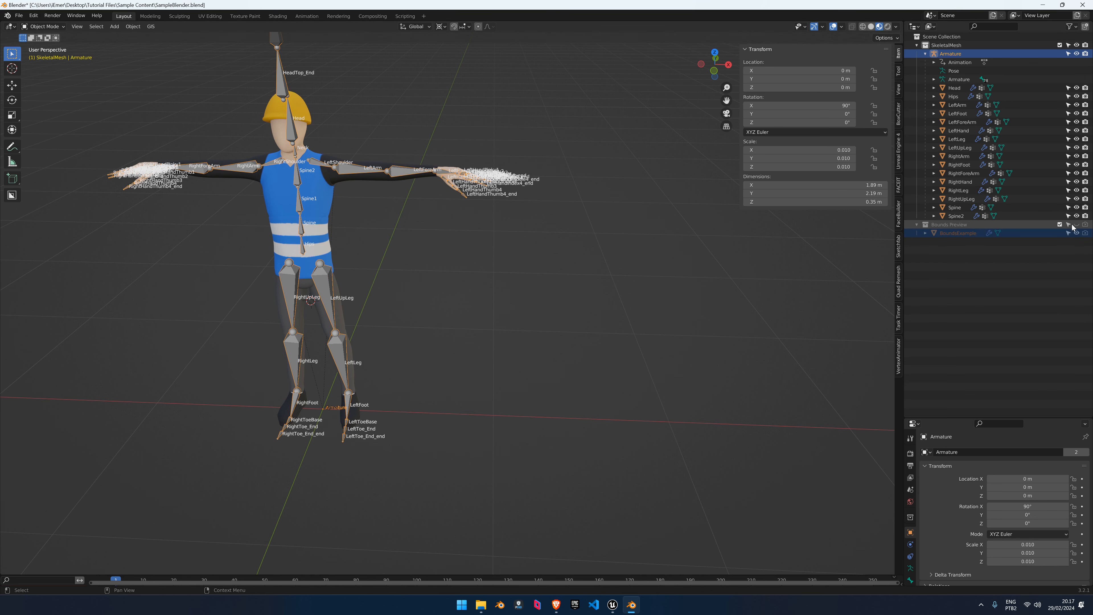
{"action": "left_click", "coordinate": [1077, 225]}
{"action": "scroll", "coordinate": [562, 301], "scroll_direction": "down", "scroll_amount": 4}
{"action": "middle_click_drag", "start_coordinate": [563, 302], "coordinate": [334, 280], "text": "shift"}
{"action": "middle_click_drag", "start_coordinate": [516, 286], "coordinate": [409, 293], "text": "shift"}
{"action": "scroll", "coordinate": [422, 298], "scroll_direction": "down", "scroll_amount": 3}
{"action": "scroll", "coordinate": [389, 318], "scroll_direction": "up", "scroll_amount": 5}
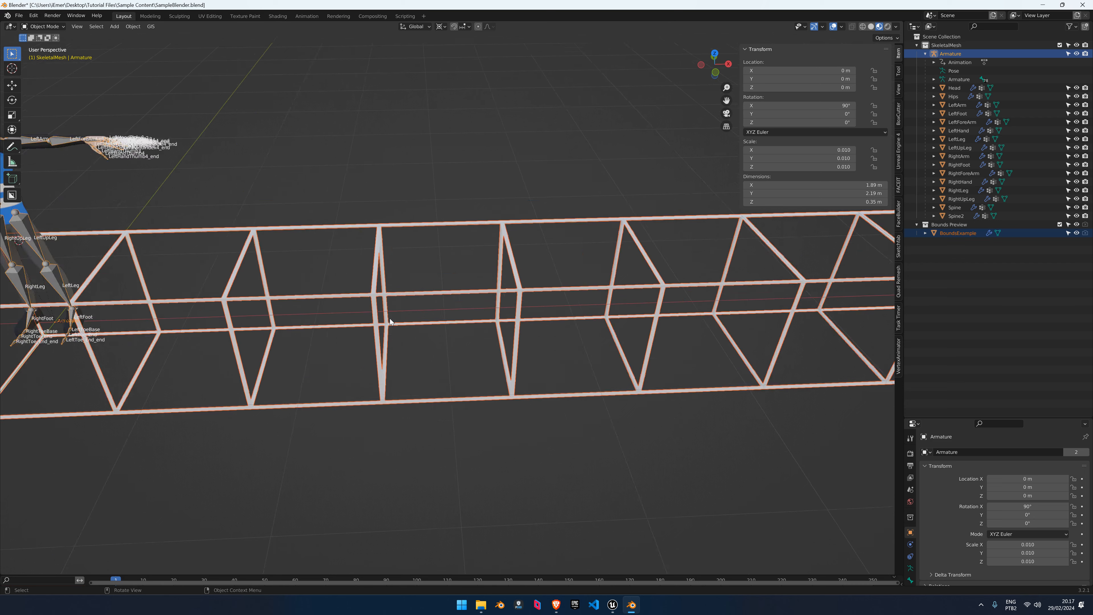
{"action": "middle_click_drag", "start_coordinate": [355, 252], "coordinate": [411, 243], "text": "shift"}
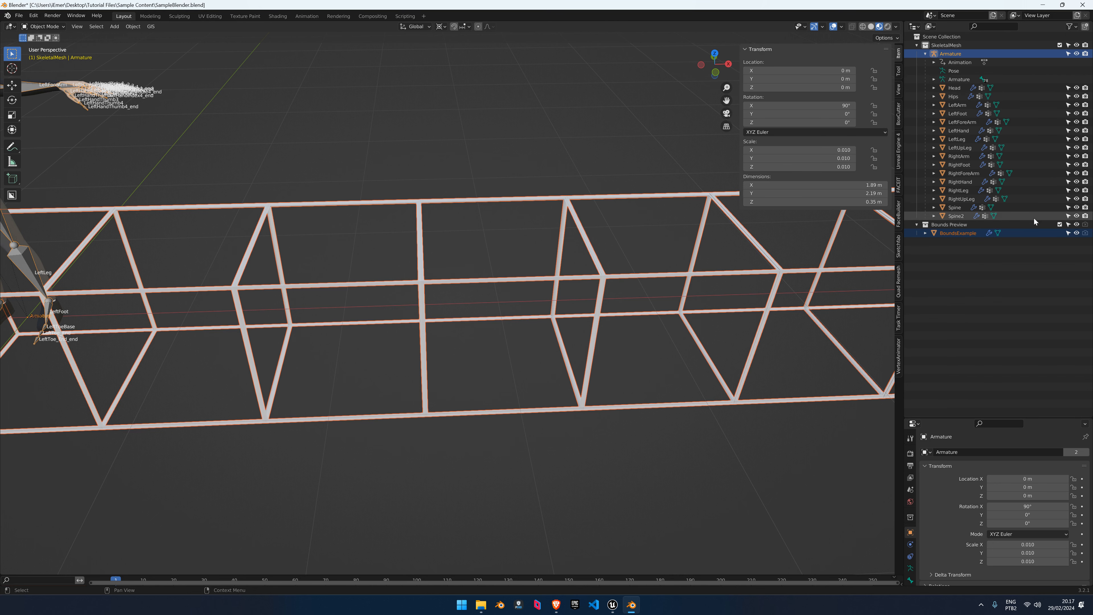
Hide the bounds boxes, frame the character, and bring back the VertexAnimator settings
{"action": "left_click", "coordinate": [1076, 225]}
{"action": "key", "text": "Home"}
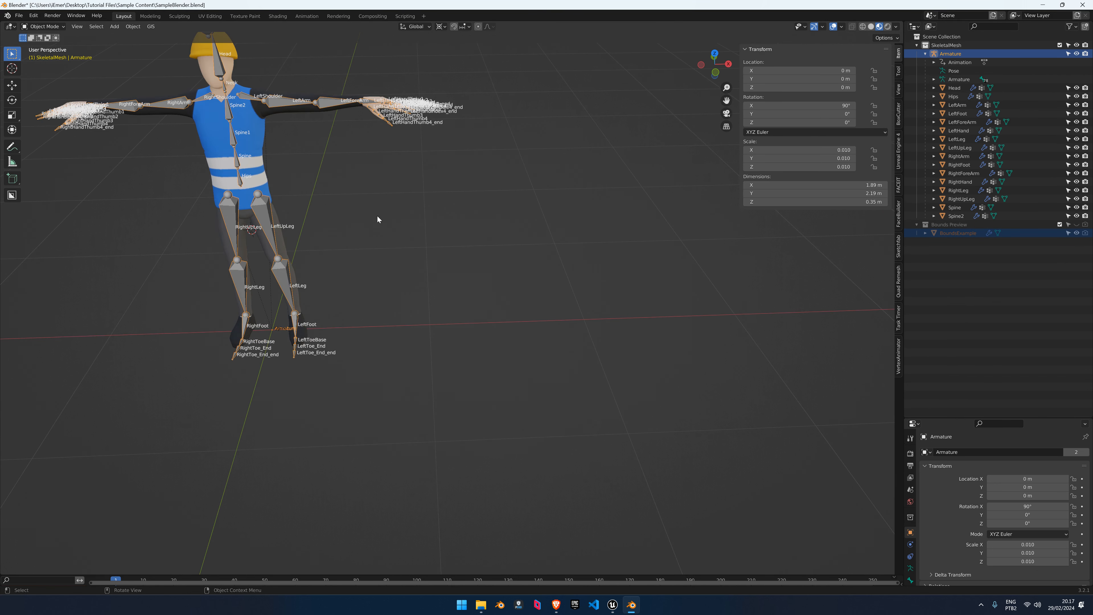
{"action": "middle_click_drag", "start_coordinate": [353, 193], "coordinate": [459, 251], "text": "shift"}
{"action": "middle_click_drag", "start_coordinate": [425, 165], "coordinate": [415, 159]}
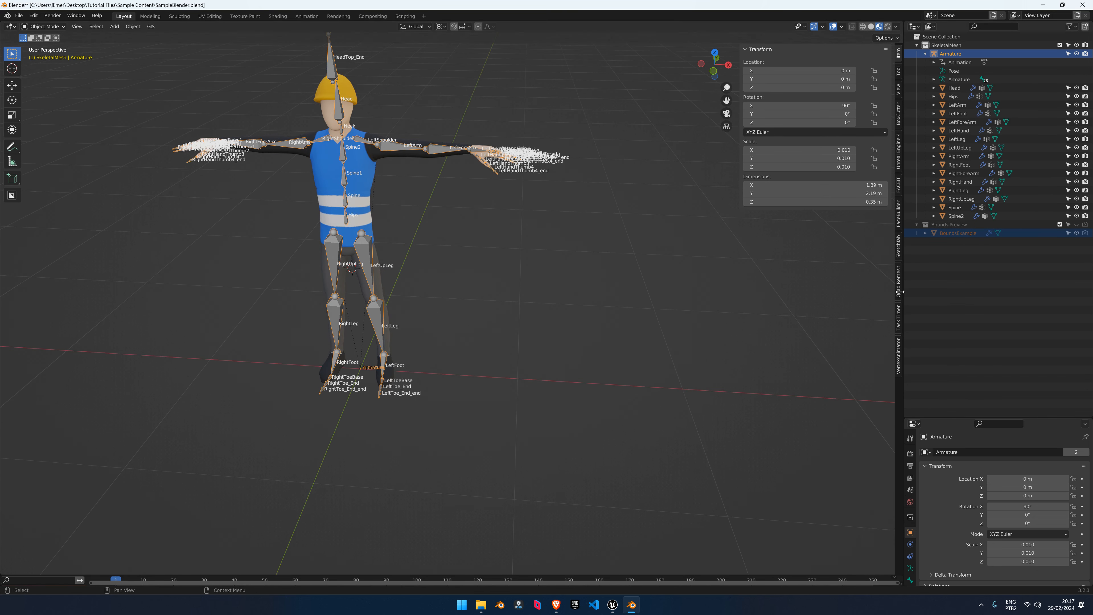
{"action": "left_click", "coordinate": [899, 352]}
{"action": "left_click", "coordinate": [791, 124]}
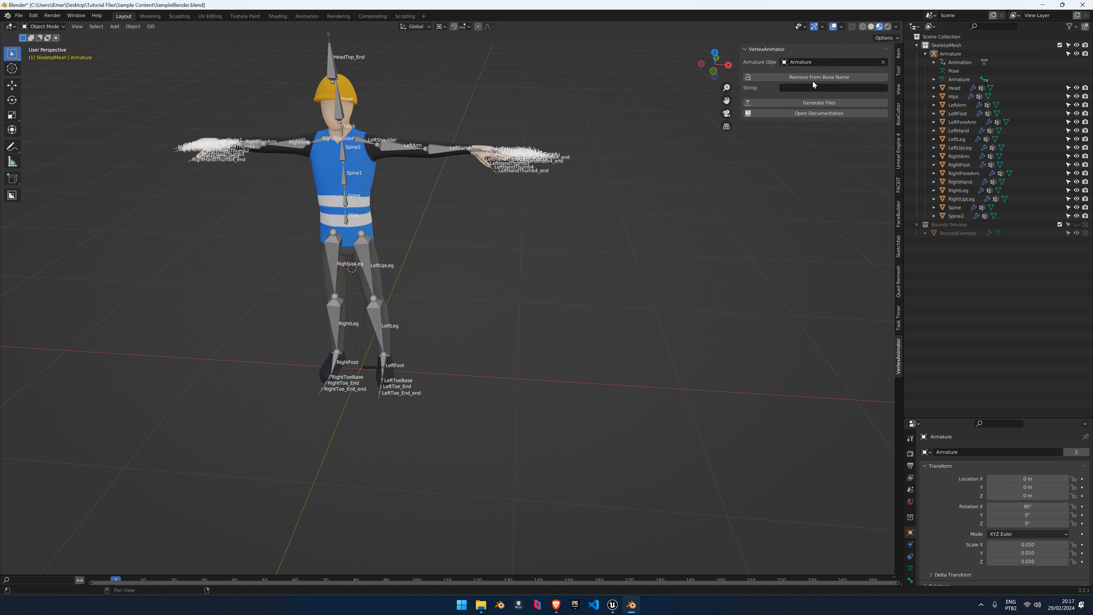
Generate the vertex animation files and import SM_SampleBlender.fbx
{"action": "left_click", "coordinate": [820, 105]}
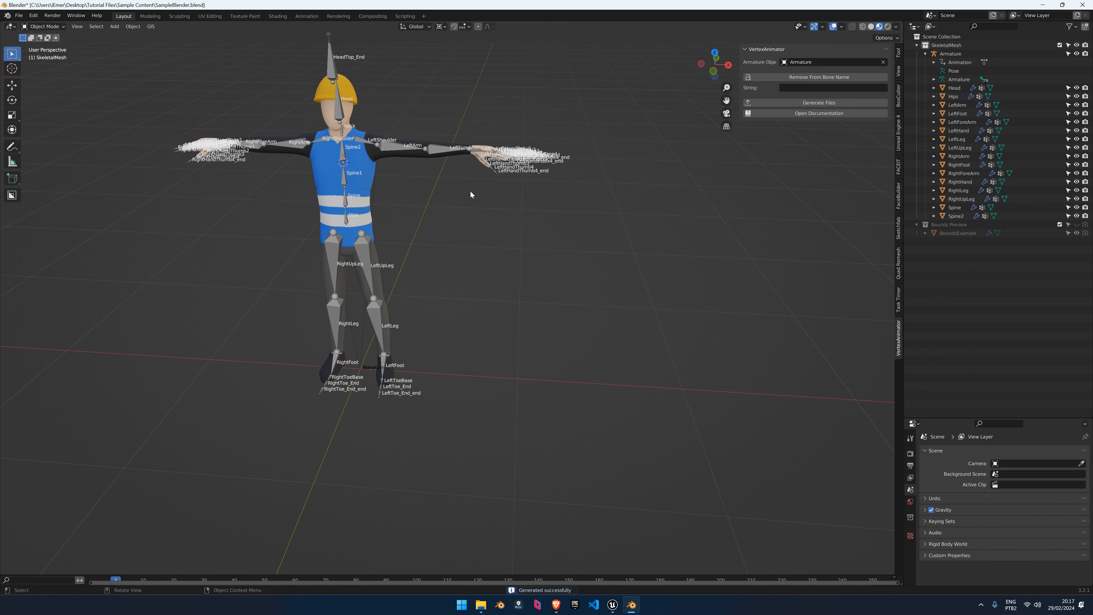
{"action": "middle_click_drag", "start_coordinate": [635, 391], "coordinate": [636, 381]}
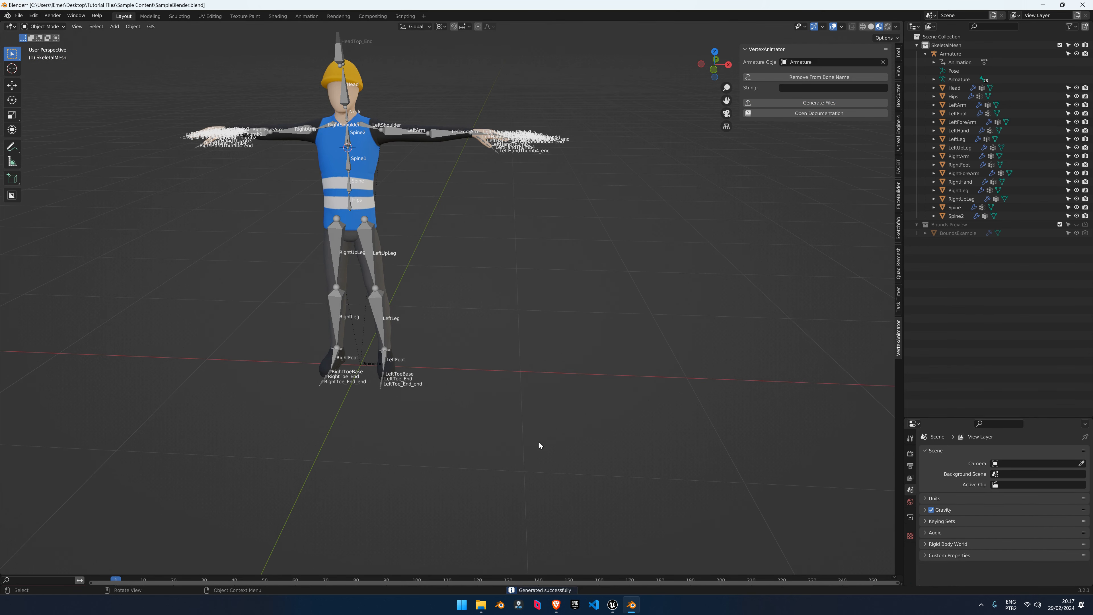
{"action": "left_click", "coordinate": [18, 19]}
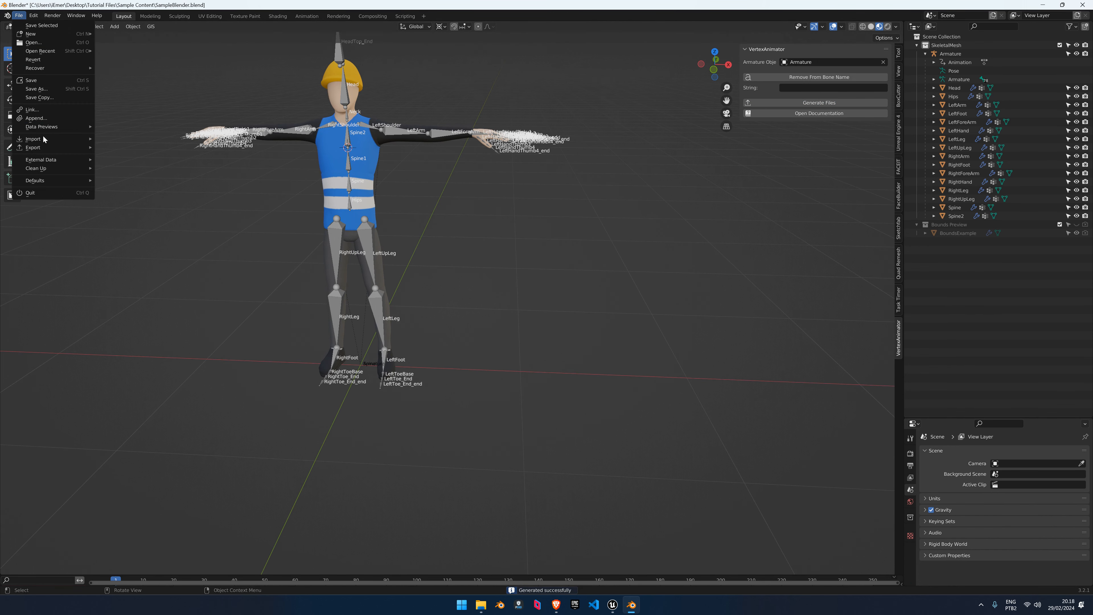
{"action": "mouse_move", "coordinate": [44, 139]}
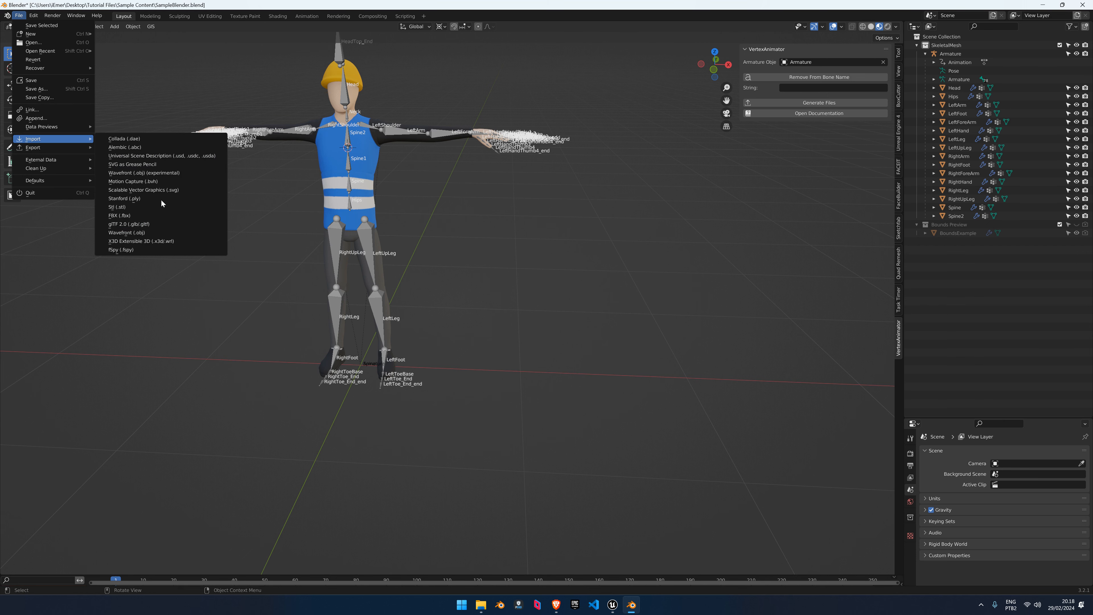
{"action": "left_click", "coordinate": [129, 216]}
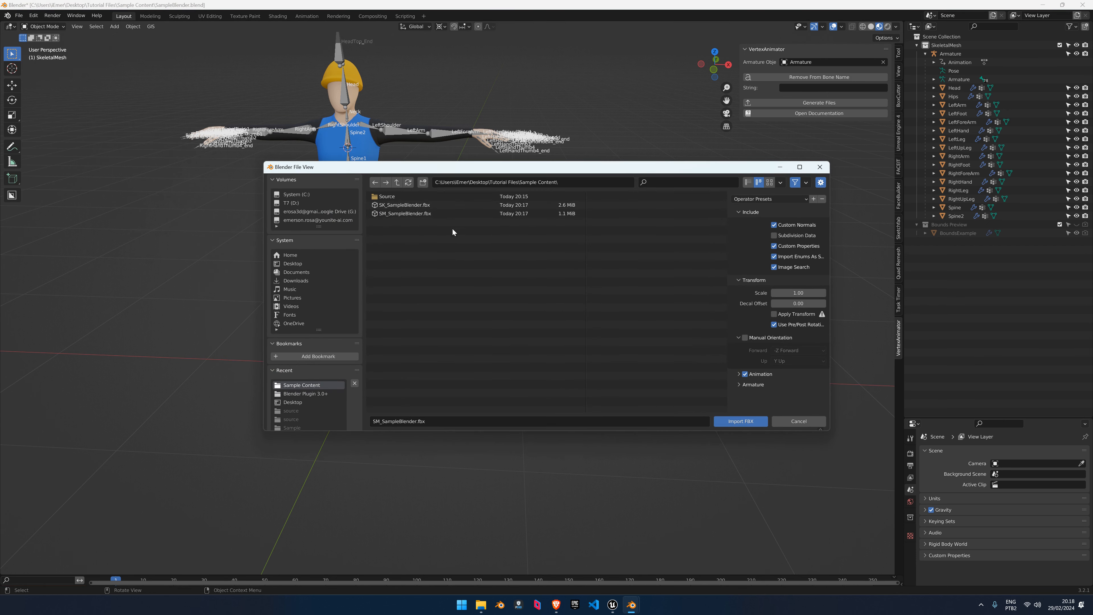
{"action": "double_click", "coordinate": [422, 216]}
{"action": "scroll", "coordinate": [603, 301], "scroll_direction": "down", "scroll_amount": 3}
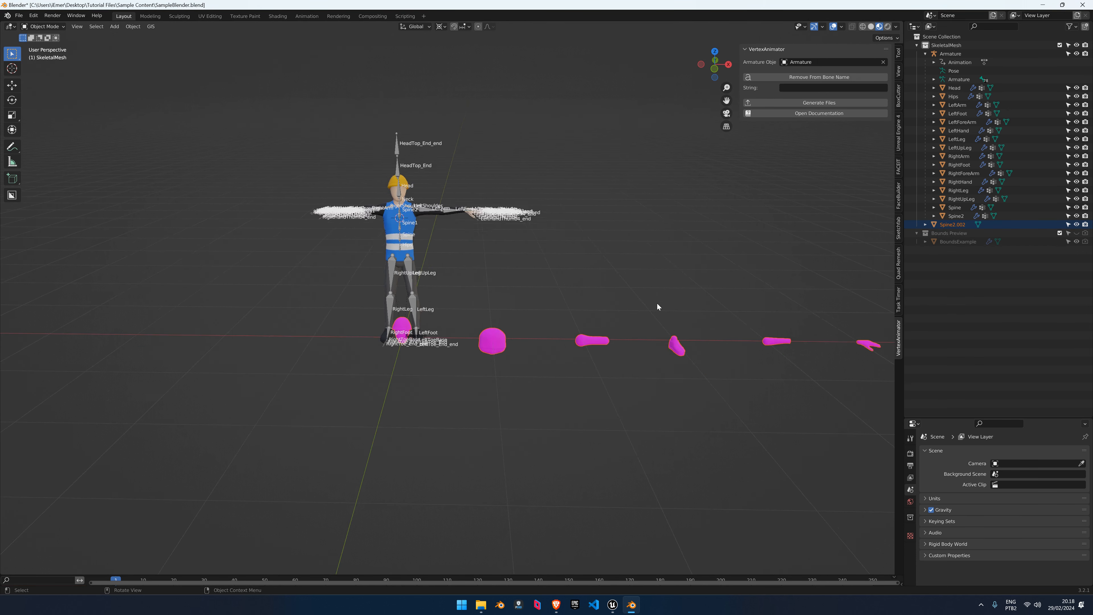
{"action": "middle_click_drag", "start_coordinate": [657, 303], "coordinate": [325, 303], "text": "shift"}
Compare the imported pieces with the bounds boxes, delete them, and save SampleBlender.blend
{"action": "left_click", "coordinate": [1076, 233]}
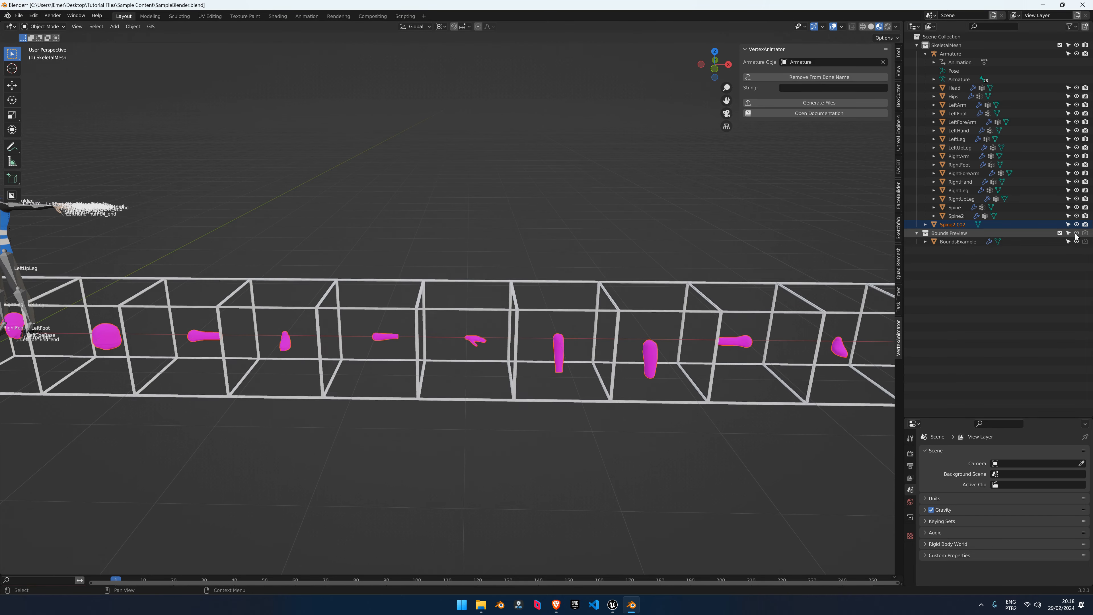
{"action": "scroll", "coordinate": [493, 330], "scroll_direction": "down", "scroll_amount": 3}
{"action": "middle_click_drag", "start_coordinate": [492, 330], "coordinate": [791, 265]}
{"action": "left_click", "coordinate": [1060, 233]}
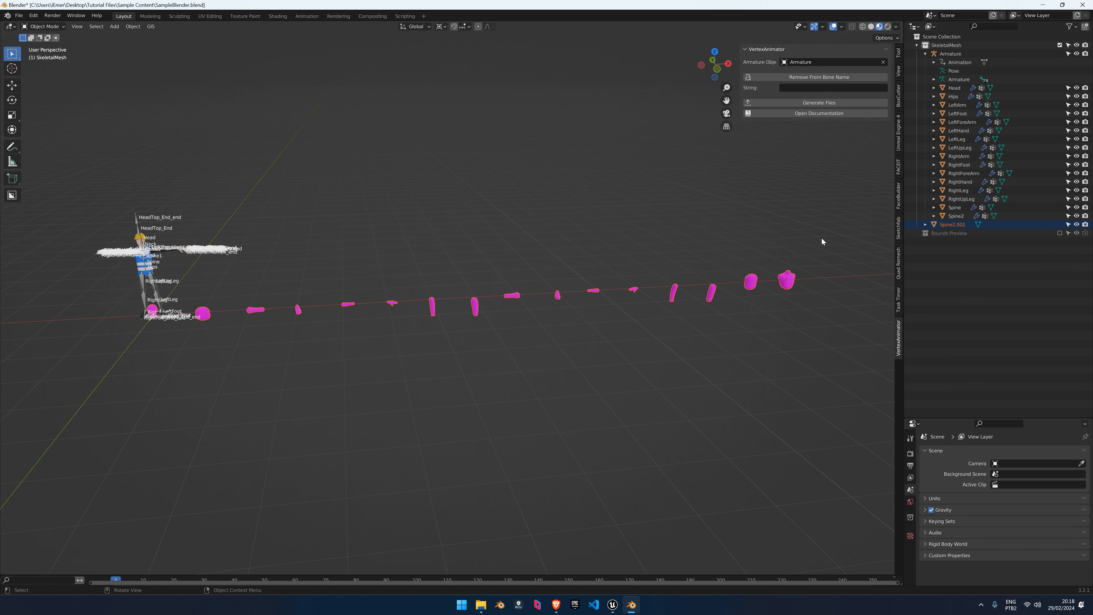
{"action": "key", "text": "x"}
{"action": "left_click", "coordinate": [465, 254]}
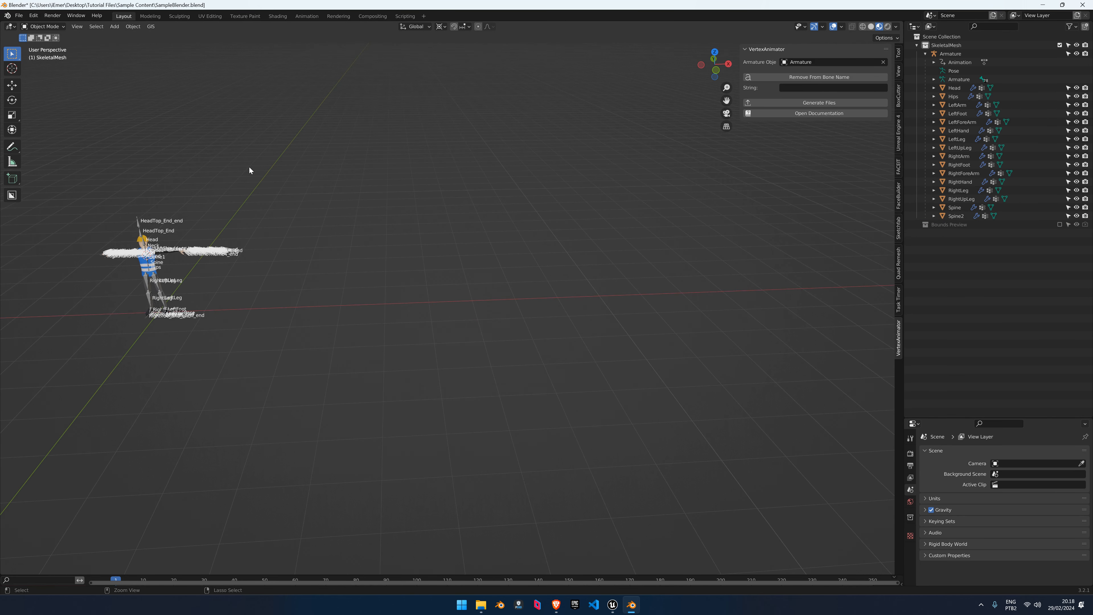
{"action": "key", "text": "ctrl+s"}
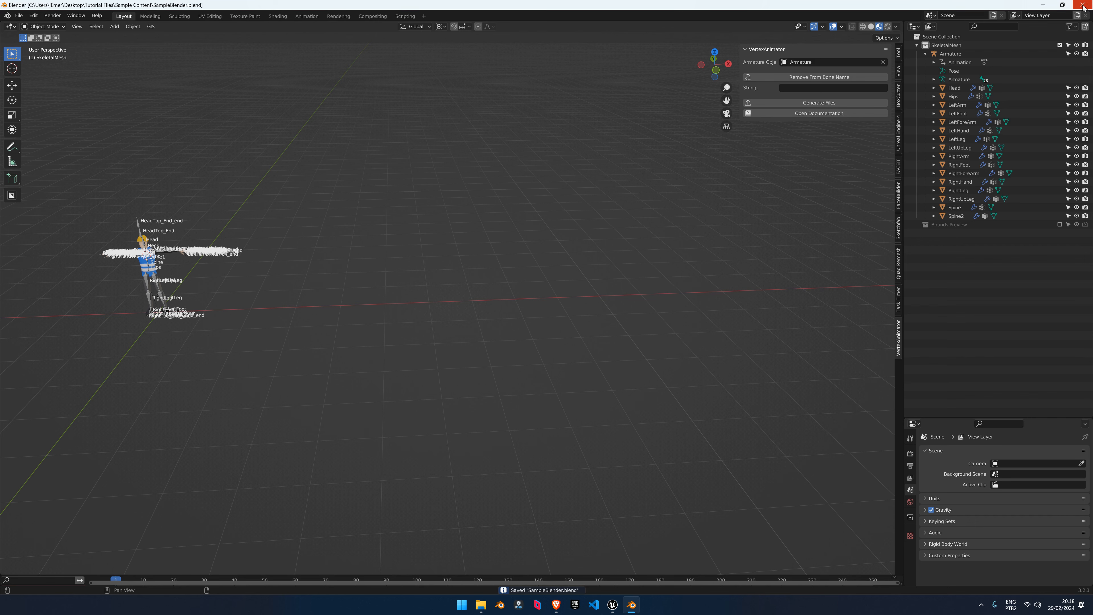
{"action": "scroll", "coordinate": [279, 216], "scroll_direction": "up", "scroll_amount": 8}
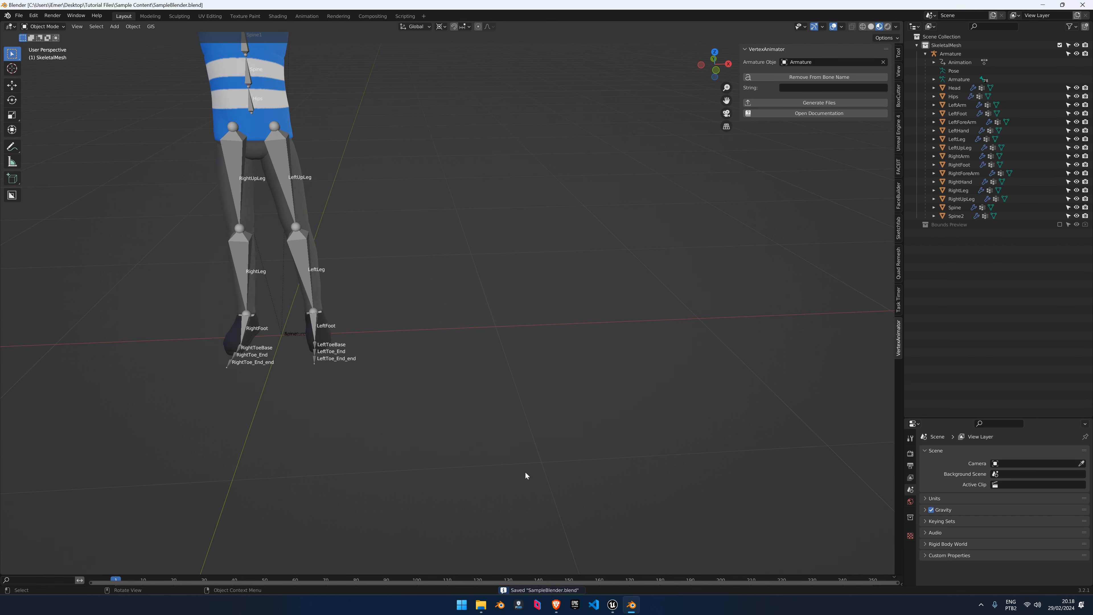
Read the Vertex Animator v1.0 guide through its mesh-processing pages, then return to Blender
{"action": "left_click", "coordinate": [556, 604]}
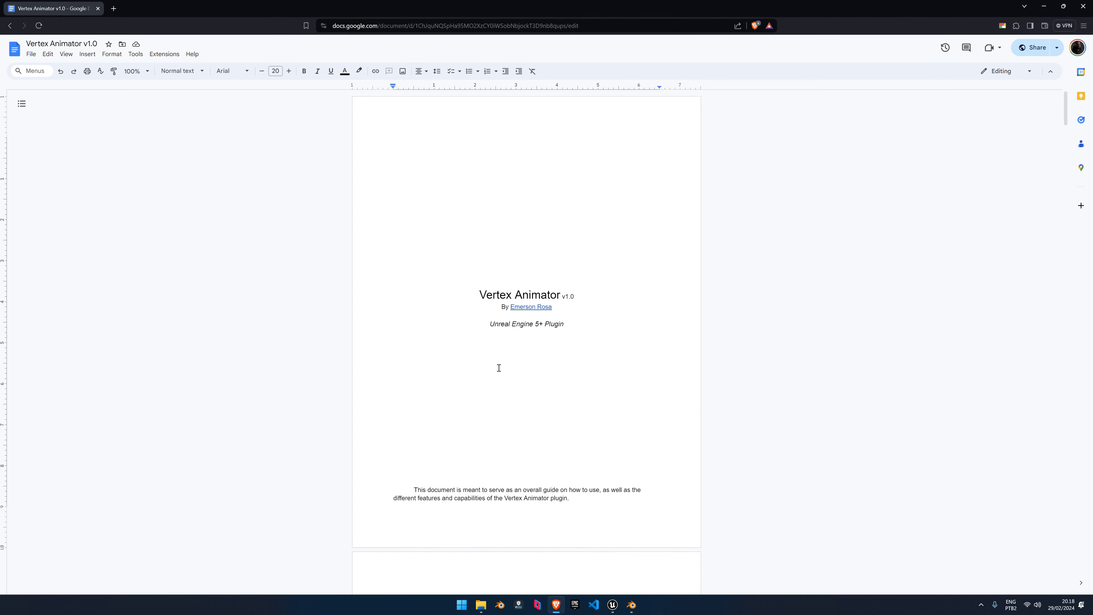
{"action": "scroll", "coordinate": [499, 368], "scroll_direction": "down", "scroll_amount": 15}
{"action": "scroll", "coordinate": [508, 340], "scroll_direction": "up", "scroll_amount": 5}
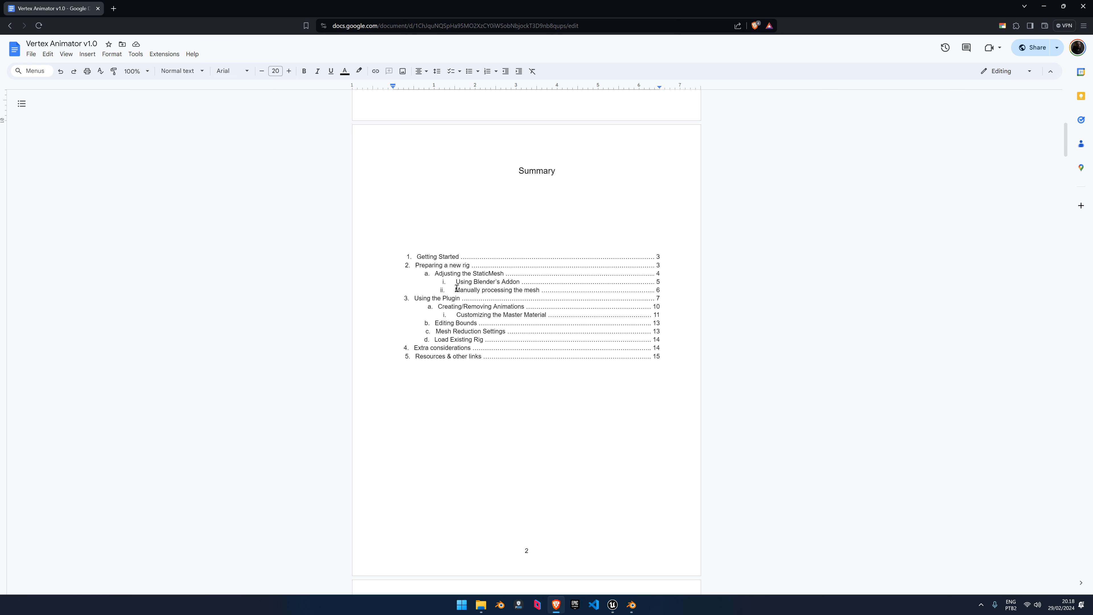
{"action": "left_click_drag", "start_coordinate": [457, 288], "coordinate": [531, 287]}
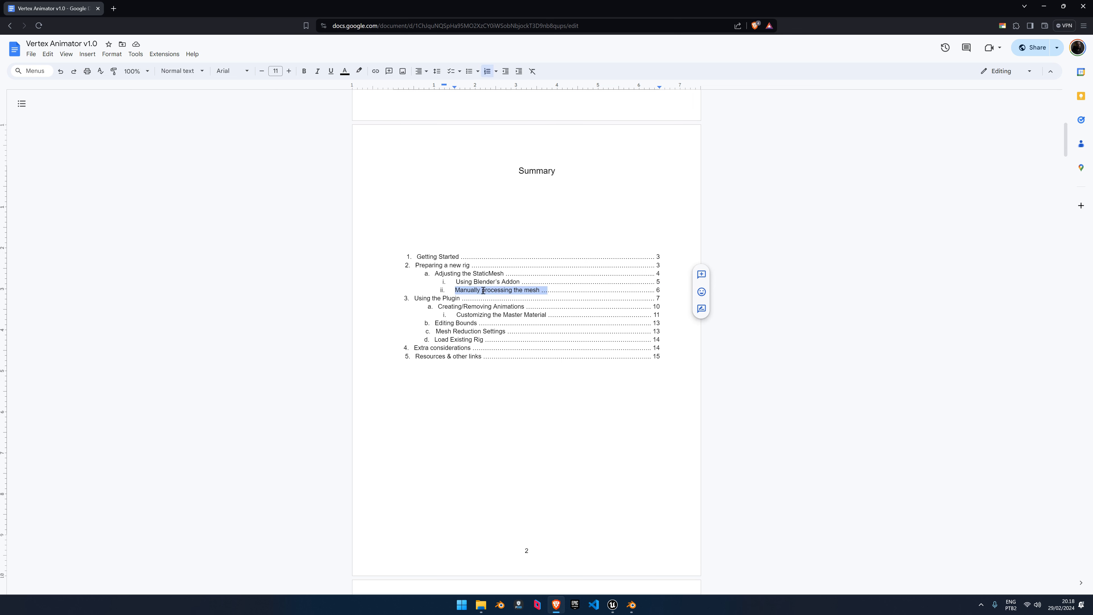
{"action": "scroll", "coordinate": [668, 283], "scroll_direction": "down", "scroll_amount": 20}
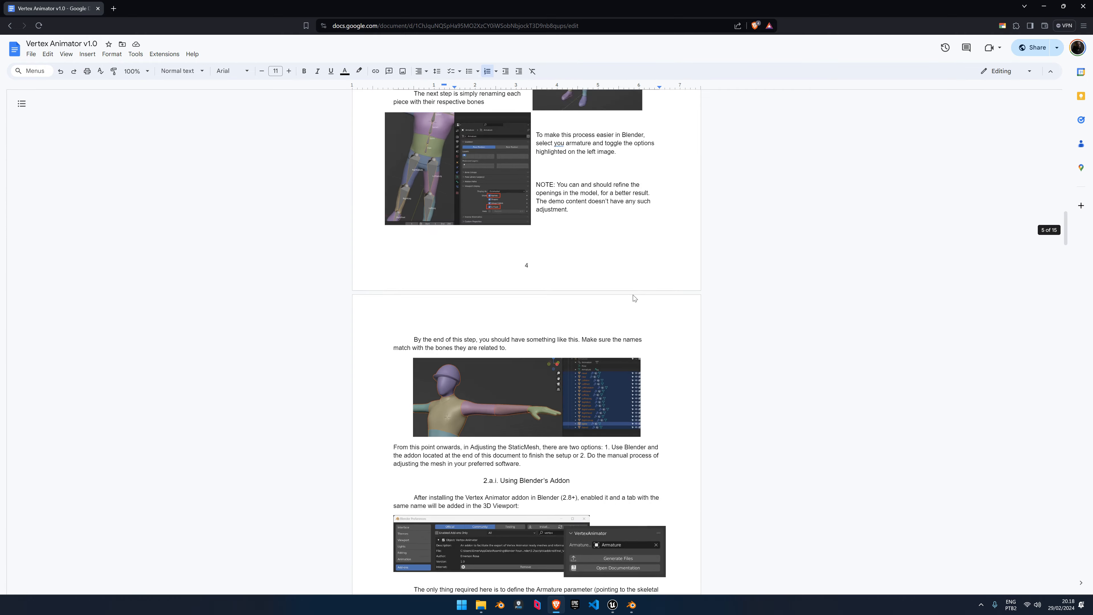
{"action": "scroll", "coordinate": [530, 271], "scroll_direction": "down", "scroll_amount": 9}
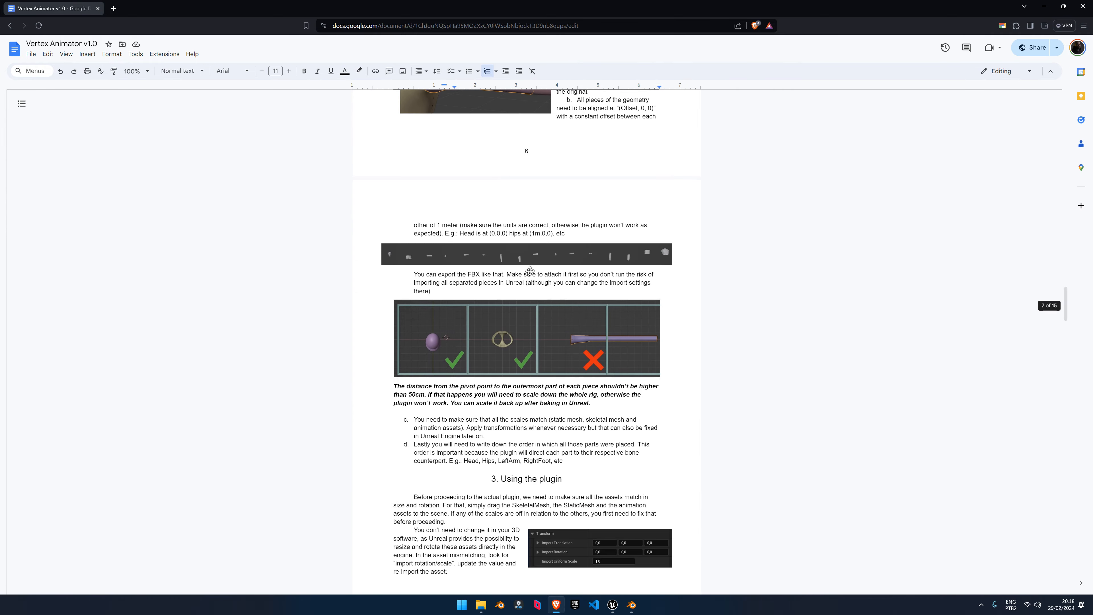
{"action": "scroll", "coordinate": [544, 297], "scroll_direction": "down", "scroll_amount": 3}
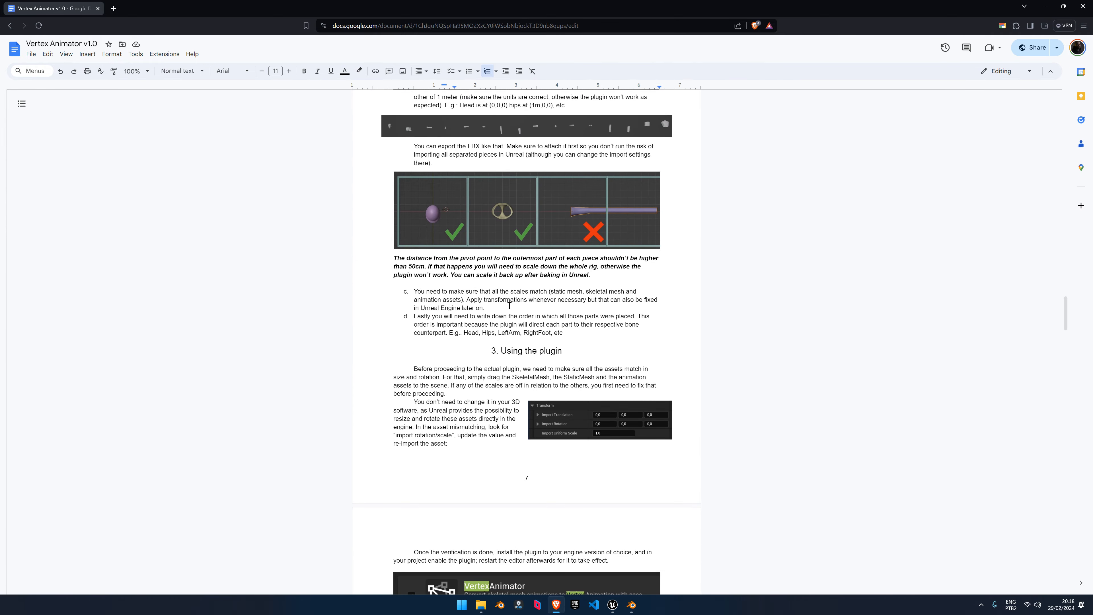
{"action": "scroll", "coordinate": [509, 306], "scroll_direction": "up", "scroll_amount": 2}
{"action": "scroll", "coordinate": [526, 237], "scroll_direction": "up", "scroll_amount": 10}
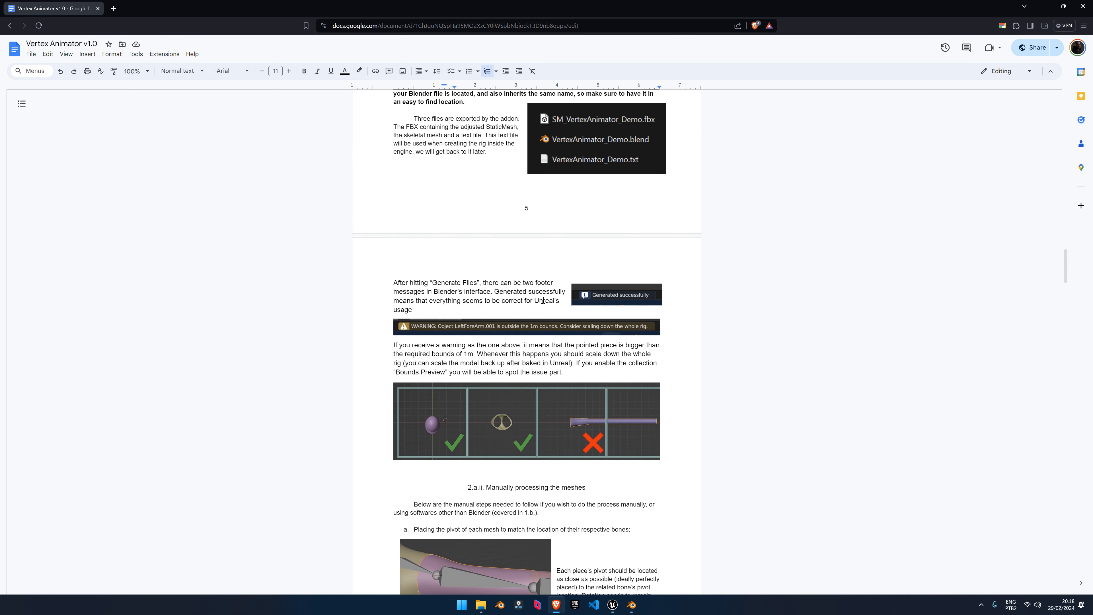
{"action": "scroll", "coordinate": [543, 300], "scroll_direction": "up", "scroll_amount": 20}
{"action": "scroll", "coordinate": [542, 318], "scroll_direction": "up", "scroll_amount": 7}
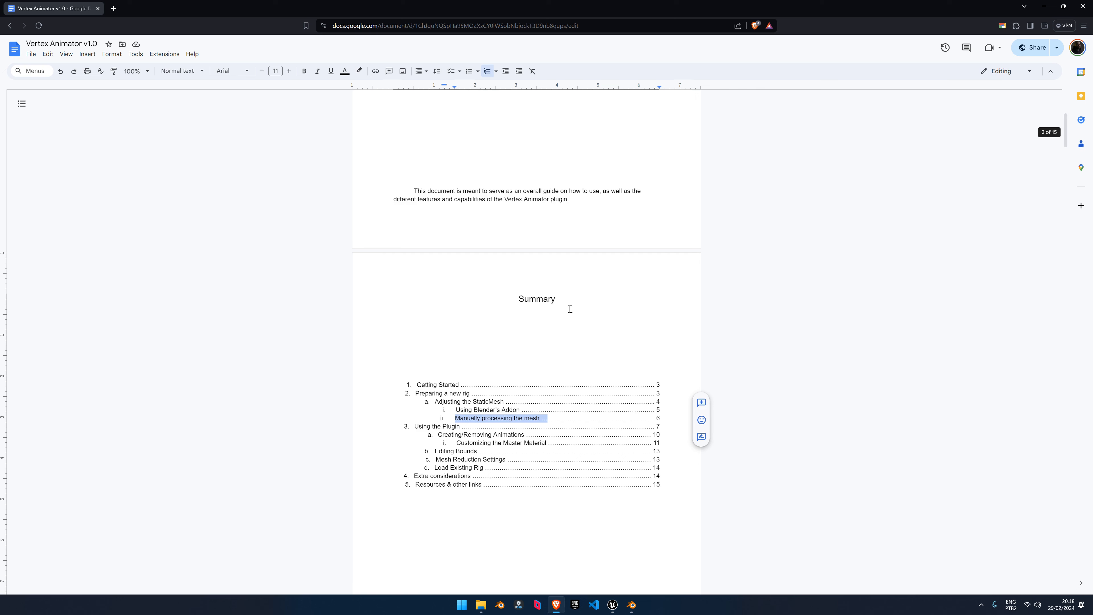
{"action": "key", "text": "alt+Tab"}
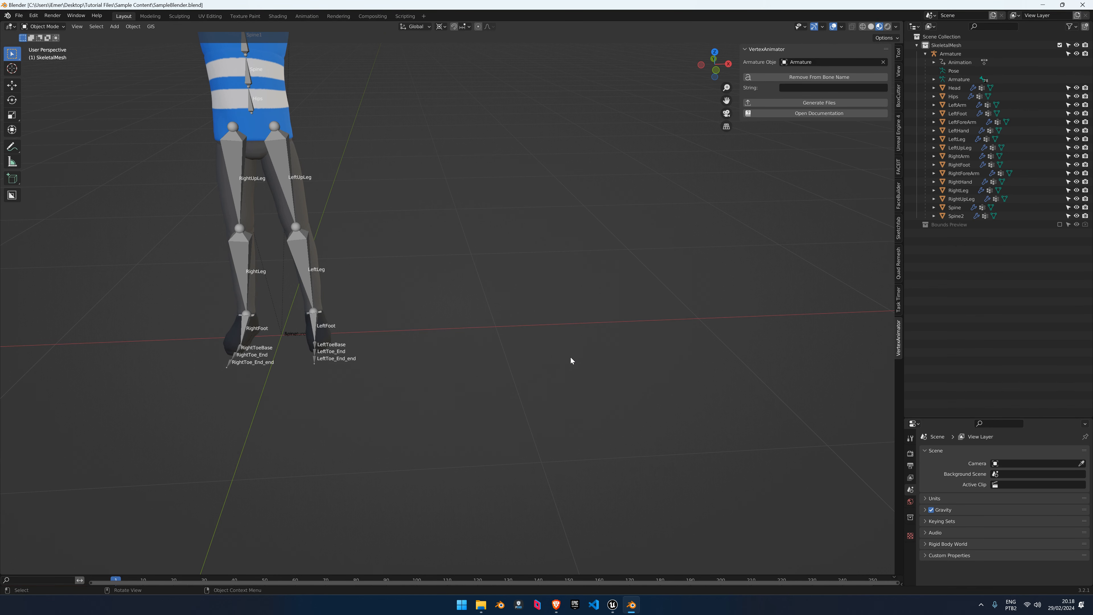
Frame the whole worker rig in the viewport, then close Blender and minimize the browser
{"action": "scroll", "coordinate": [515, 334], "scroll_direction": "down", "scroll_amount": 6}
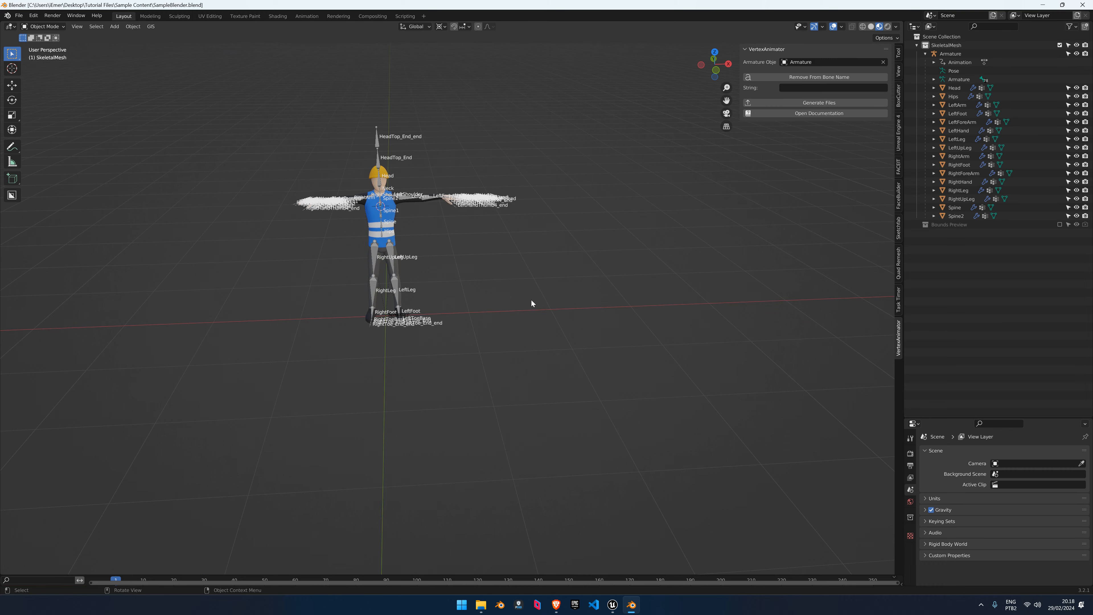
{"action": "scroll", "coordinate": [465, 280], "scroll_direction": "up", "scroll_amount": 4}
{"action": "middle_click_drag", "start_coordinate": [463, 280], "coordinate": [508, 329], "text": "shift"}
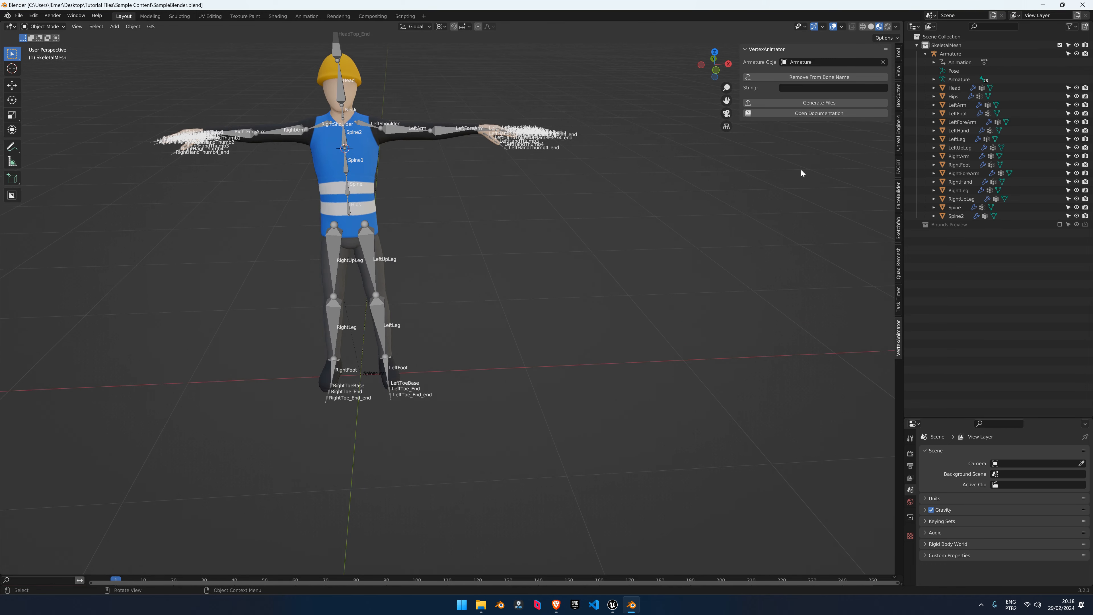
{"action": "left_click", "coordinate": [1082, 5]}
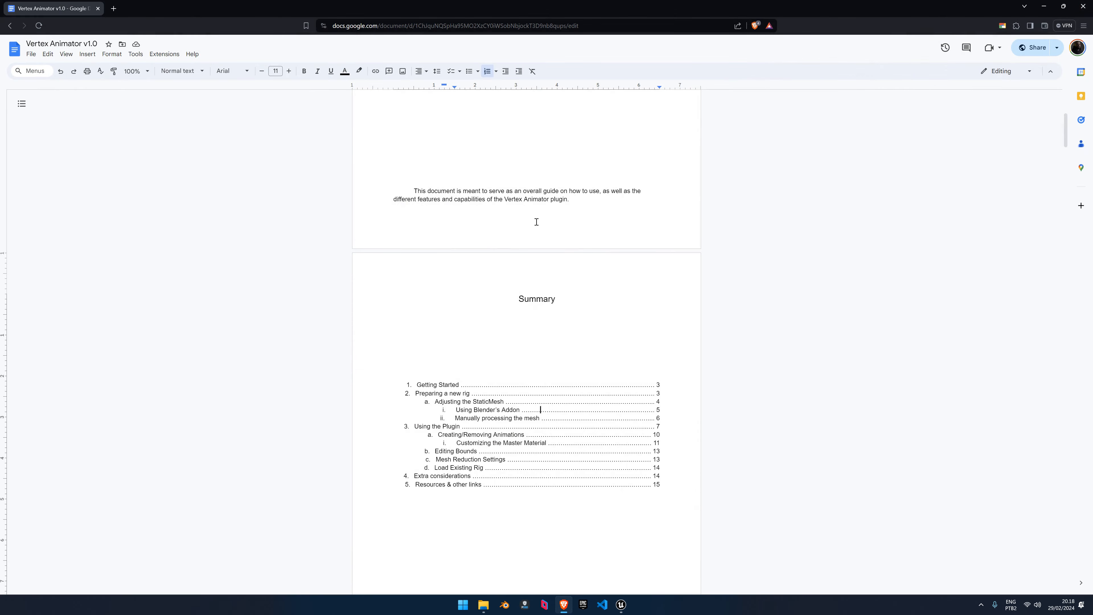
{"action": "left_click", "coordinate": [1045, 6]}
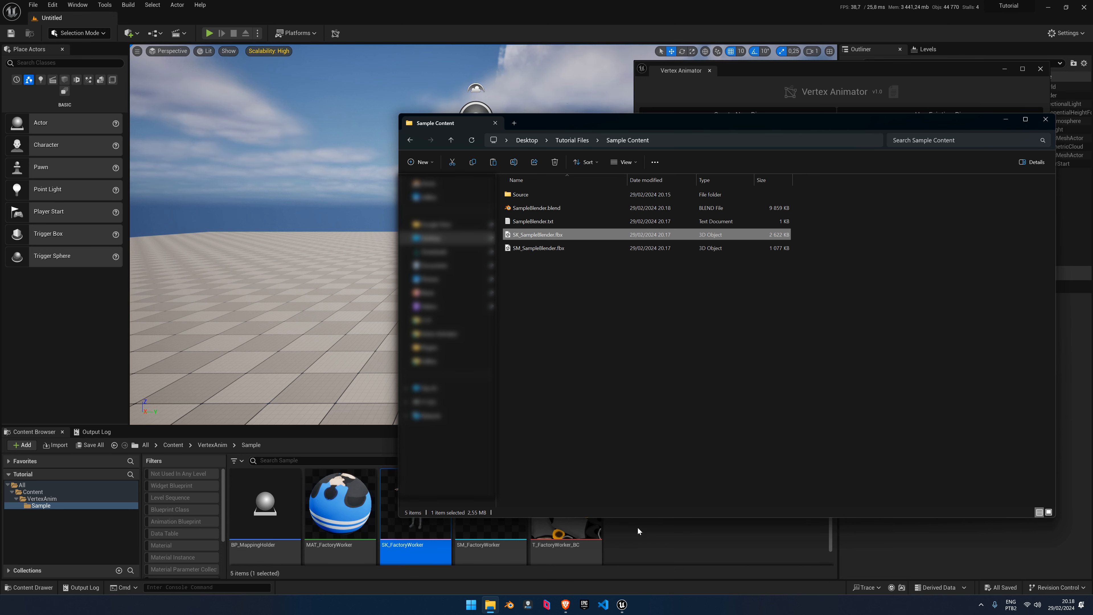
Create a new folder named Tutorial inside the VertexAnim folder
{"action": "left_click", "coordinate": [491, 605]}
{"action": "right_click", "coordinate": [42, 499]}
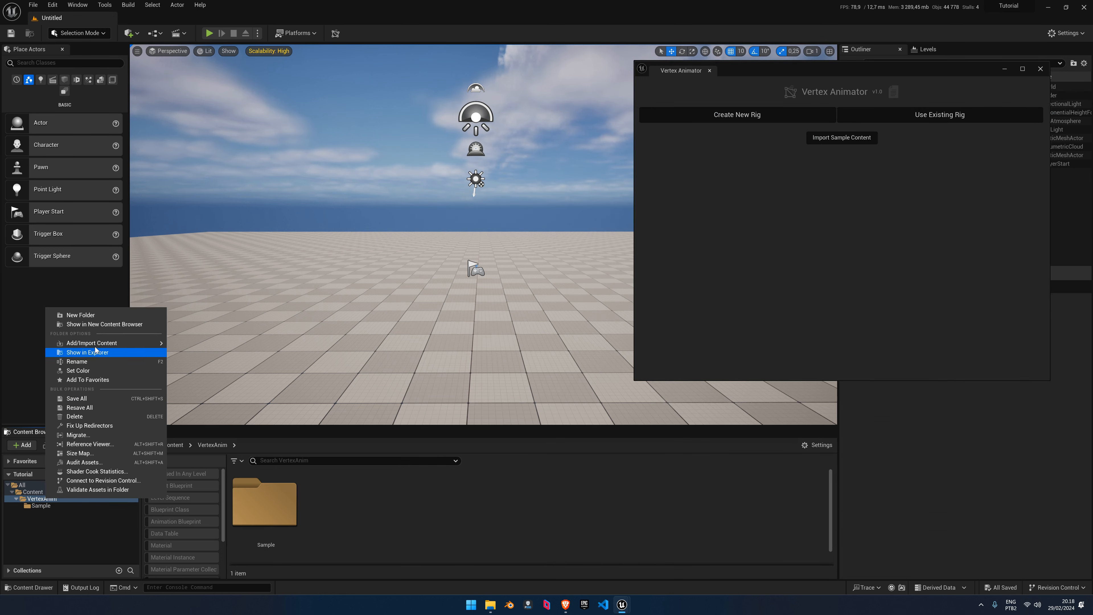
{"action": "left_click", "coordinate": [80, 315]}
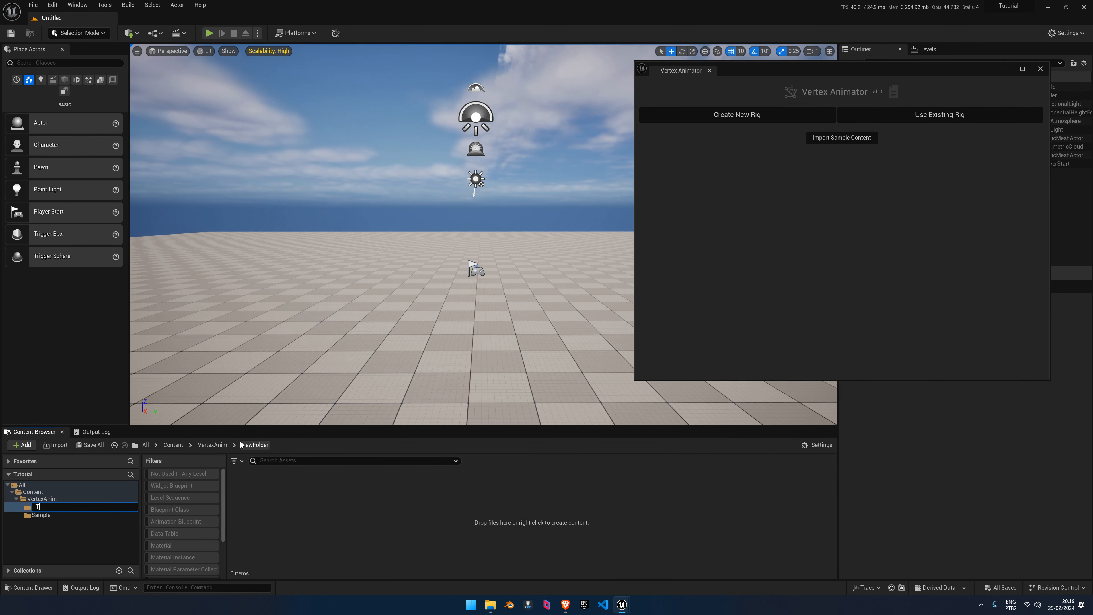
{"action": "type", "text": "Tutorial"}
{"action": "key", "text": "Return"}
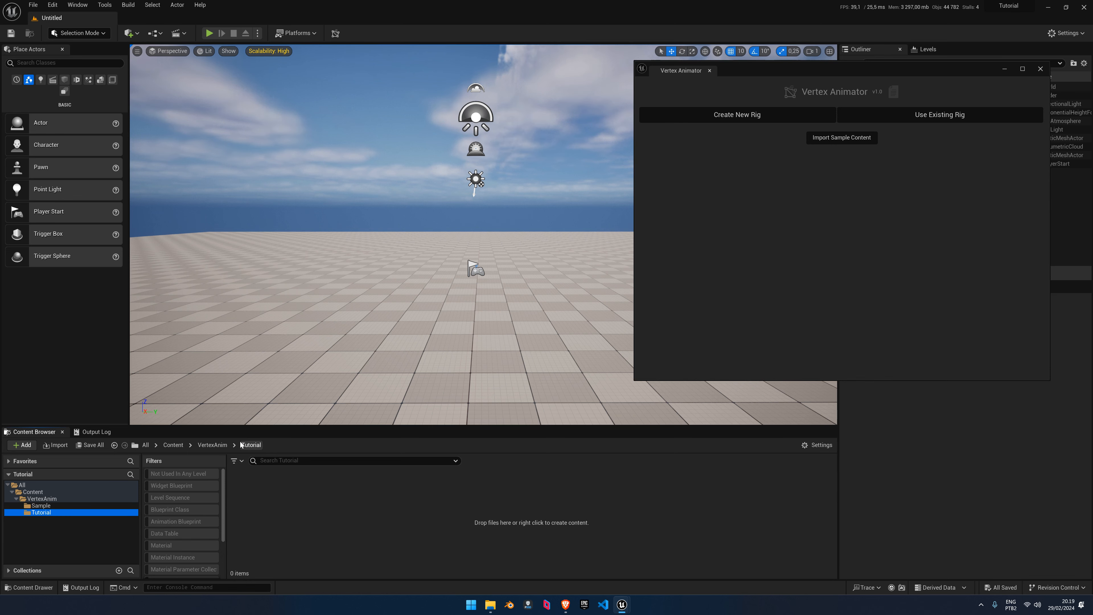
Import SK_SampleBlender.fbx from Desktop/Tutorial Files/Sample Content into the Tutorial folder
{"action": "left_click", "coordinate": [57, 447]}
{"action": "left_click", "coordinate": [43, 112]}
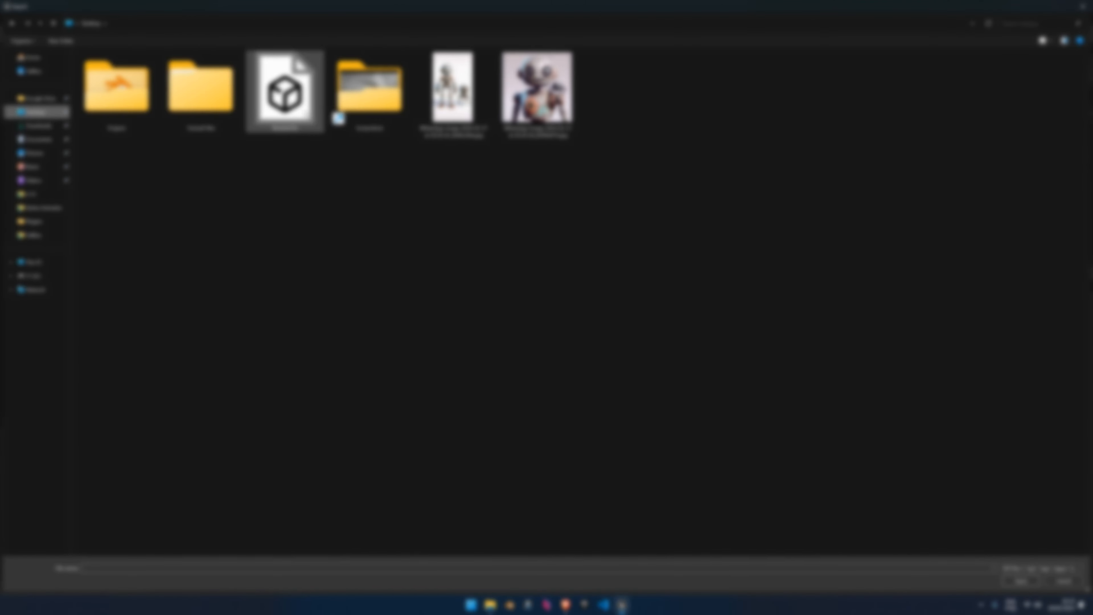
{"action": "double_click", "coordinate": [222, 111]}
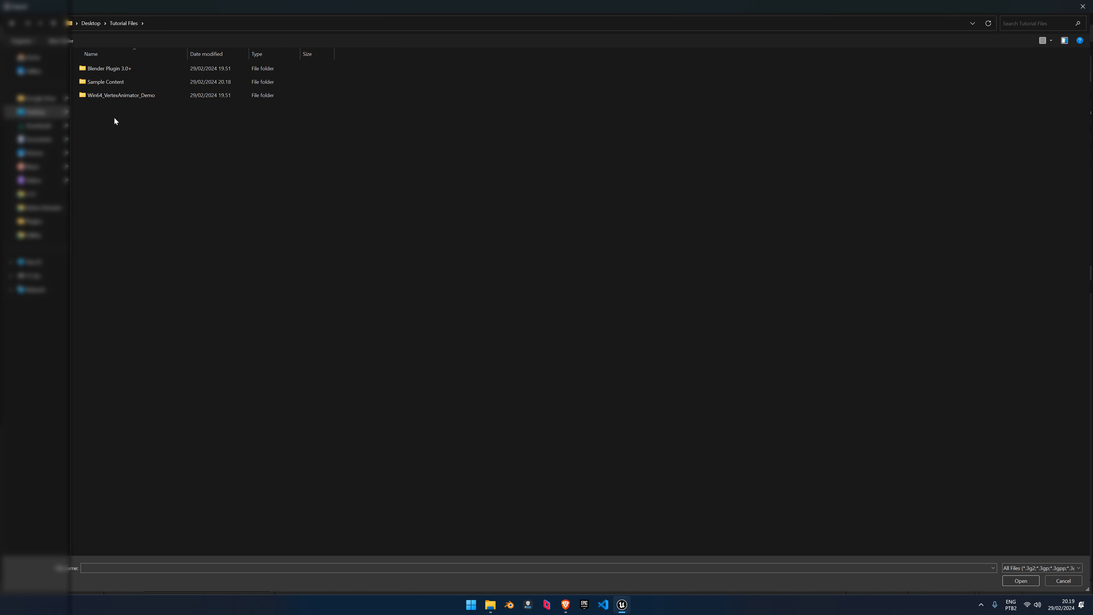
{"action": "double_click", "coordinate": [108, 81]}
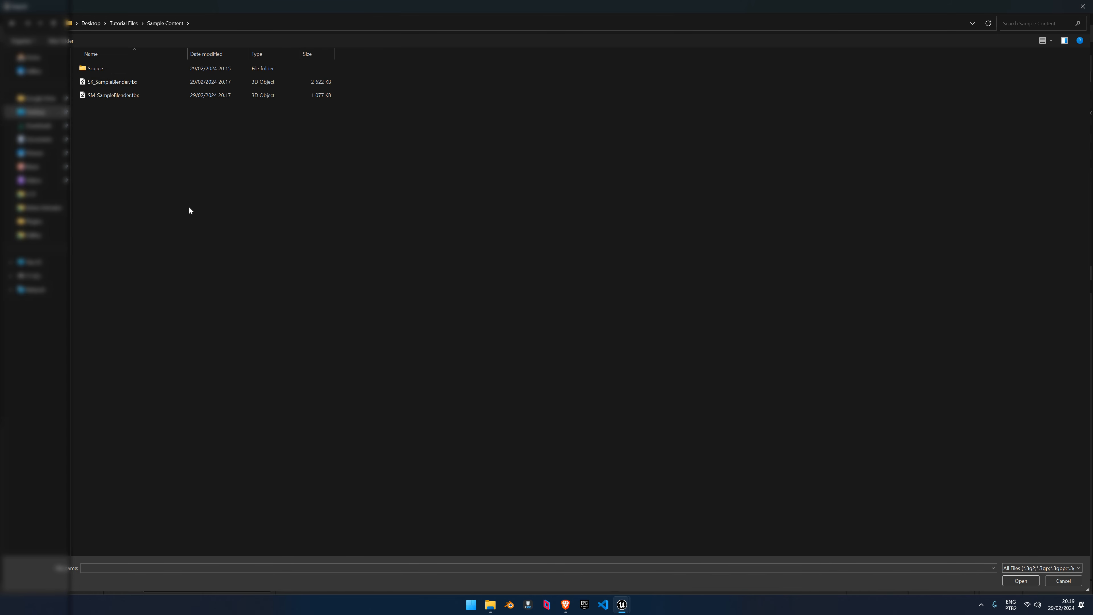
{"action": "double_click", "coordinate": [106, 81]}
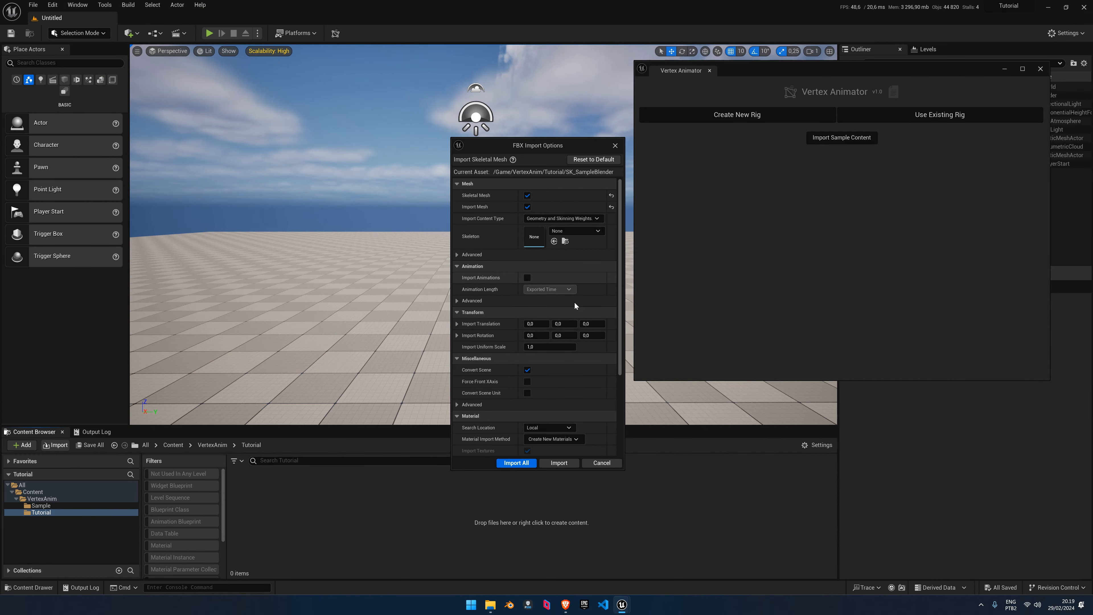
Import SK_SampleBlender with Material Import Method set to Do Not Create Material
{"action": "left_click", "coordinate": [556, 439]}
{"action": "left_click", "coordinate": [561, 471]}
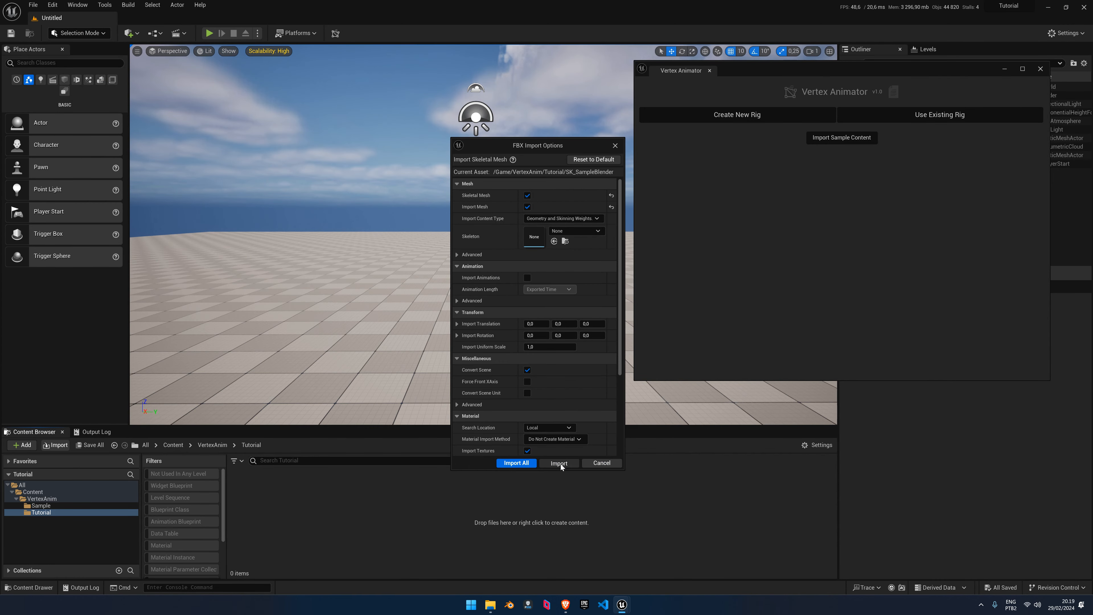
{"action": "left_click", "coordinate": [559, 464]}
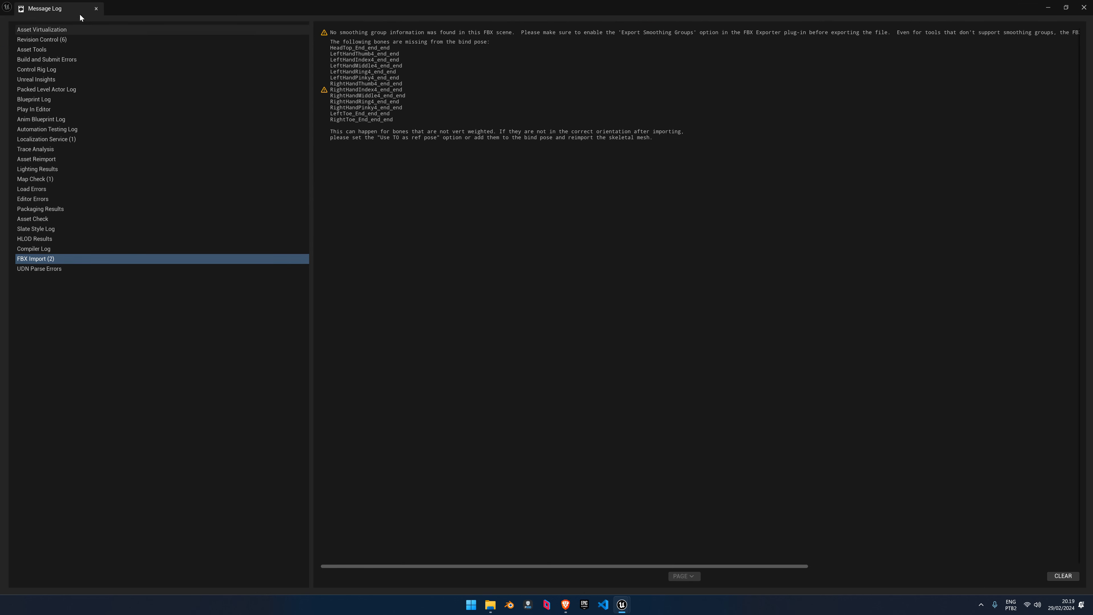
{"action": "left_click", "coordinate": [97, 8]}
{"action": "left_click", "coordinate": [542, 539]}
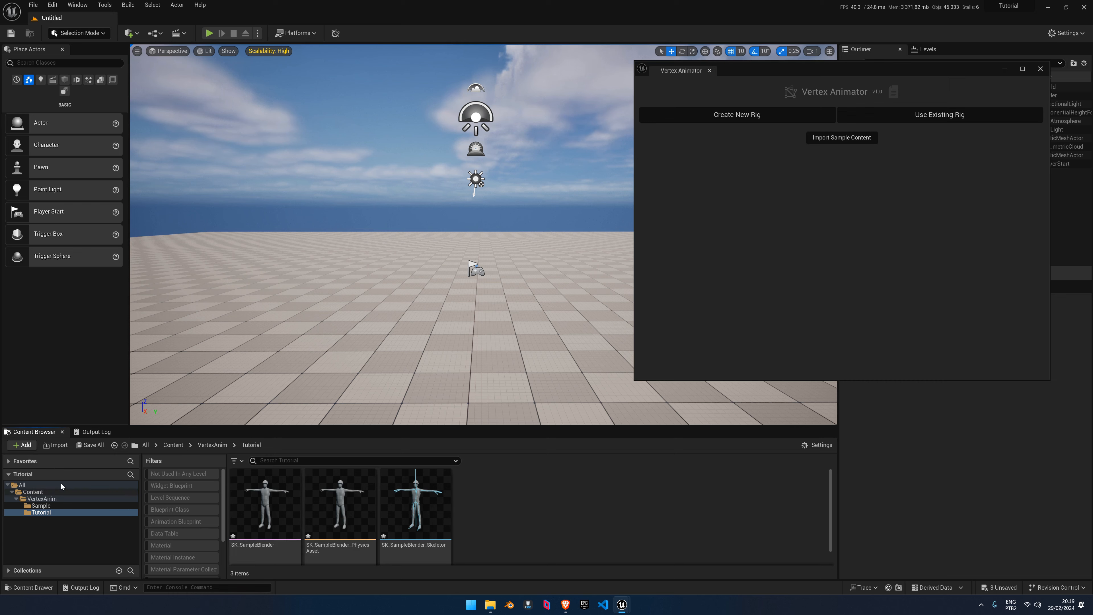
Import SM_SampleBlender.fbx into Tutorial with Import Textures unchecked
{"action": "left_click", "coordinate": [55, 446]}
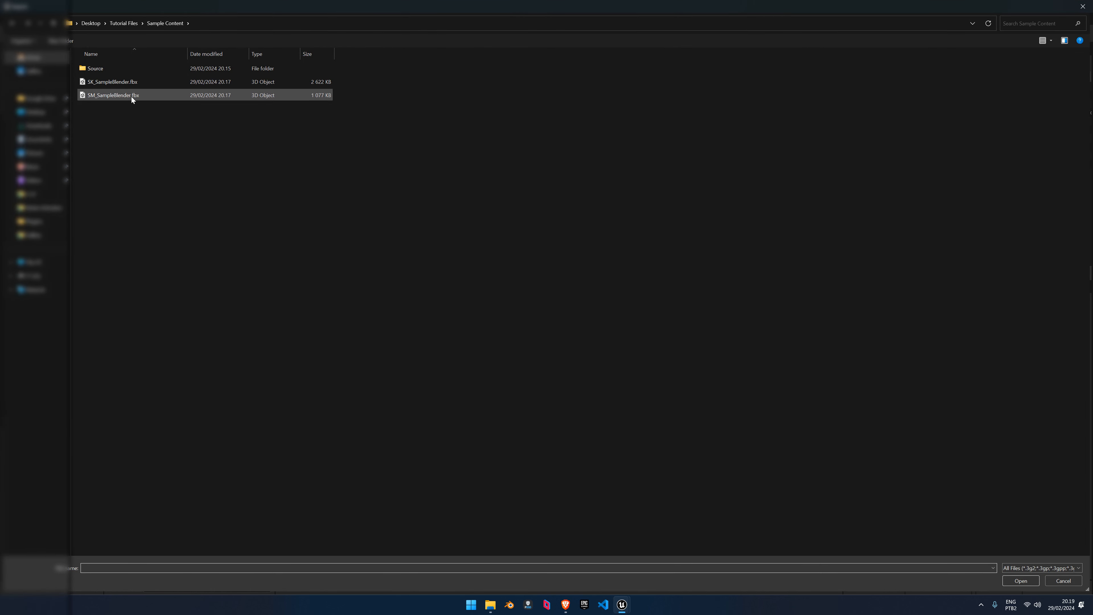
{"action": "double_click", "coordinate": [132, 96]}
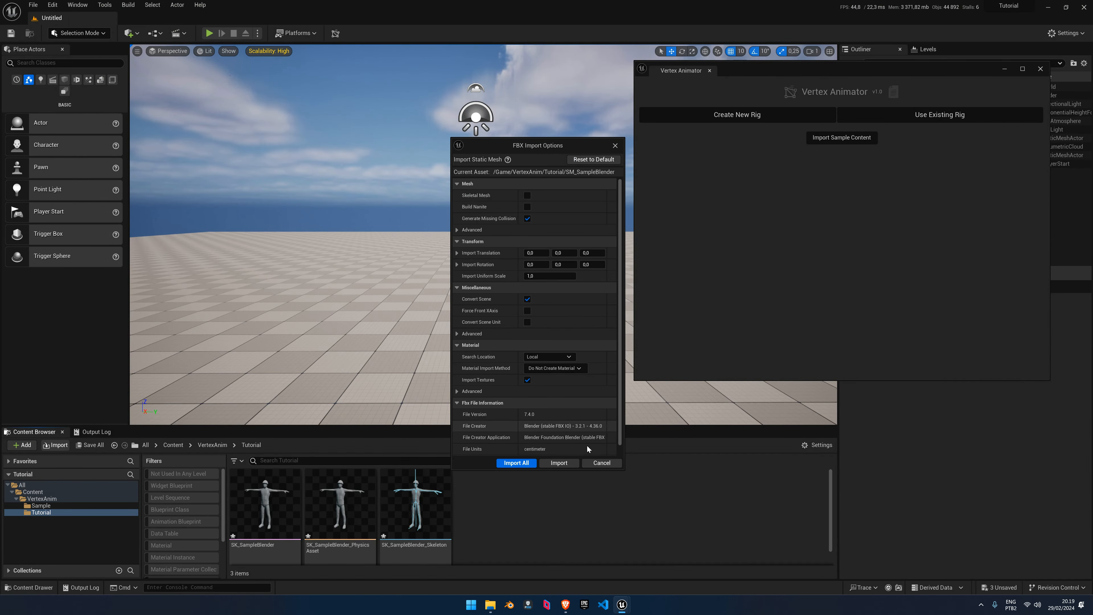
{"action": "left_click", "coordinate": [528, 380]}
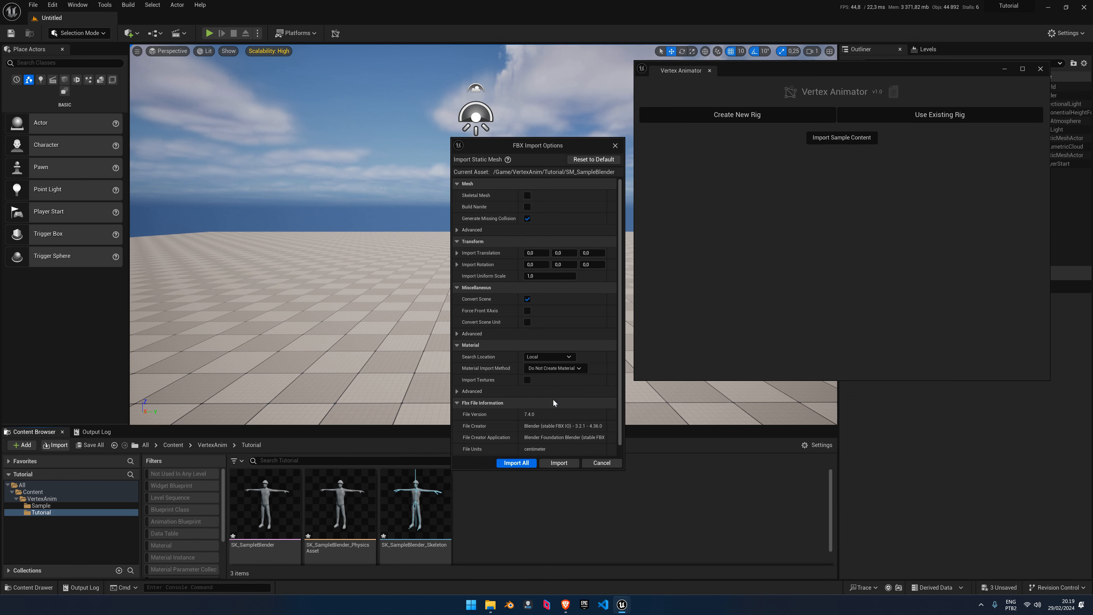
{"action": "left_click", "coordinate": [559, 463]}
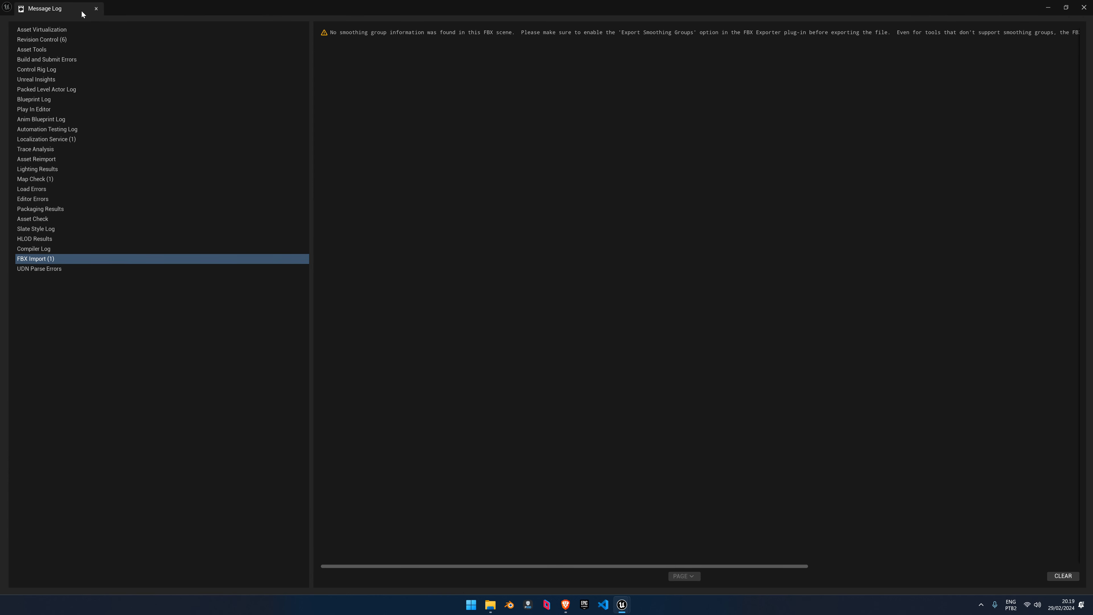
{"action": "left_click", "coordinate": [96, 9]}
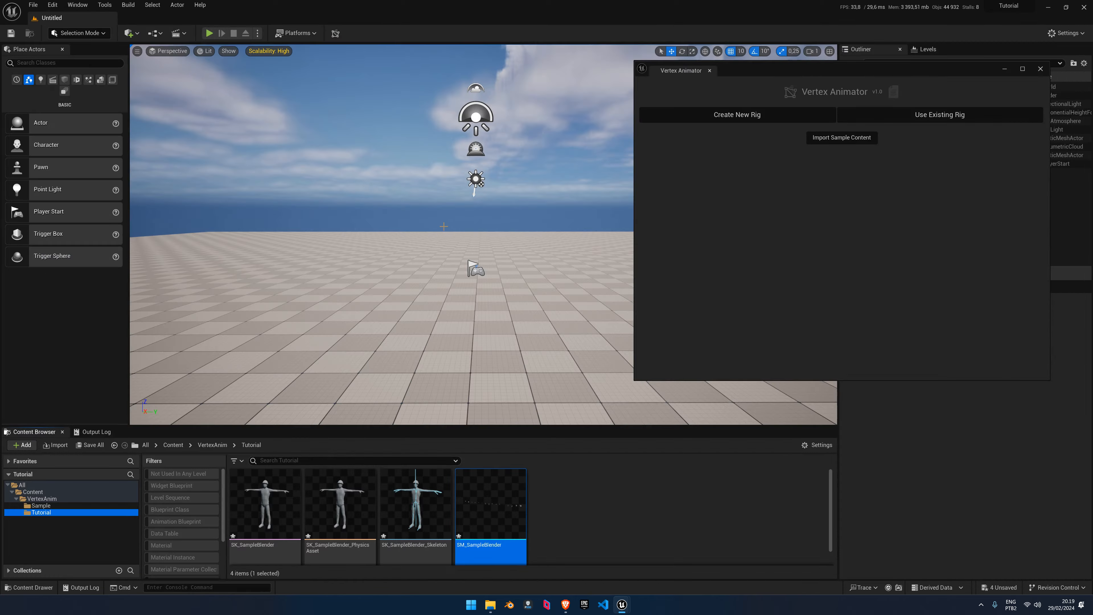
Place SK_SampleBlender and SM_SampleBlender in the level, moving the helmet onto the character's head
{"action": "right_click_drag", "start_coordinate": [489, 257], "coordinate": [490, 262]}
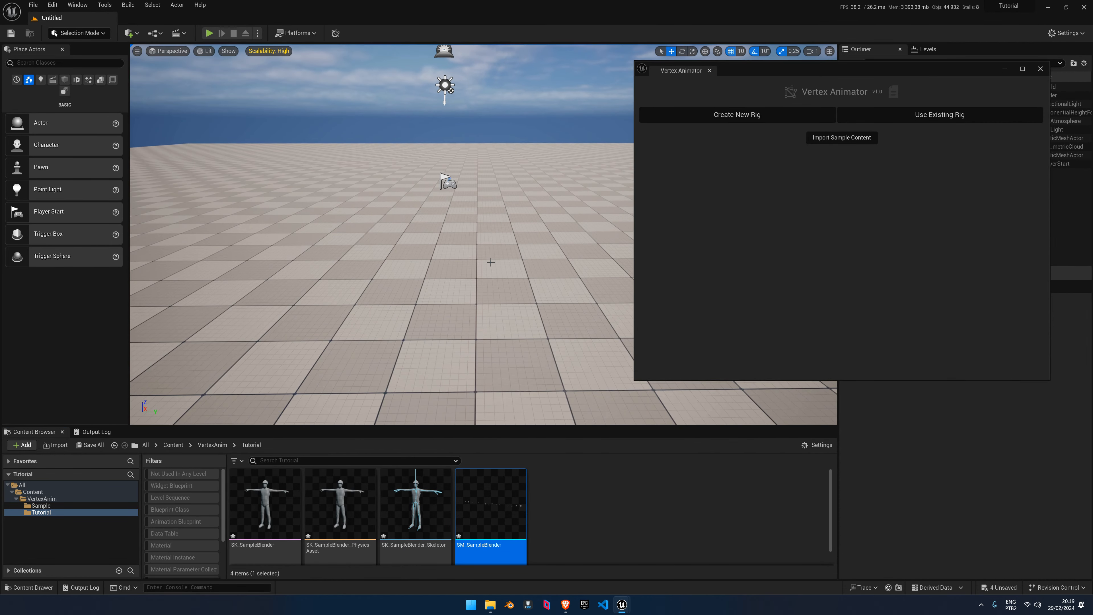
{"action": "left_click_drag", "start_coordinate": [265, 504], "coordinate": [390, 338]}
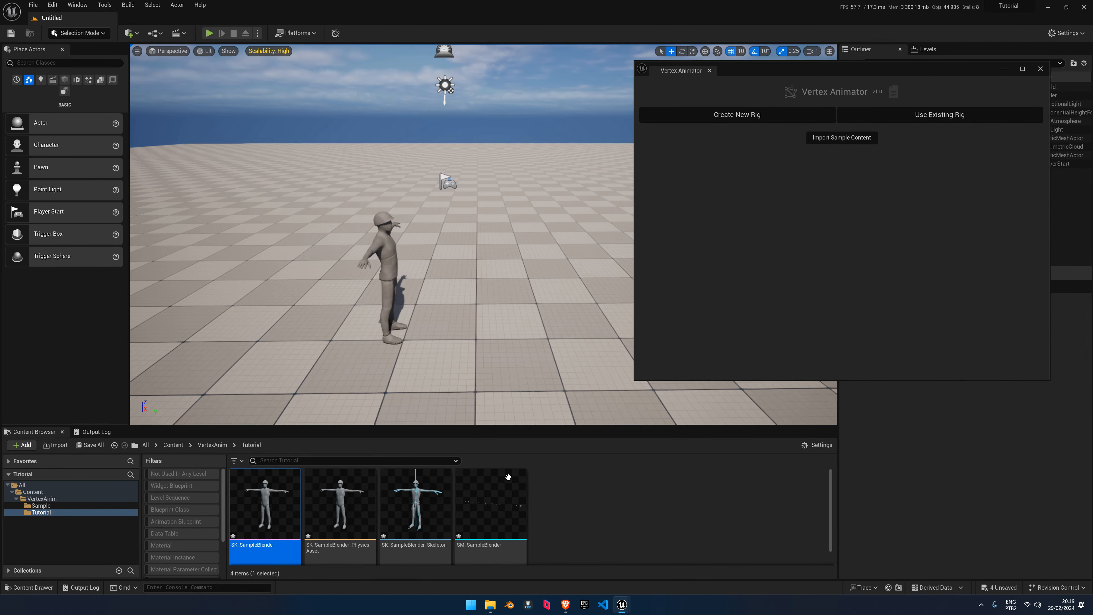
{"action": "left_click_drag", "start_coordinate": [490, 504], "coordinate": [410, 336]}
{"action": "right_click_drag", "start_coordinate": [410, 336], "coordinate": [282, 317]}
{"action": "scroll", "coordinate": [297, 323], "scroll_direction": "down", "scroll_amount": 1}
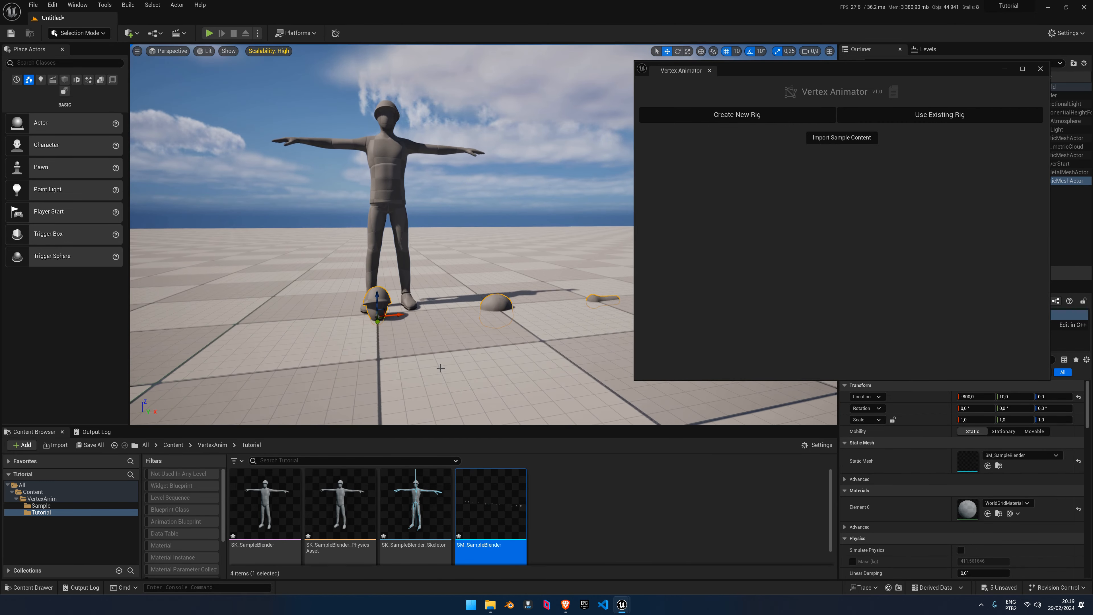
{"action": "left_click_drag", "start_coordinate": [385, 311], "coordinate": [394, 121]}
{"action": "key", "text": "a"}
{"action": "right_click_drag", "start_coordinate": [394, 121], "coordinate": [373, 169]}
{"action": "left_click_drag", "start_coordinate": [418, 237], "coordinate": [502, 309]}
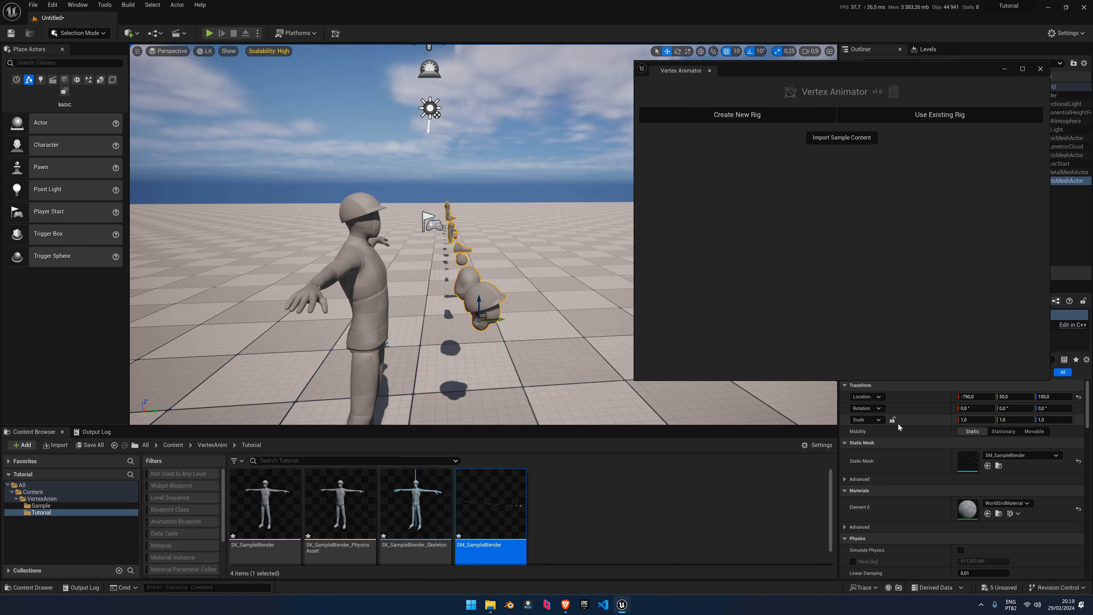
Scale the placed body-part meshes to 0,1 and inspect them around the character
{"action": "left_click", "coordinate": [973, 419]}
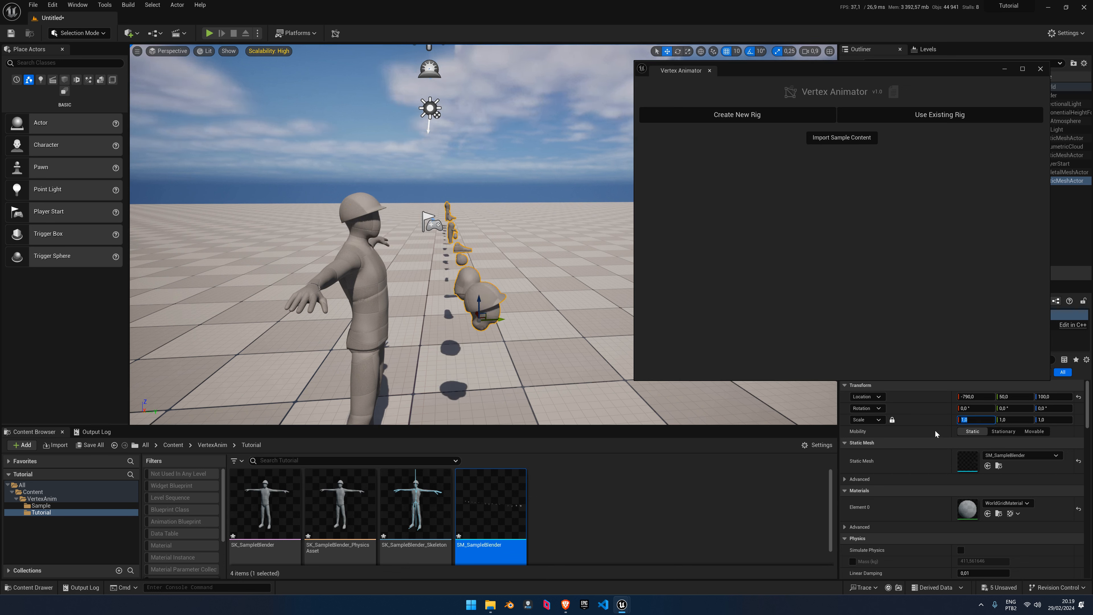
{"action": "key", "text": "BackSpace"}
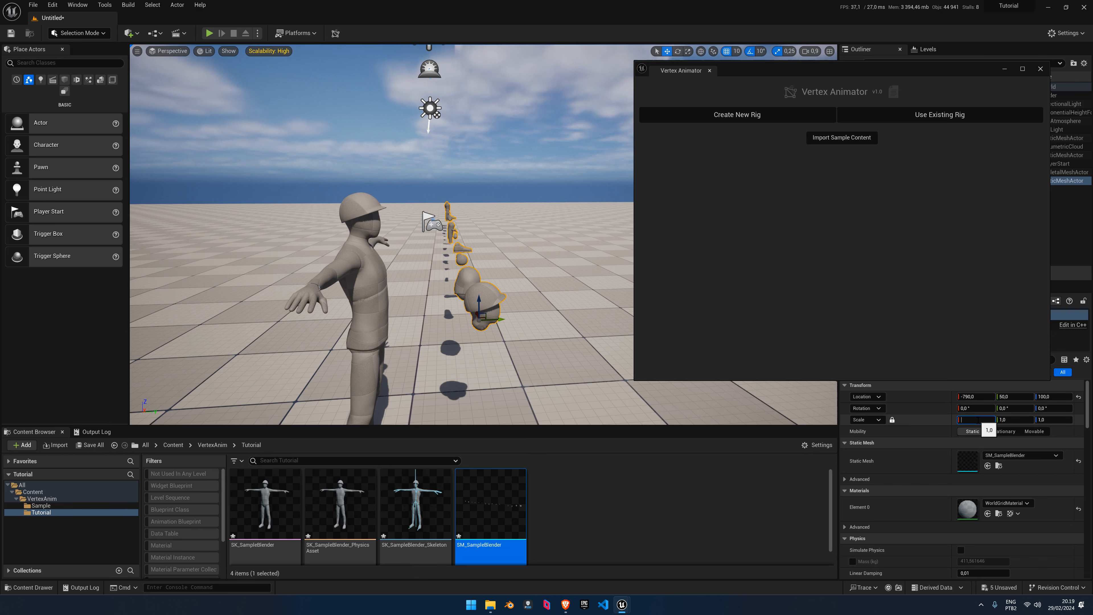
{"action": "type", "text": "0,1"}
{"action": "key", "text": "Return"}
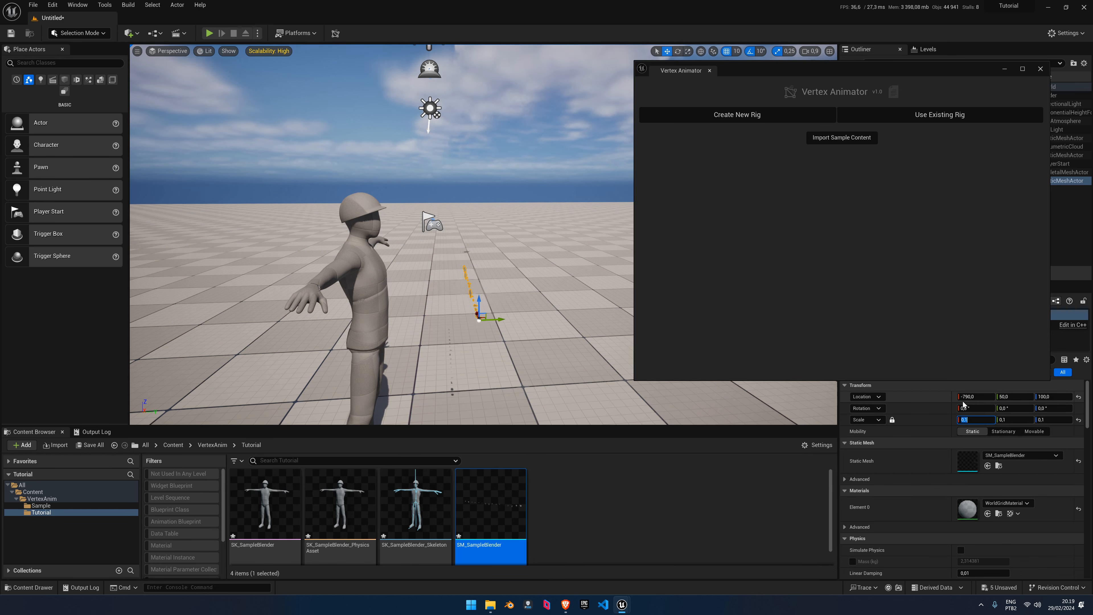
{"action": "key", "text": "d"}
{"action": "right_click_drag", "start_coordinate": [580, 293], "coordinate": [495, 317]}
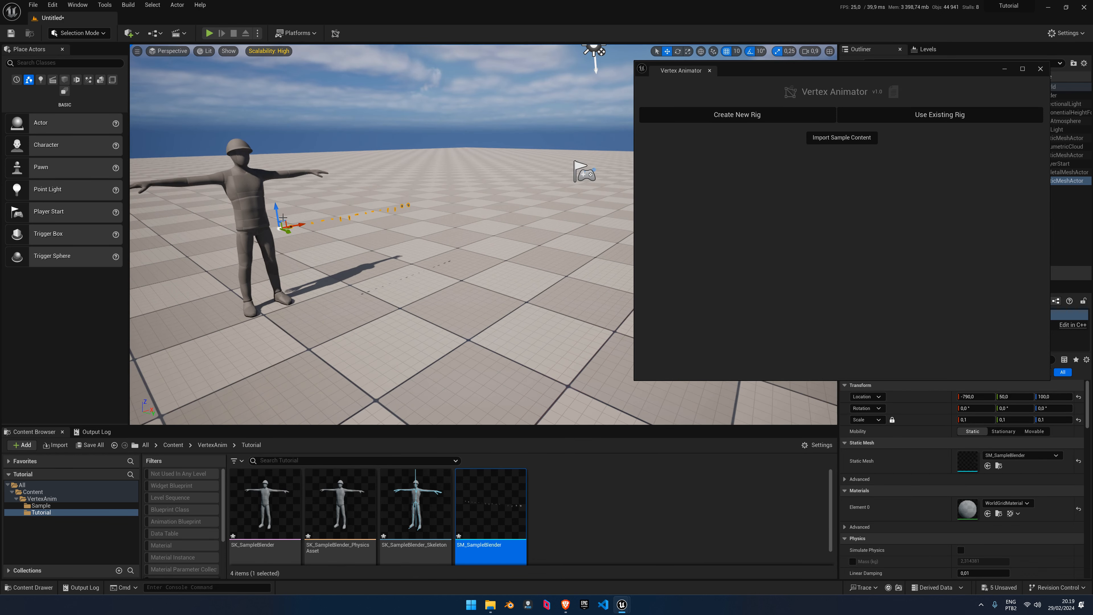
{"action": "key", "text": "a"}
{"action": "mouse_move", "coordinate": [329, 221]}
{"action": "right_mouse_down"}
{"action": "mouse_move", "coordinate": [279, 231]}
{"action": "mouse_move", "coordinate": [323, 233]}
{"action": "right_mouse_up"}
{"action": "key", "text": "w"}
{"action": "right_click_drag", "start_coordinate": [267, 136], "coordinate": [267, 136]}
{"action": "key", "text": "a"}
Undo the scale, delete the test meshes from the level, and save the four Tutorial assets
{"action": "key", "text": "ctrl+z"}
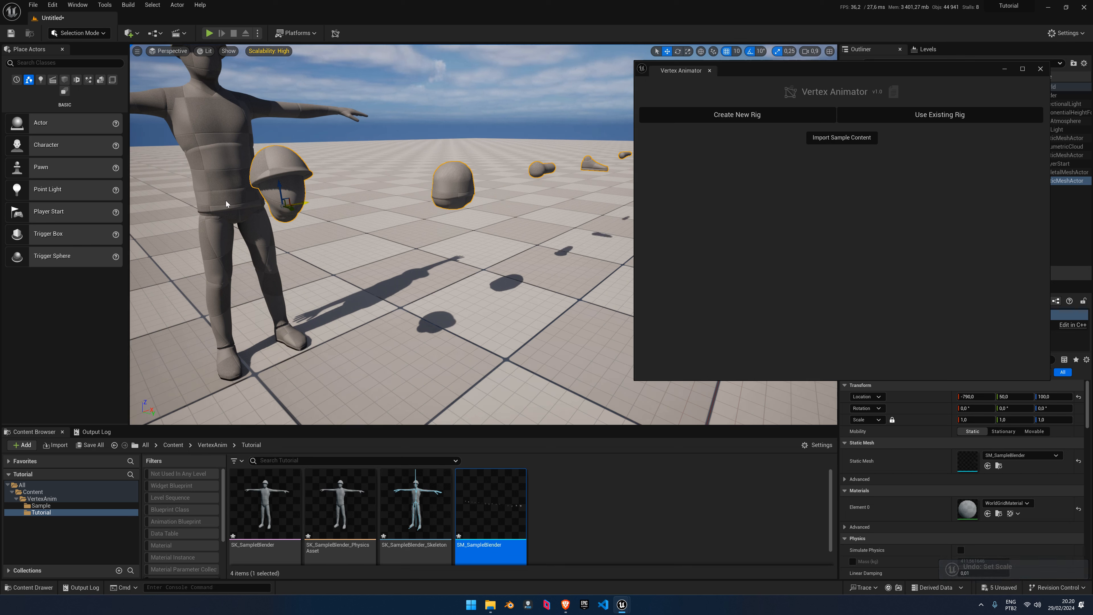
{"action": "key", "text": "Delete"}
{"action": "left_click", "coordinate": [550, 512]}
{"action": "left_click", "coordinate": [89, 445]}
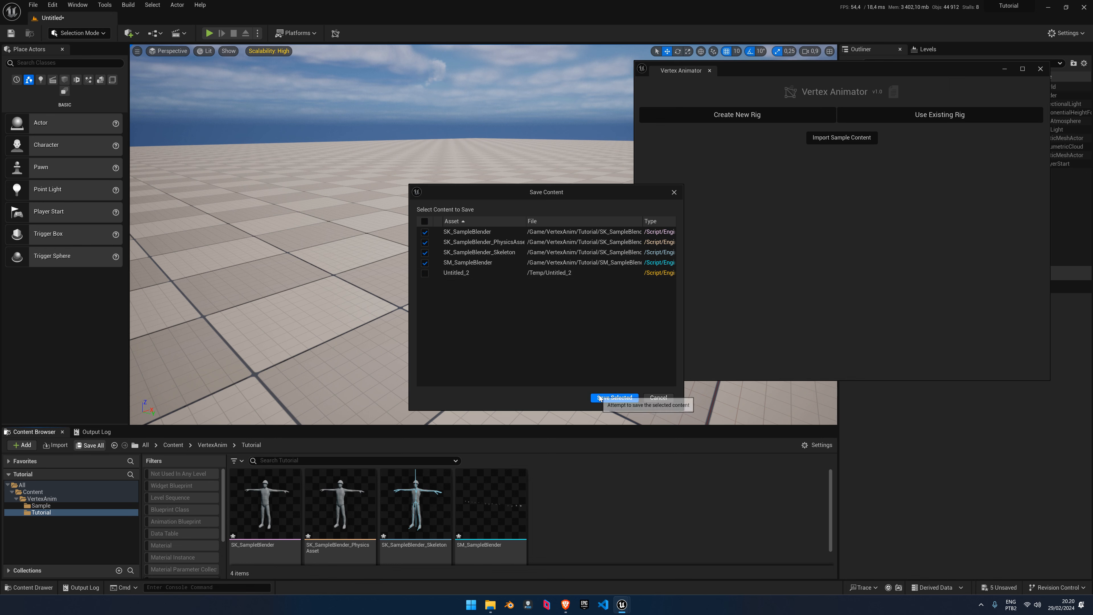
{"action": "left_click", "coordinate": [612, 398]}
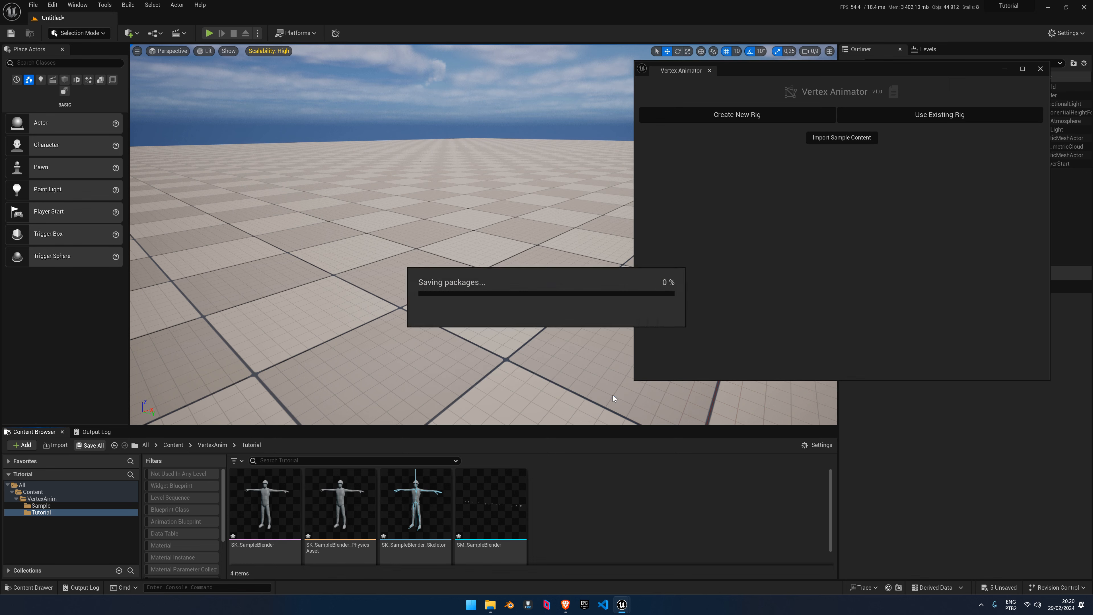
Open the Mixamo site in a new browser tab
{"action": "left_click", "coordinate": [563, 607]}
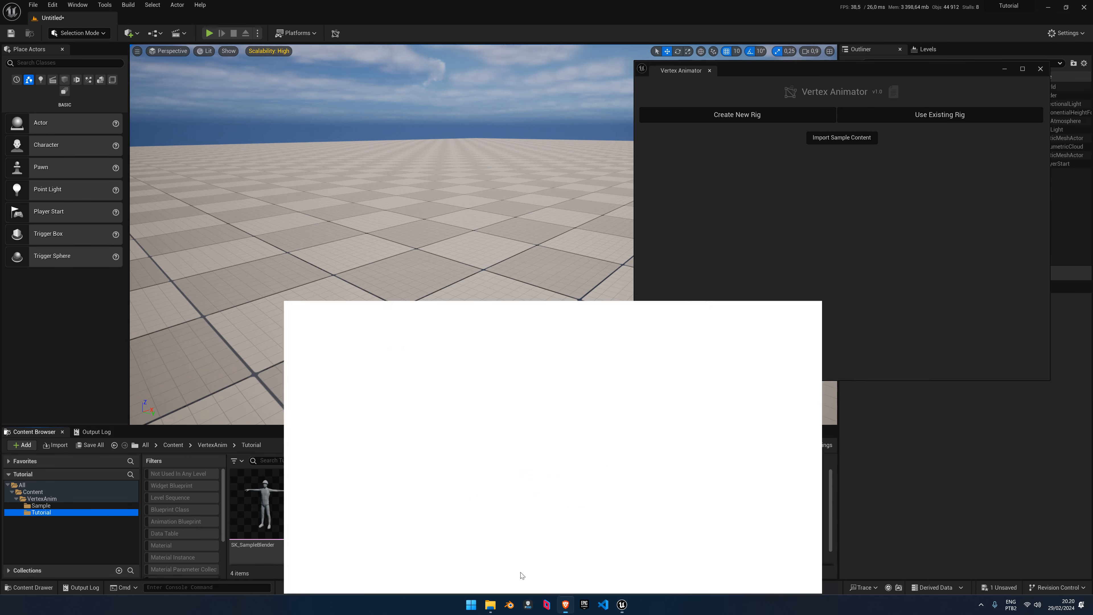
{"action": "left_click", "coordinate": [114, 9]}
{"action": "type", "text": "mixamo.com/#/"}
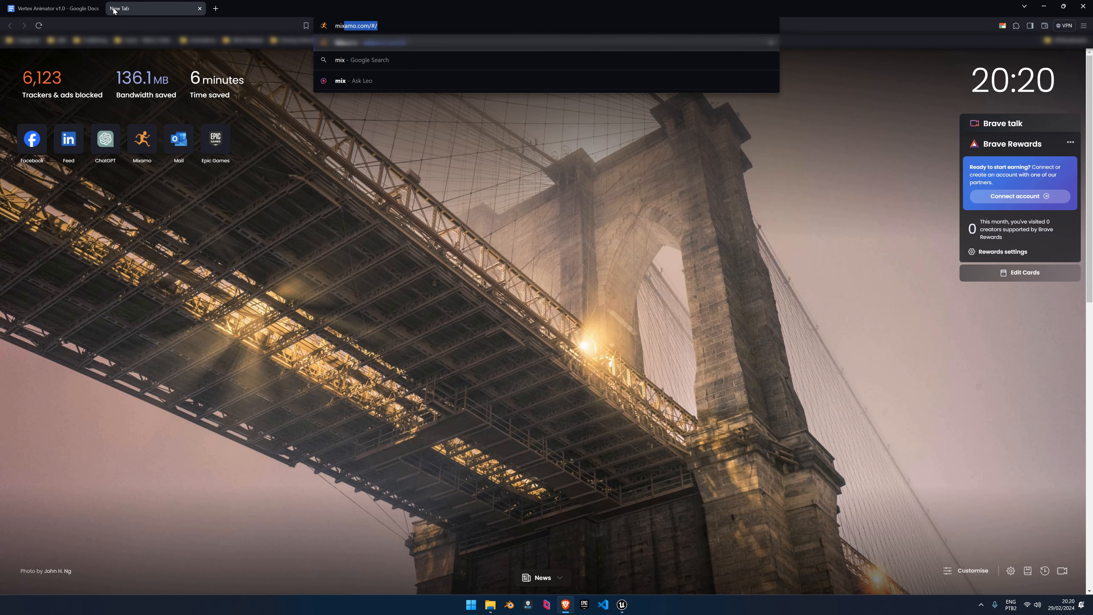
{"action": "key", "text": "Return"}
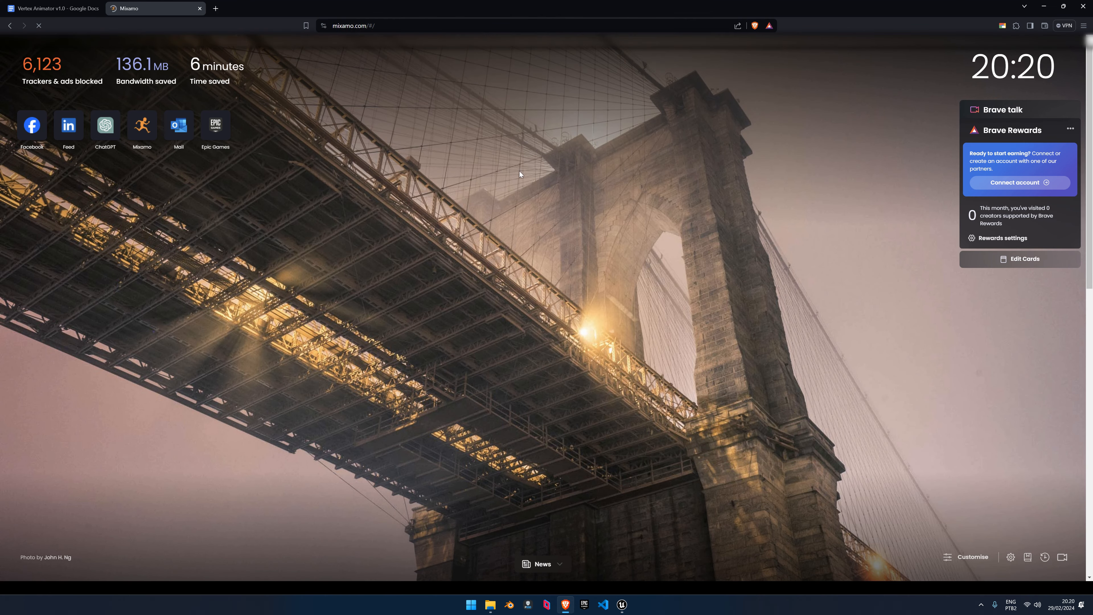
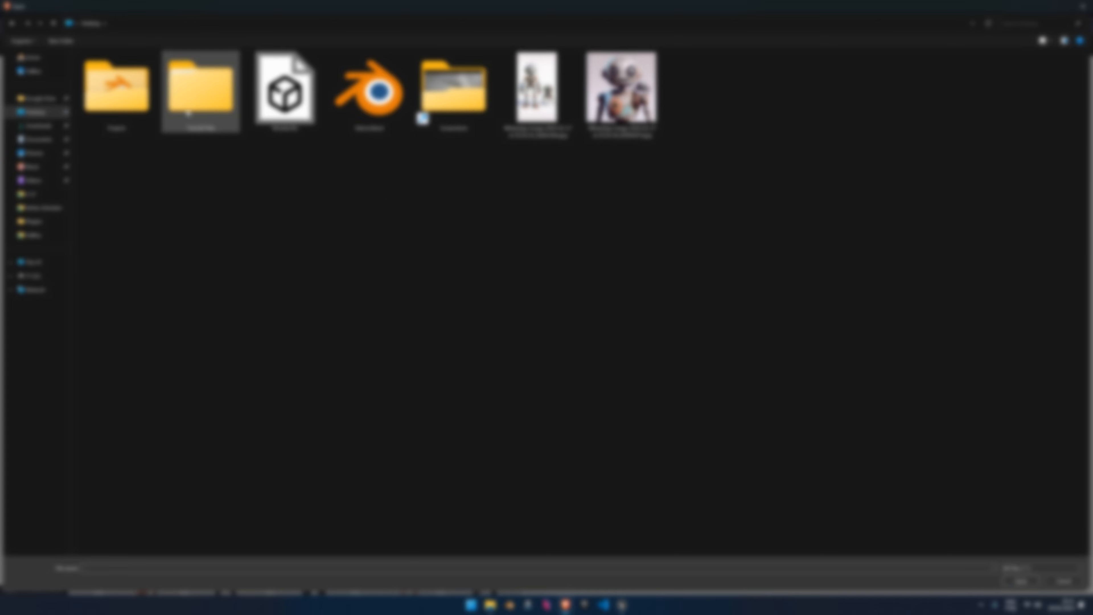
Upload SK_SampleBlender.fbx from Tutorial Files > Sample Content and accept it through the Auto-Rigger
{"action": "double_click", "coordinate": [187, 113]}
{"action": "double_click", "coordinate": [102, 93]}
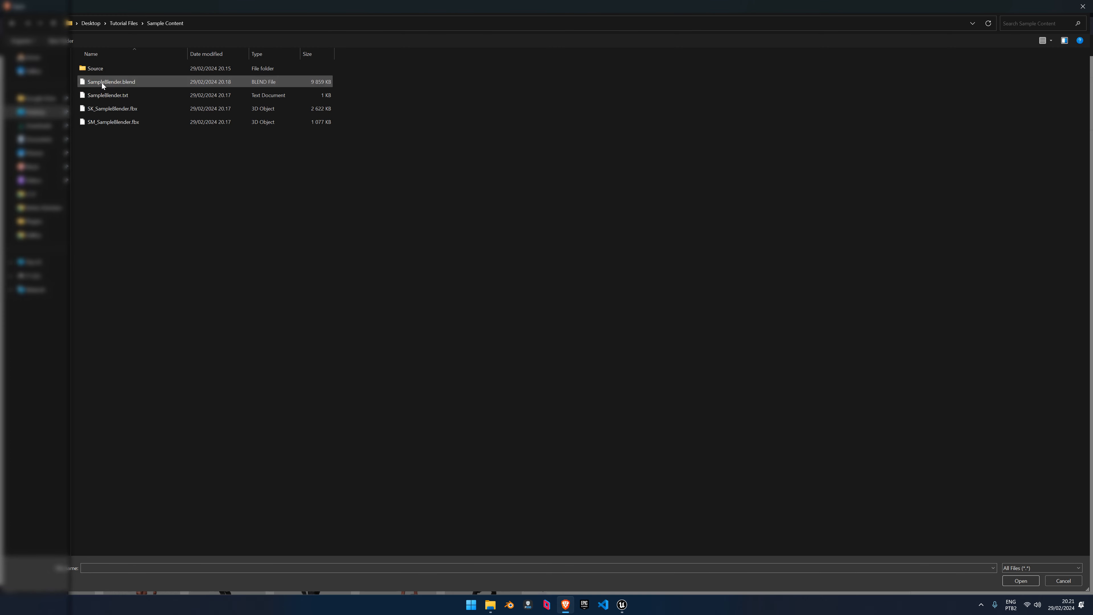
{"action": "double_click", "coordinate": [102, 110]}
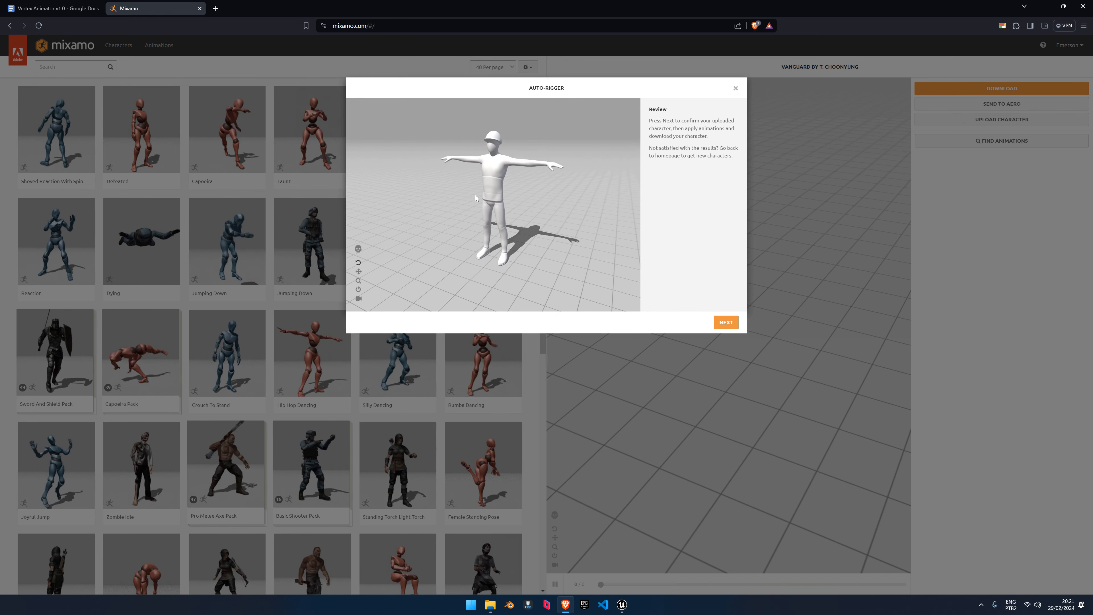
{"action": "left_click", "coordinate": [732, 324]}
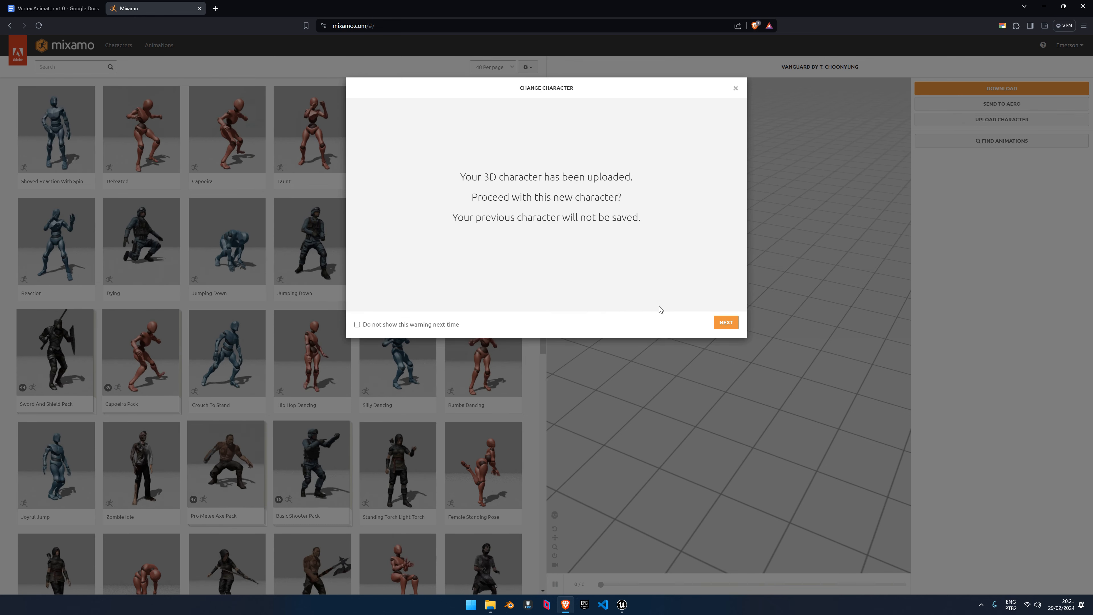
{"action": "left_click", "coordinate": [738, 326]}
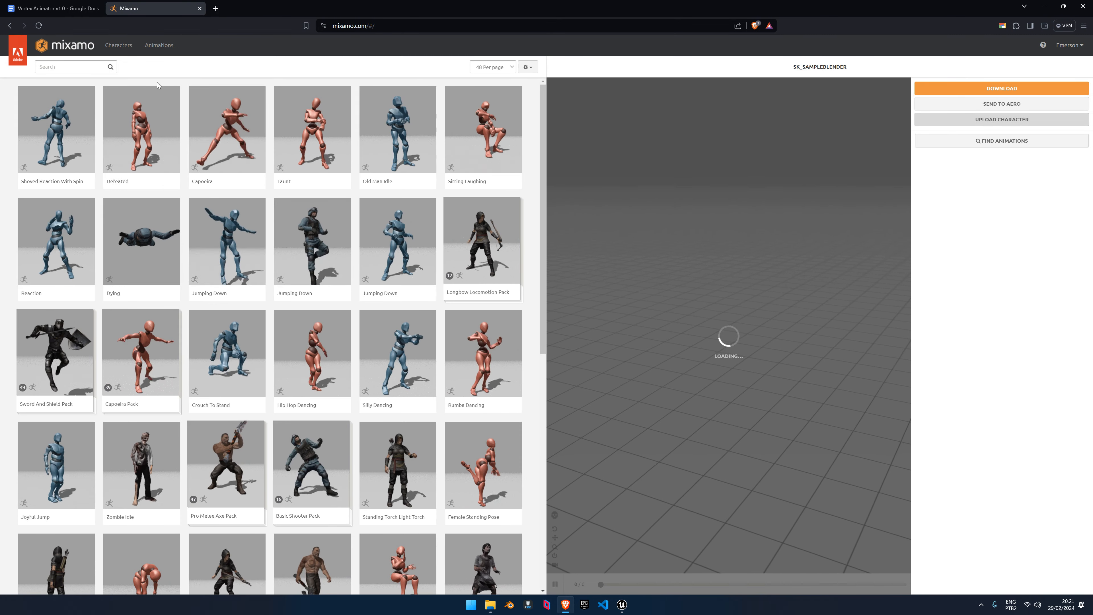
{"action": "left_click", "coordinate": [66, 69]}
Search 'dance', apply Tut Hip Hop Dance and download it Without Skin
{"action": "type", "text": "dance"}
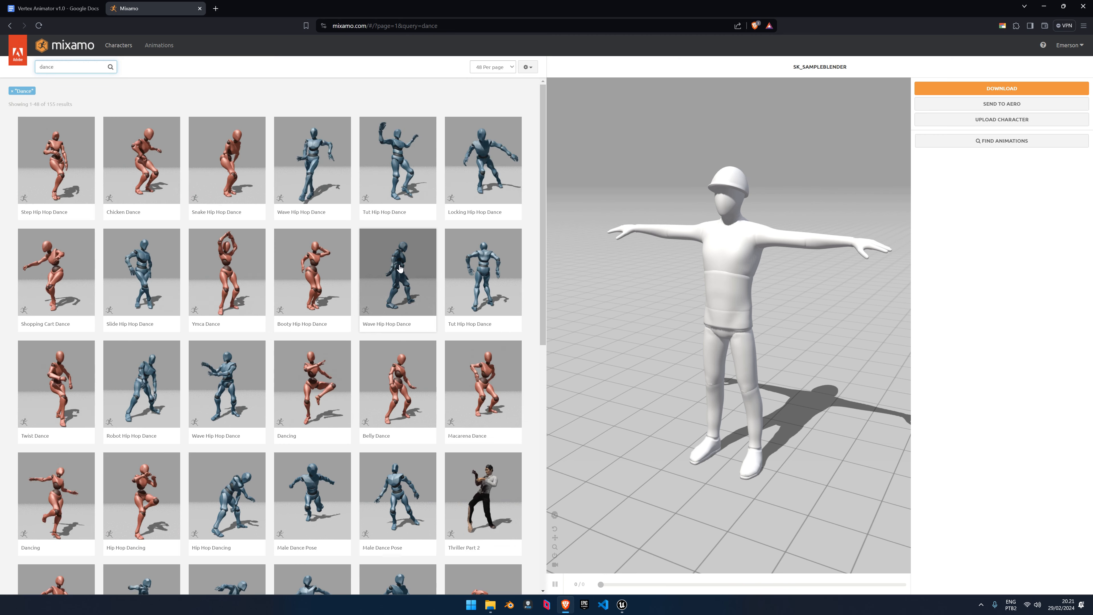
{"action": "left_click", "coordinate": [482, 272]}
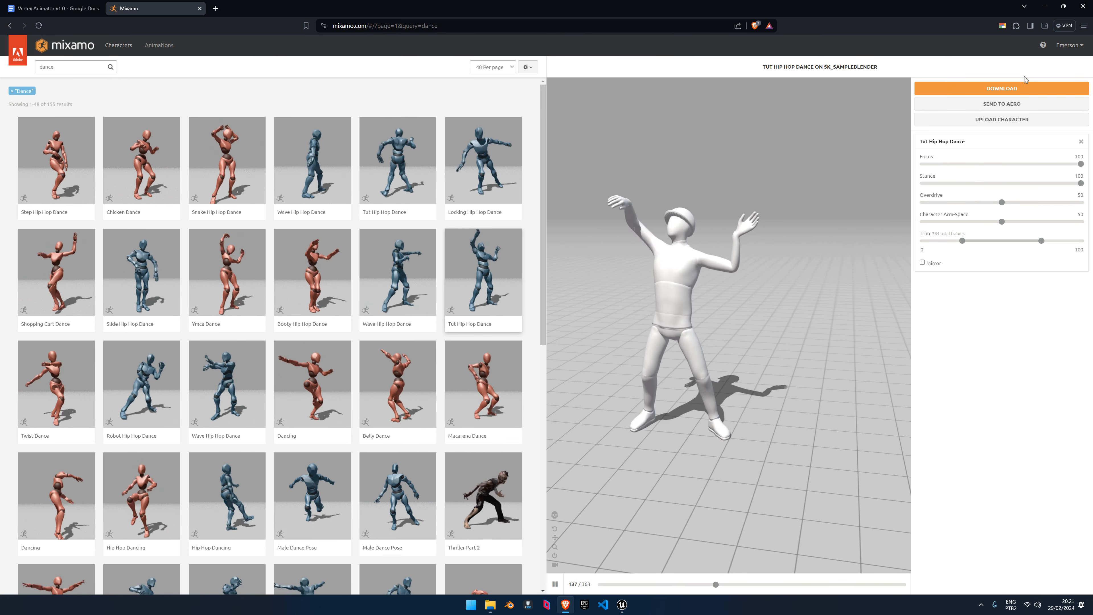
{"action": "left_click", "coordinate": [1012, 89]}
{"action": "left_click", "coordinate": [577, 124]}
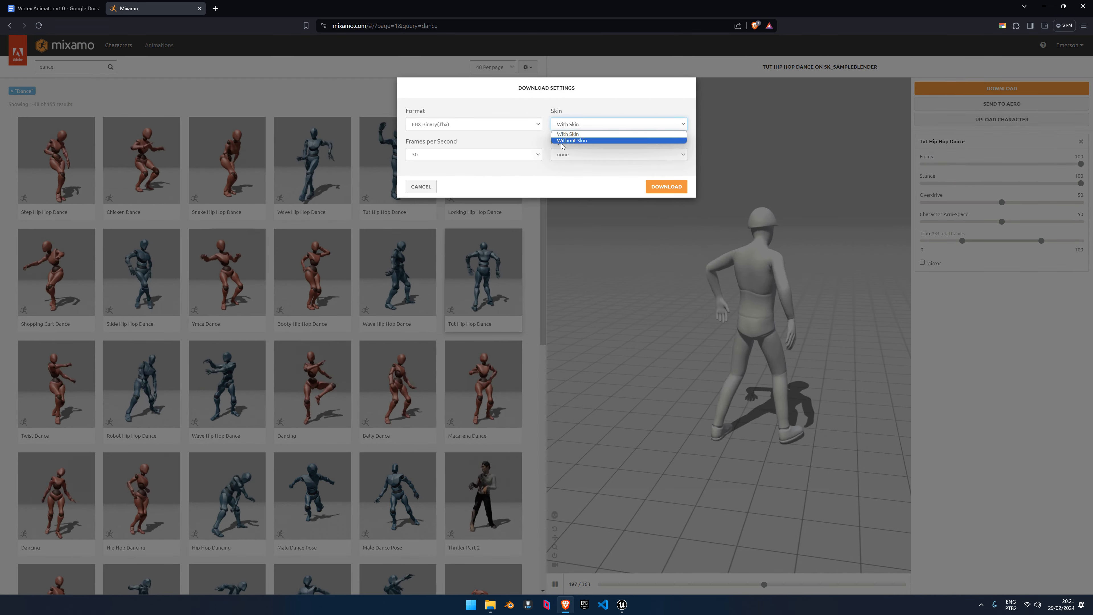
{"action": "left_click", "coordinate": [572, 140]}
{"action": "left_click", "coordinate": [666, 187]}
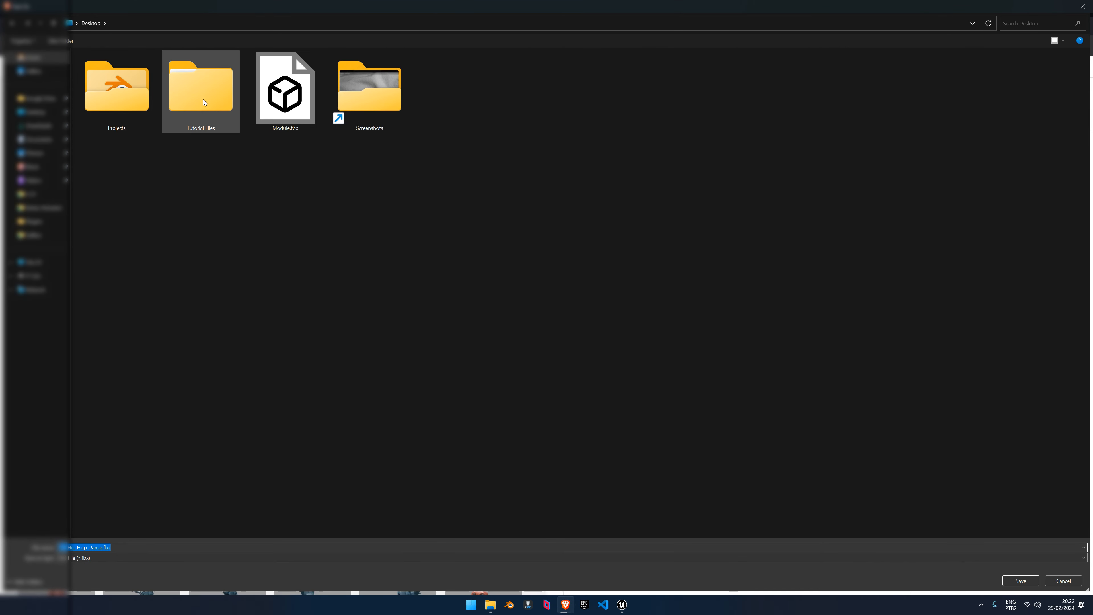
Save the download as Anim_Dance01 in Tutorial Files > Sample Content
{"action": "double_click", "coordinate": [202, 97]}
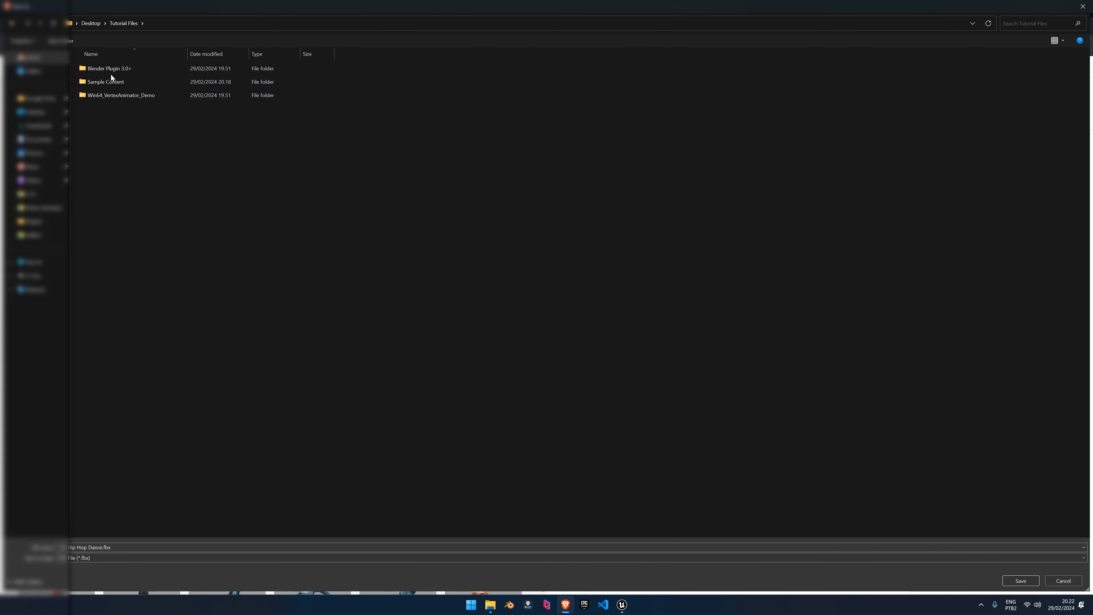
{"action": "double_click", "coordinate": [112, 81]}
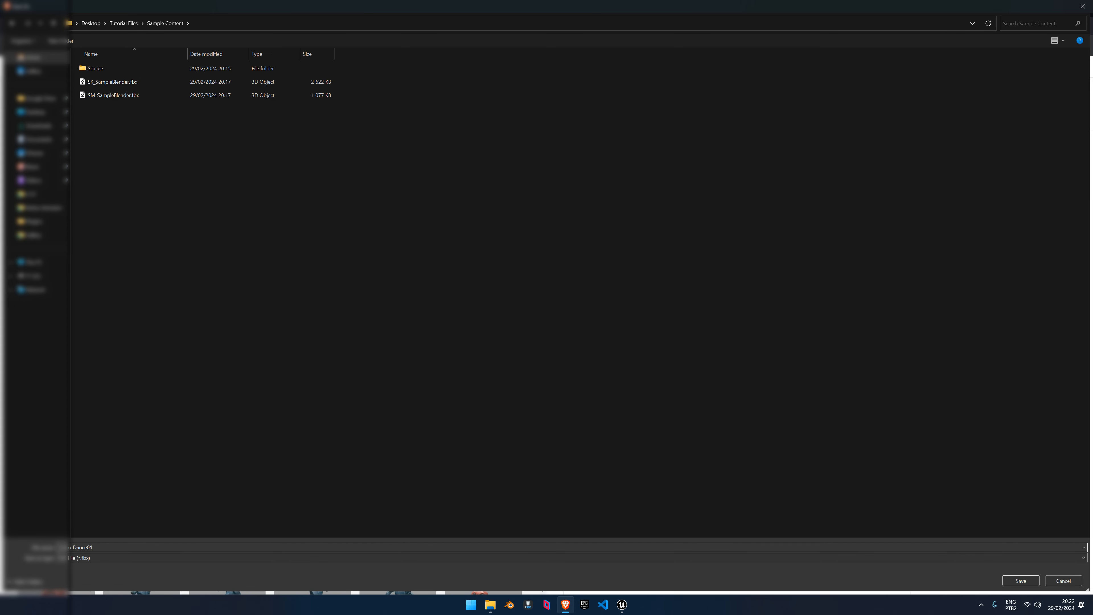
{"action": "left_click", "coordinate": [1020, 581]}
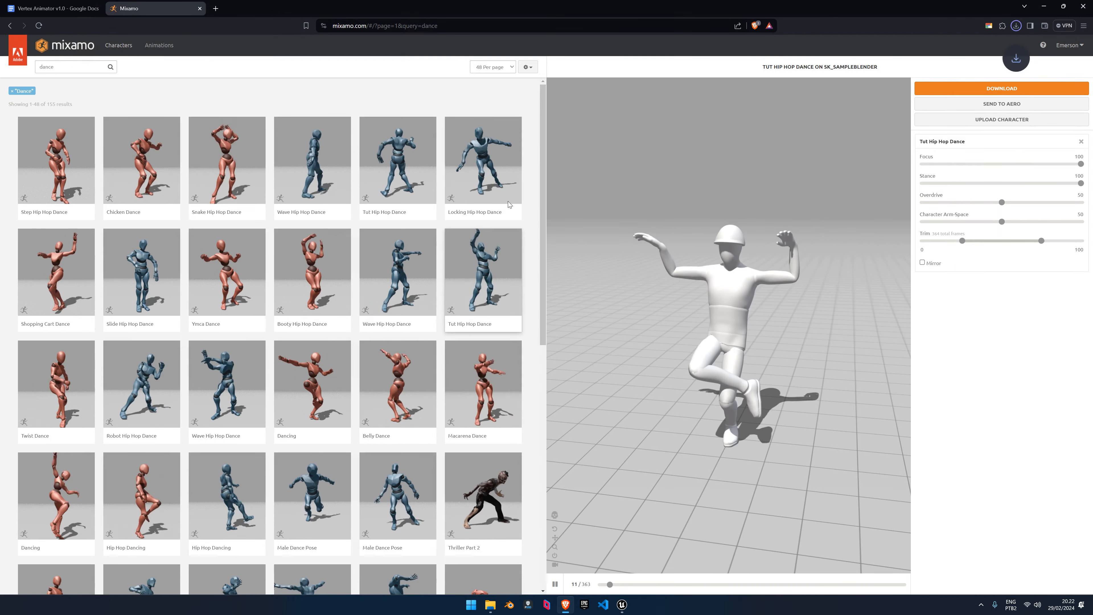
{"action": "left_click", "coordinate": [1042, 6]}
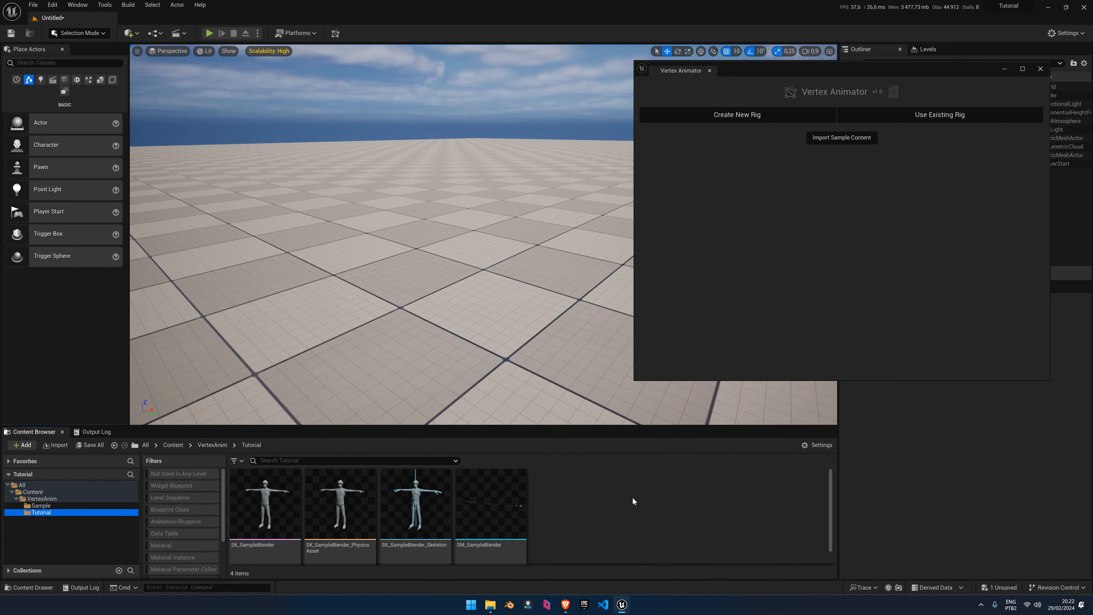
Import Anim_Dance01.fbx on SK_SampleBlender_Skeleton with a Custom Sample Rate of 30
{"action": "left_click", "coordinate": [56, 445]}
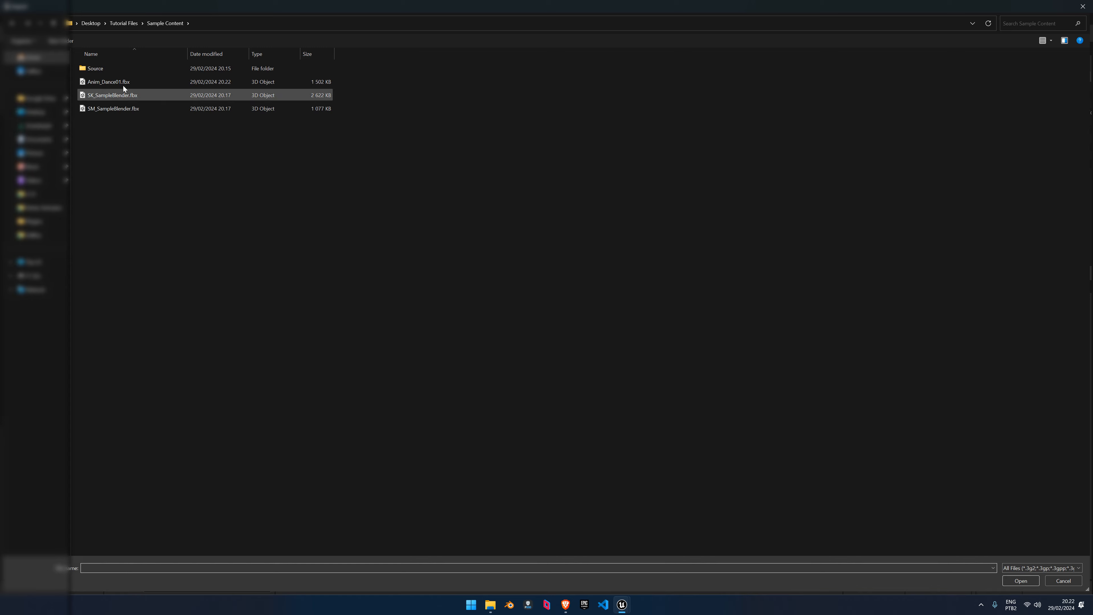
{"action": "left_click", "coordinate": [111, 82]}
{"action": "double_click", "coordinate": [110, 82]}
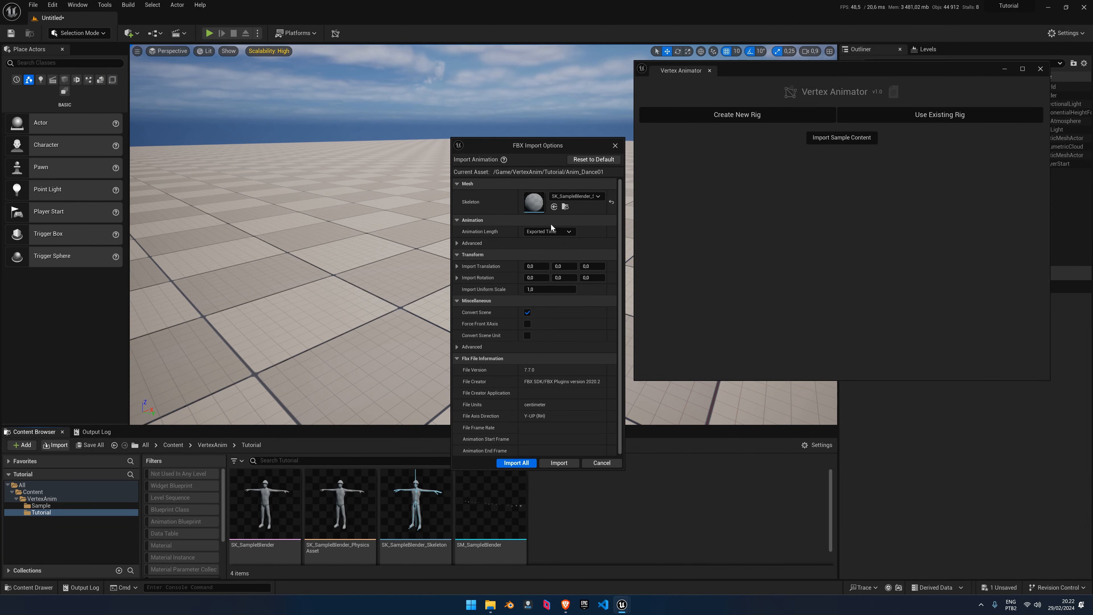
{"action": "left_click", "coordinate": [566, 197]}
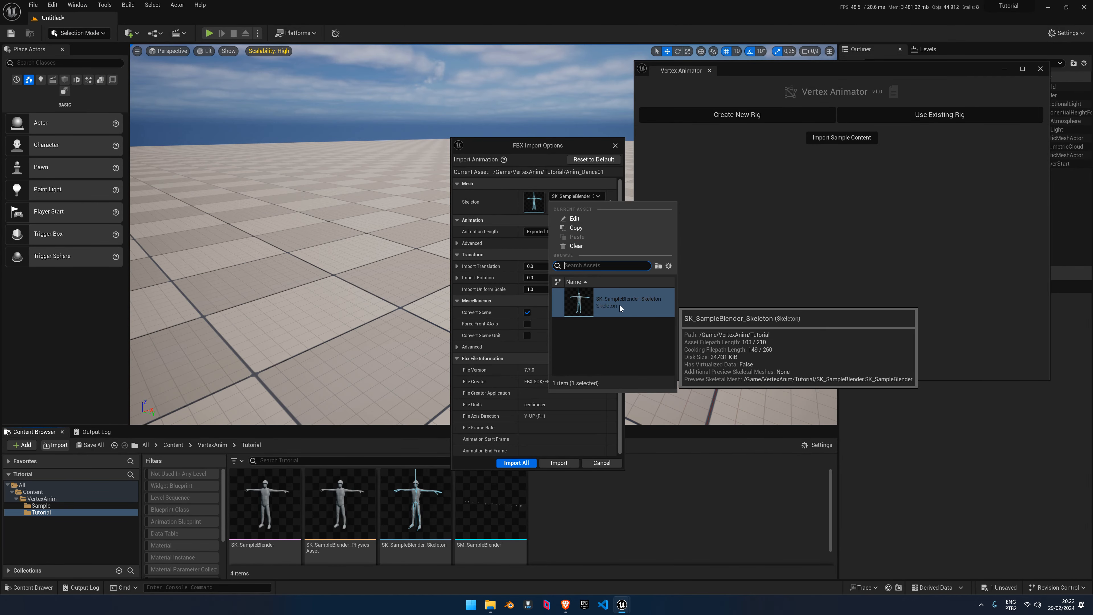
{"action": "left_click", "coordinate": [602, 296]}
{"action": "left_click", "coordinate": [595, 415]}
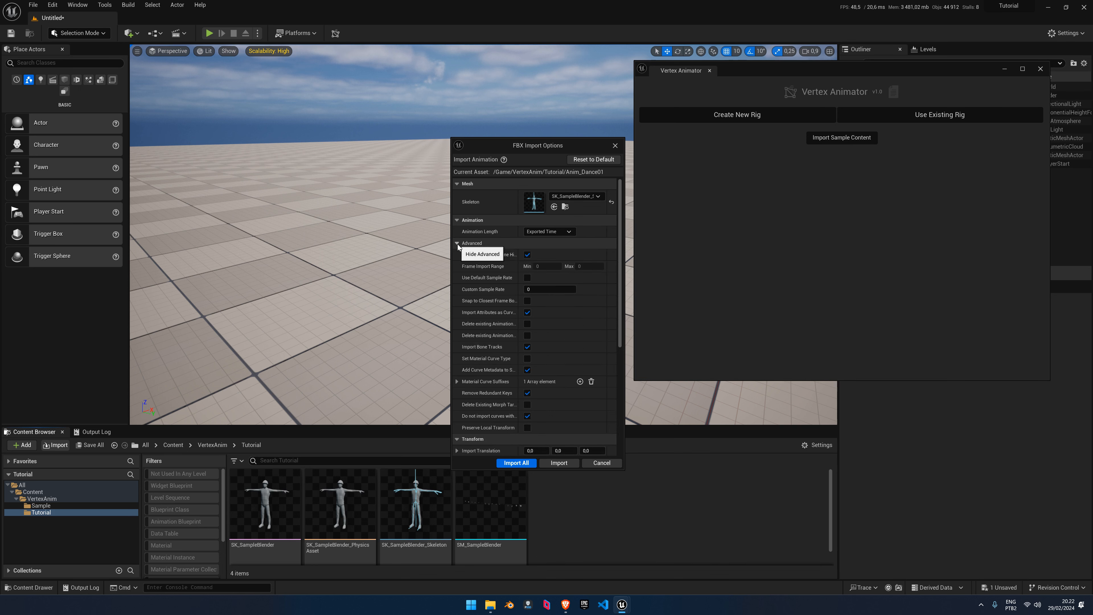
{"action": "left_click", "coordinate": [469, 243]}
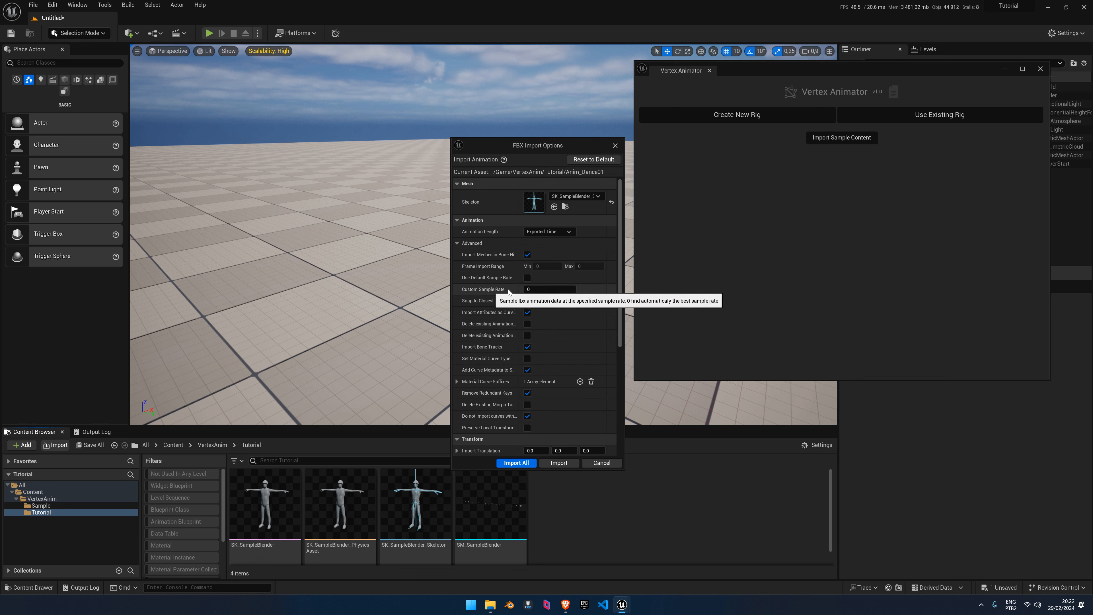
{"action": "left_click_drag", "start_coordinate": [519, 289], "coordinate": [527, 289]}
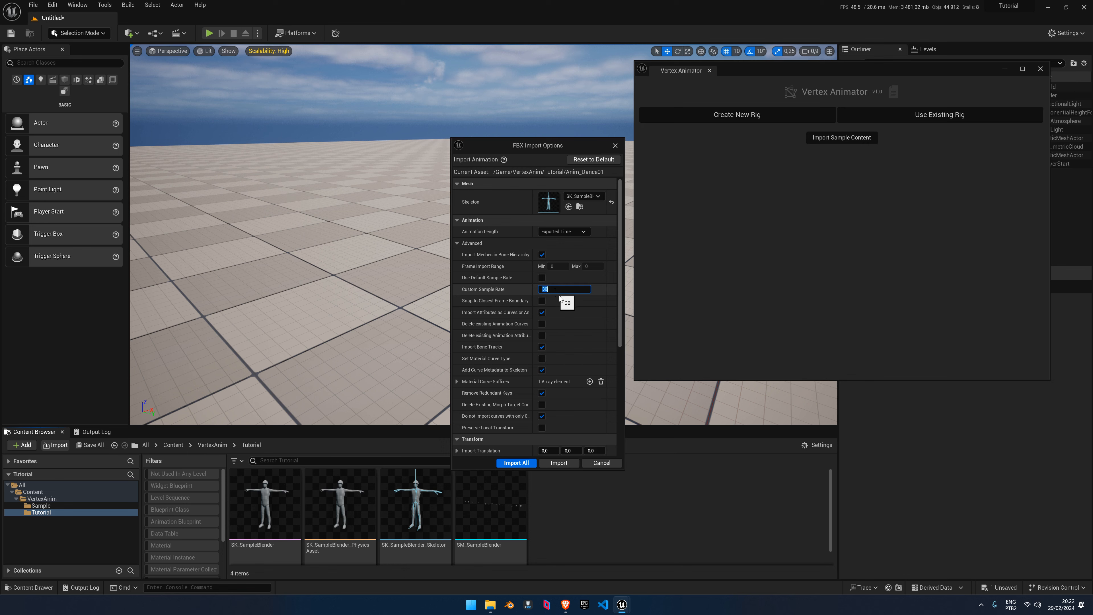
{"action": "left_click", "coordinate": [560, 463]}
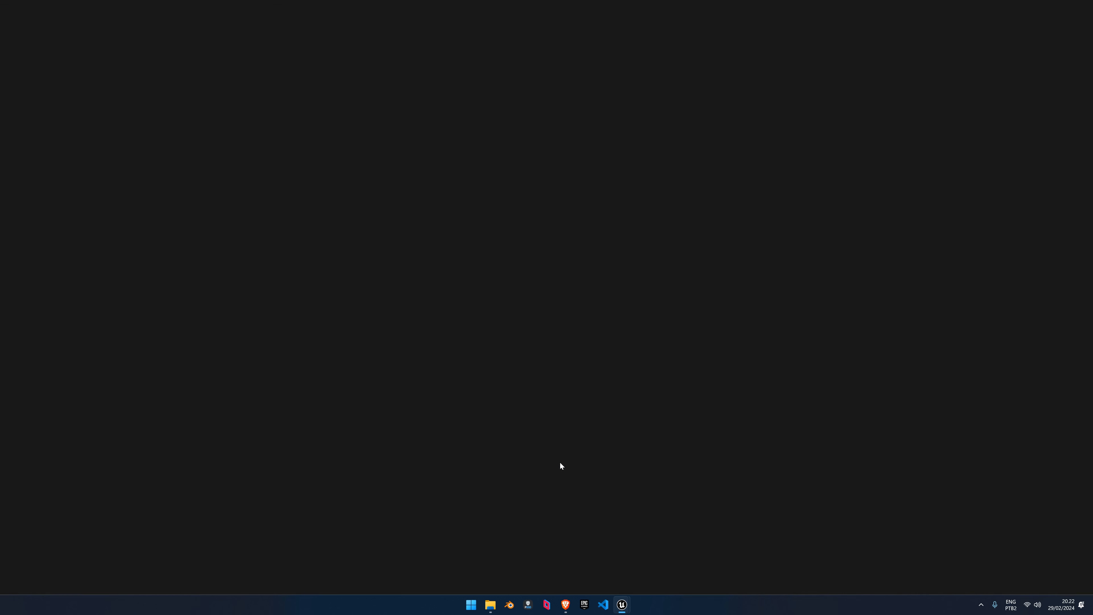
Reimport Anim_Dance01 with Import Rotation X set to 90, then save and close it
{"action": "left_click", "coordinate": [96, 9]}
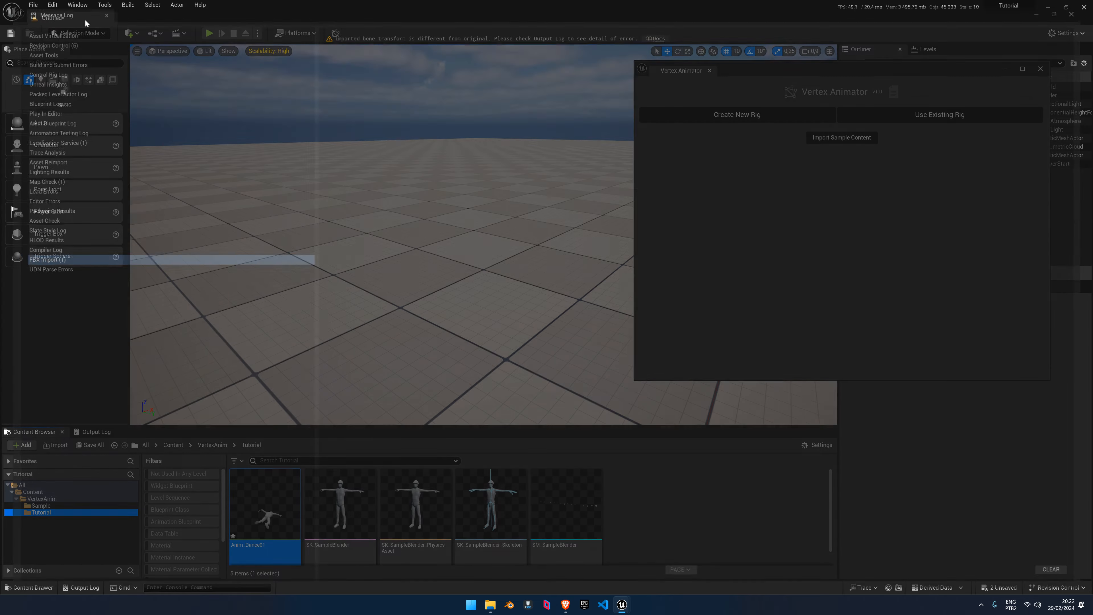
{"action": "double_click", "coordinate": [280, 519]}
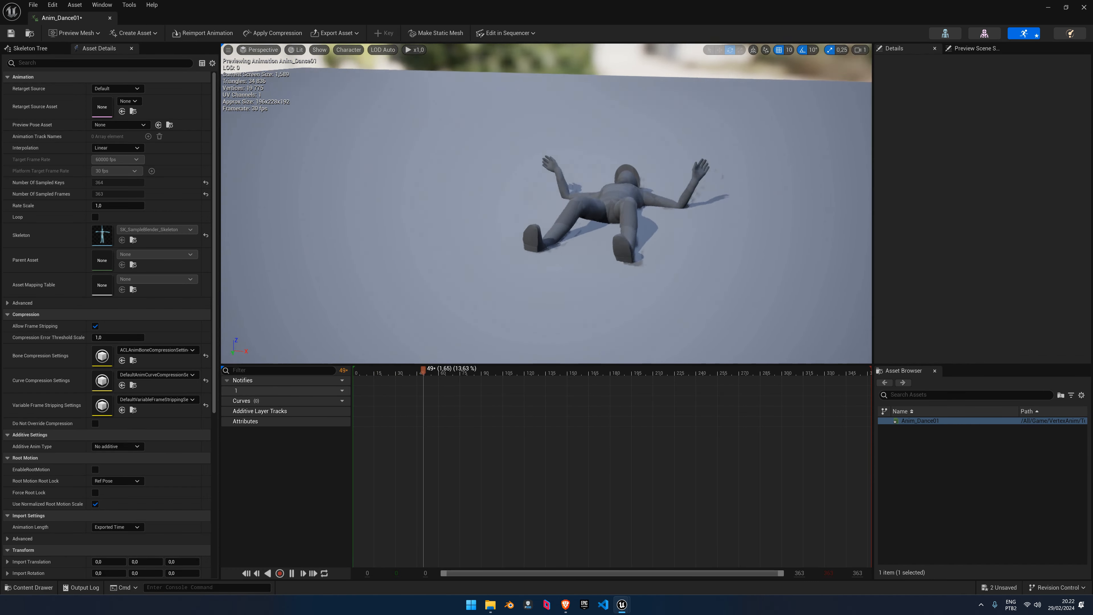
{"action": "scroll", "coordinate": [90, 247], "scroll_direction": "down", "scroll_amount": 3}
{"action": "scroll", "coordinate": [90, 248], "scroll_direction": "down", "scroll_amount": 2}
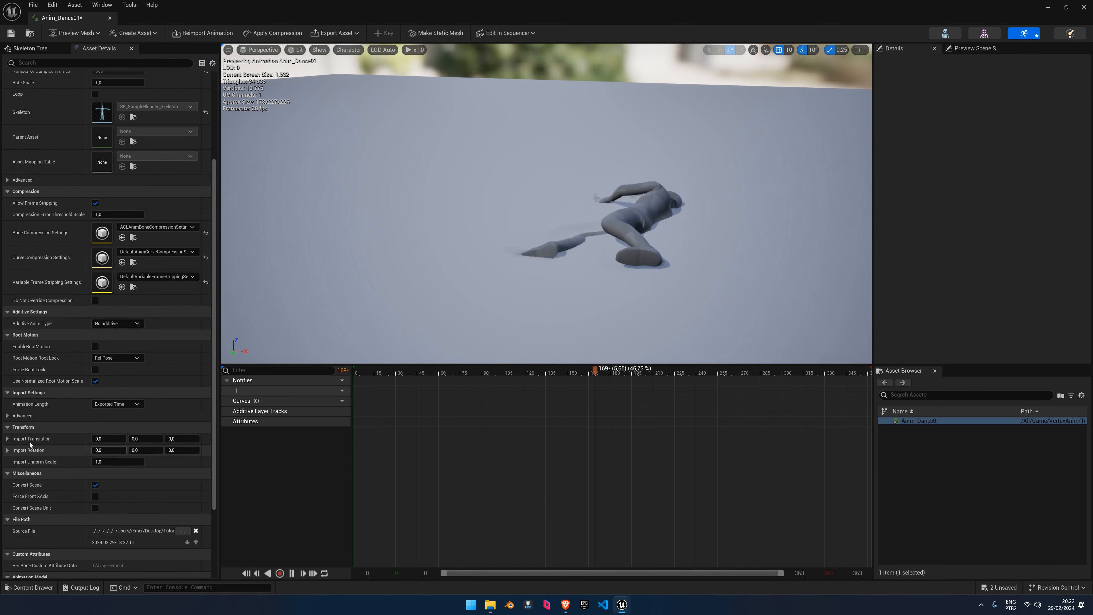
{"action": "left_click", "coordinate": [102, 450]}
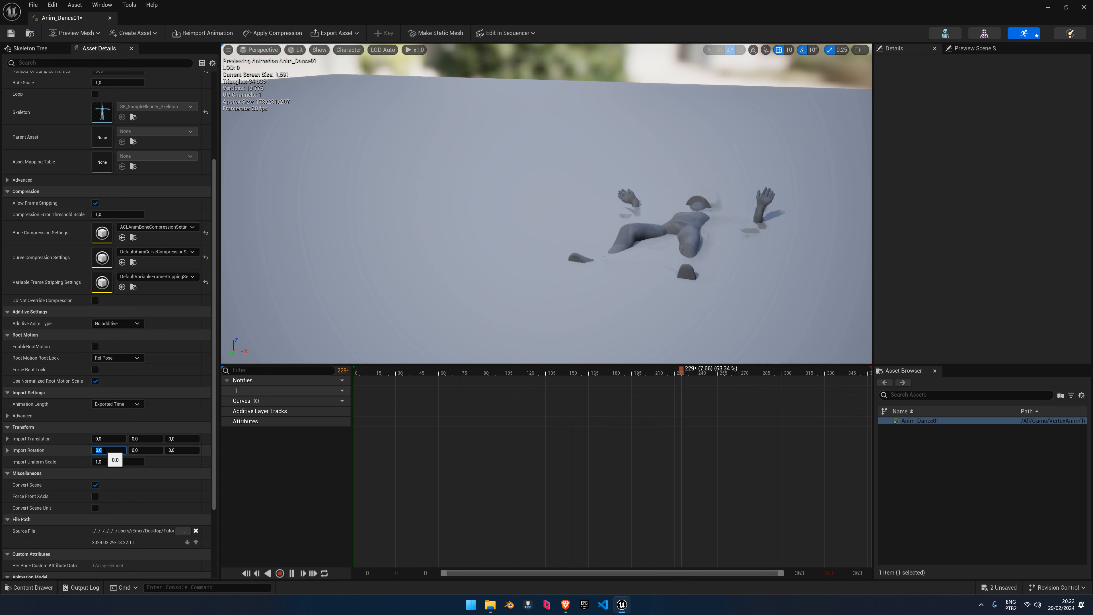
{"action": "type", "text": "90"}
{"action": "key", "text": "Return"}
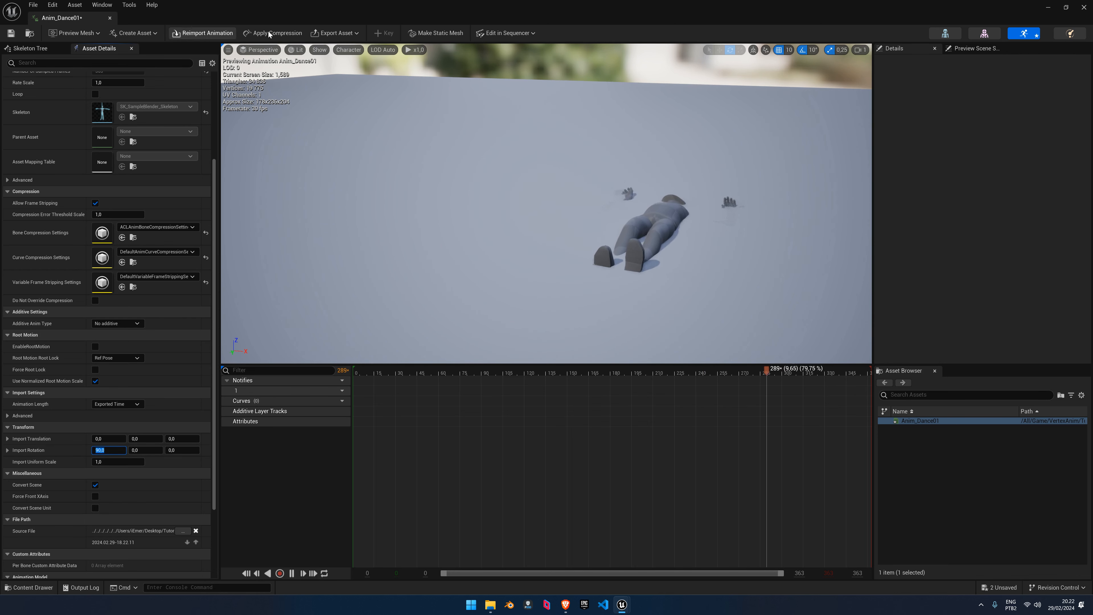
{"action": "left_click", "coordinate": [207, 34]}
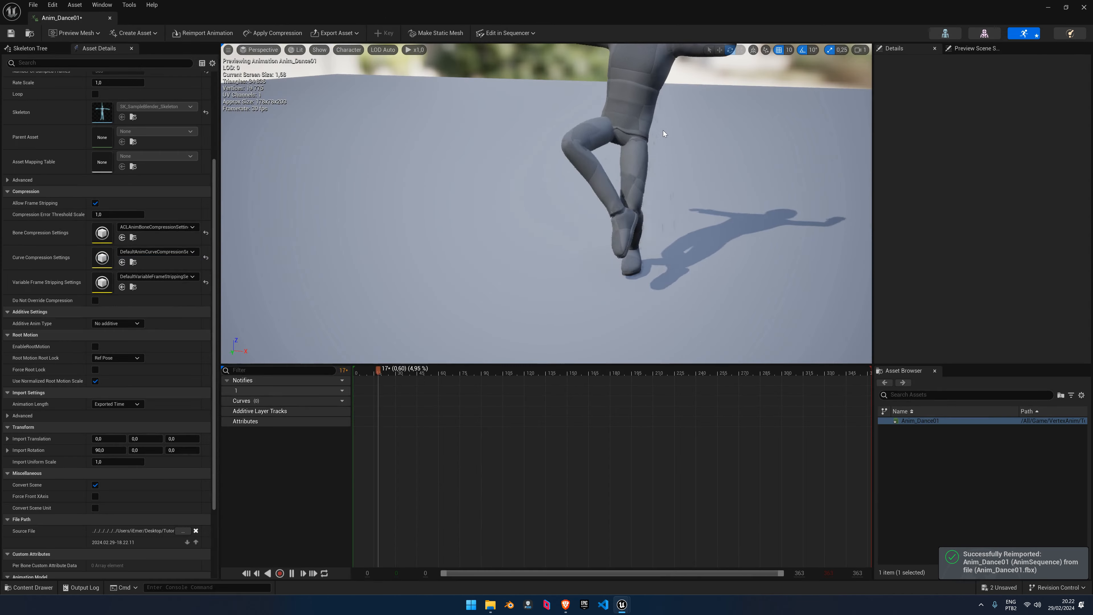
{"action": "right_click_drag", "start_coordinate": [665, 134], "coordinate": [664, 104]}
{"action": "left_click", "coordinate": [11, 33]}
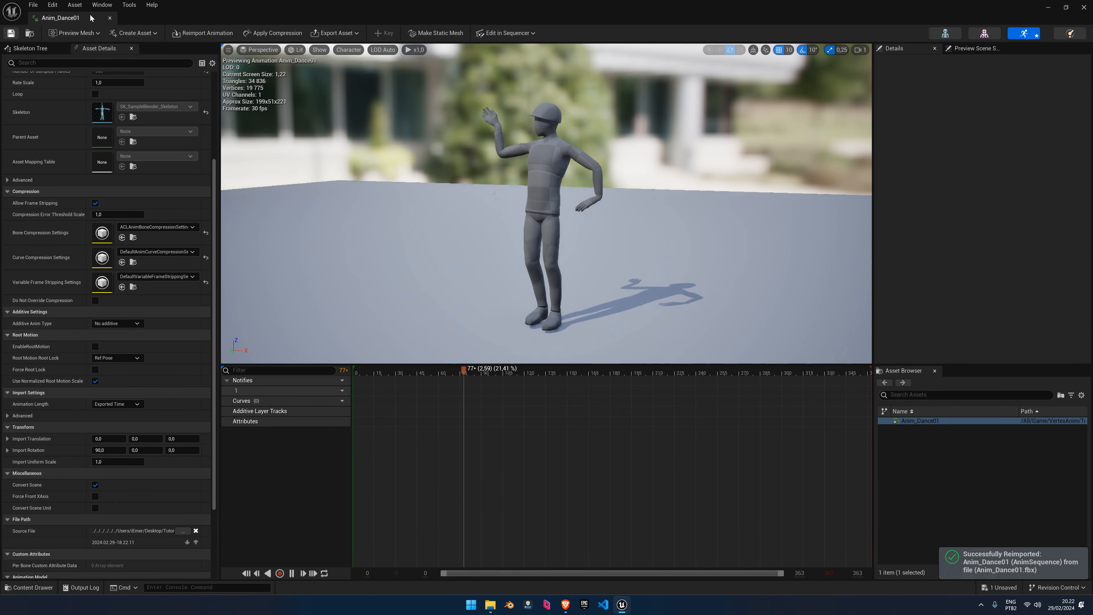
{"action": "left_click", "coordinate": [110, 17]}
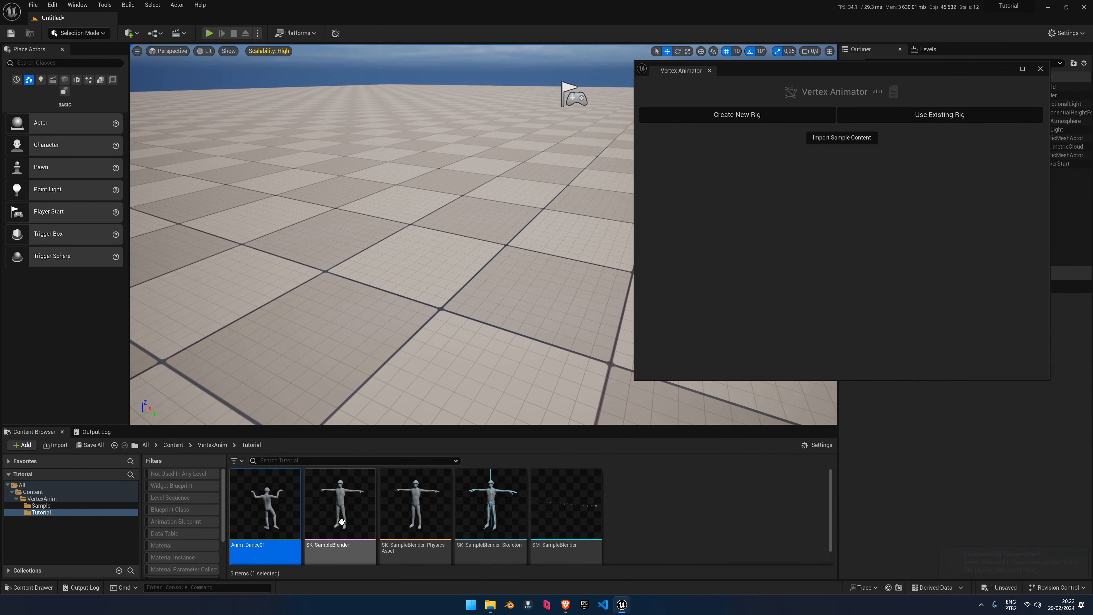
Place SK_SampleBlender and an Anim_Dance01 preview in the level, then delete the dancing copy
{"action": "left_click_drag", "start_coordinate": [341, 522], "coordinate": [379, 331]}
{"action": "left_click_drag", "start_coordinate": [261, 513], "coordinate": [505, 294]}
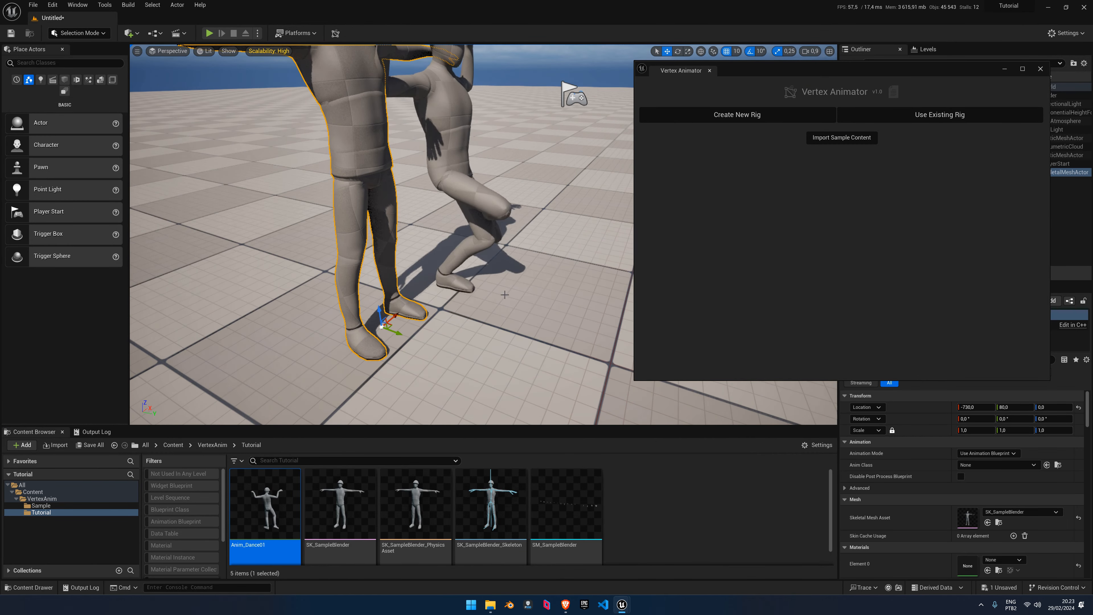
{"action": "right_click_drag", "start_coordinate": [505, 295], "coordinate": [503, 295]}
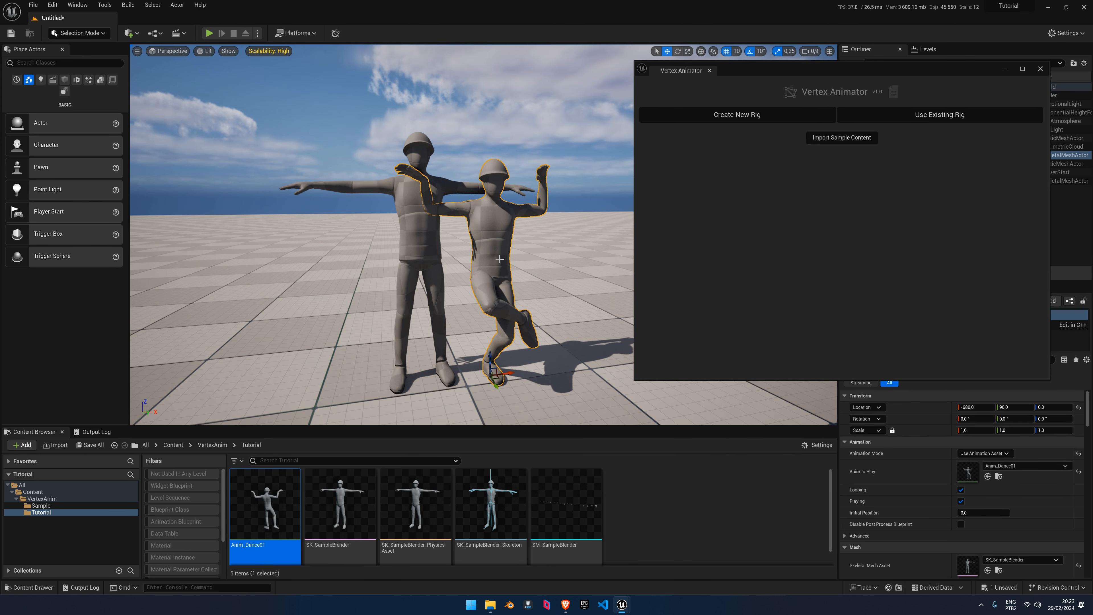
{"action": "key", "text": "Delete"}
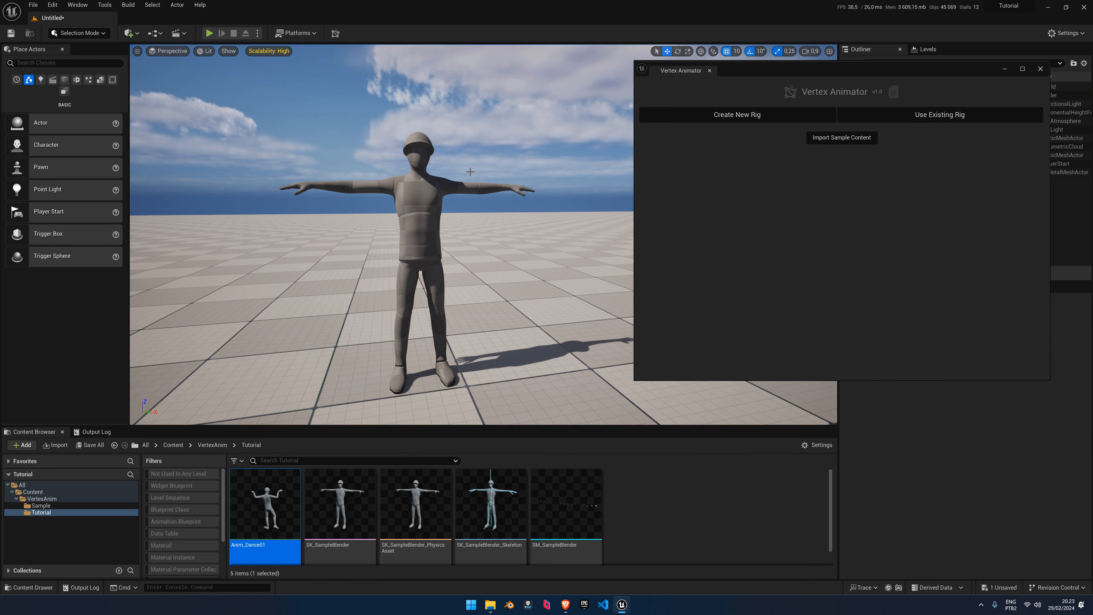
{"action": "right_click_drag", "start_coordinate": [474, 270], "coordinate": [410, 240]}
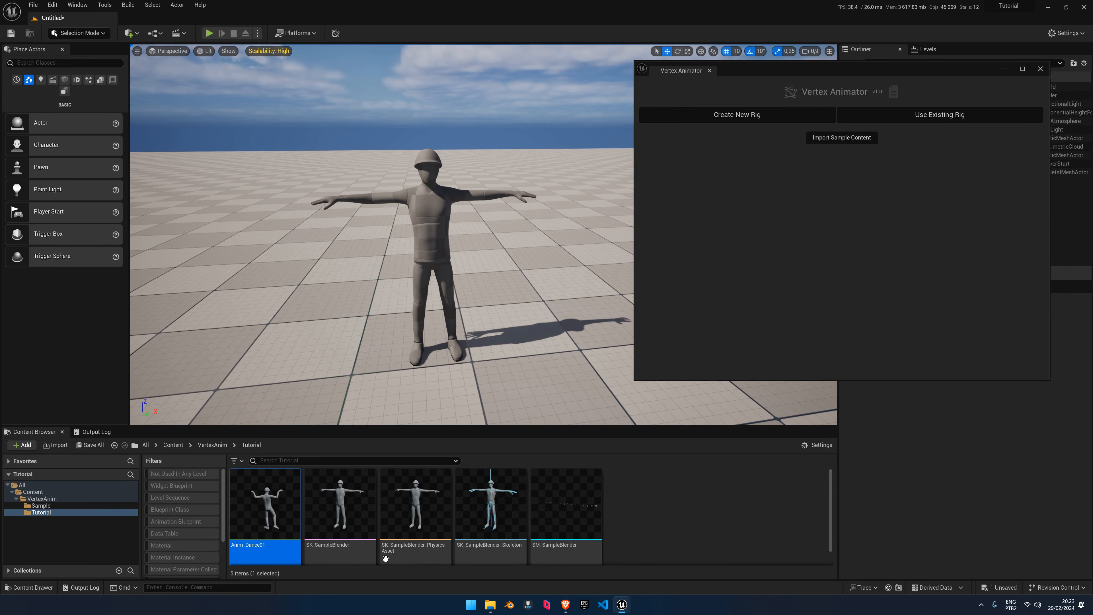
{"action": "mouse_move", "coordinate": [497, 607]}
{"action": "left_click_drag", "start_coordinate": [746, 76], "coordinate": [597, 93]}
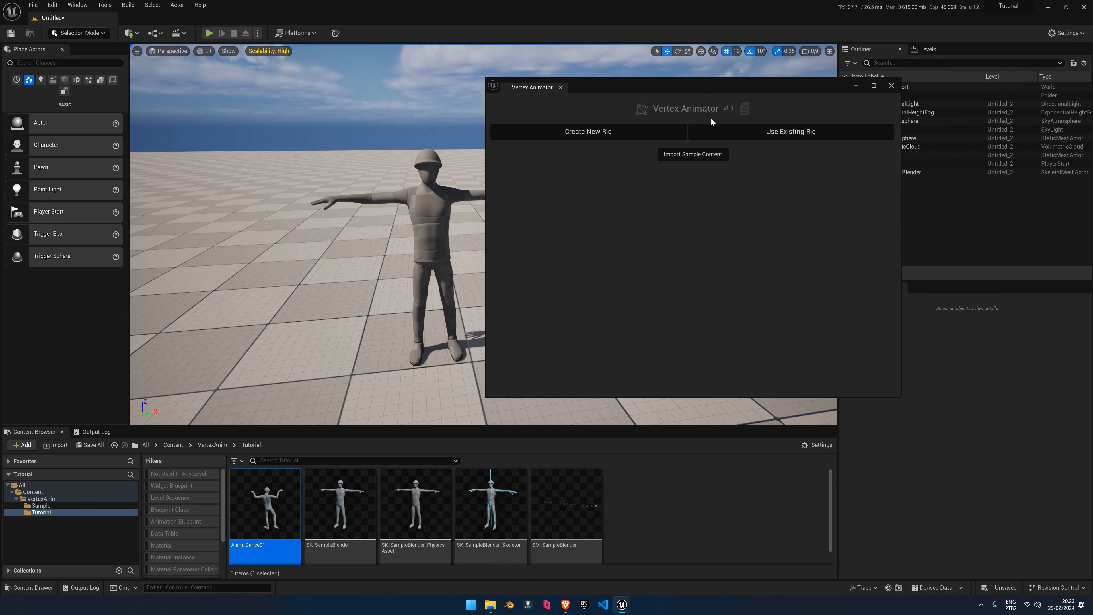
Create a rig named FactoryWorker with SM_SampleBlender static mesh and SK_SampleBlender skeletal mesh
{"action": "left_click_drag", "start_coordinate": [695, 81], "coordinate": [605, 90]}
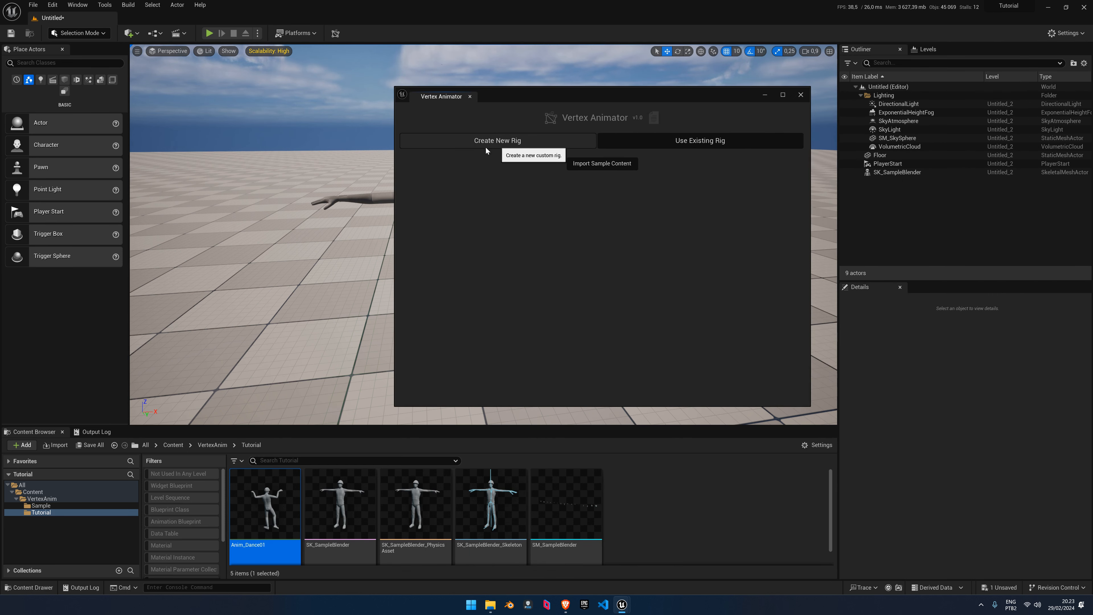
{"action": "left_click", "coordinate": [502, 143]}
{"action": "left_click_drag", "start_coordinate": [572, 96], "coordinate": [661, 83]}
{"action": "left_click", "coordinate": [652, 148]}
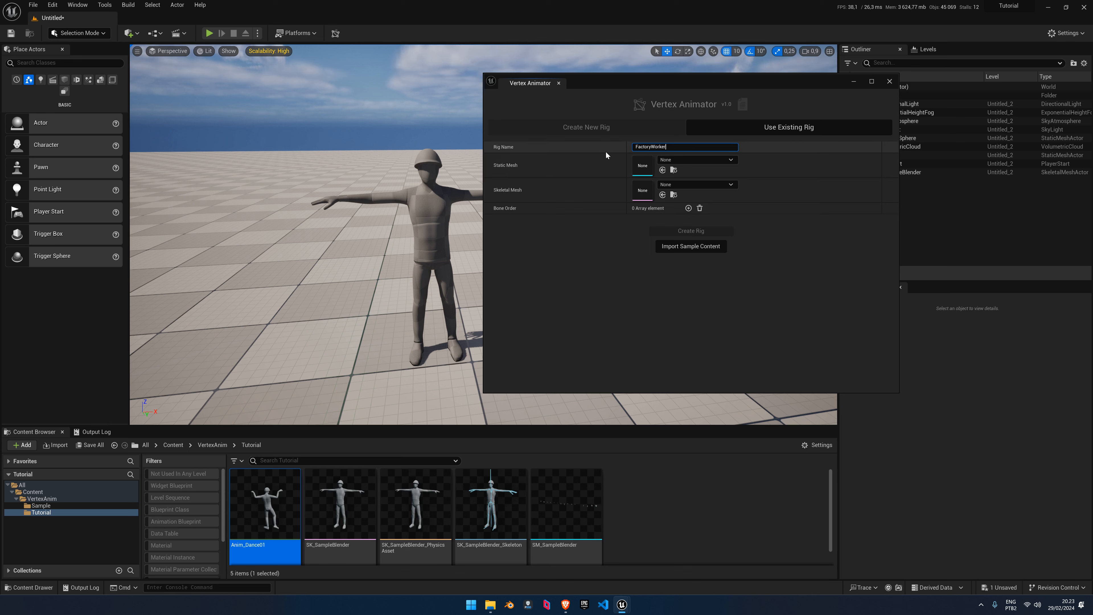
{"action": "left_click", "coordinate": [640, 496]}
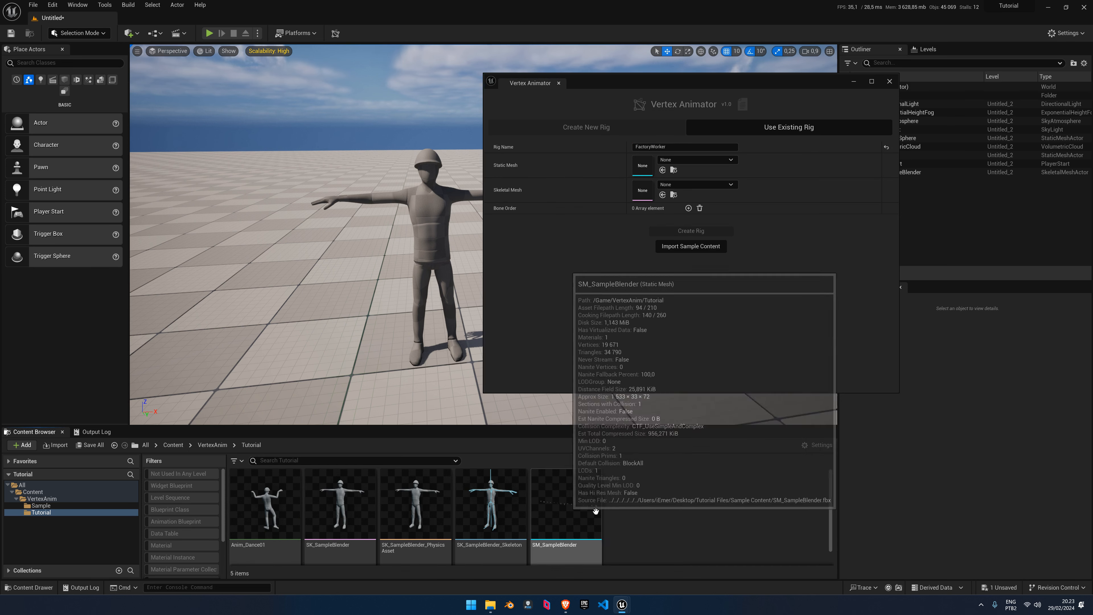
{"action": "left_click_drag", "start_coordinate": [587, 502], "coordinate": [647, 166]}
{"action": "left_click_drag", "start_coordinate": [340, 504], "coordinate": [643, 189]}
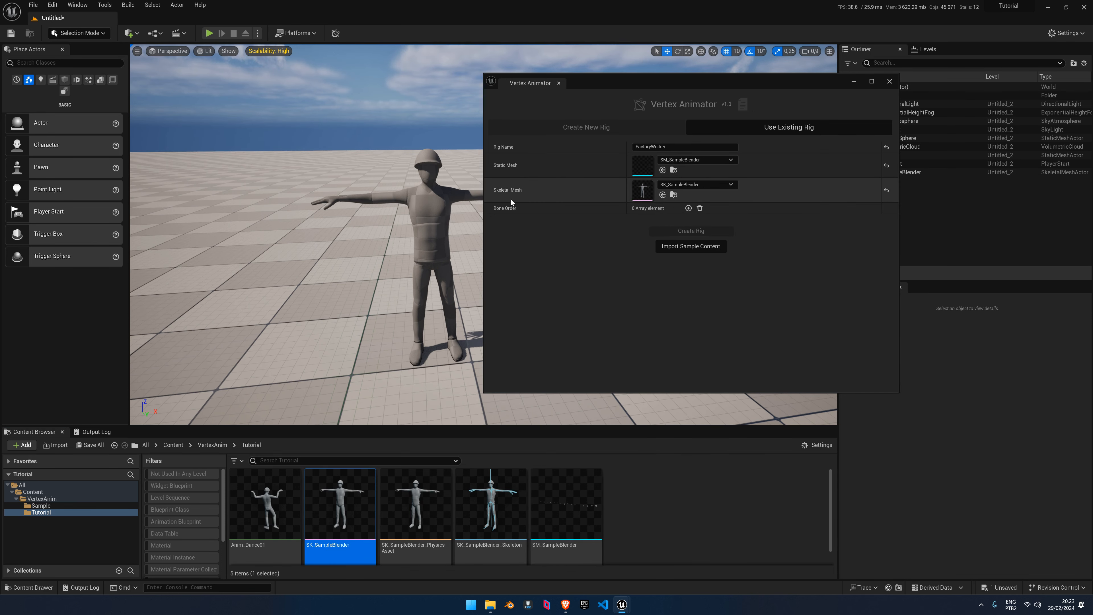
Copy the bone list from SampleBlender.txt and paste it into the rig's Bone Order
{"action": "left_click", "coordinate": [488, 610]}
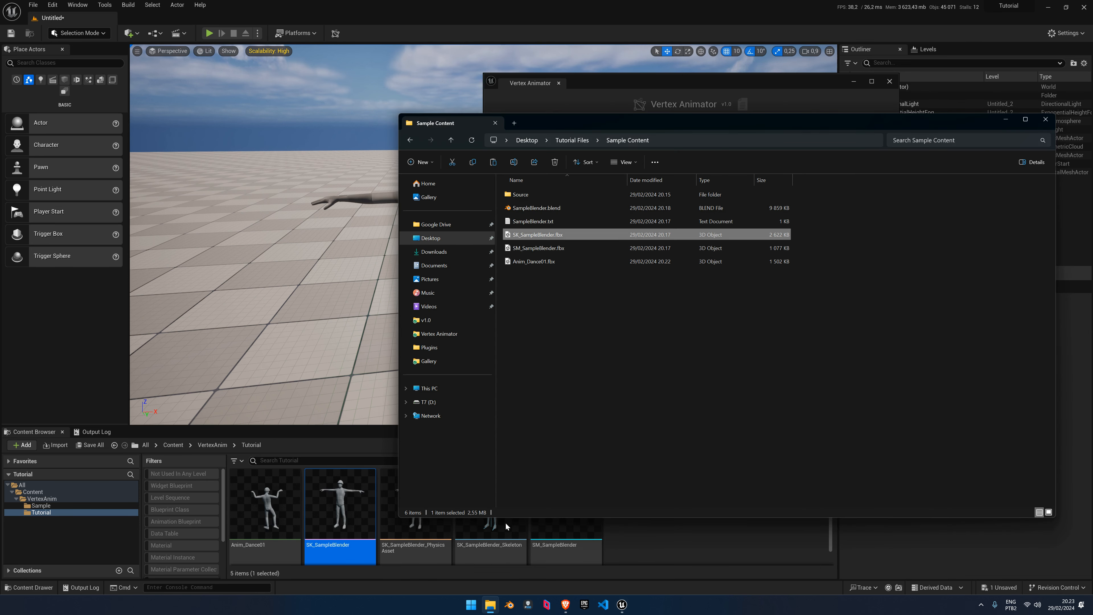
{"action": "left_click", "coordinate": [571, 303]}
{"action": "left_click", "coordinate": [544, 225]}
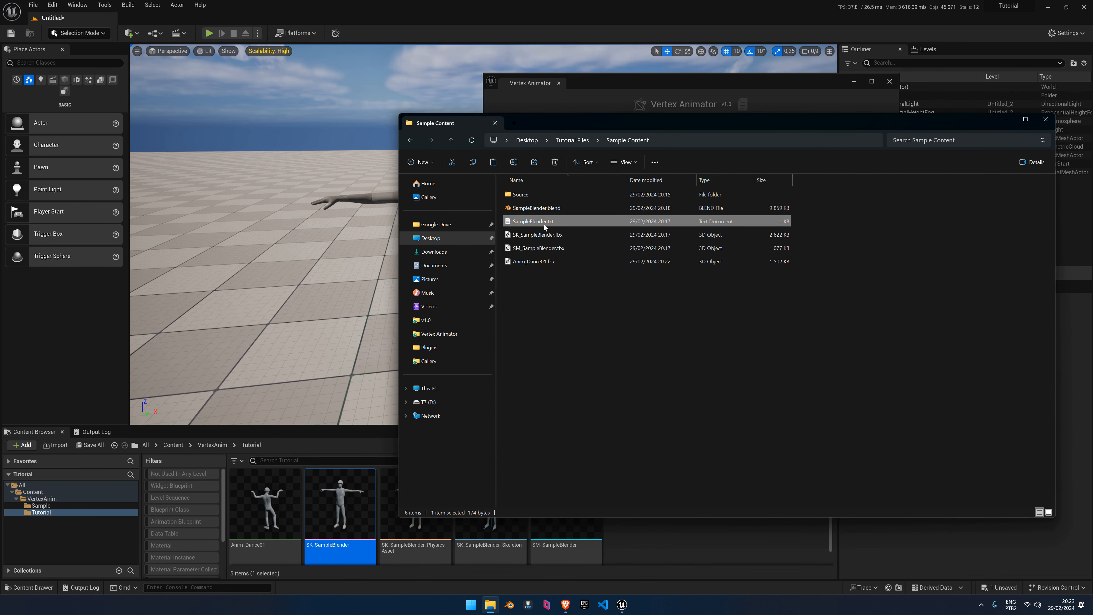
{"action": "double_click", "coordinate": [545, 222]}
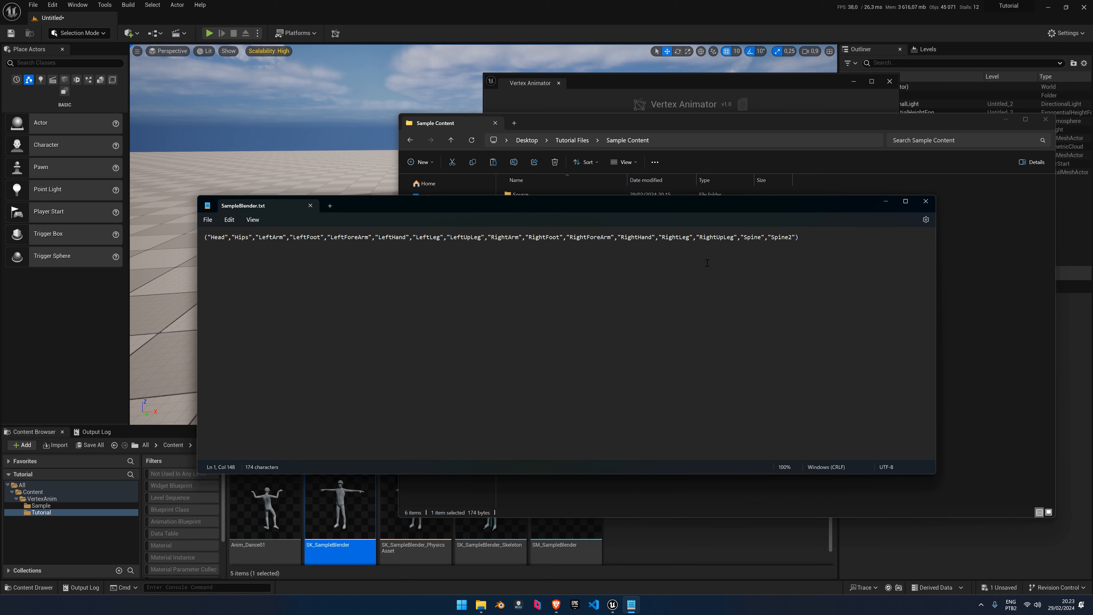
{"action": "key", "text": "ctrl+a"}
{"action": "left_click", "coordinate": [886, 207]}
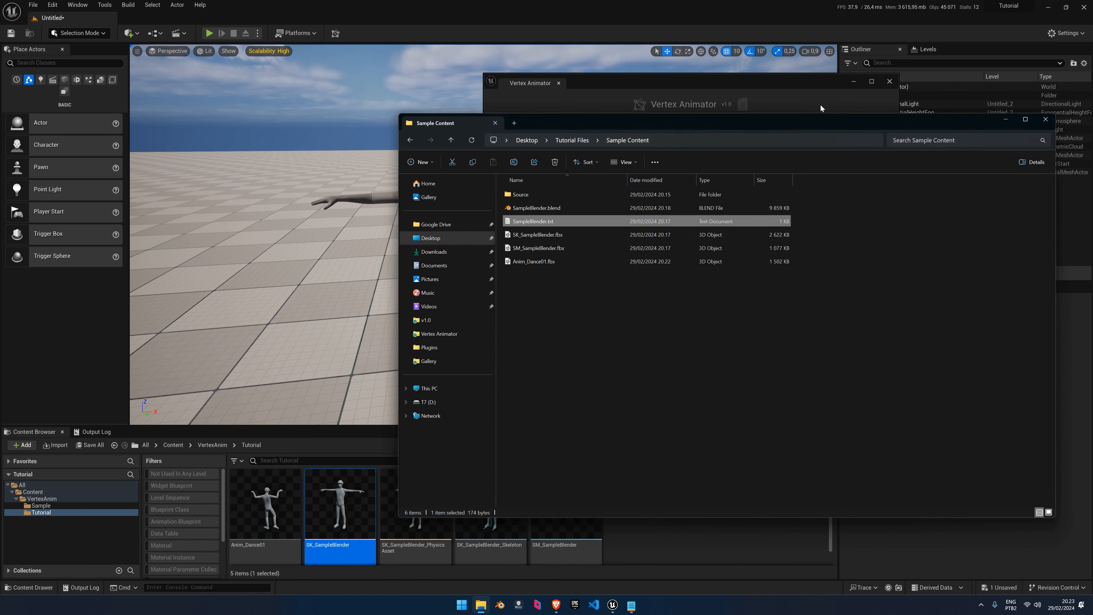
{"action": "left_click", "coordinate": [822, 106]}
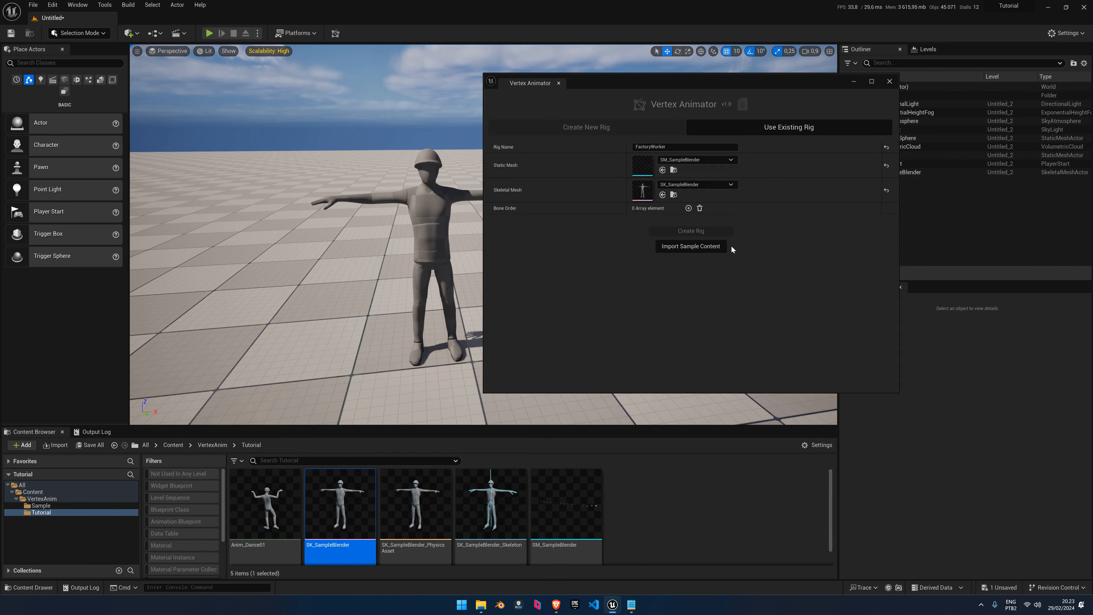
{"action": "right_click", "coordinate": [645, 210]}
{"action": "left_click", "coordinate": [665, 223]}
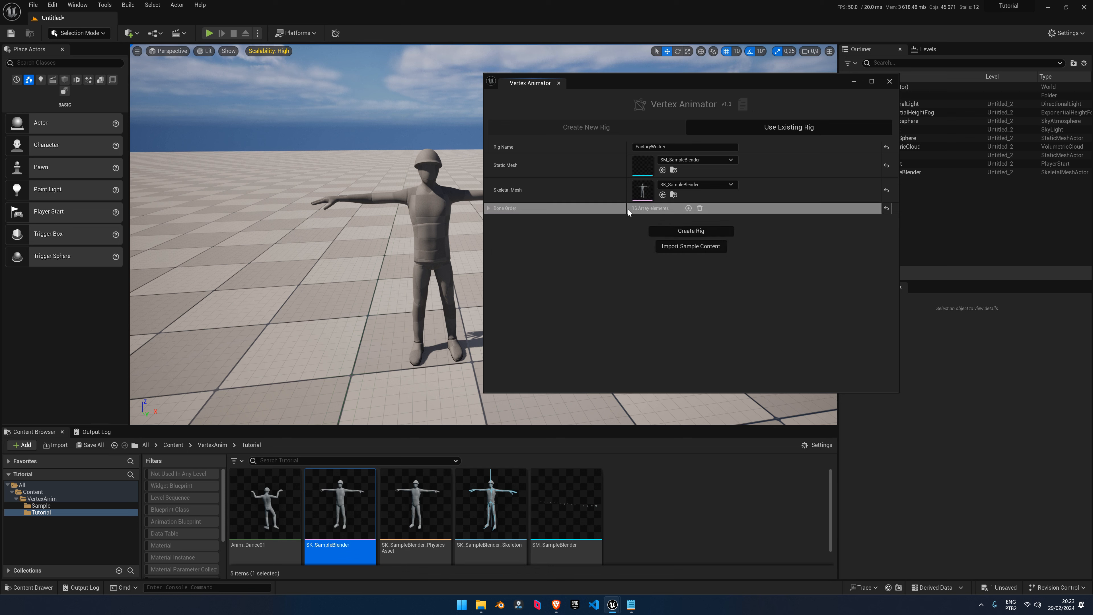
Review the 16 bones and a temporary static mesh placement, then create the FactoryWorker rig
{"action": "left_click", "coordinate": [488, 208]}
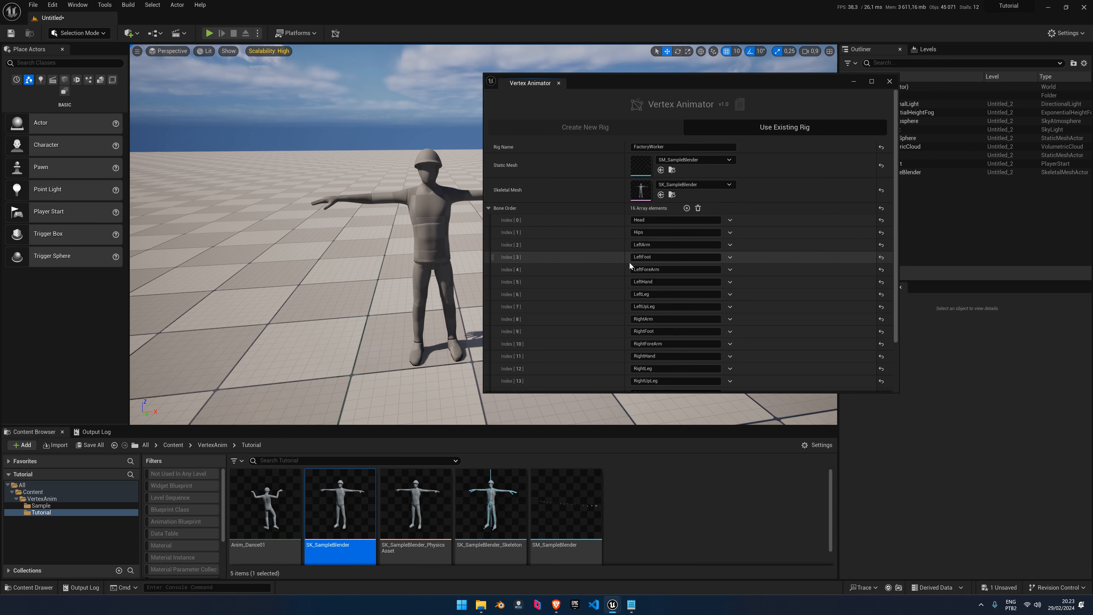
{"action": "scroll", "coordinate": [633, 259], "scroll_direction": "down", "scroll_amount": 3}
{"action": "key", "text": "alt+Tab"}
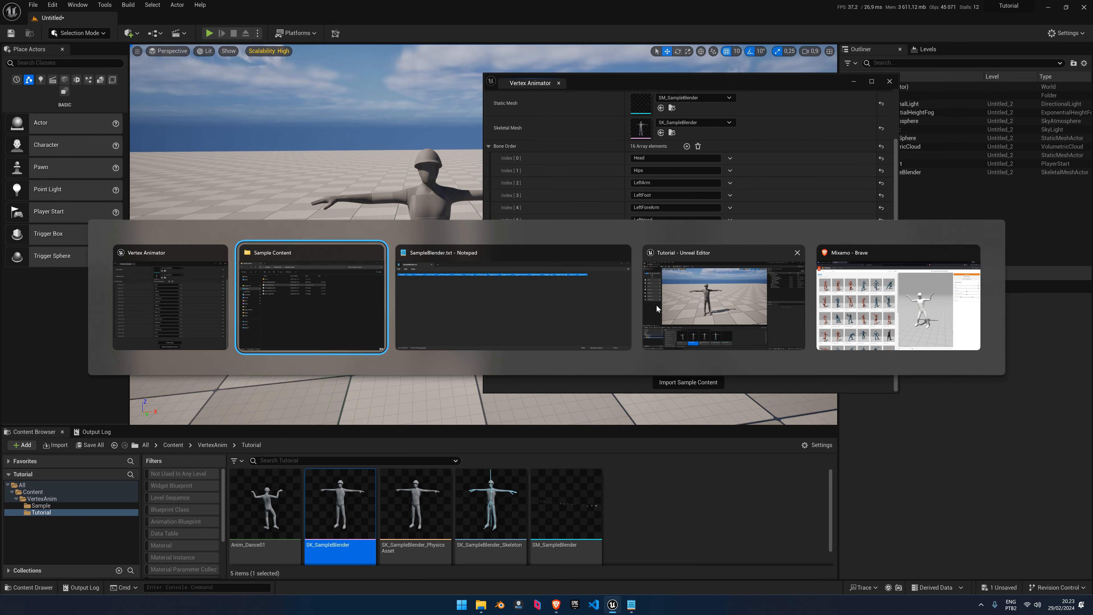
{"action": "key", "text": "alt+Tab"}
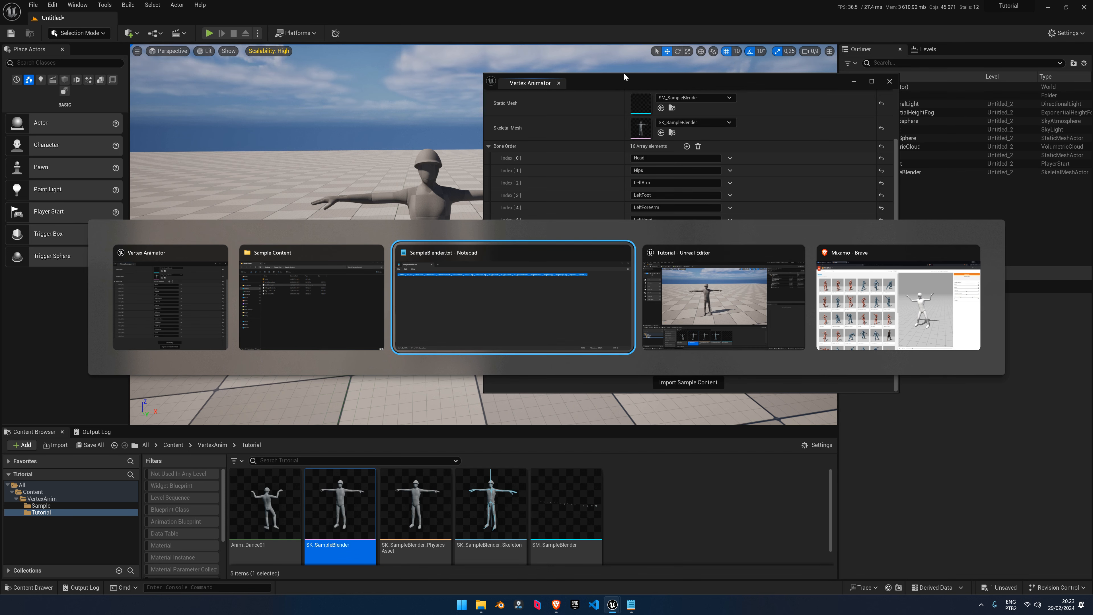
{"action": "key", "text": "Escape"}
{"action": "left_click_drag", "start_coordinate": [567, 490], "coordinate": [220, 227]}
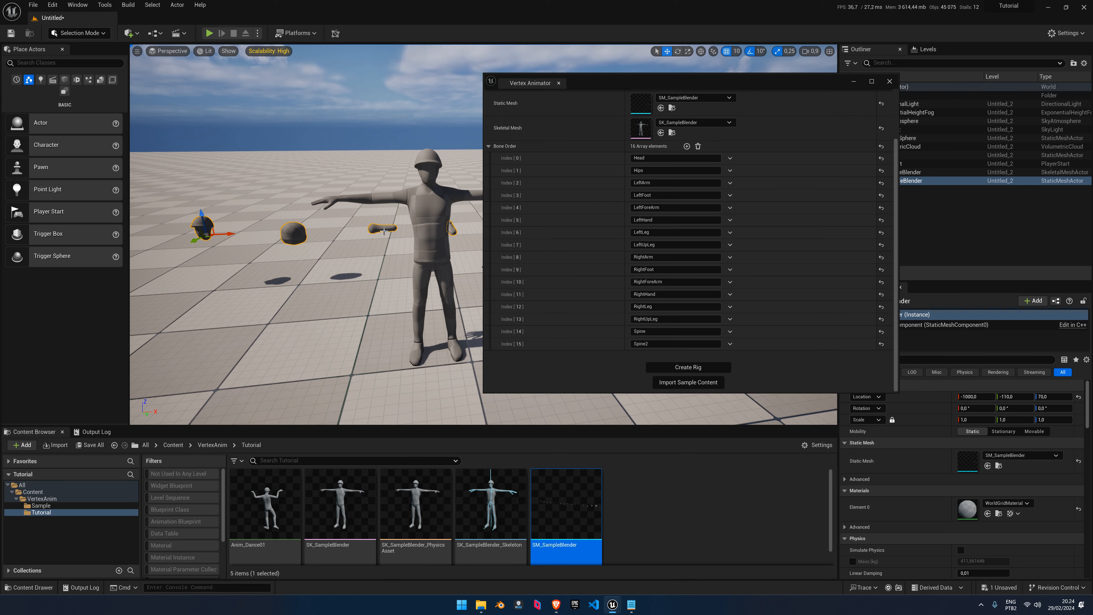
{"action": "right_click_drag", "start_coordinate": [344, 241], "coordinate": [371, 244]}
{"action": "key", "text": "Delete"}
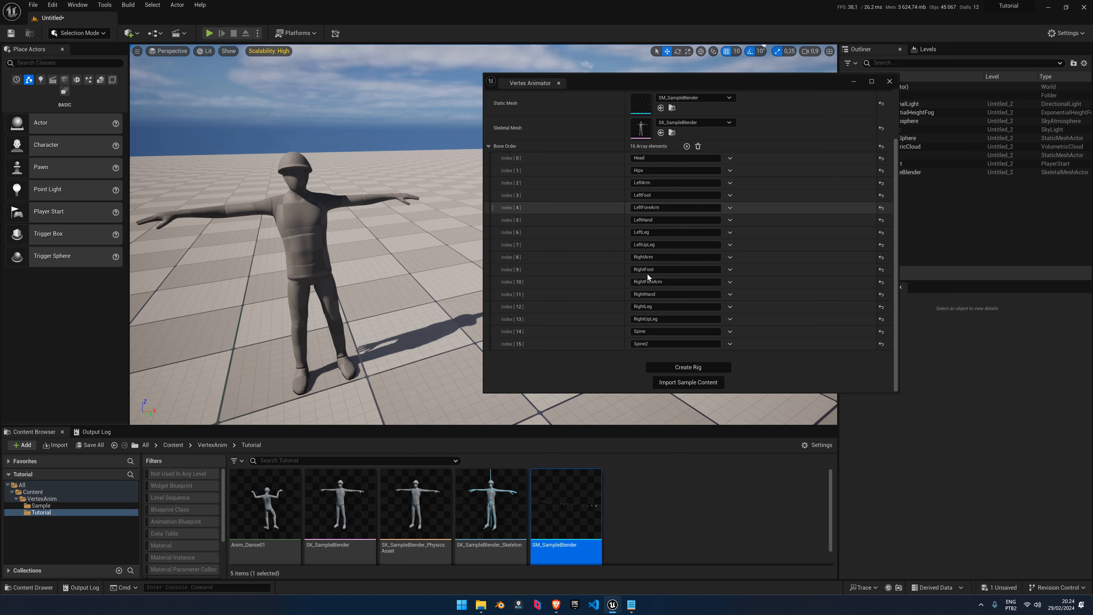
{"action": "left_click", "coordinate": [499, 146]}
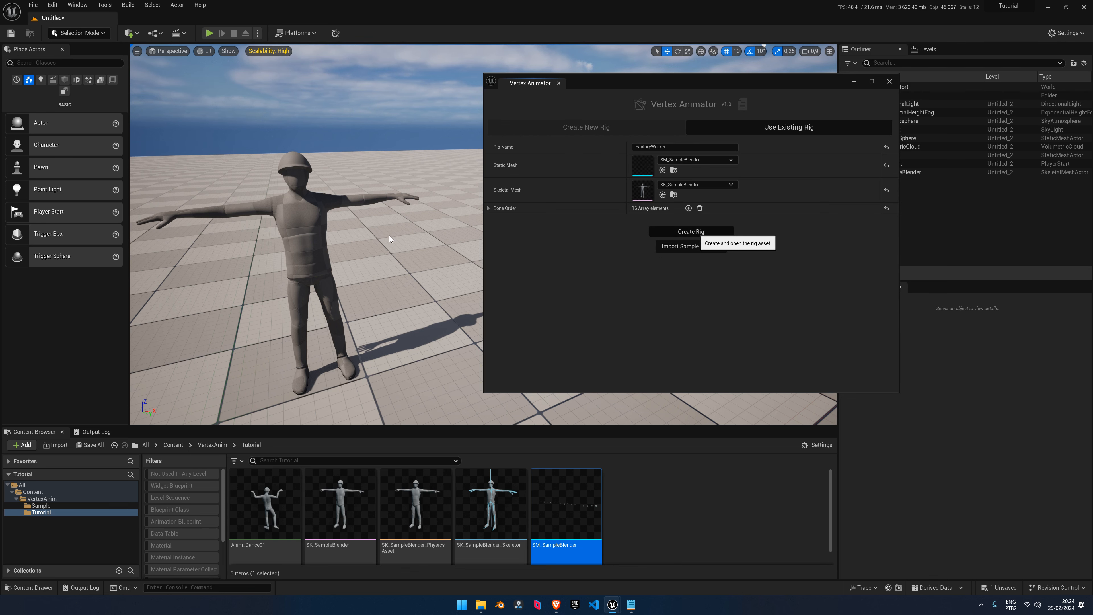
{"action": "left_click", "coordinate": [691, 231]}
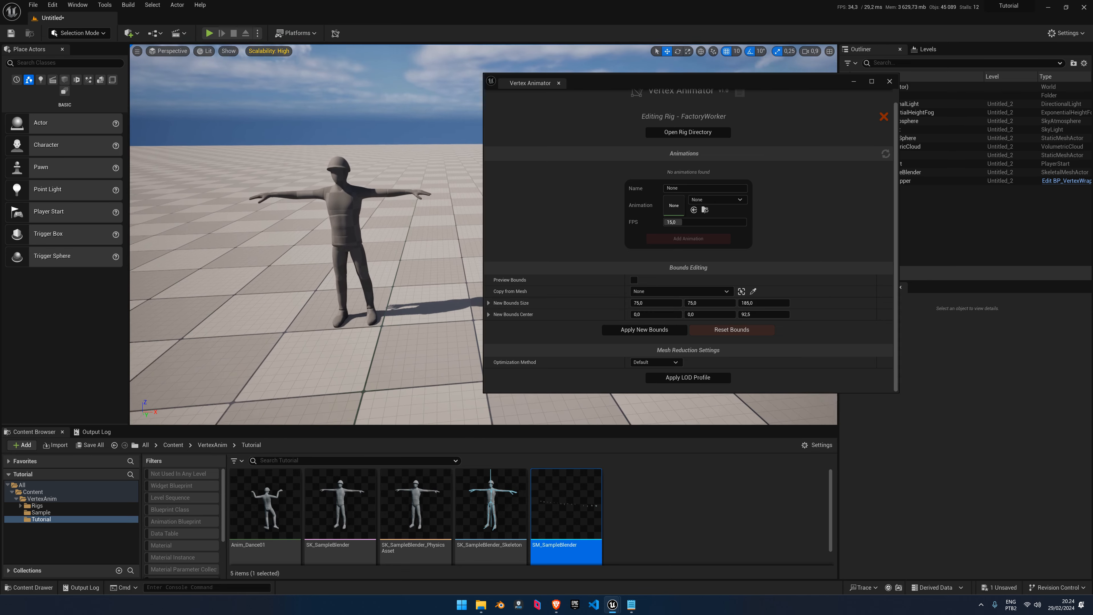
Delete the original SkeletalMeshActor and fly the camera toward the orange rig figure
{"action": "left_click", "coordinate": [334, 197]}
{"action": "key", "text": "Delete"}
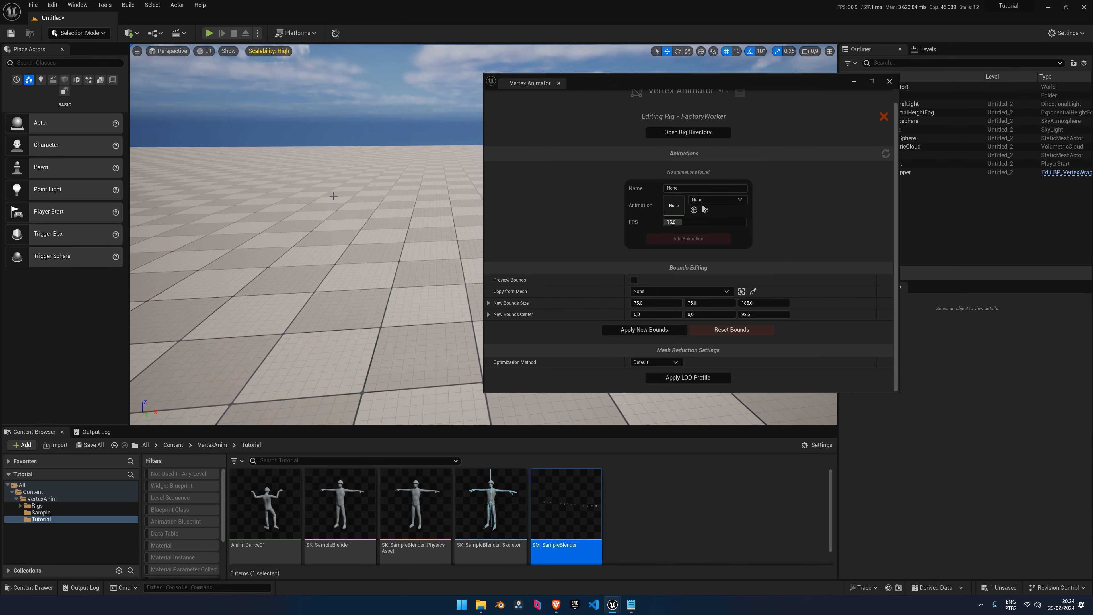
{"action": "right_click_drag", "start_coordinate": [334, 196], "coordinate": [361, 166]}
{"action": "scroll", "coordinate": [334, 196], "scroll_direction": "down", "scroll_amount": 2}
{"action": "key", "text": "w"}
{"action": "key", "text": "w"}
{"action": "key", "text": "d"}
Circle the camera around the orange FactoryWorker figure, moving the Vertex Animator panel right
{"action": "key", "text": "w"}
{"action": "mouse_move", "coordinate": [346, 242]}
{"action": "right_mouse_down"}
{"action": "mouse_move", "coordinate": [351, 258]}
{"action": "mouse_move", "coordinate": [346, 242]}
{"action": "mouse_move", "coordinate": [366, 246]}
{"action": "mouse_move", "coordinate": [344, 243]}
{"action": "right_mouse_up"}
{"action": "key", "text": "g"}
{"action": "key", "text": "w"}
{"action": "key", "text": "s"}
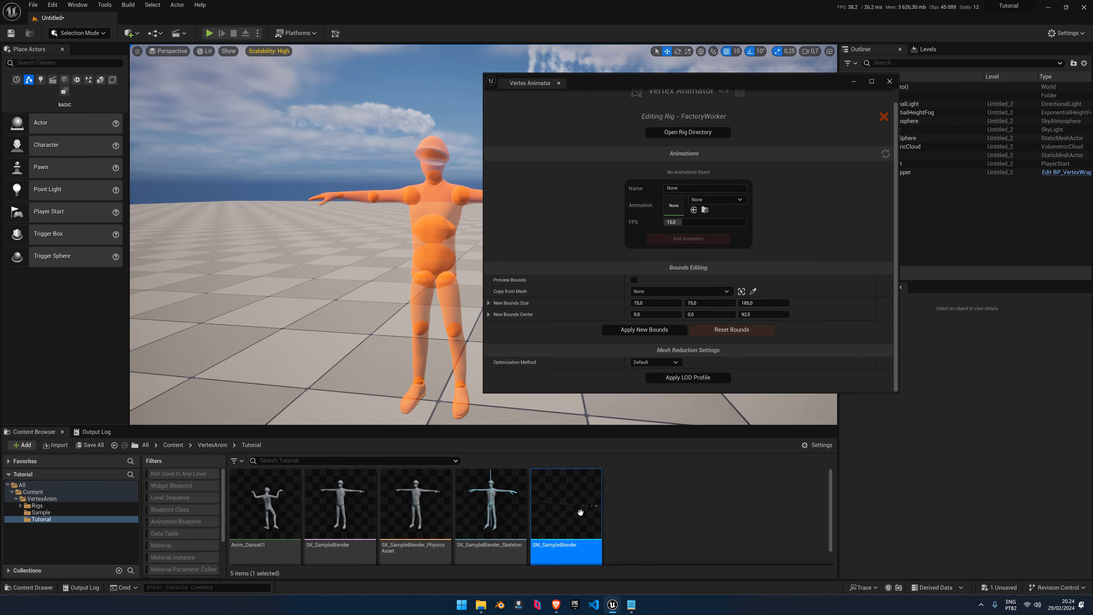
{"action": "mouse_move", "coordinate": [581, 511]}
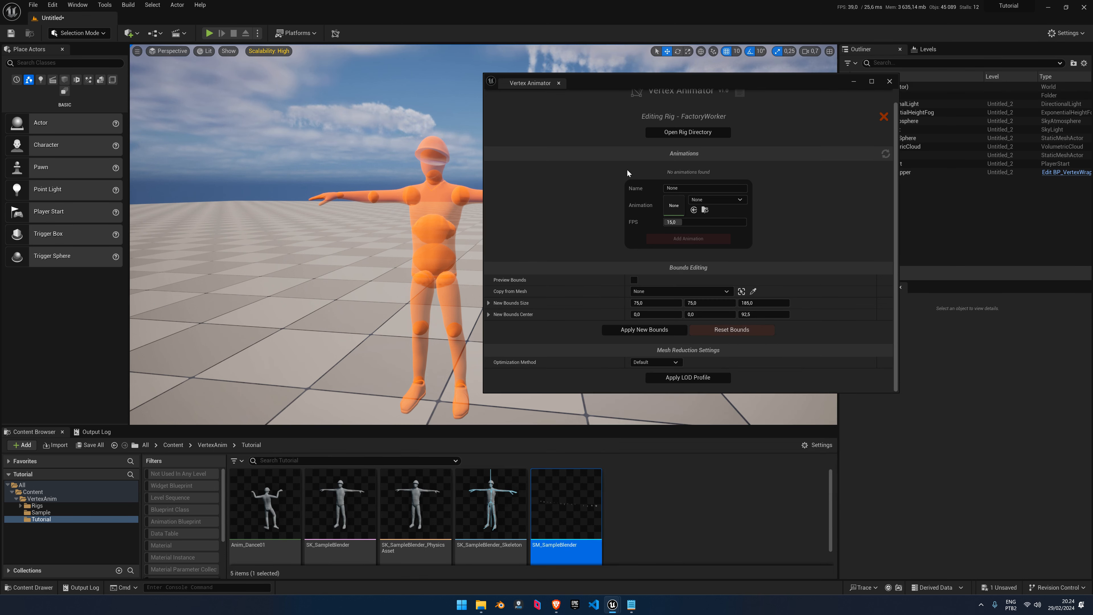
{"action": "left_click_drag", "start_coordinate": [645, 81], "coordinate": [744, 92]}
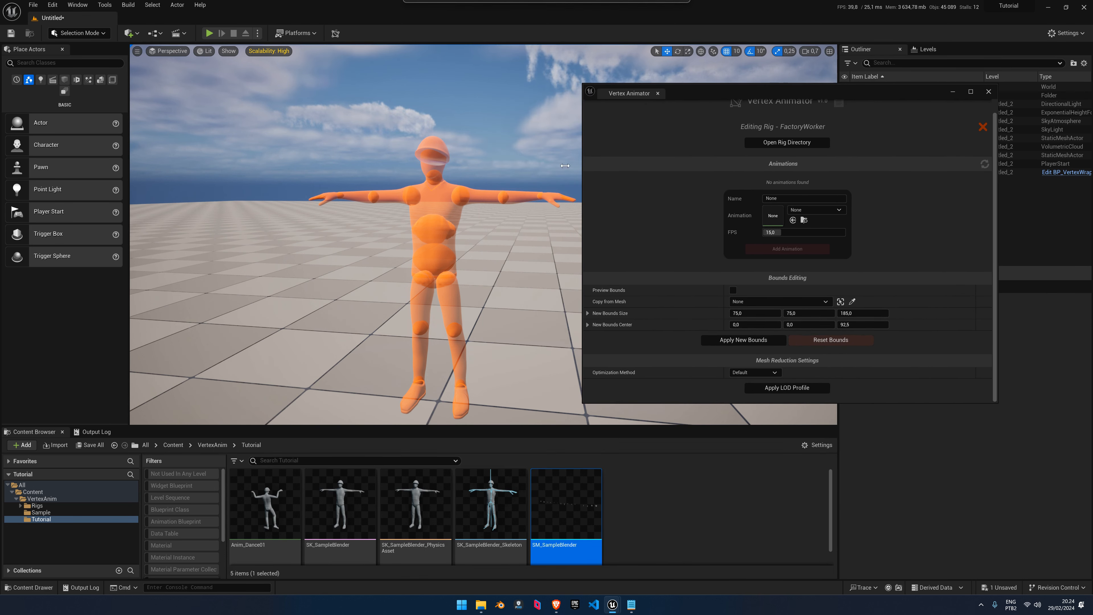
{"action": "right_click_drag", "start_coordinate": [500, 207], "coordinate": [469, 197]}
{"action": "key", "text": "d"}
{"action": "scroll", "coordinate": [480, 204], "scroll_direction": "down", "scroll_amount": 2}
{"action": "key", "text": "s"}
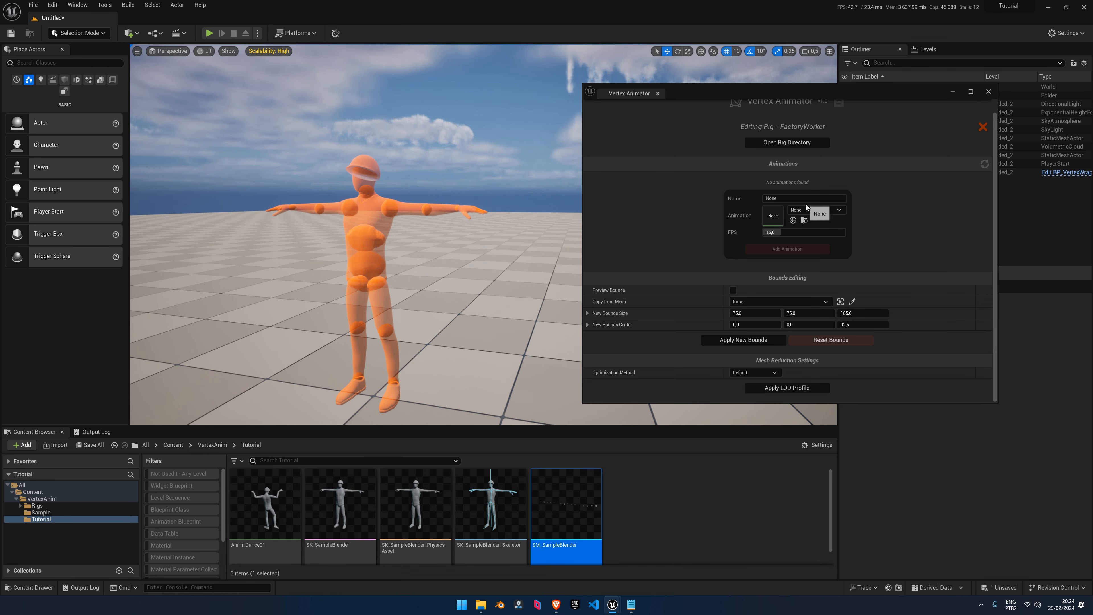
Assign Anim_Dance01 to the Animation slot, edit its name, and add it at 15 FPS
{"action": "left_click", "coordinate": [265, 504]}
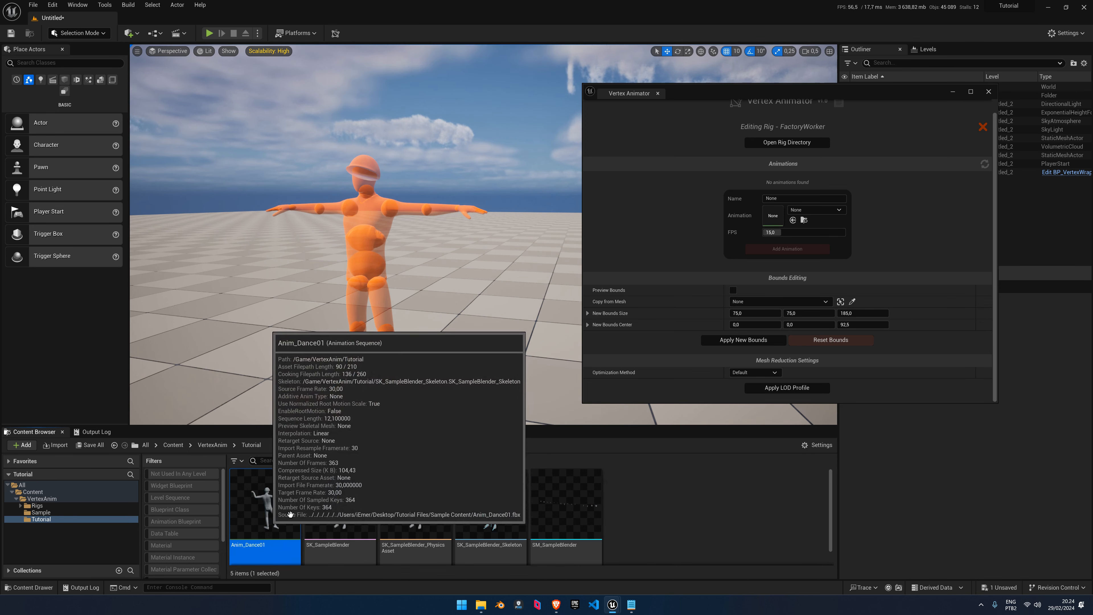
{"action": "left_click_drag", "start_coordinate": [265, 504], "coordinate": [784, 215]}
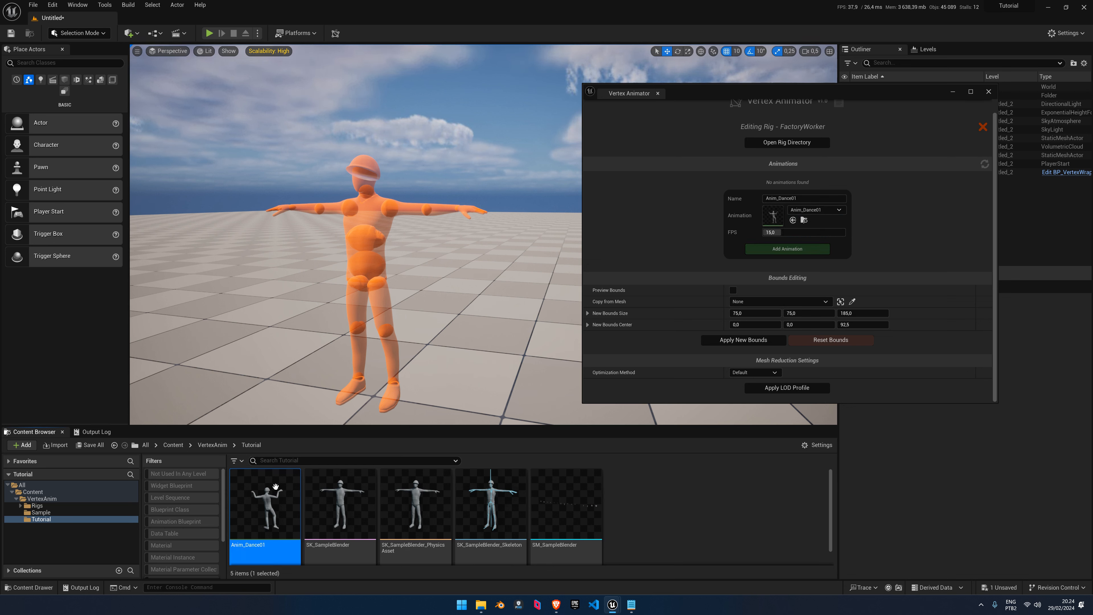
{"action": "left_click_drag", "start_coordinate": [274, 489], "coordinate": [775, 212]}
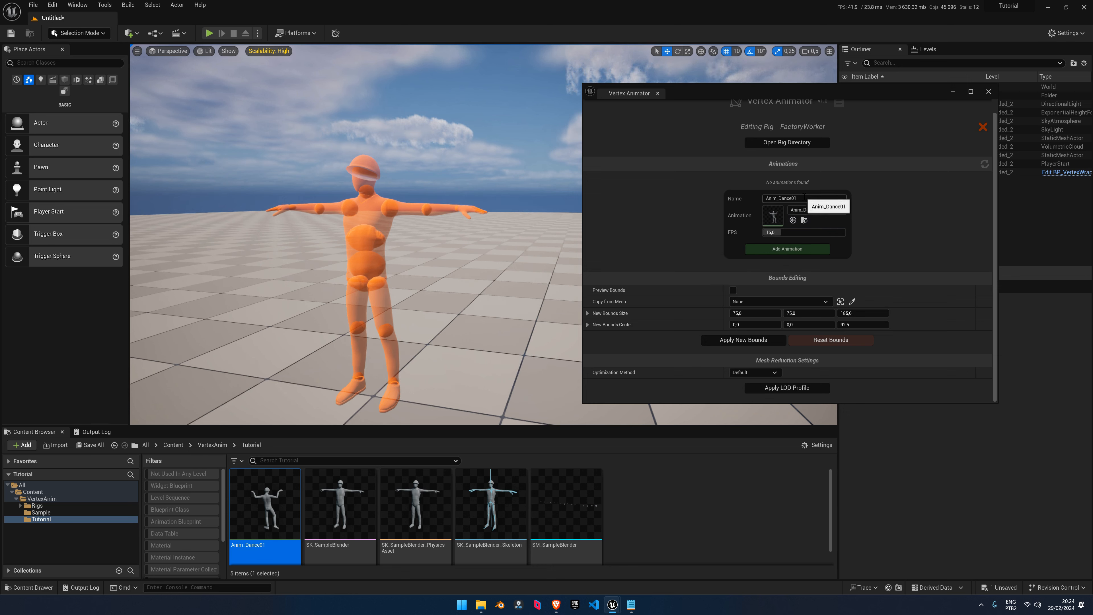
{"action": "left_click", "coordinate": [805, 197]}
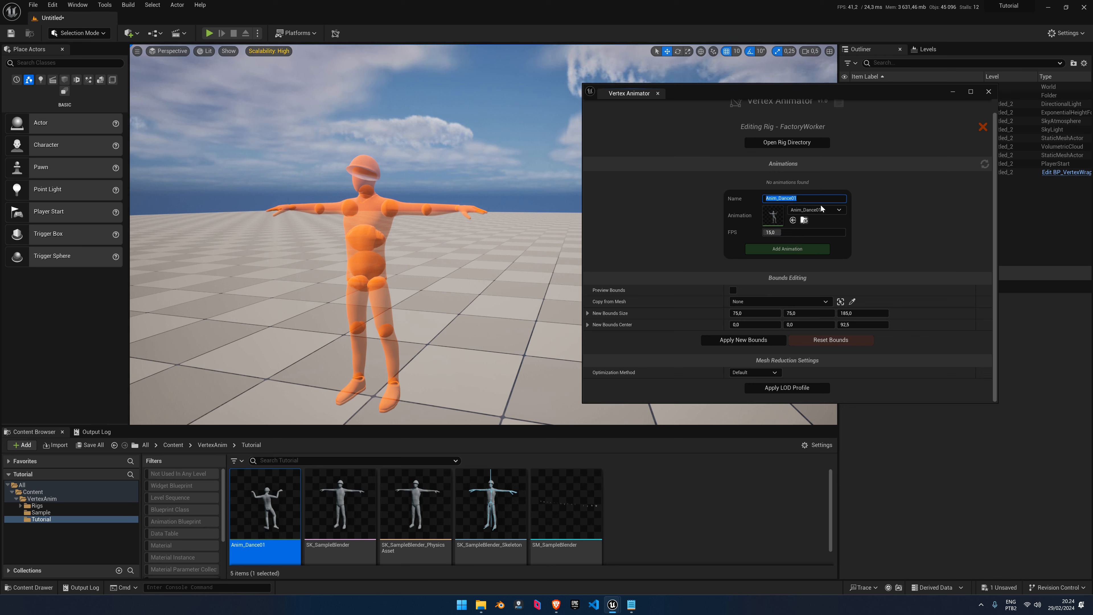
{"action": "key", "text": "BackSpace"}
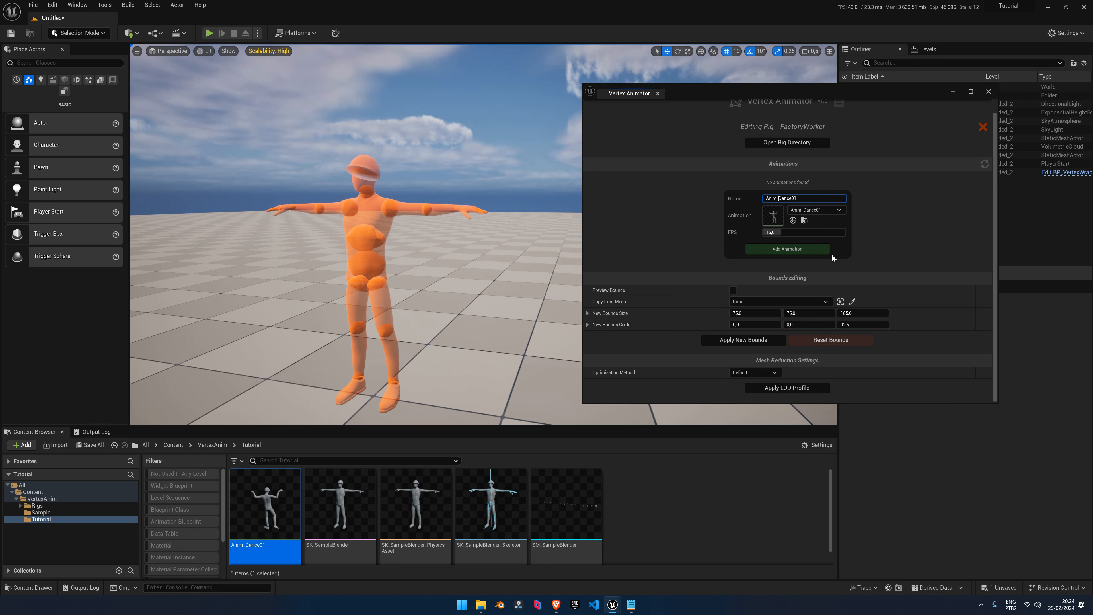
{"action": "left_click", "coordinate": [782, 252]}
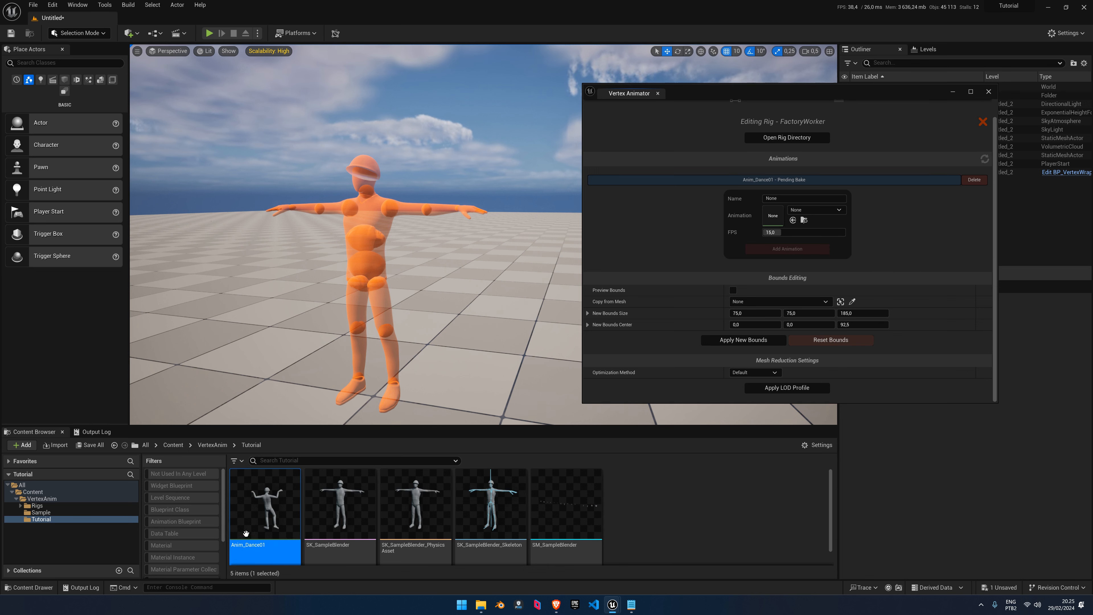
Reset the Animation slot to None and bake Anim_Dance01 into BP_SampleBlender_Anim_Dance01
{"action": "left_click_drag", "start_coordinate": [244, 528], "coordinate": [768, 221]}
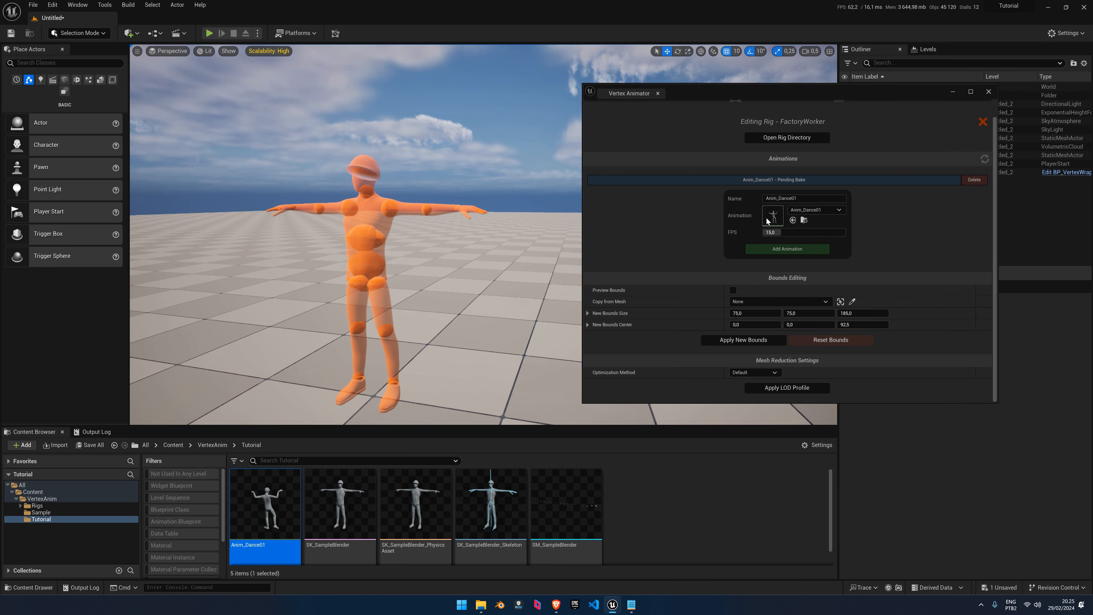
{"action": "left_click", "coordinate": [806, 207]}
{"action": "left_click", "coordinate": [813, 258]}
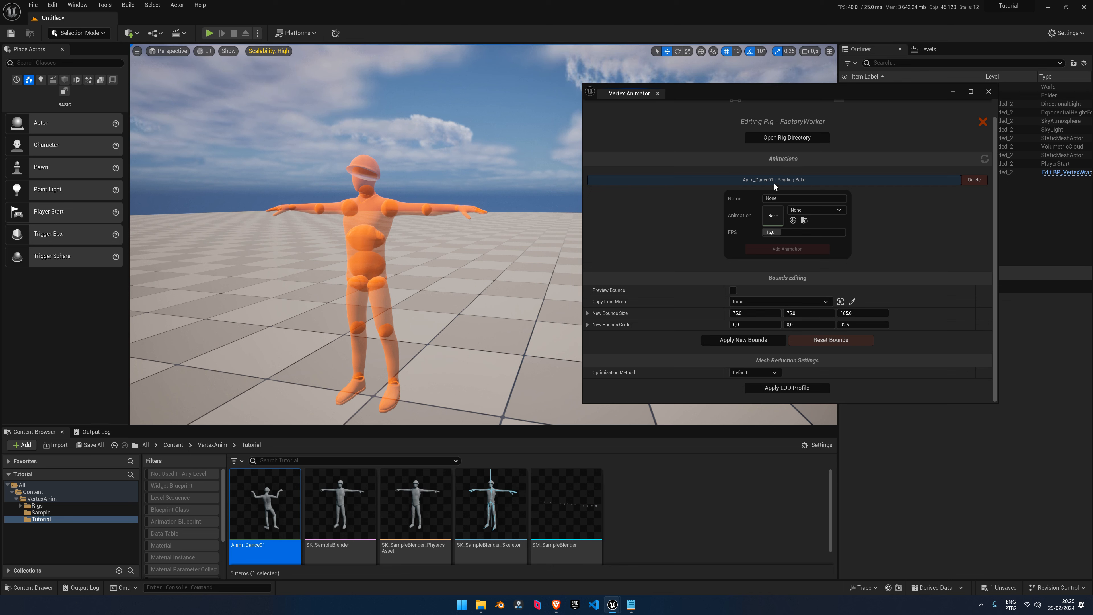
{"action": "left_click", "coordinate": [788, 181]}
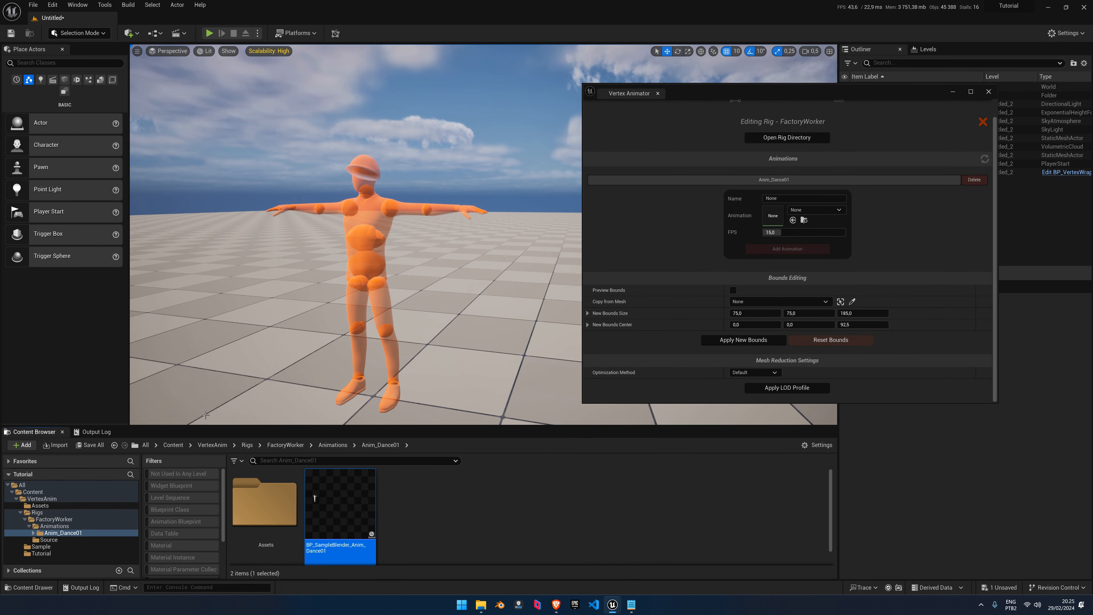
Enlarge the Content Browser, then test-place the baked BP_SampleBlender dancing worker and delete it
{"action": "left_click_drag", "start_coordinate": [73, 426], "coordinate": [72, 387]}
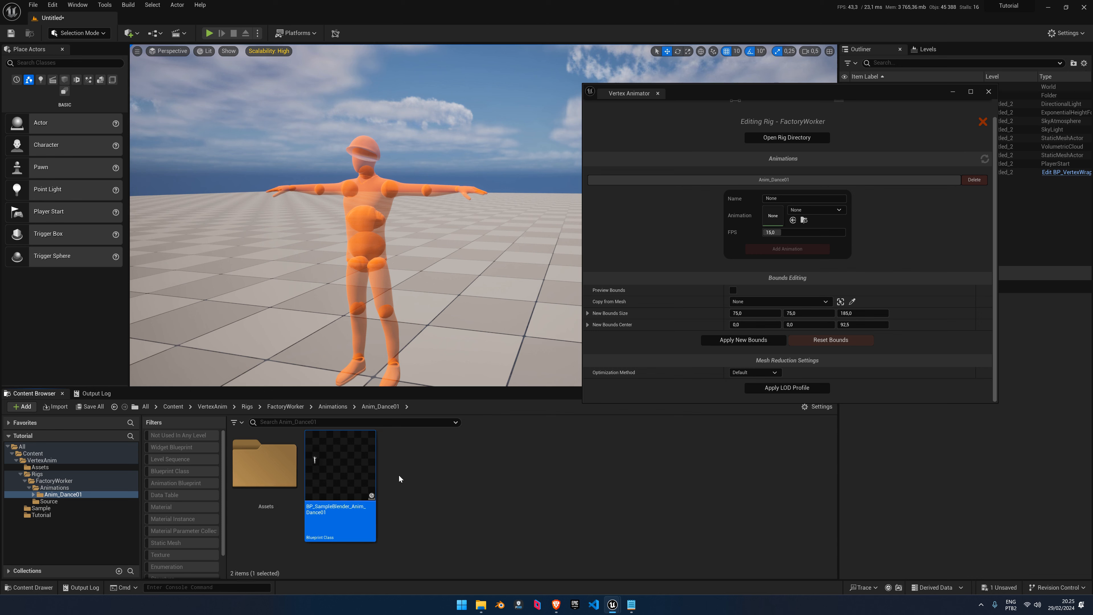
{"action": "left_click_drag", "start_coordinate": [340, 466], "coordinate": [265, 345]}
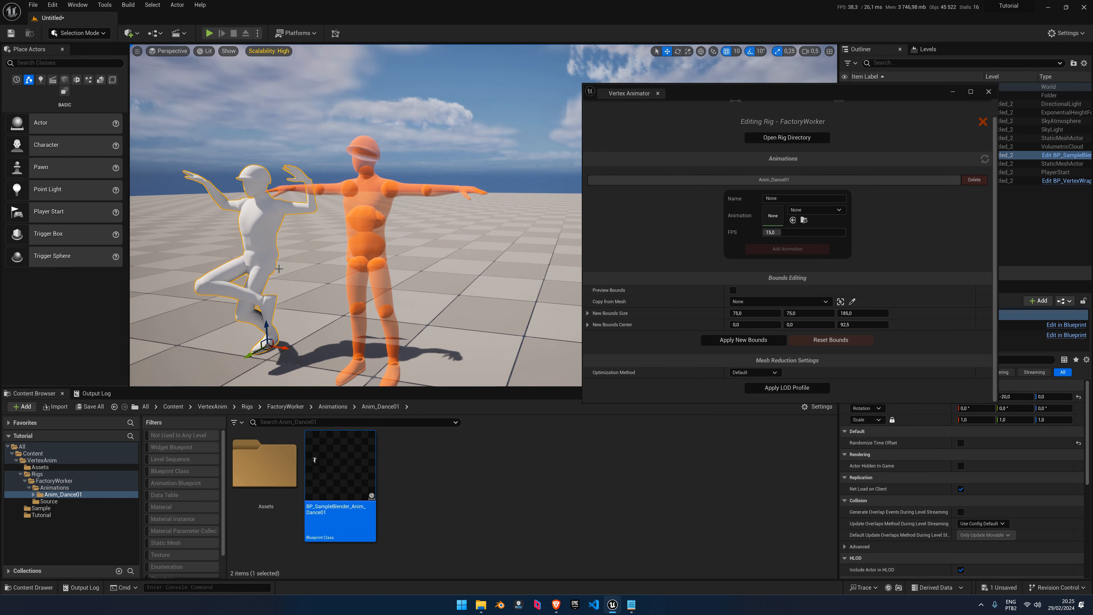
{"action": "right_click_drag", "start_coordinate": [279, 268], "coordinate": [269, 267]}
{"action": "key", "text": "Delete"}
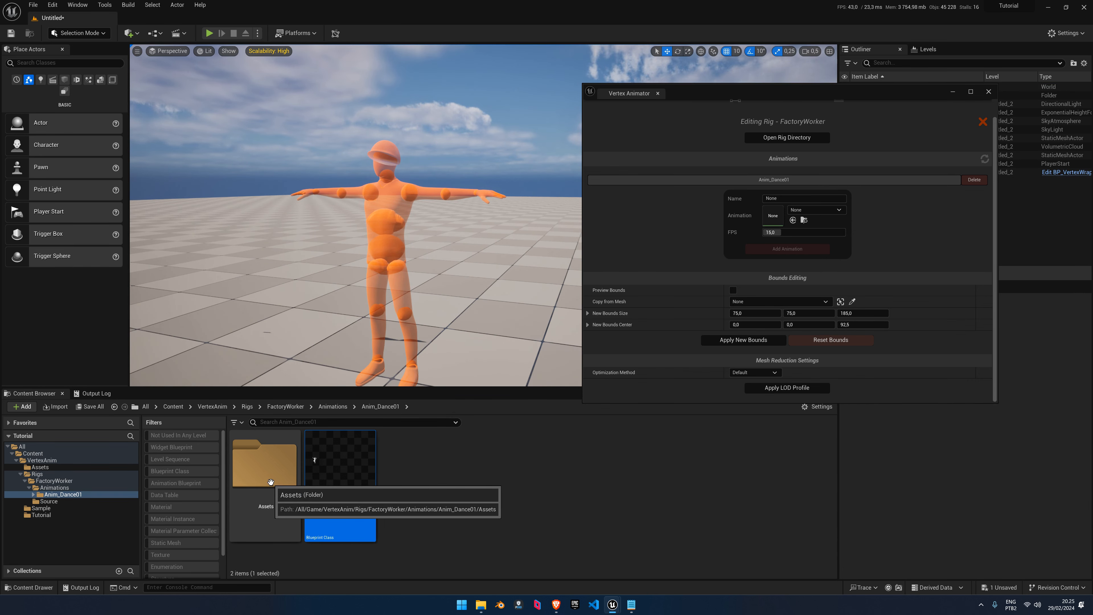
Review Anim_Dance01's baked assets: MI_Anim_Dance01, VA_Anim_Dance01_Anim and VA_Anim_Dance01_Settings
{"action": "double_click", "coordinate": [282, 487]}
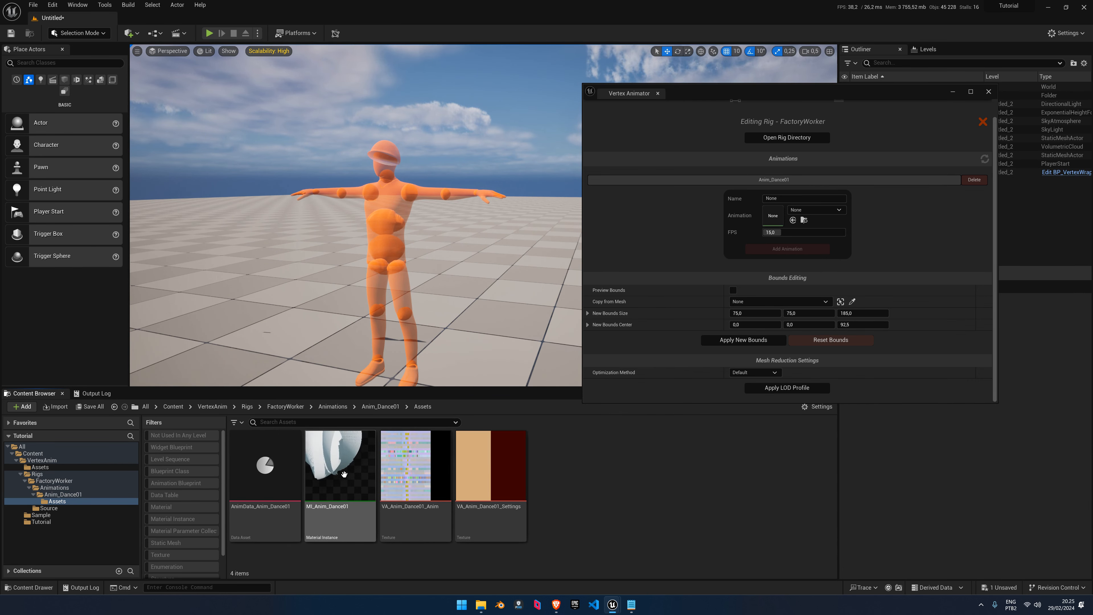
{"action": "left_click", "coordinate": [332, 492]}
{"action": "left_click", "coordinate": [413, 494]}
{"action": "left_click", "coordinate": [474, 487]}
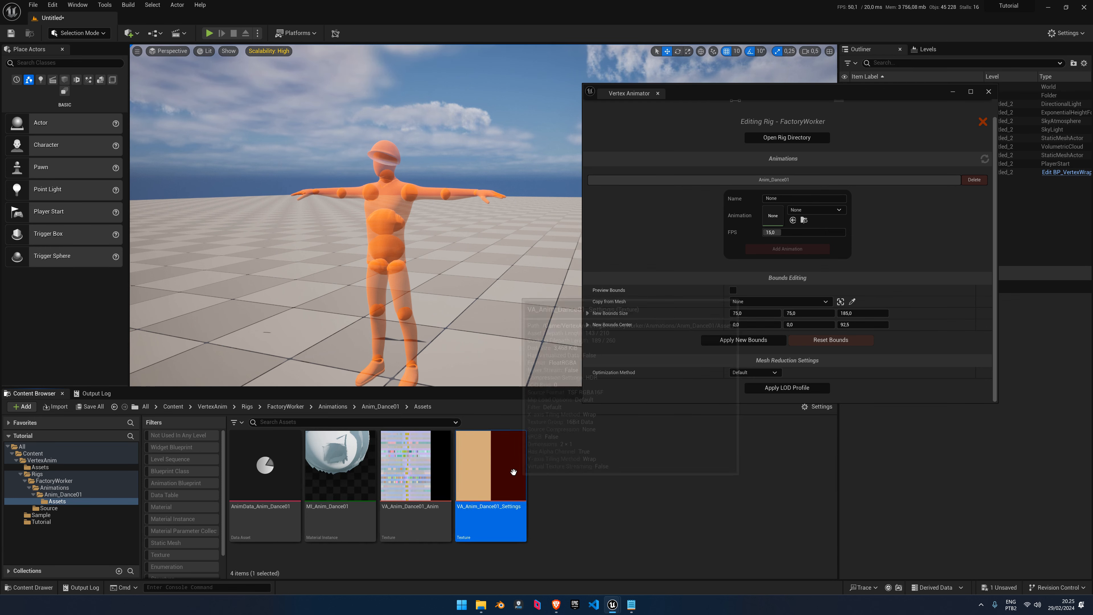
{"action": "left_click", "coordinate": [439, 475]}
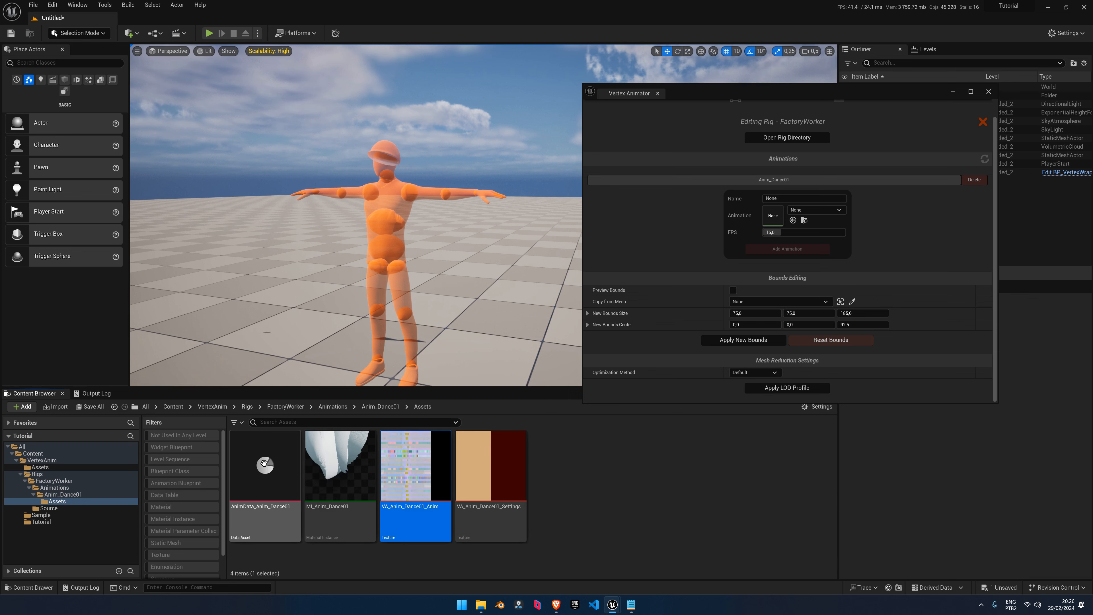
Browse the FactoryWorker Source folder, then test-place SM_SampleBlender in the level and delete it
{"action": "left_click", "coordinate": [34, 494]}
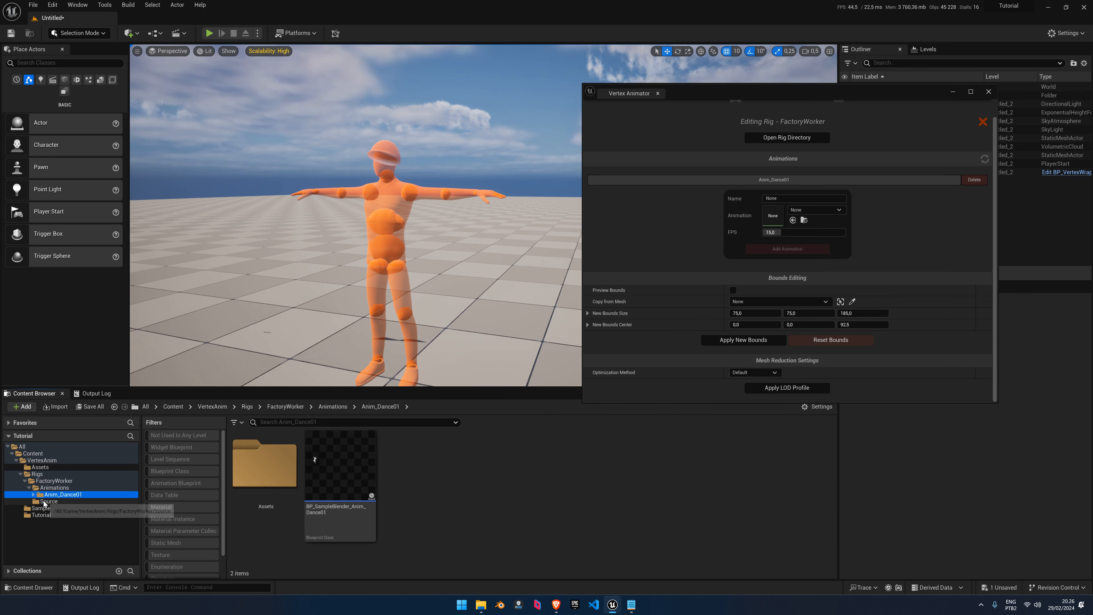
{"action": "left_click", "coordinate": [27, 489]}
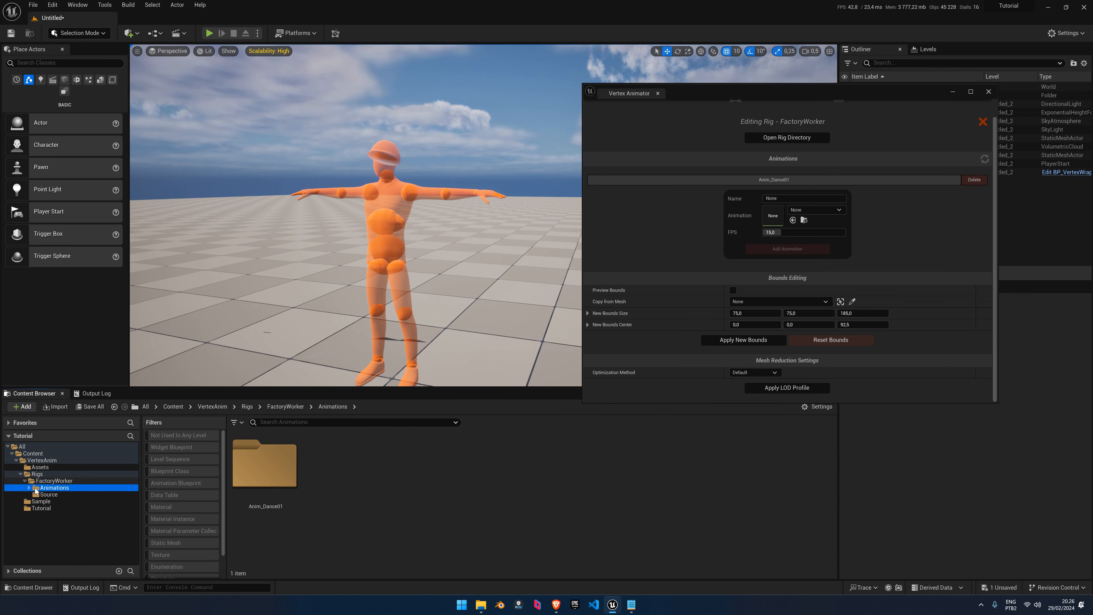
{"action": "left_click", "coordinate": [46, 481]}
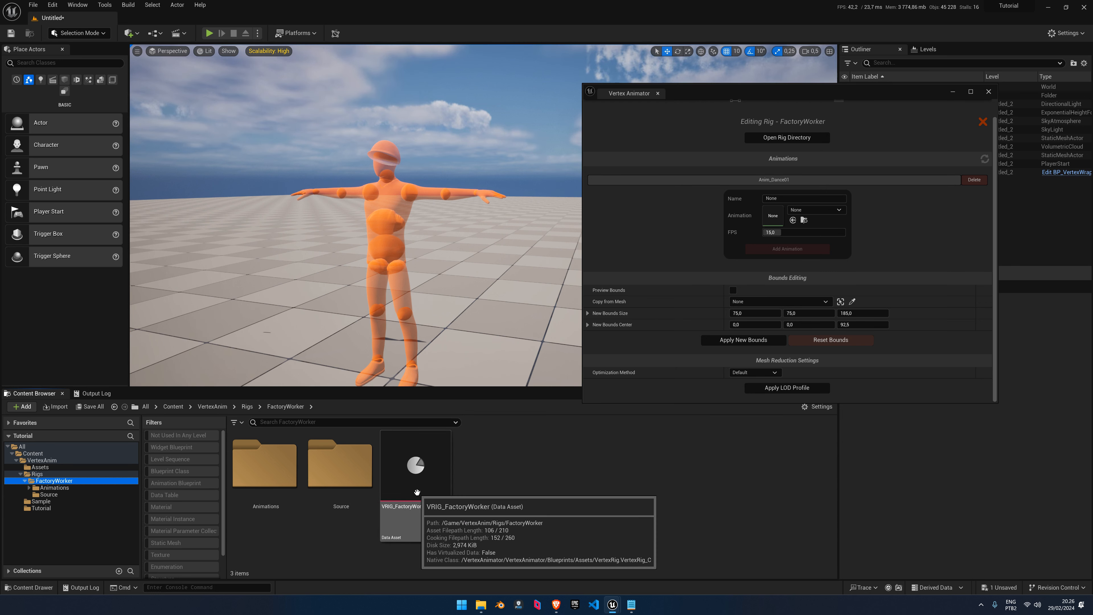
{"action": "double_click", "coordinate": [349, 471]}
{"action": "left_click_drag", "start_coordinate": [320, 316], "coordinate": [287, 293]}
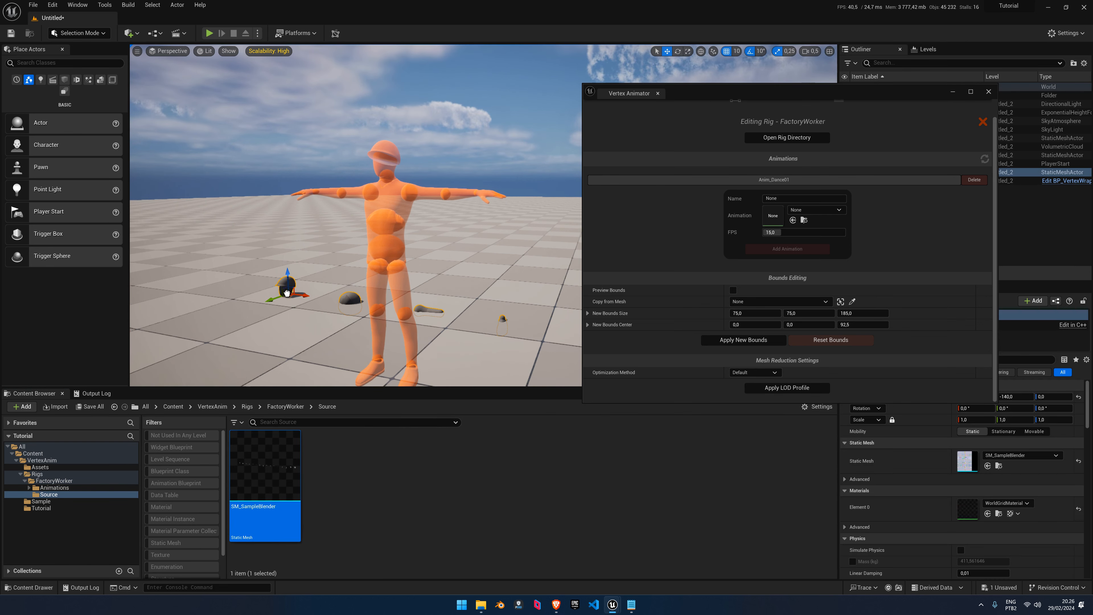
{"action": "key", "text": "Delete"}
Navigate from Animations to the VertexAnim > Assets folder in the tree
{"action": "left_click", "coordinate": [54, 489]}
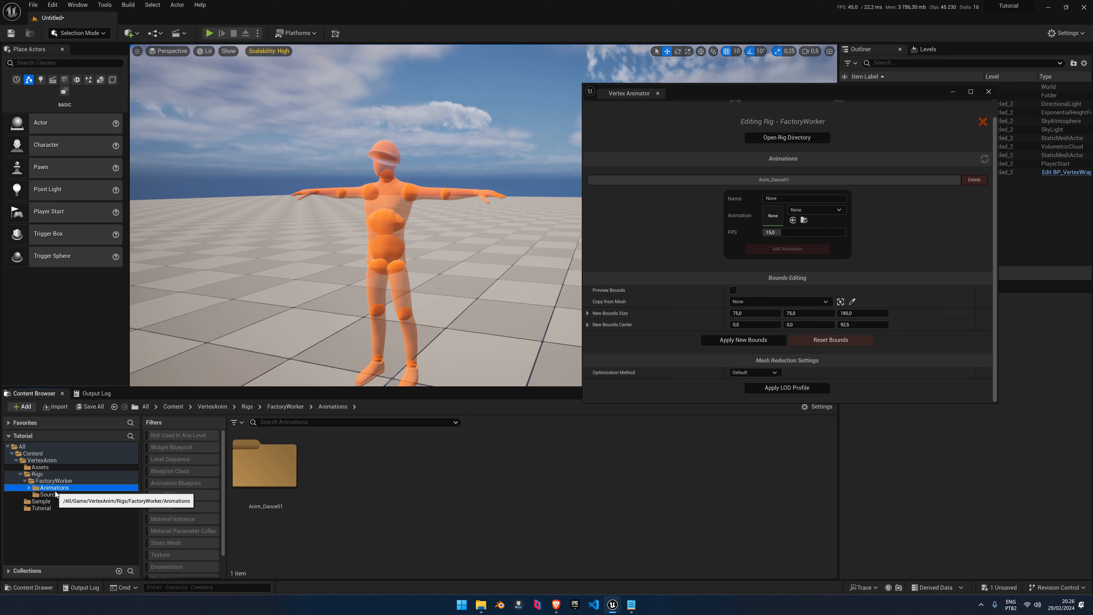
{"action": "left_click", "coordinate": [42, 459]}
{"action": "left_click", "coordinate": [41, 468]}
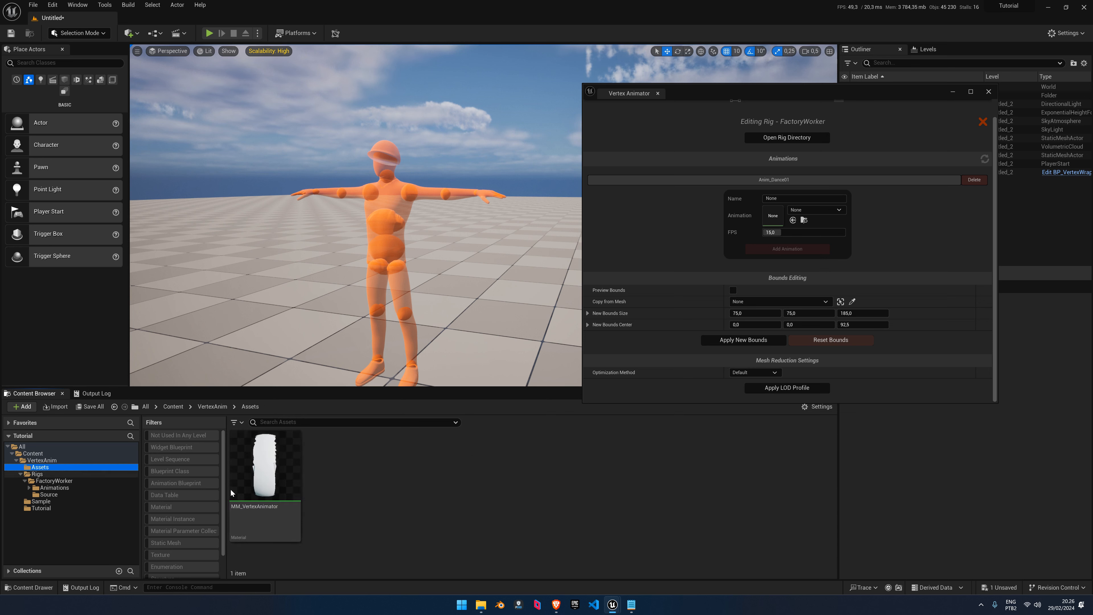
Inspect the MM_VertexAnimator graph, selecting the Main Shader and 'Where the magic happens' groups
{"action": "double_click", "coordinate": [282, 491]}
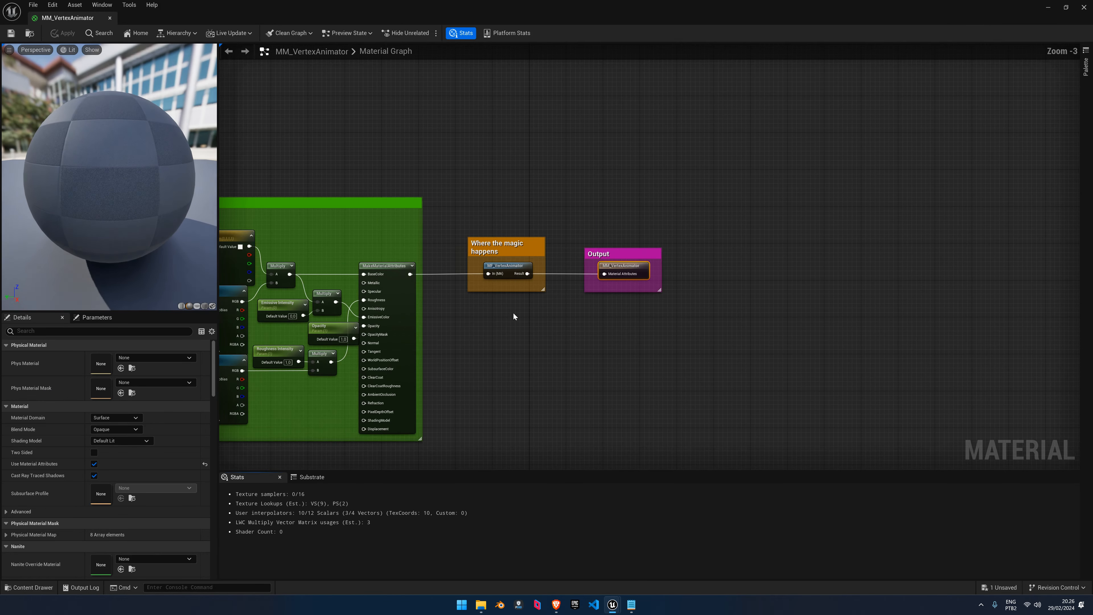
{"action": "scroll", "coordinate": [514, 316], "scroll_direction": "down", "scroll_amount": 3}
{"action": "right_click_drag", "start_coordinate": [513, 317], "coordinate": [774, 267]}
{"action": "scroll", "coordinate": [742, 270], "scroll_direction": "up", "scroll_amount": 3}
{"action": "right_click_drag", "start_coordinate": [718, 199], "coordinate": [700, 185]}
{"action": "scroll", "coordinate": [700, 186], "scroll_direction": "up", "scroll_amount": 1}
{"action": "left_click_drag", "start_coordinate": [340, 143], "coordinate": [656, 423]}
{"action": "scroll", "coordinate": [723, 319], "scroll_direction": "up", "scroll_amount": 2}
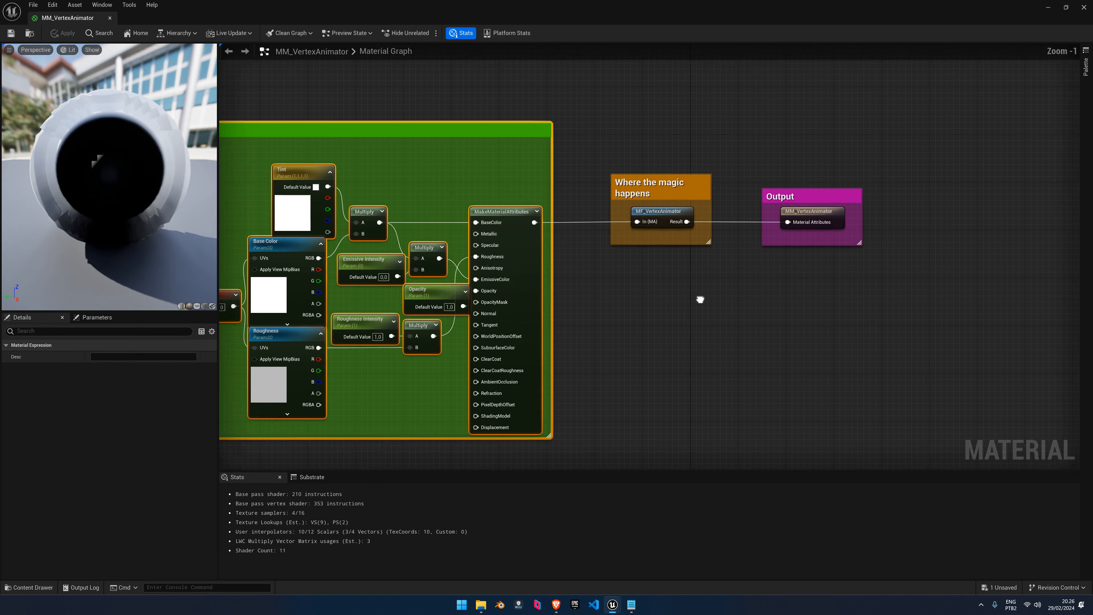
{"action": "left_click_drag", "start_coordinate": [713, 292], "coordinate": [559, 146]}
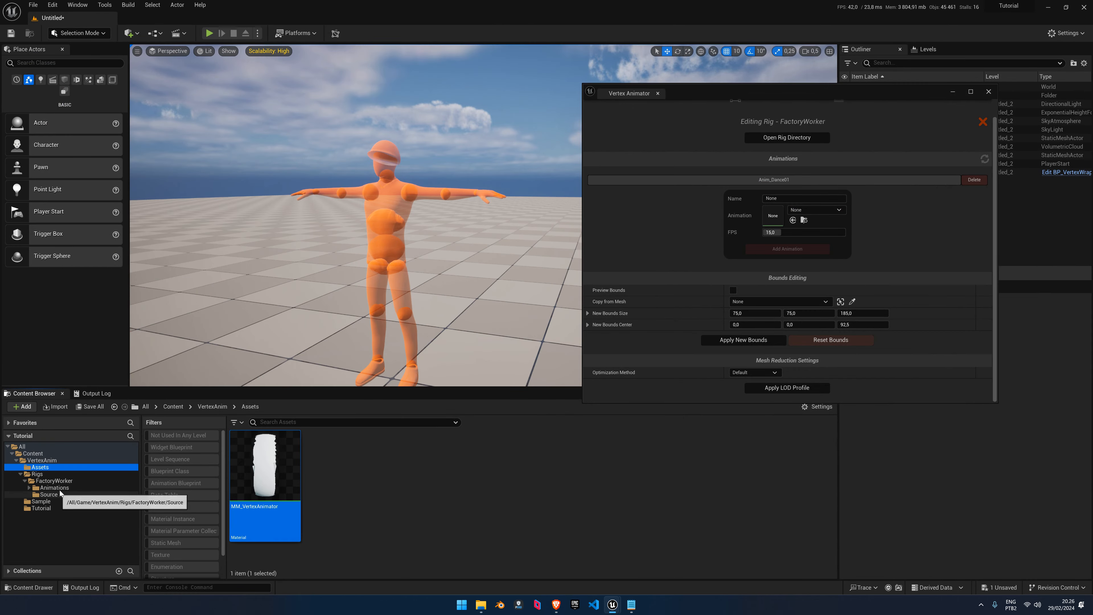
Go to Animations > Anim_Dance01 > Assets and open MI_Anim_Dance01
{"action": "left_click", "coordinate": [36, 490]}
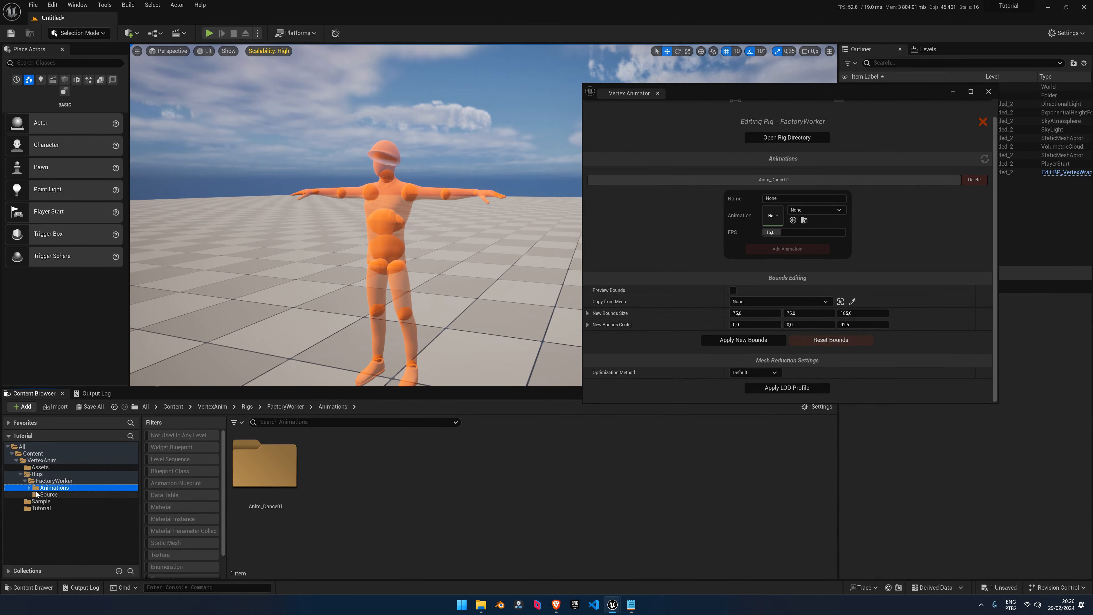
{"action": "left_click", "coordinate": [29, 488]}
{"action": "left_click", "coordinate": [58, 495]}
{"action": "left_click", "coordinate": [33, 494]}
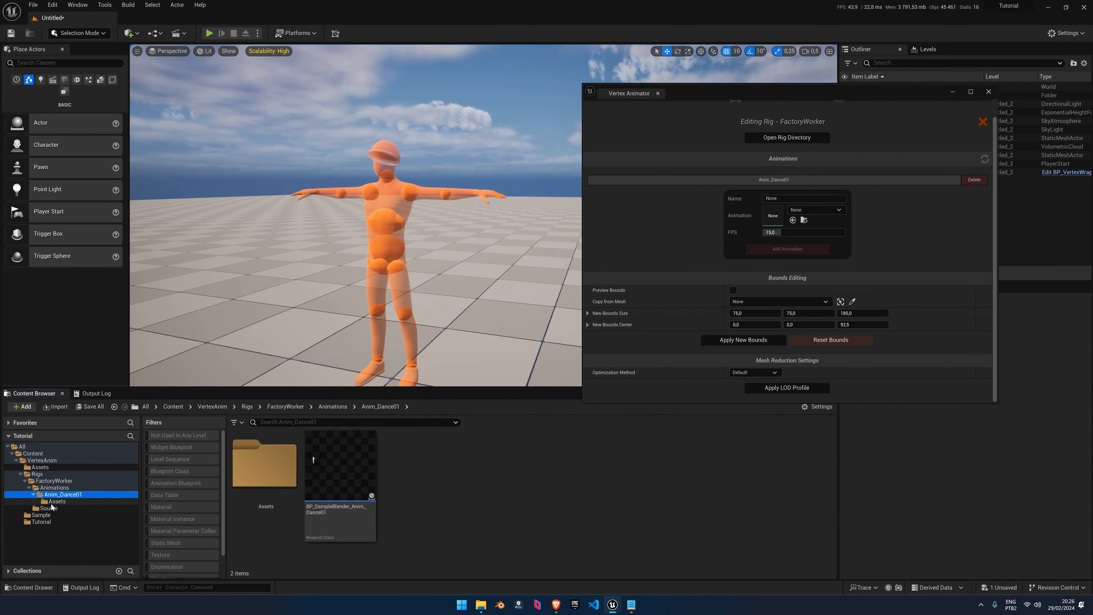
{"action": "left_click", "coordinate": [54, 501]}
{"action": "double_click", "coordinate": [352, 461]}
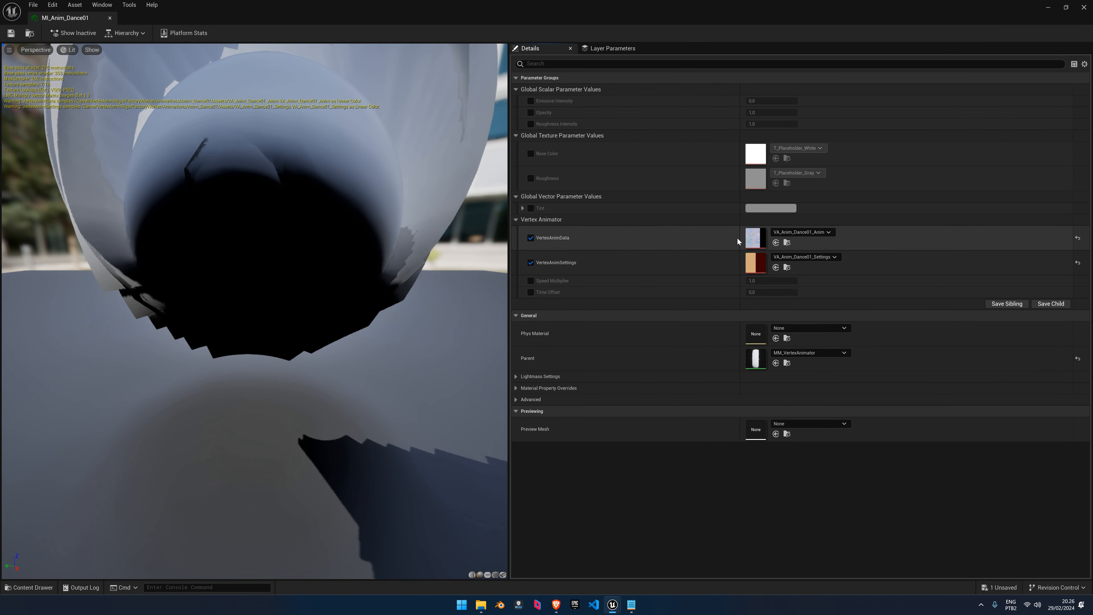
Move the material instance window aside, check the VA_Anim_Dance01 Anim and Settings textures, then close it
{"action": "left_click_drag", "start_coordinate": [549, 9], "coordinate": [386, 66]}
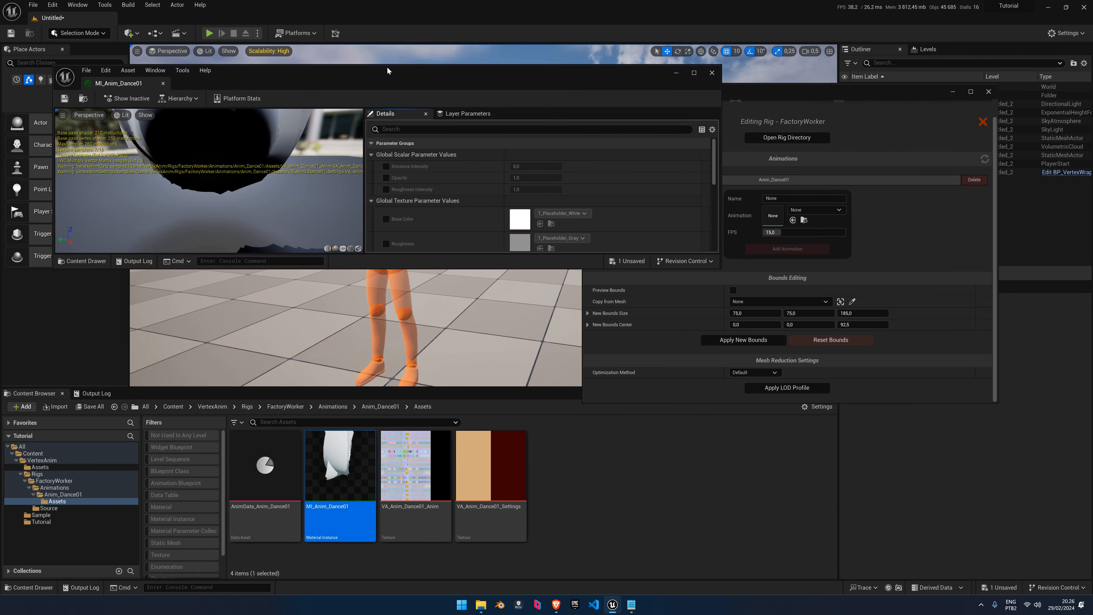
{"action": "scroll", "coordinate": [537, 220], "scroll_direction": "down", "scroll_amount": 5}
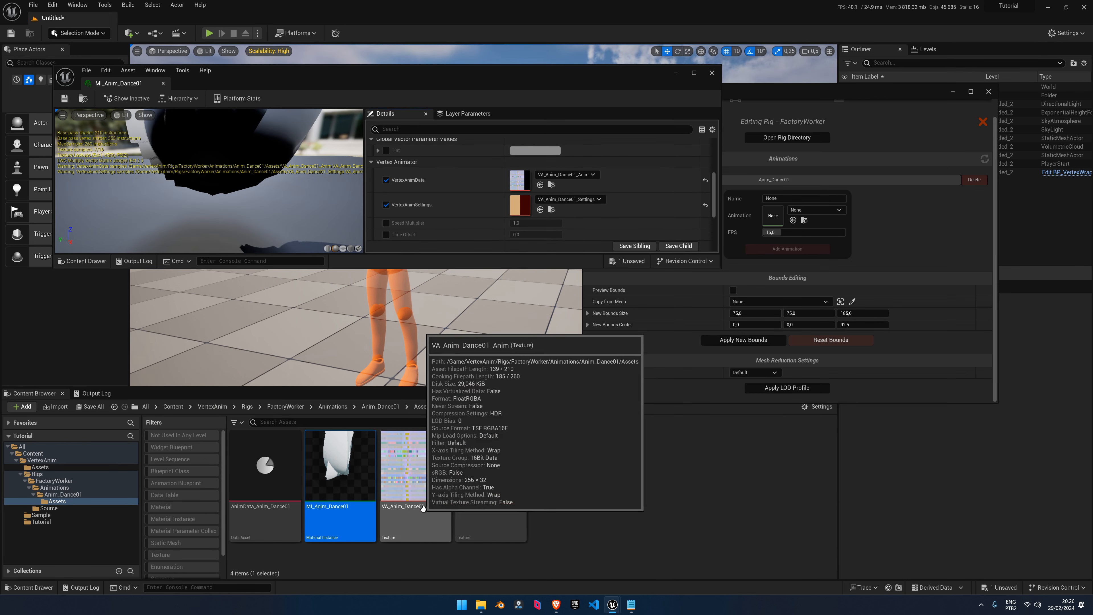
{"action": "left_click", "coordinate": [412, 504]}
{"action": "left_click", "coordinate": [467, 494]}
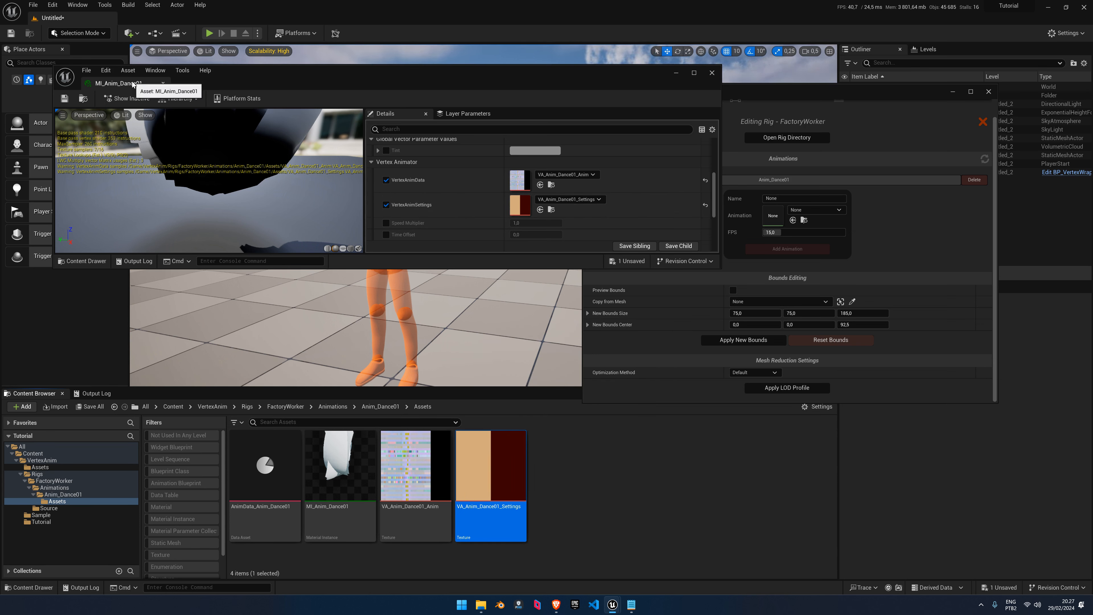
{"action": "middle_click", "coordinate": [119, 84]}
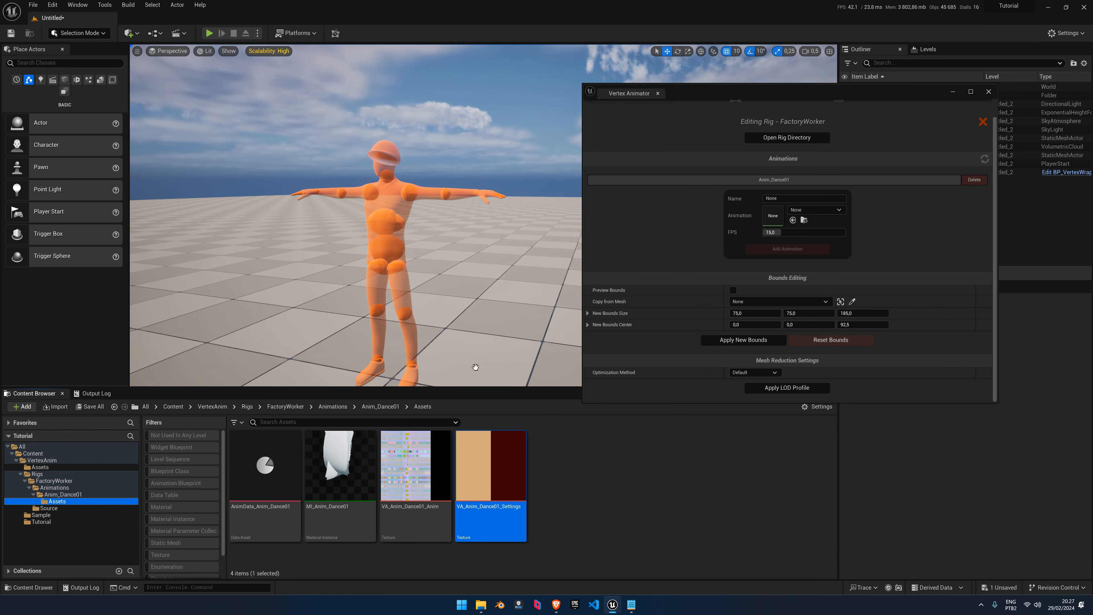
Place BP_SampleBlender_Anim_Dance01 in the level beside the orange mannequin
{"action": "left_click", "coordinate": [402, 213]}
{"action": "left_click", "coordinate": [61, 494]}
{"action": "left_click_drag", "start_coordinate": [338, 467], "coordinate": [286, 343]}
{"action": "right_click_drag", "start_coordinate": [264, 253], "coordinate": [264, 253]}
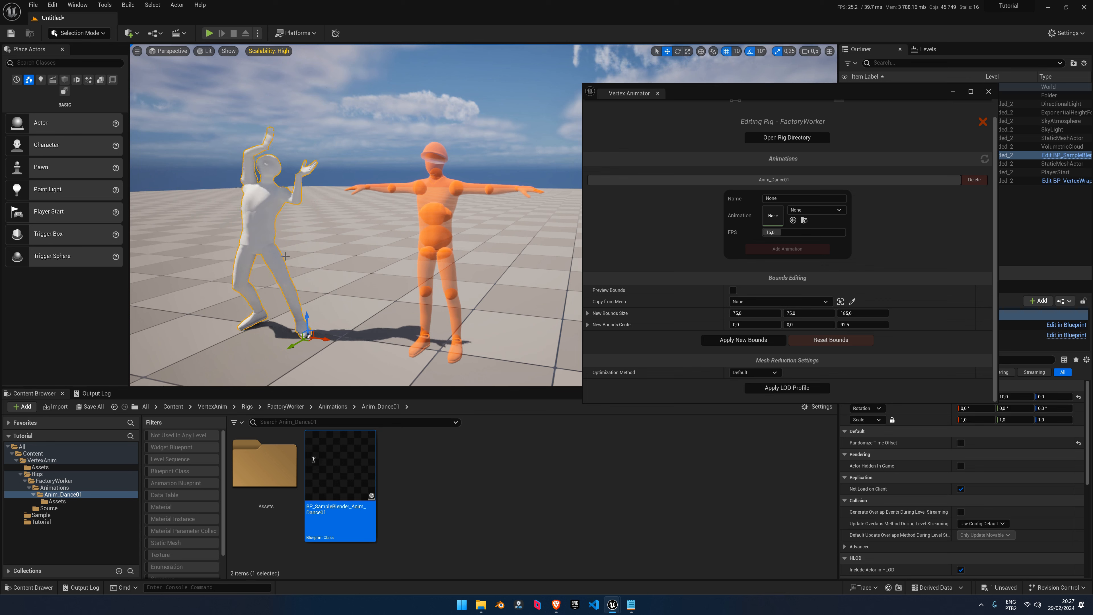
{"action": "left_click", "coordinate": [57, 502]}
Override MI_Anim_Dance01's Base Color with T_FactoryWorker_BC and save the material instance
{"action": "double_click", "coordinate": [332, 461]}
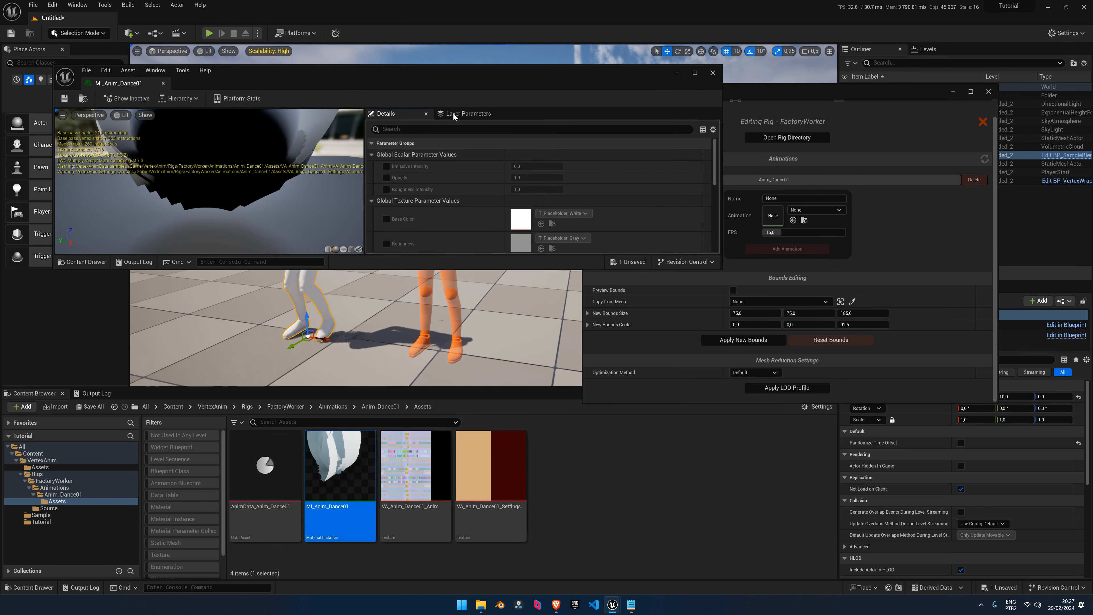
{"action": "left_click", "coordinate": [330, 212]}
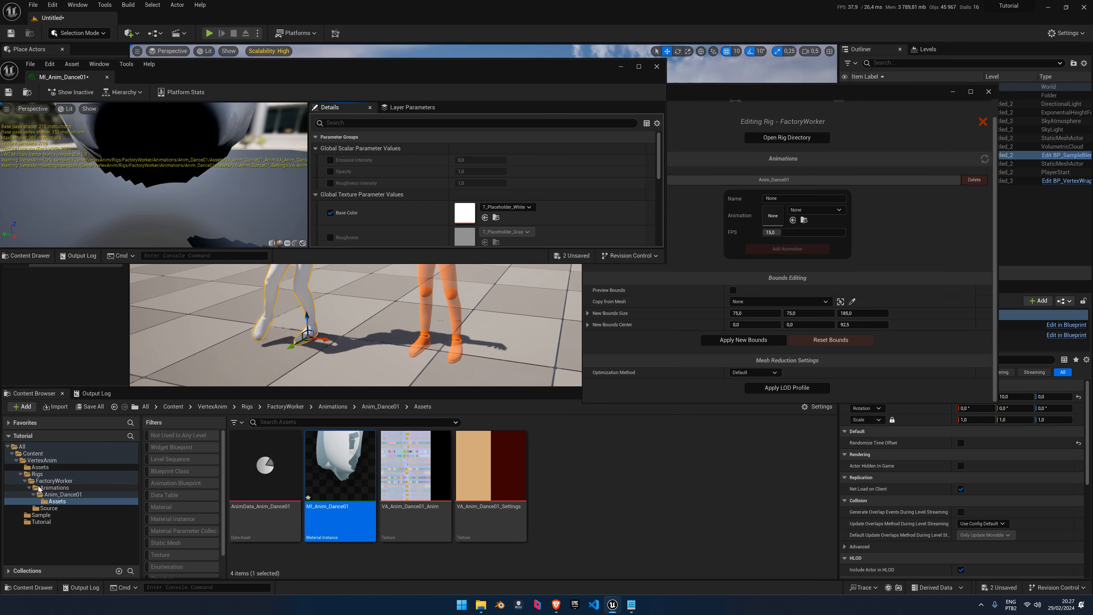
{"action": "left_click", "coordinate": [41, 516]}
{"action": "left_click", "coordinate": [565, 478]}
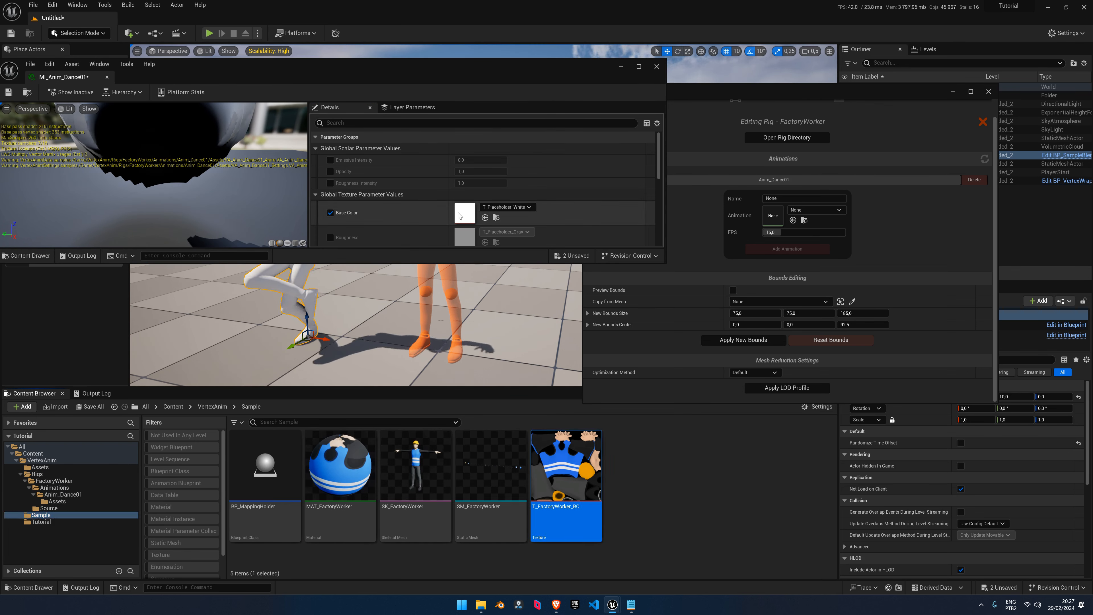
{"action": "scroll", "coordinate": [485, 212], "scroll_direction": "down", "scroll_amount": 1}
{"action": "left_click", "coordinate": [485, 204]}
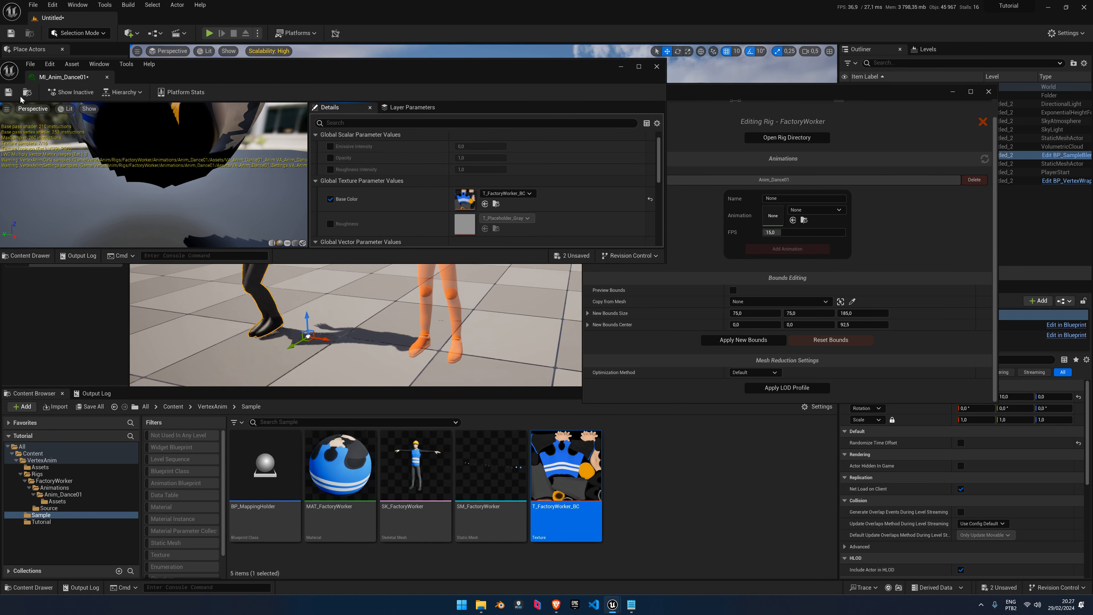
{"action": "left_click", "coordinate": [8, 92]}
{"action": "left_click", "coordinate": [107, 77]}
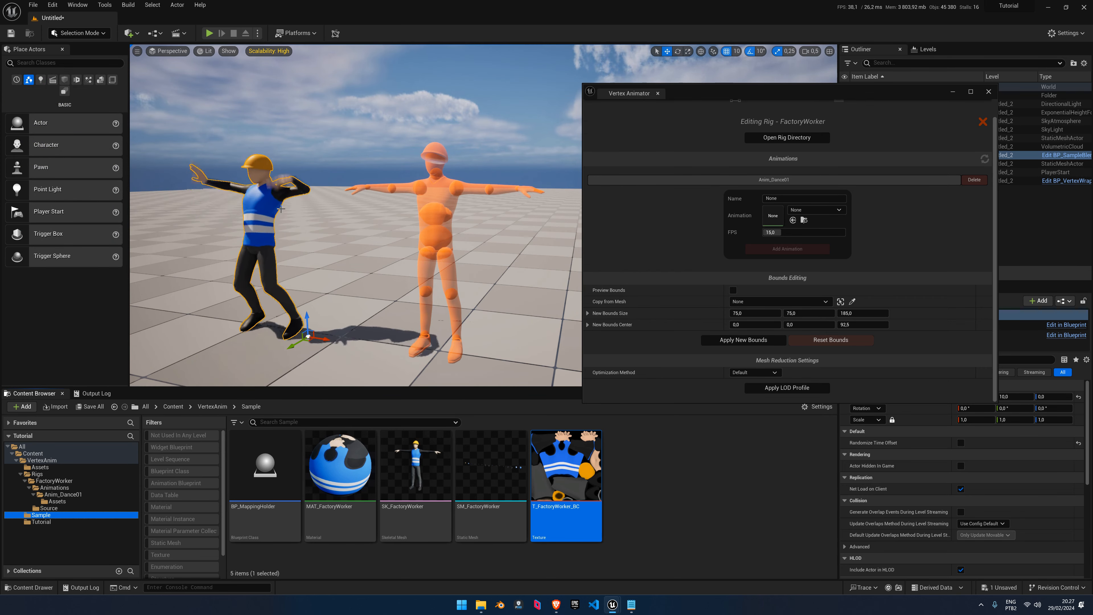
Delete the dancing worker from the level and fly the view toward the mannequin
{"action": "right_click_drag", "start_coordinate": [281, 209], "coordinate": [293, 222]}
{"action": "left_click", "coordinate": [308, 161]}
{"action": "left_click", "coordinate": [271, 204]}
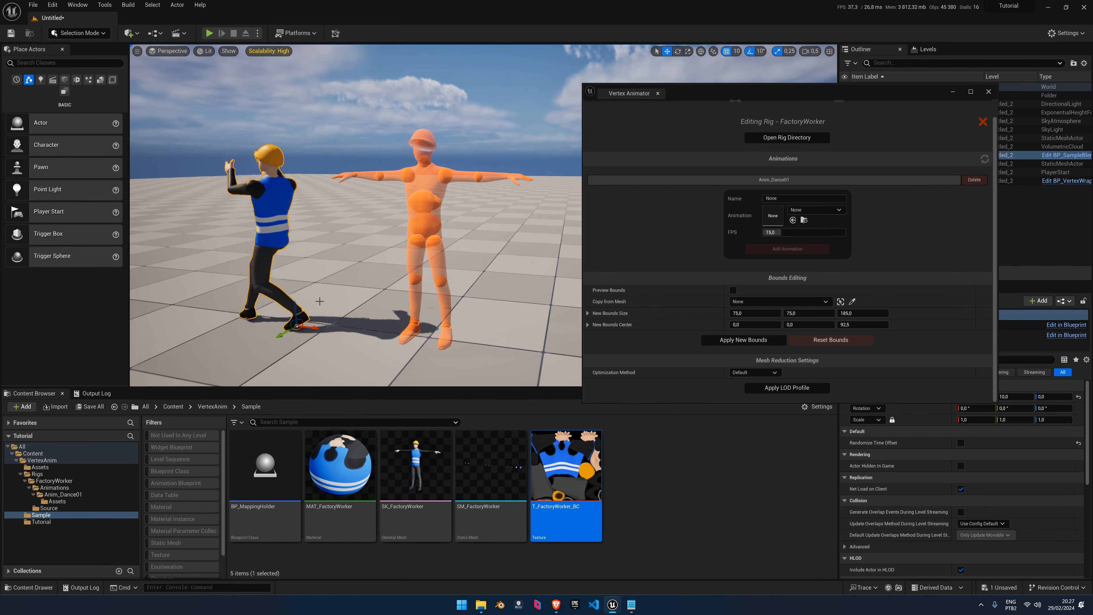
{"action": "key", "text": "Delete"}
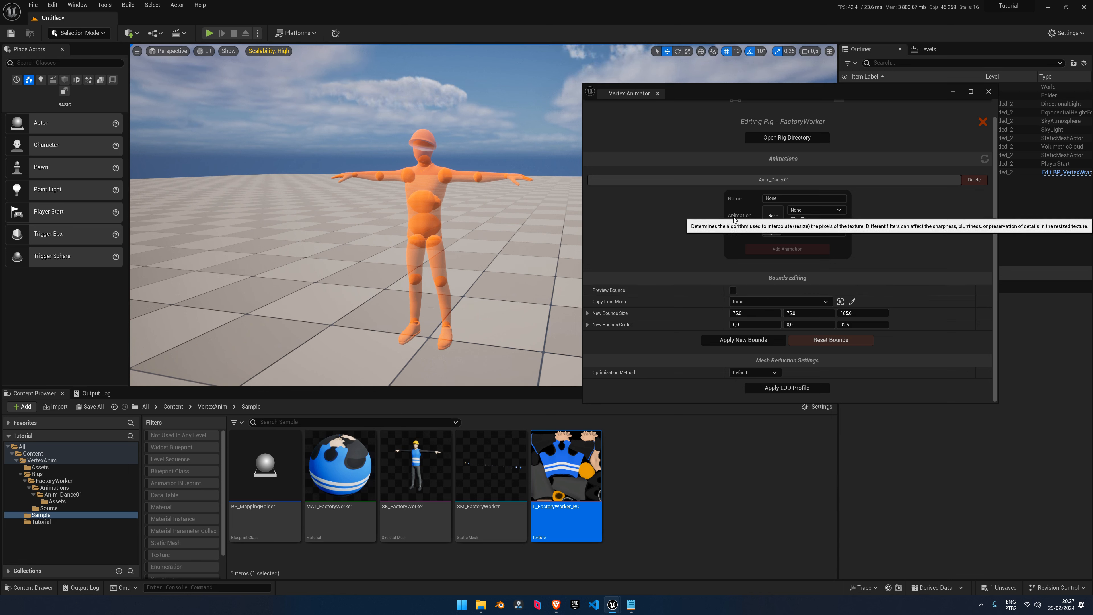
{"action": "key", "text": "w"}
{"action": "right_click_drag", "start_coordinate": [461, 238], "coordinate": [555, 241]}
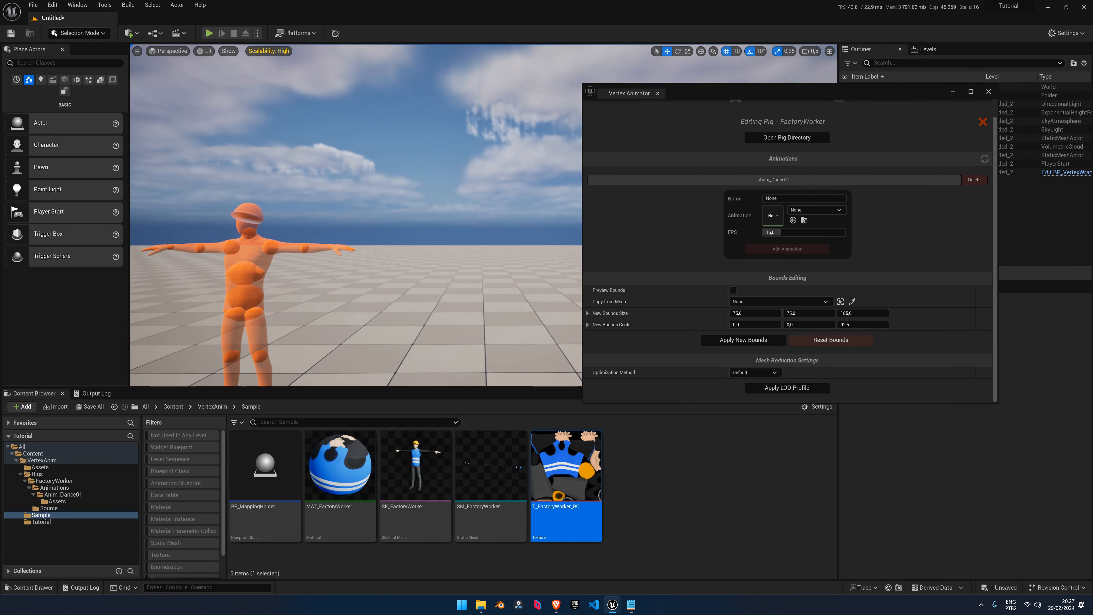
Test-place SM_FactoryWorker in the level, delete its mesh pieces, and reframe the orange mannequin
{"action": "right_click_drag", "start_coordinate": [480, 321], "coordinate": [449, 349]}
{"action": "left_click_drag", "start_coordinate": [515, 454], "coordinate": [316, 326]}
{"action": "right_click_drag", "start_coordinate": [337, 329], "coordinate": [327, 294]}
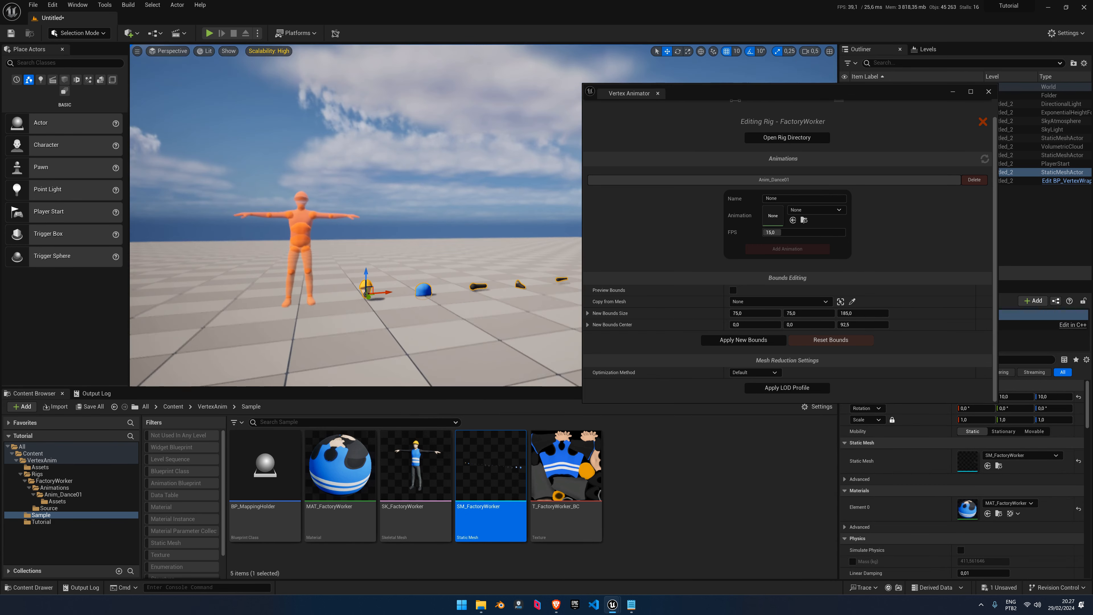
{"action": "right_click_drag", "start_coordinate": [322, 243], "coordinate": [348, 366]}
{"action": "key", "text": "Delete"}
{"action": "right_click_drag", "start_coordinate": [317, 329], "coordinate": [299, 311]}
{"action": "key", "text": "w"}
{"action": "key", "text": "w"}
{"action": "key", "text": "s"}
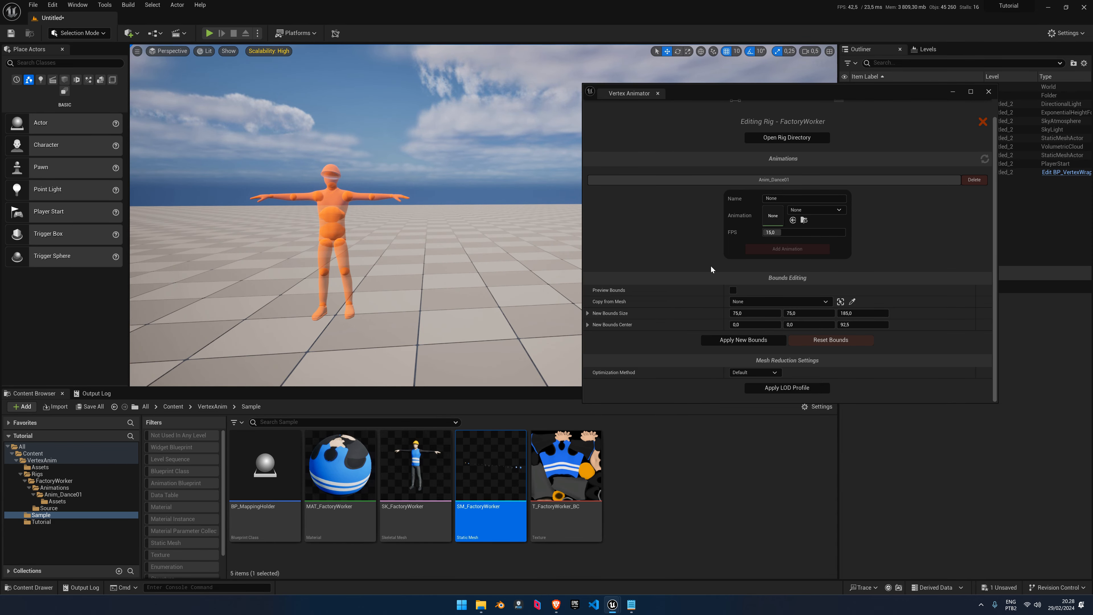
Enable the bounds preview and fly around the mannequin to inspect the red and green bounds boxes
{"action": "left_click", "coordinate": [734, 291]}
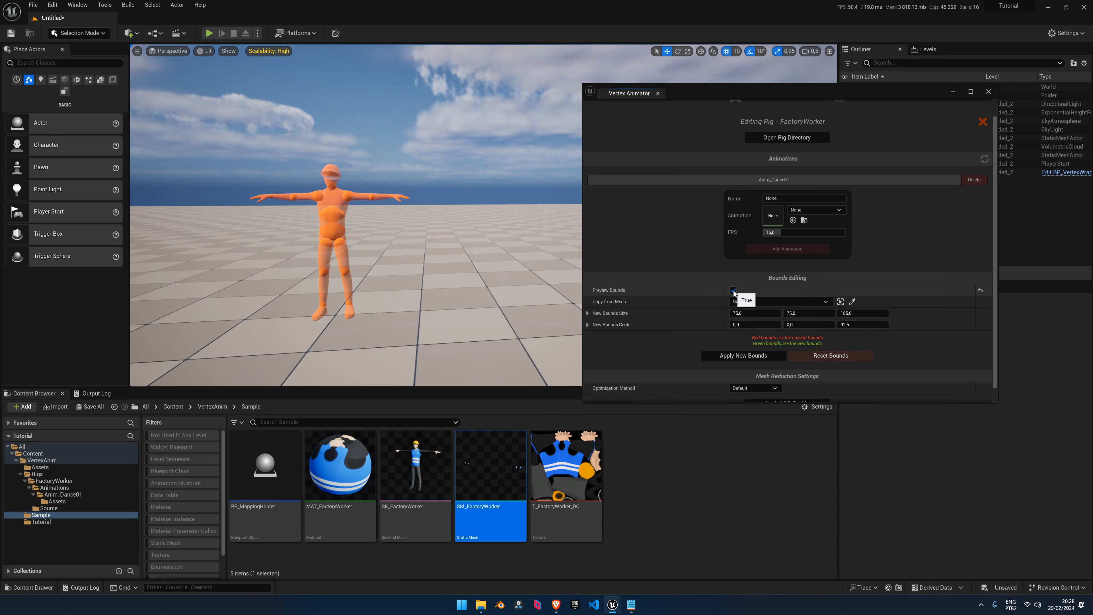
{"action": "right_click_drag", "start_coordinate": [357, 215], "coordinate": [396, 180]}
{"action": "key", "text": "g"}
{"action": "key", "text": "a"}
{"action": "scroll", "coordinate": [396, 180], "scroll_direction": "down", "scroll_amount": 1}
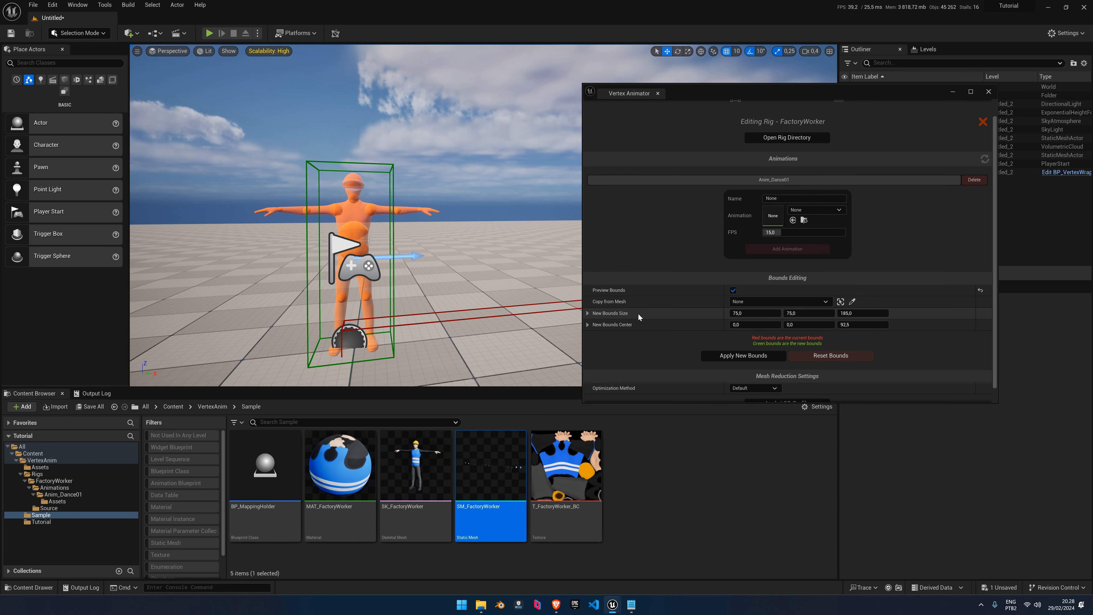
{"action": "right_click_drag", "start_coordinate": [495, 258], "coordinate": [557, 215]}
{"action": "key", "text": "a"}
{"action": "key", "text": "s"}
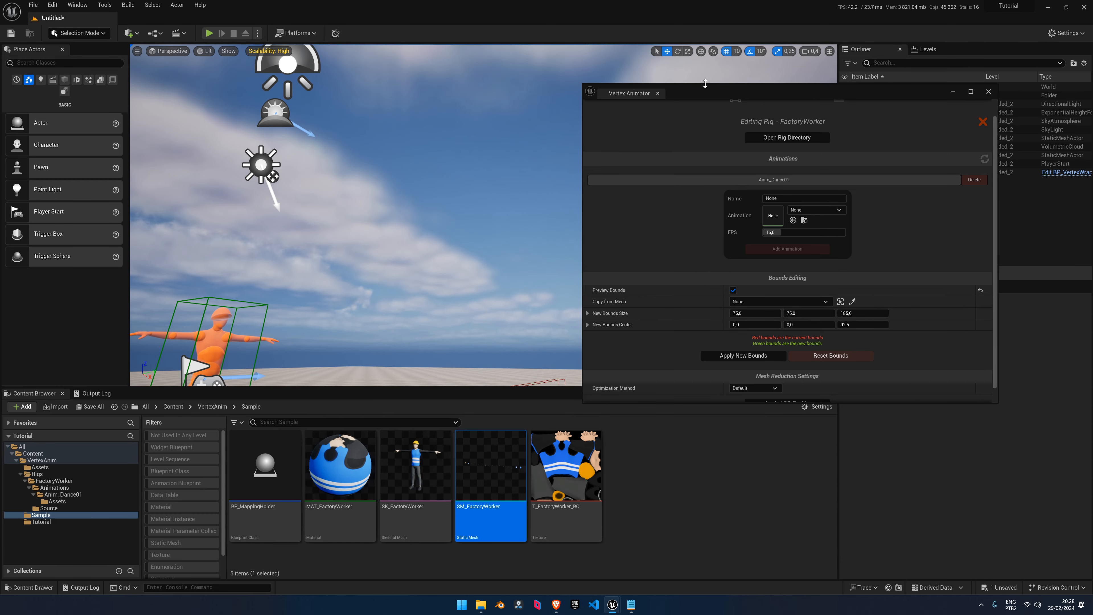
{"action": "left_click_drag", "start_coordinate": [705, 92], "coordinate": [853, 99]}
{"action": "right_click_drag", "start_coordinate": [559, 215], "coordinate": [518, 259]}
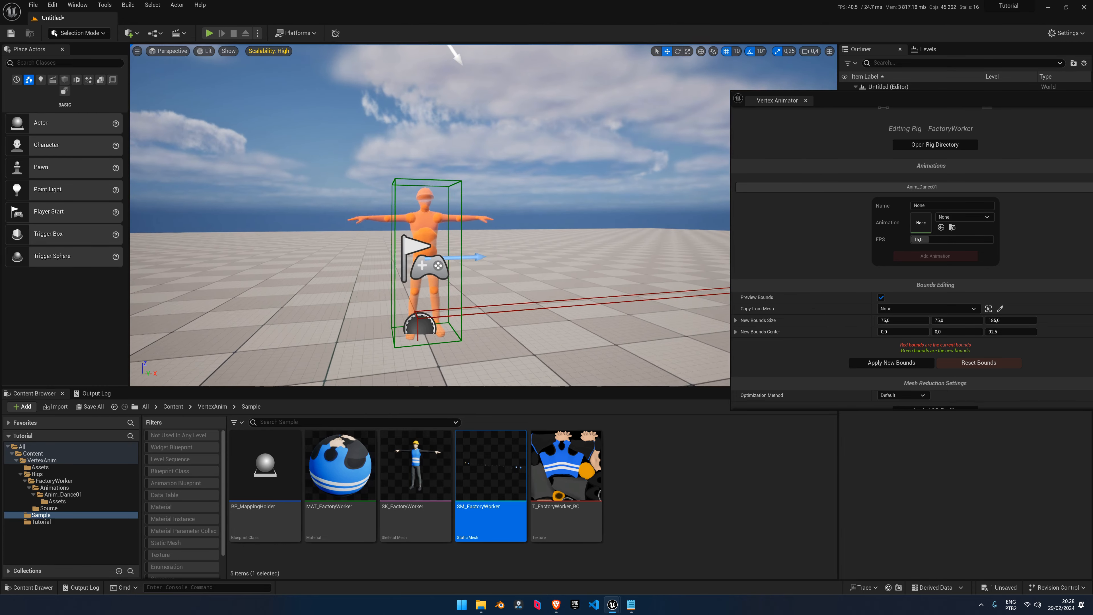
{"action": "right_click_drag", "start_coordinate": [416, 230], "coordinate": [408, 236]}
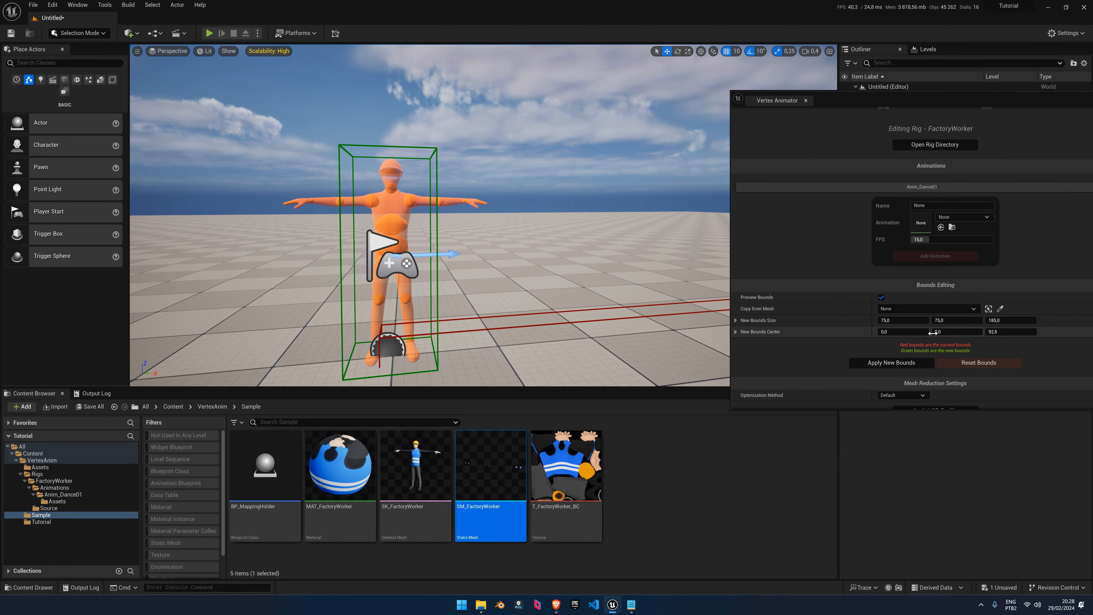
Apply the new bounds, edit the bounds centre value, and delete the test cube
{"action": "left_click", "coordinate": [888, 364]}
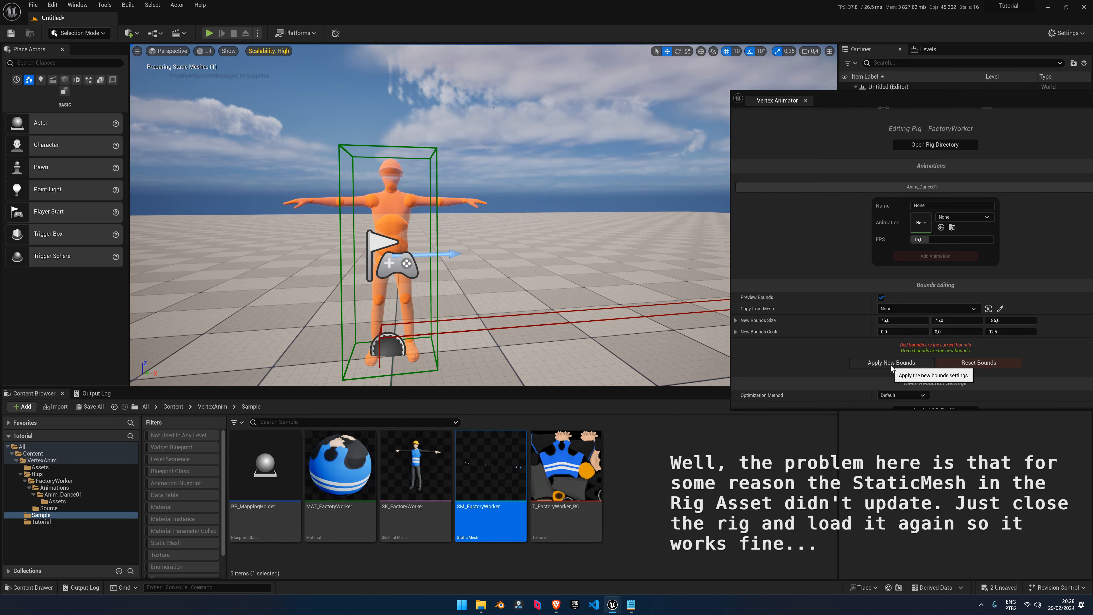
{"action": "left_click", "coordinate": [891, 363]}
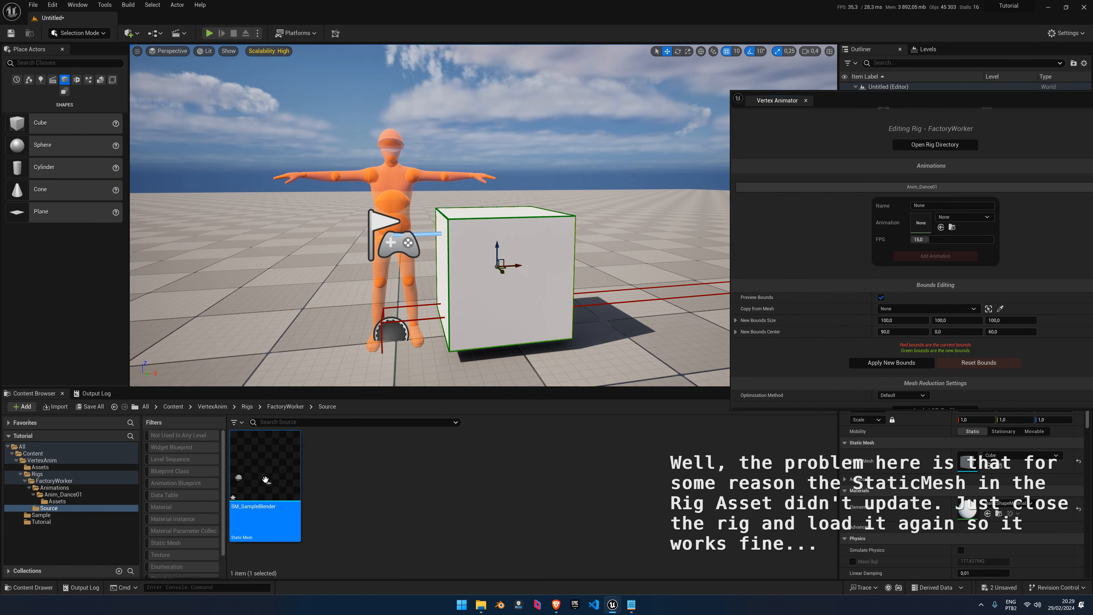
{"action": "left_click", "coordinate": [909, 336]}
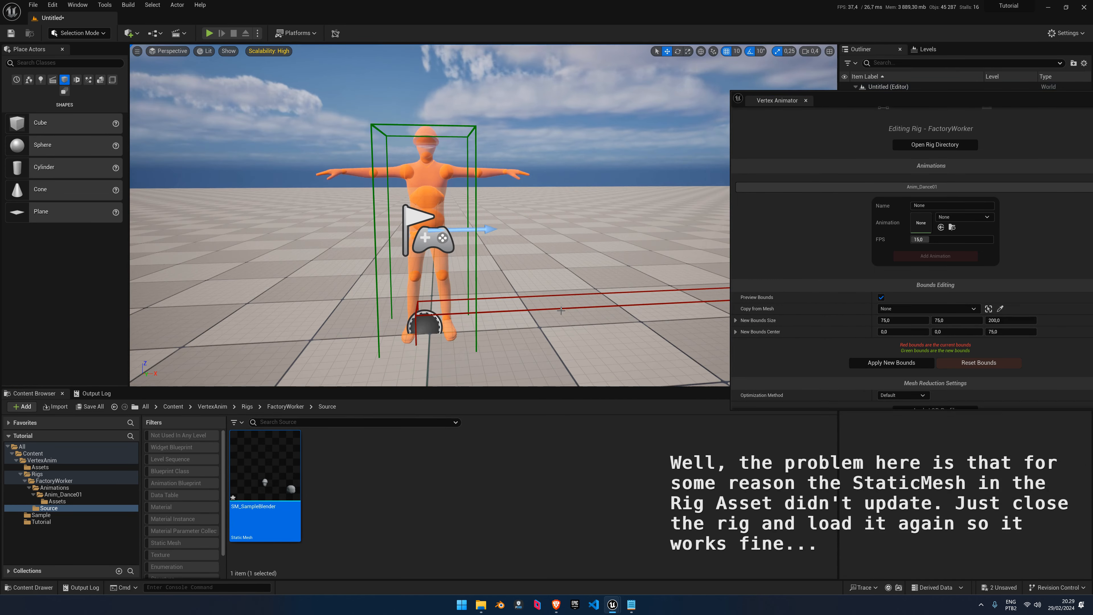
{"action": "right_click_drag", "start_coordinate": [489, 250], "coordinate": [509, 224]}
{"action": "key", "text": "Delete"}
Select the worker rig actor and fly in to check the 75×75×200 bounds around it
{"action": "left_click", "coordinate": [424, 241]}
{"action": "left_click", "coordinate": [41, 515]}
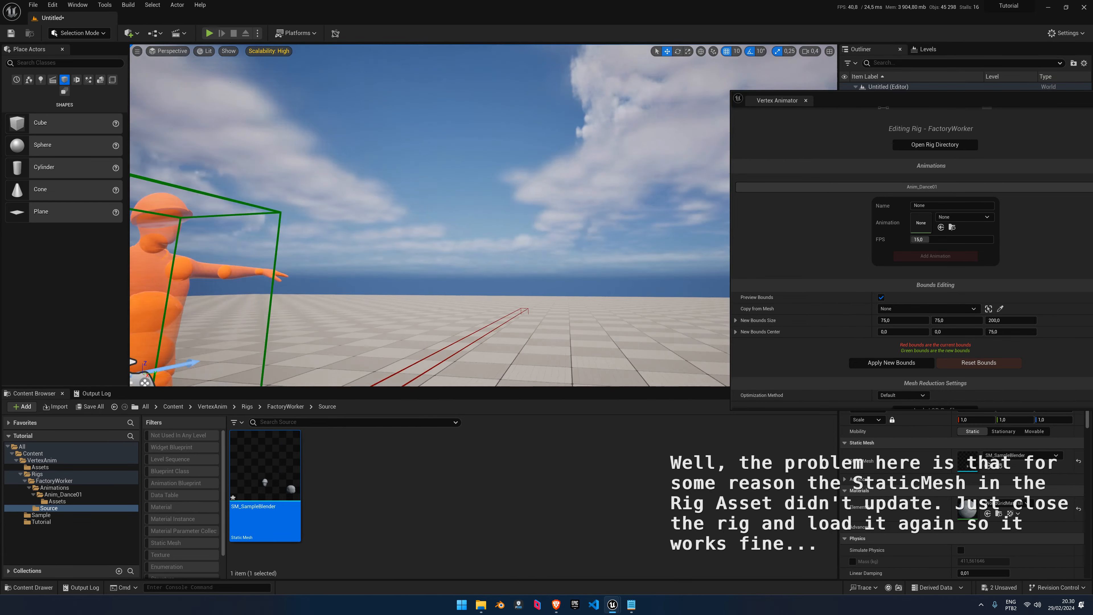
{"action": "left_click_drag", "start_coordinate": [853, 99], "coordinate": [853, 107]}
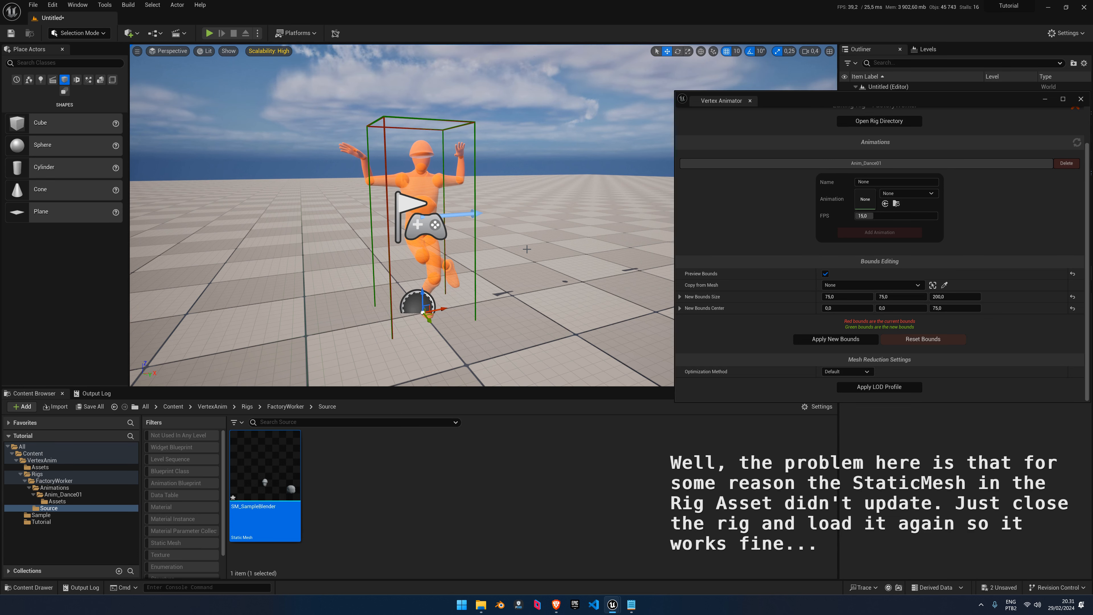
{"action": "right_click_drag", "start_coordinate": [511, 237], "coordinate": [495, 237]}
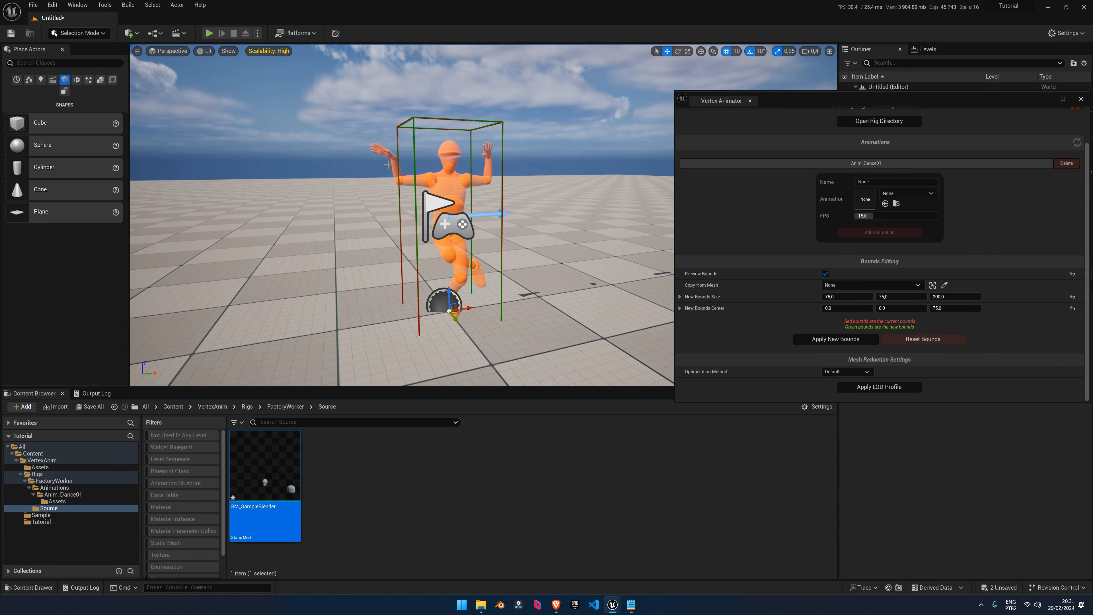
{"action": "right_click_drag", "start_coordinate": [428, 184], "coordinate": [457, 69]}
{"action": "key", "text": "w"}
{"action": "right_click_drag", "start_coordinate": [430, 205], "coordinate": [305, 298]}
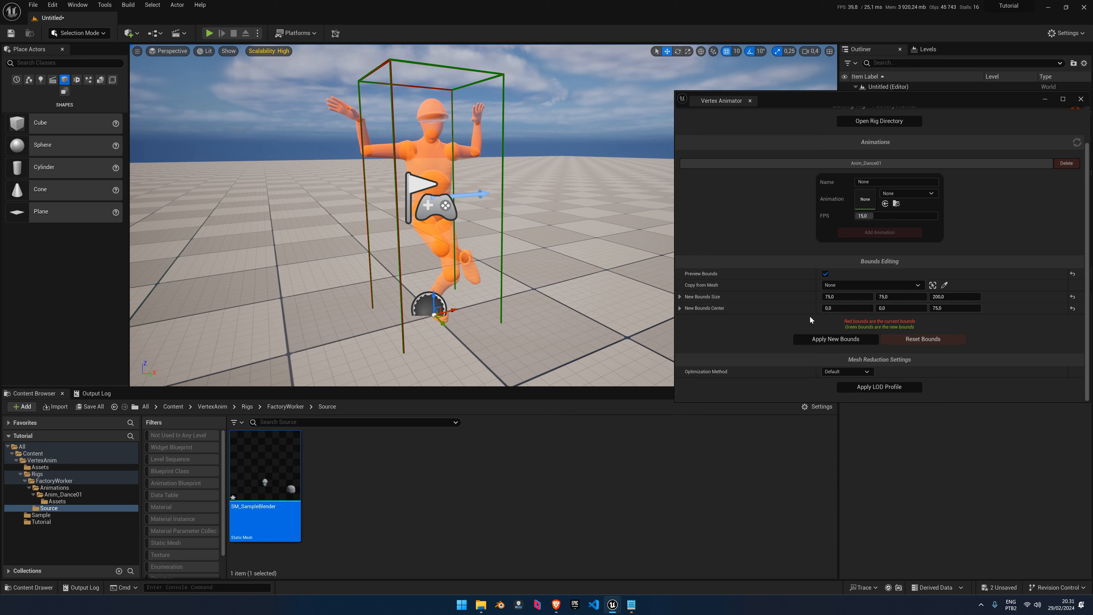
Reset and reapply the bounds, then place a test cube and apply bounds copied from it
{"action": "left_click", "coordinate": [917, 343]}
{"action": "left_click", "coordinate": [837, 339]}
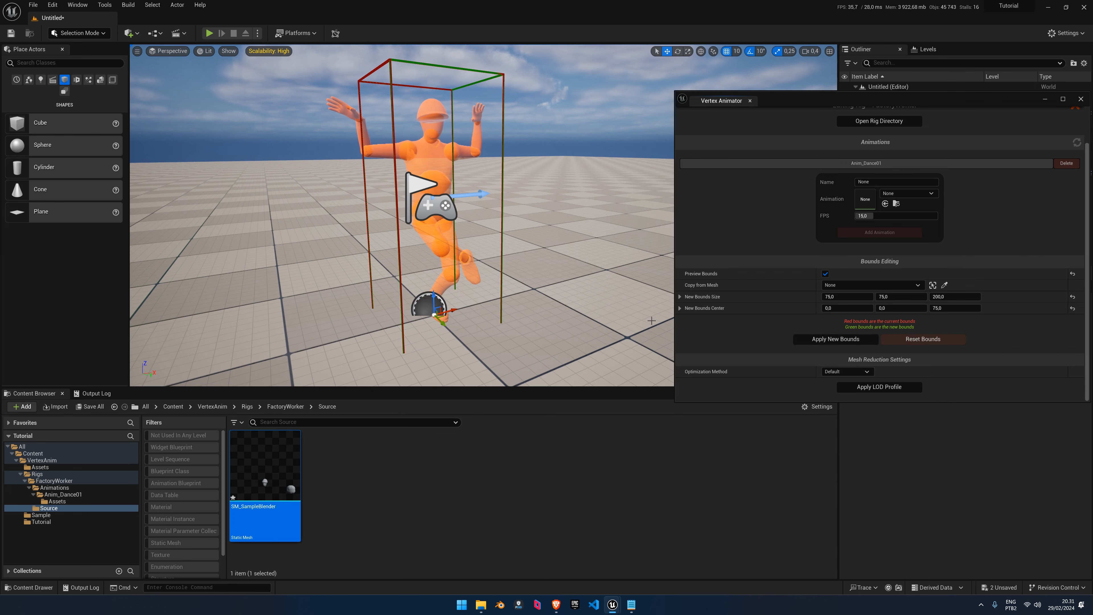
{"action": "right_click_drag", "start_coordinate": [540, 310], "coordinate": [555, 304]}
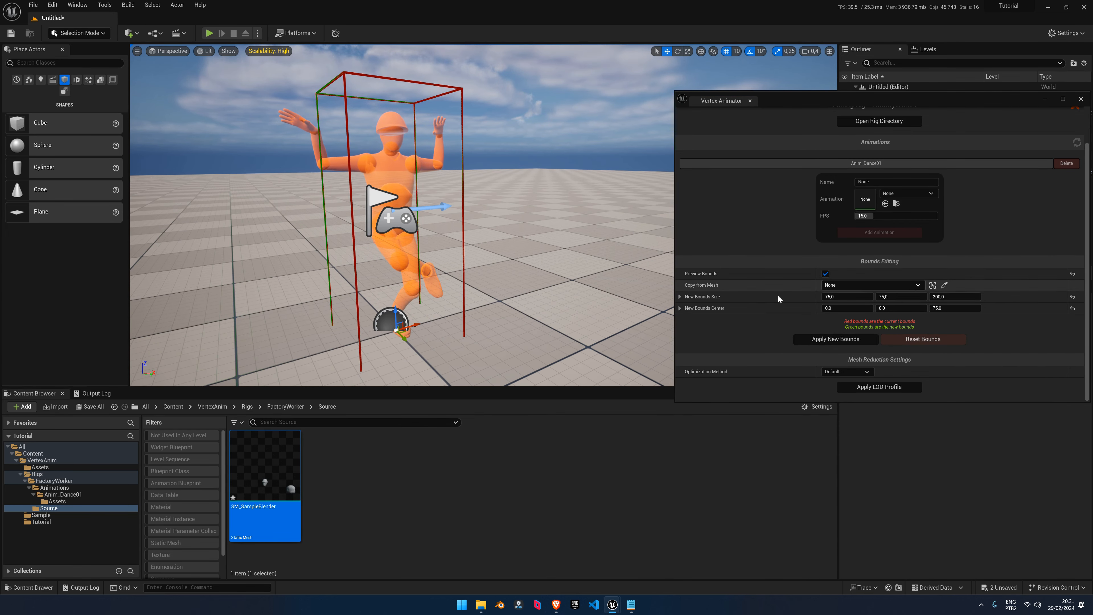
{"action": "left_click_drag", "start_coordinate": [41, 124], "coordinate": [588, 184]}
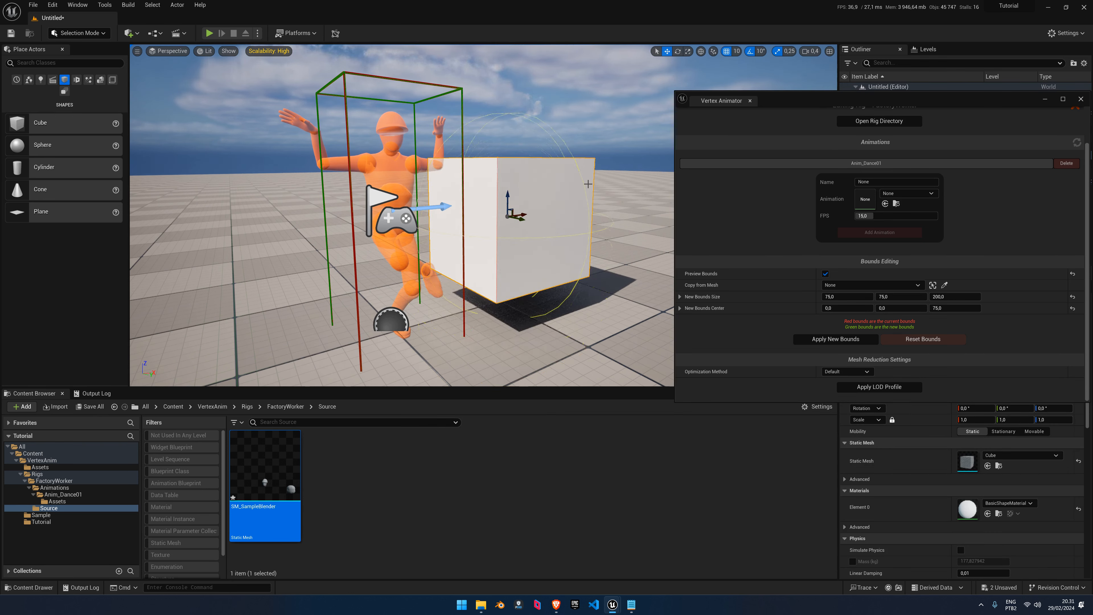
{"action": "left_click", "coordinate": [933, 285]}
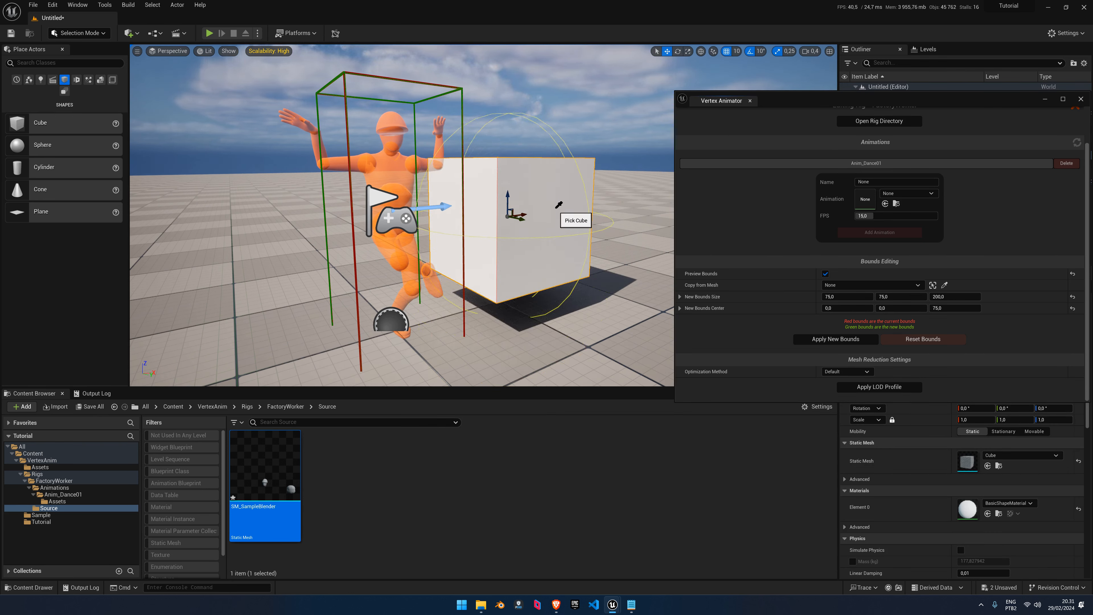
{"action": "left_click", "coordinate": [836, 339]}
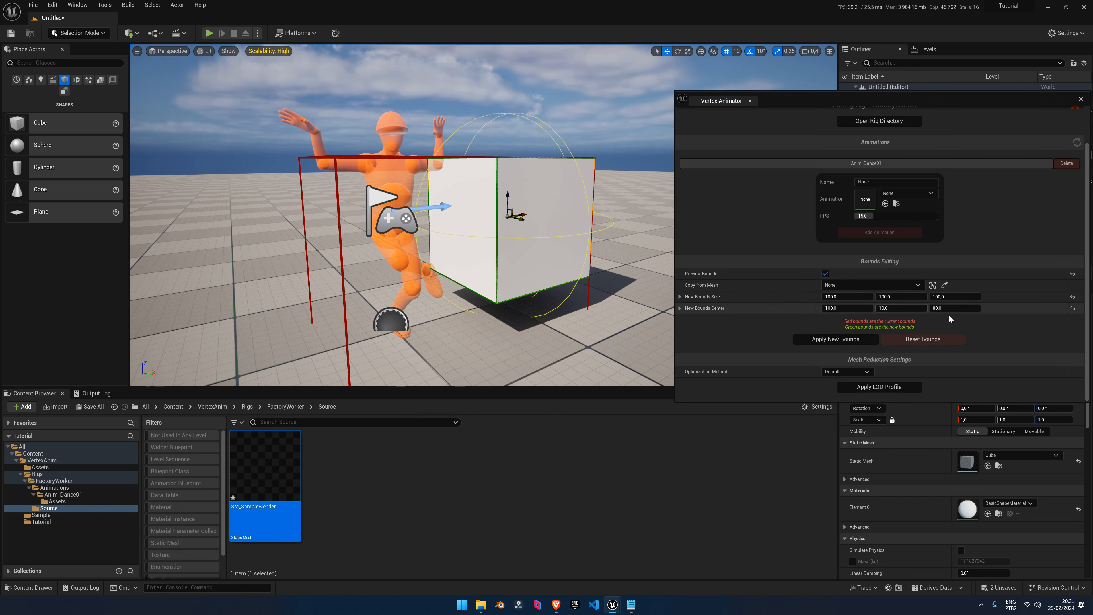
Reset the bounds, undo back to 75×75×200 at 0,0,75, and toggle the preview off
{"action": "left_click", "coordinate": [921, 340]}
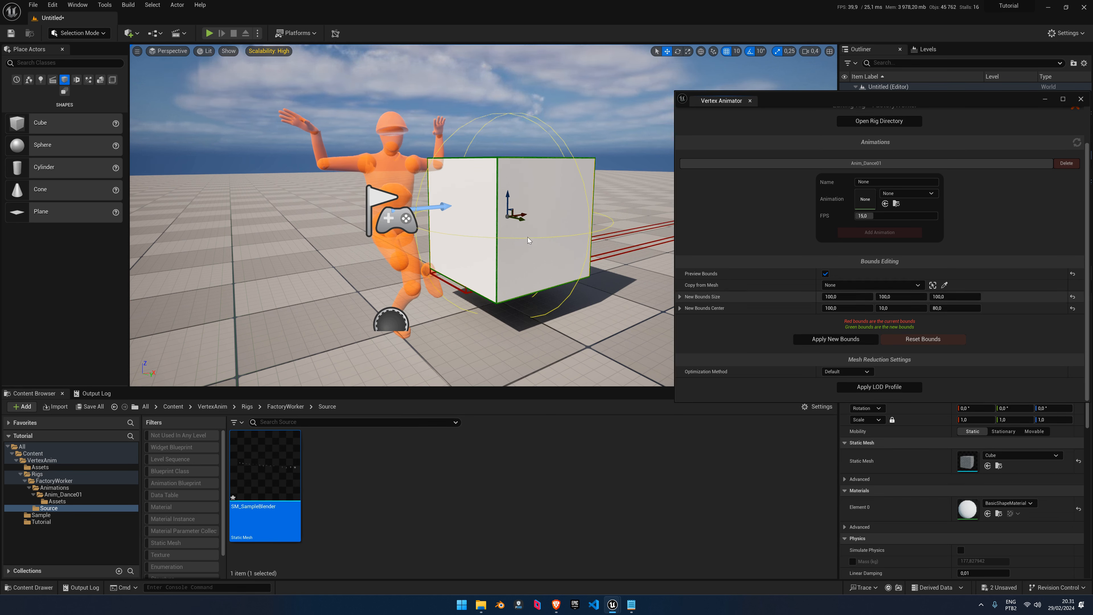
{"action": "right_click_drag", "start_coordinate": [538, 236], "coordinate": [558, 246]}
{"action": "key", "text": "ctrl+z"}
{"action": "key", "text": "ctrl+z"}
{"action": "key", "text": "ctrl+z"}
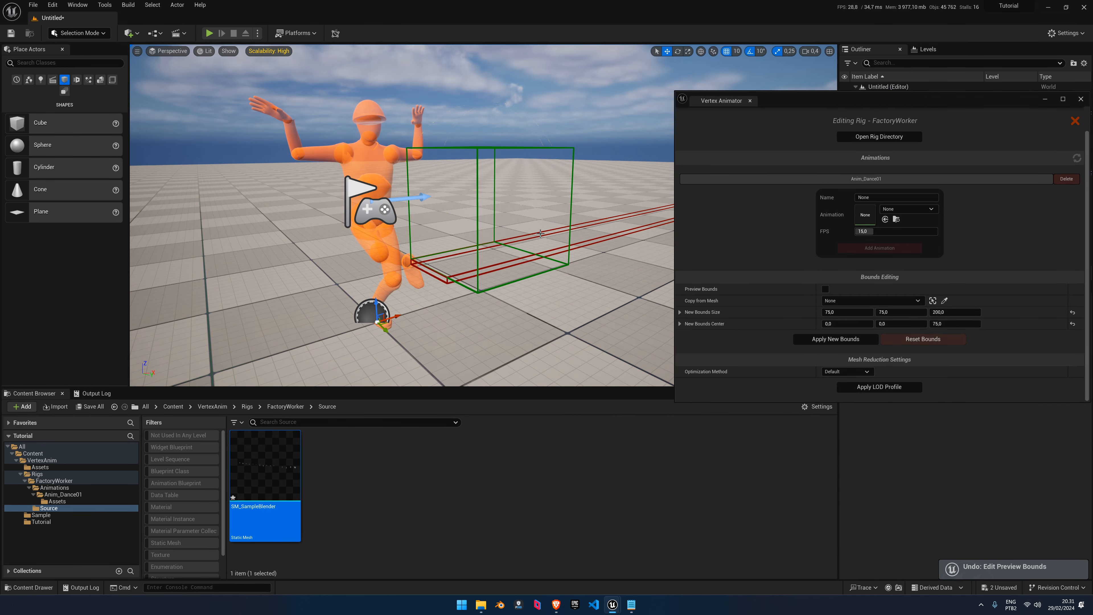
{"action": "left_click", "coordinate": [825, 289]}
{"action": "left_click", "coordinate": [830, 285]}
{"action": "left_click", "coordinate": [825, 275]}
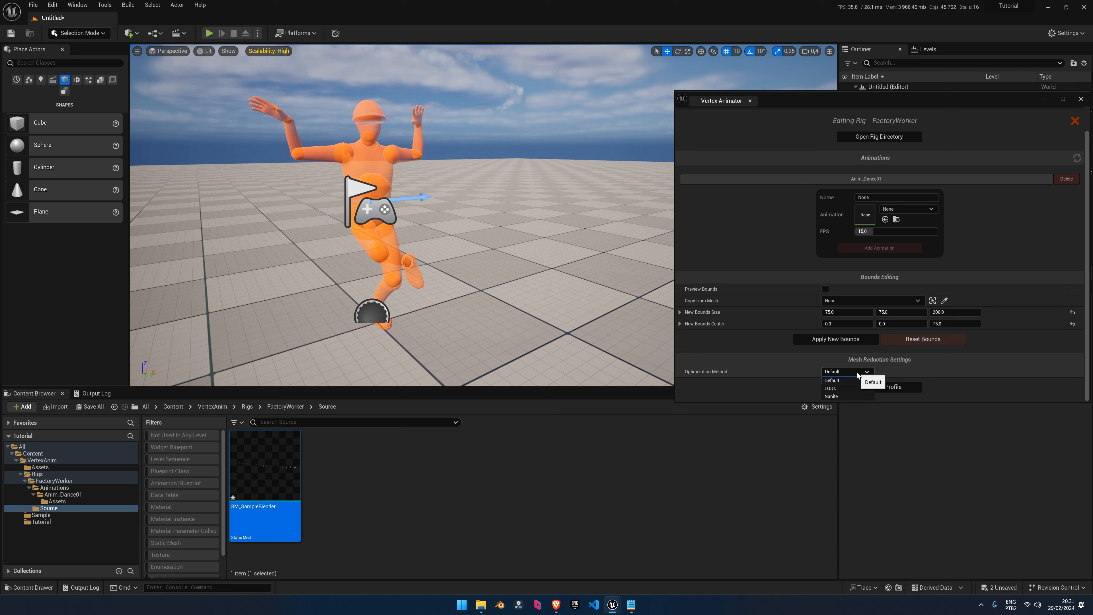
Set the Optimization Method to LODs with the HighDetail LOD group, giving six LOD entries
{"action": "left_click", "coordinate": [832, 388]}
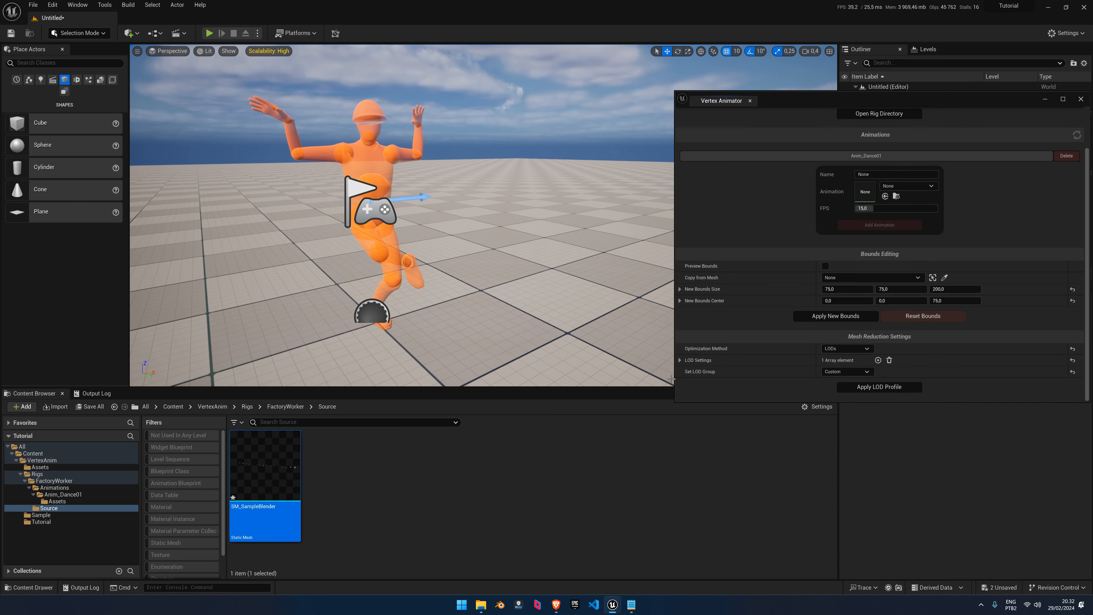
{"action": "left_click", "coordinate": [848, 373]}
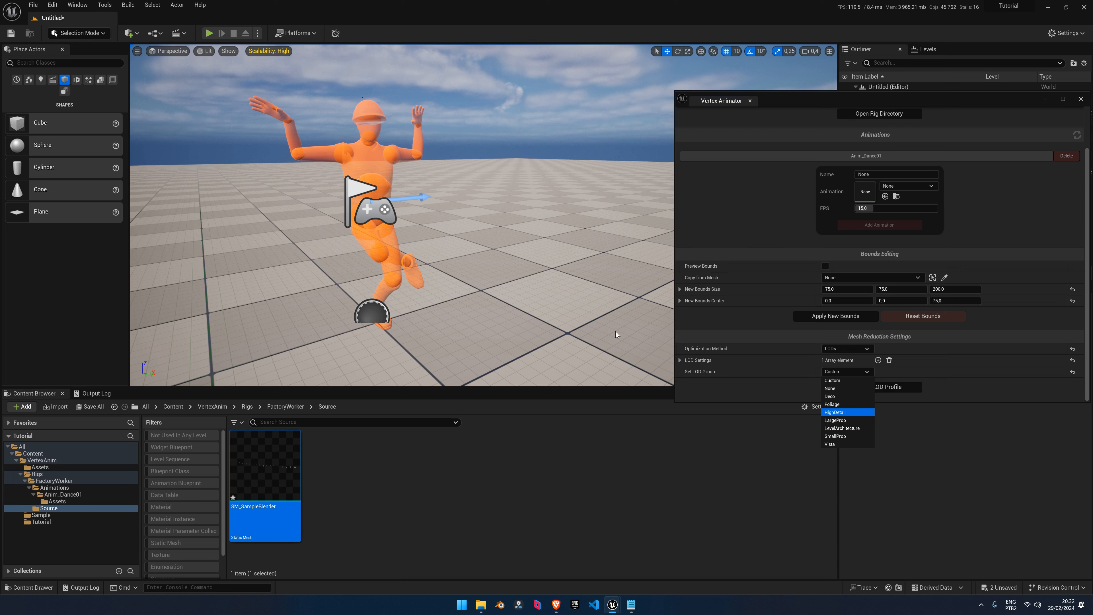
{"action": "key", "text": "Return"}
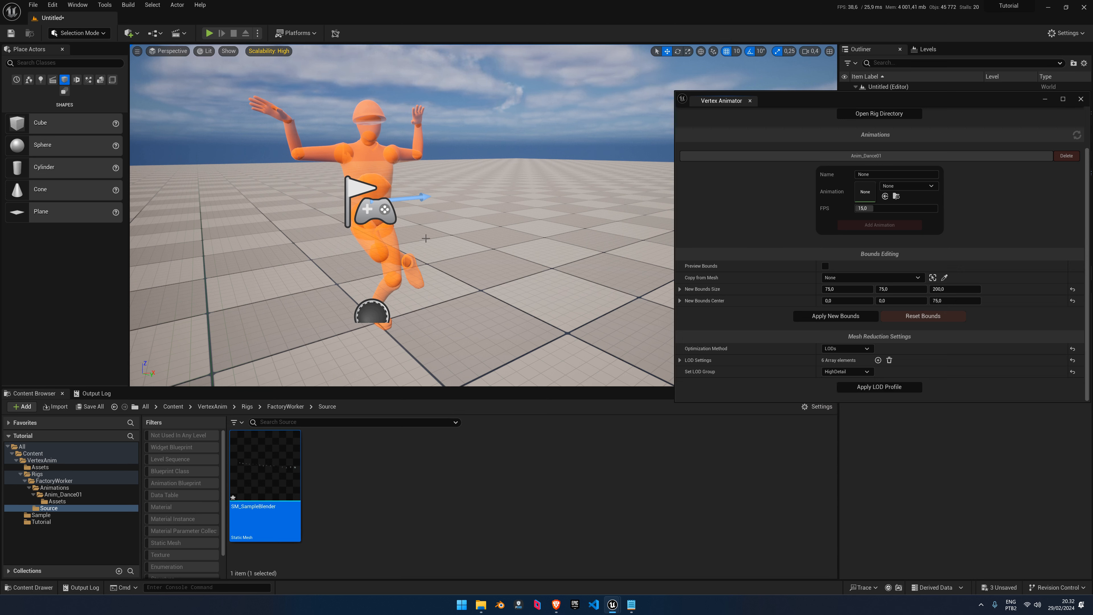
{"action": "key", "text": "s"}
{"action": "right_click_drag", "start_coordinate": [425, 238], "coordinate": [376, 232]}
{"action": "left_click", "coordinate": [9, 36]}
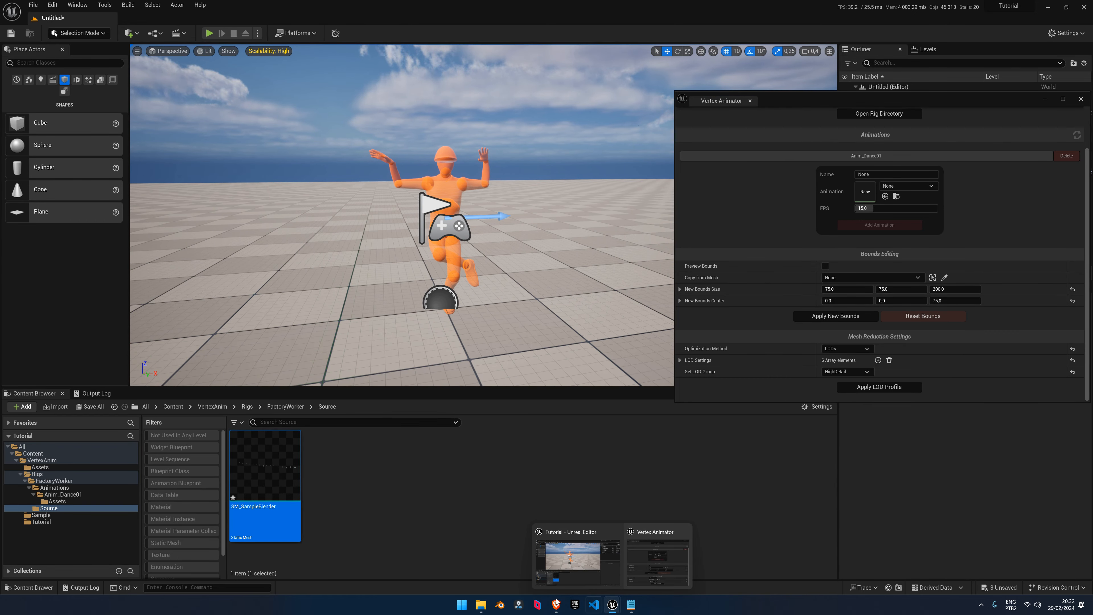
Bring File Explorer forward, go up to Tutorial Files, and move the window up-left
{"action": "left_click", "coordinate": [480, 605]}
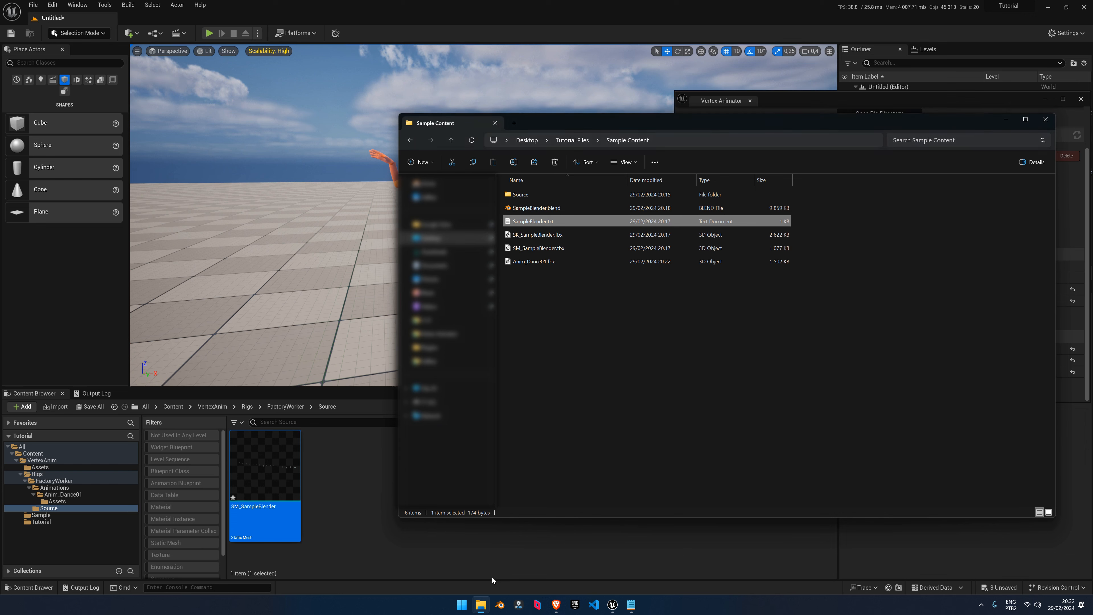
{"action": "left_click", "coordinate": [763, 309]}
{"action": "left_click", "coordinate": [577, 140]}
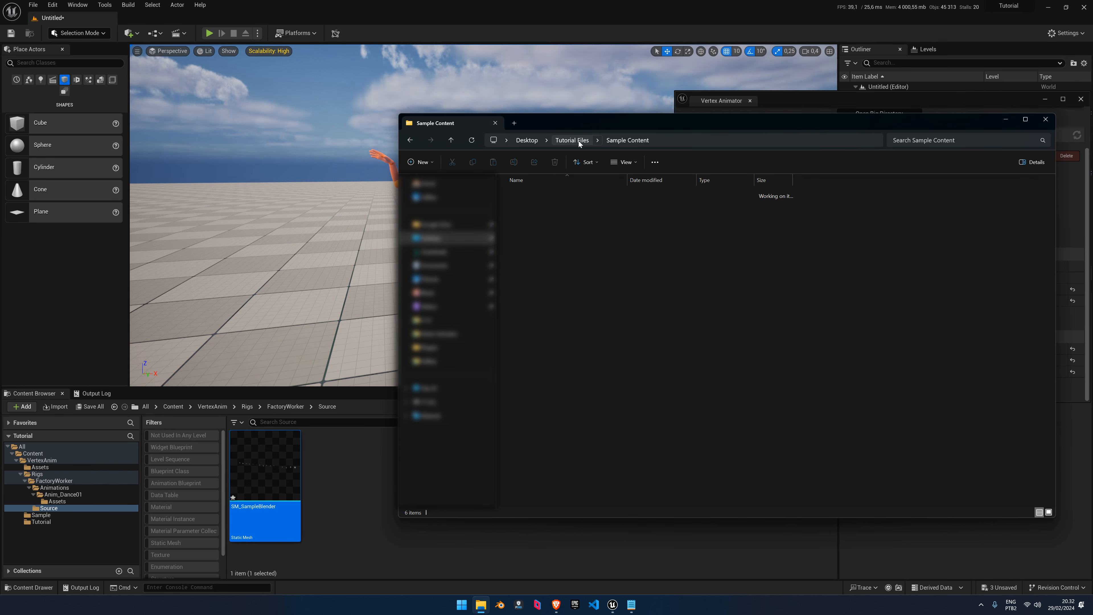
{"action": "left_click_drag", "start_coordinate": [595, 121], "coordinate": [513, 104]}
{"action": "left_click", "coordinate": [494, 252]}
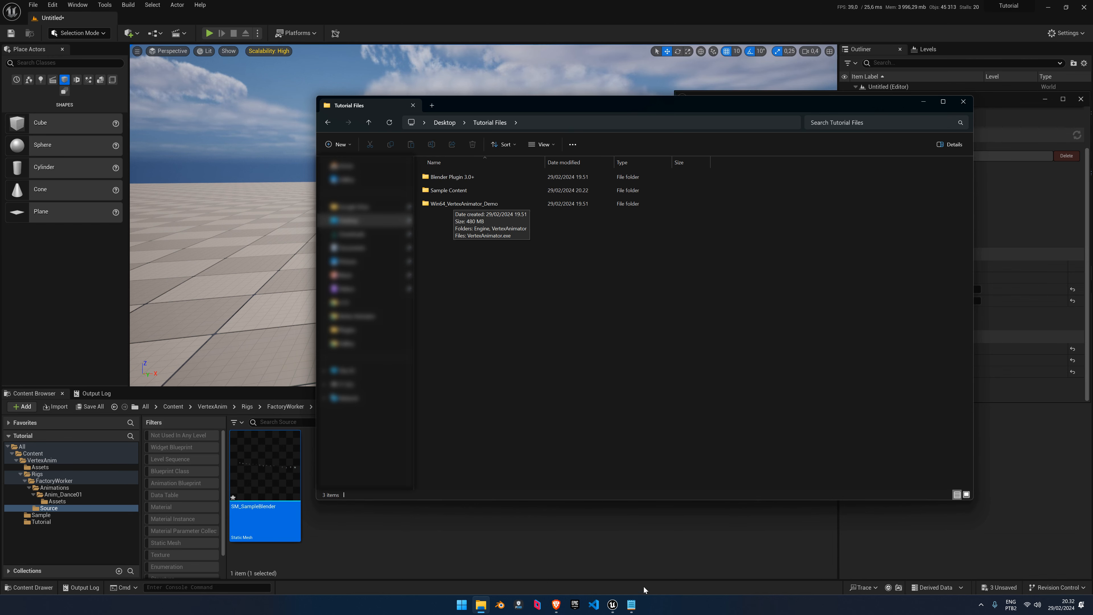
Scroll the Vertex Animator guide to its Resources & other links page, close Mixamo and minimise the browser
{"action": "left_click", "coordinate": [556, 605]}
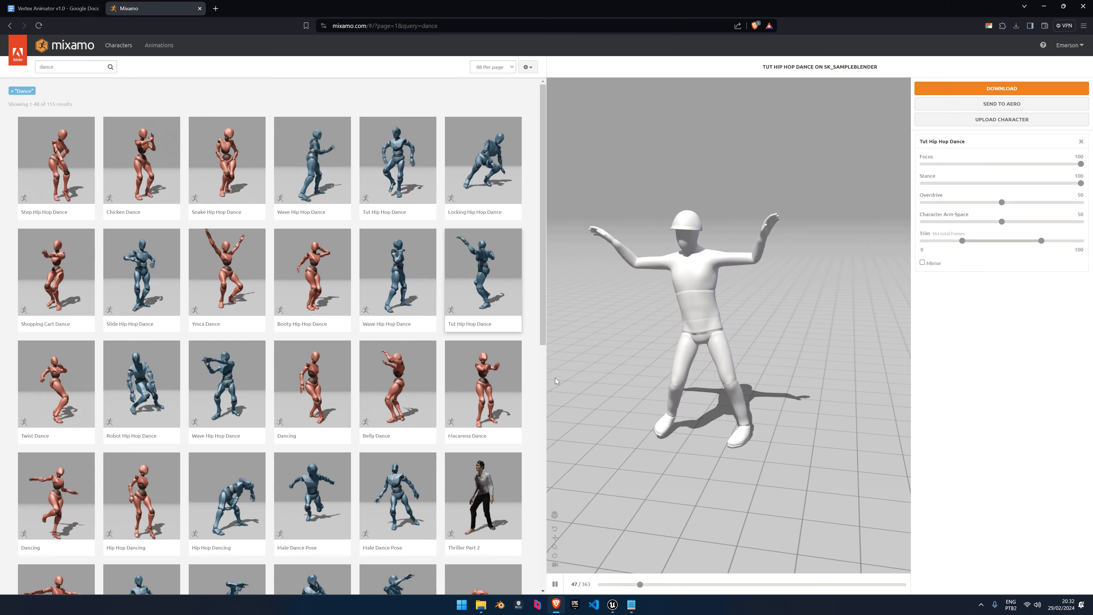
{"action": "left_click", "coordinate": [66, 4]}
{"action": "left_click", "coordinate": [200, 9]}
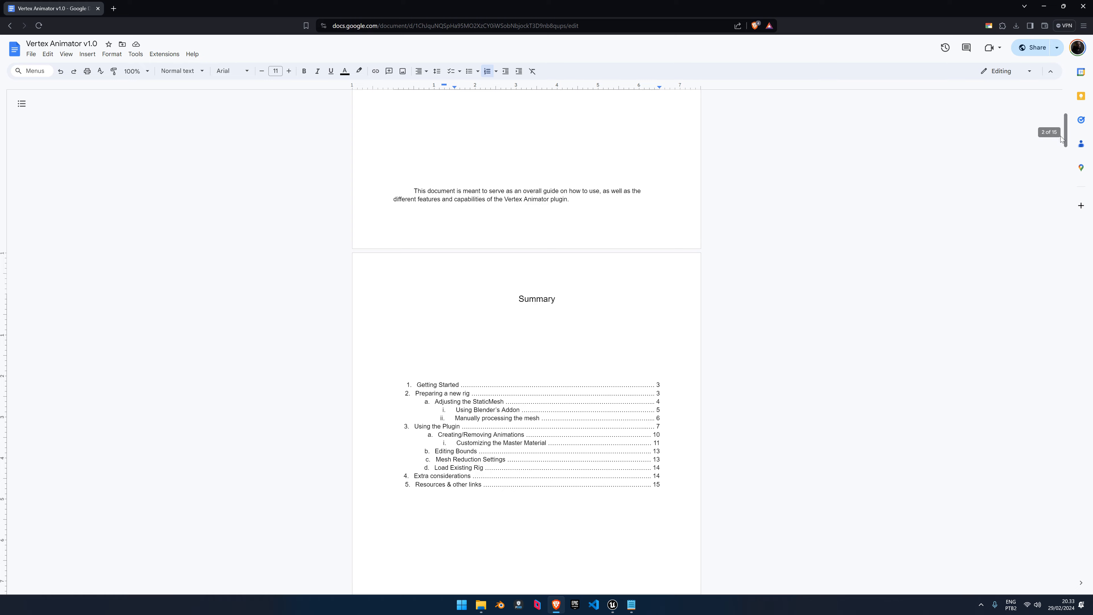
{"action": "left_click_drag", "start_coordinate": [1065, 130], "coordinate": [1040, 579]}
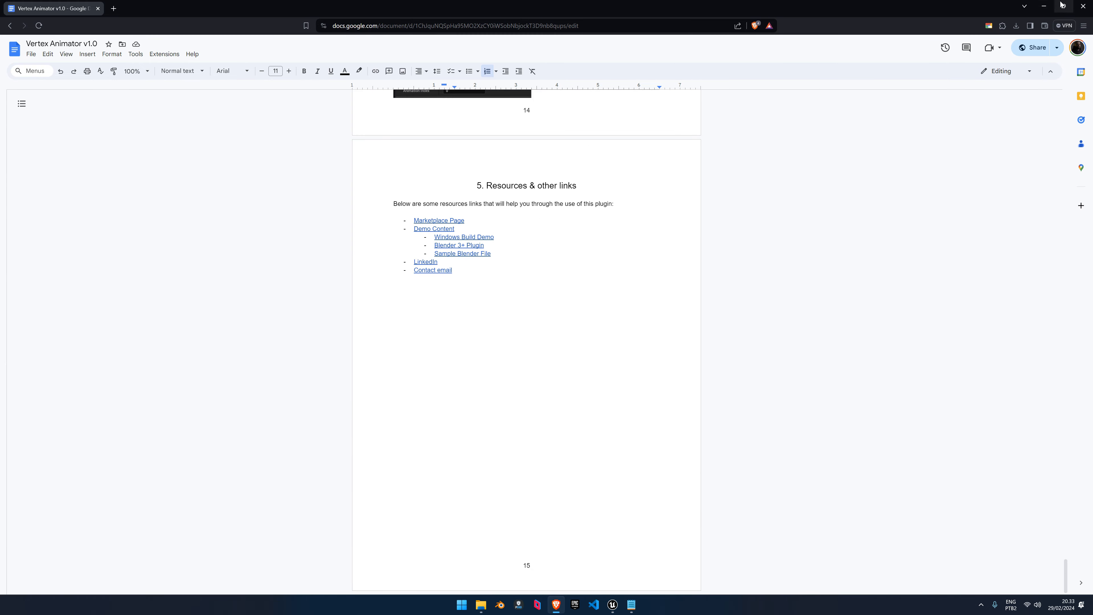
{"action": "left_click", "coordinate": [1044, 6]}
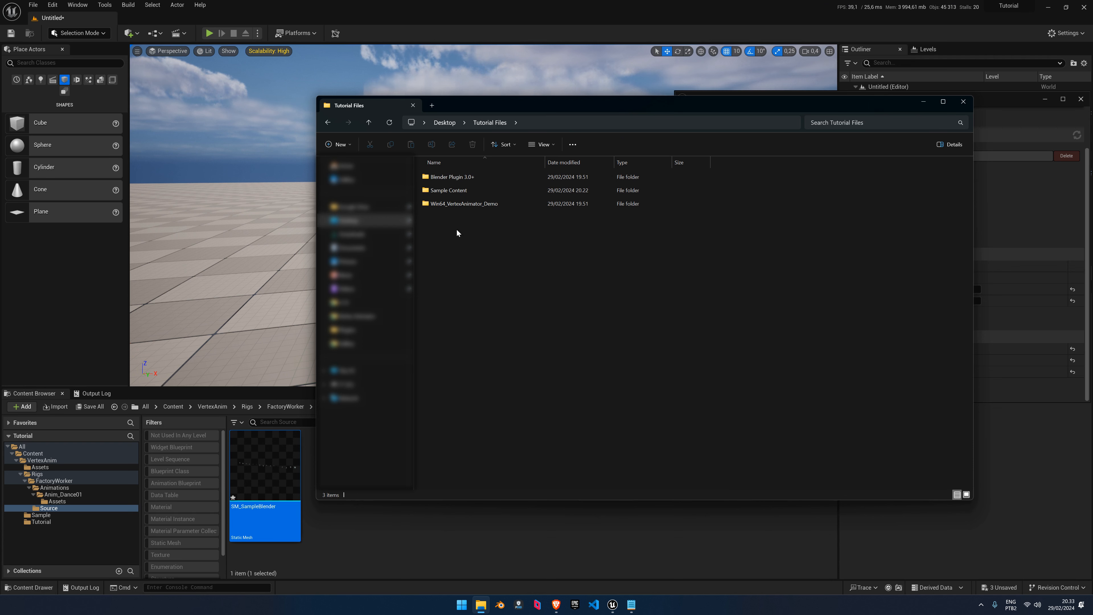
Open Win64_VertexAnimator_Demo, close Unreal Editor with Don't Save, and run VertexAnimator.exe
{"action": "double_click", "coordinate": [463, 205]}
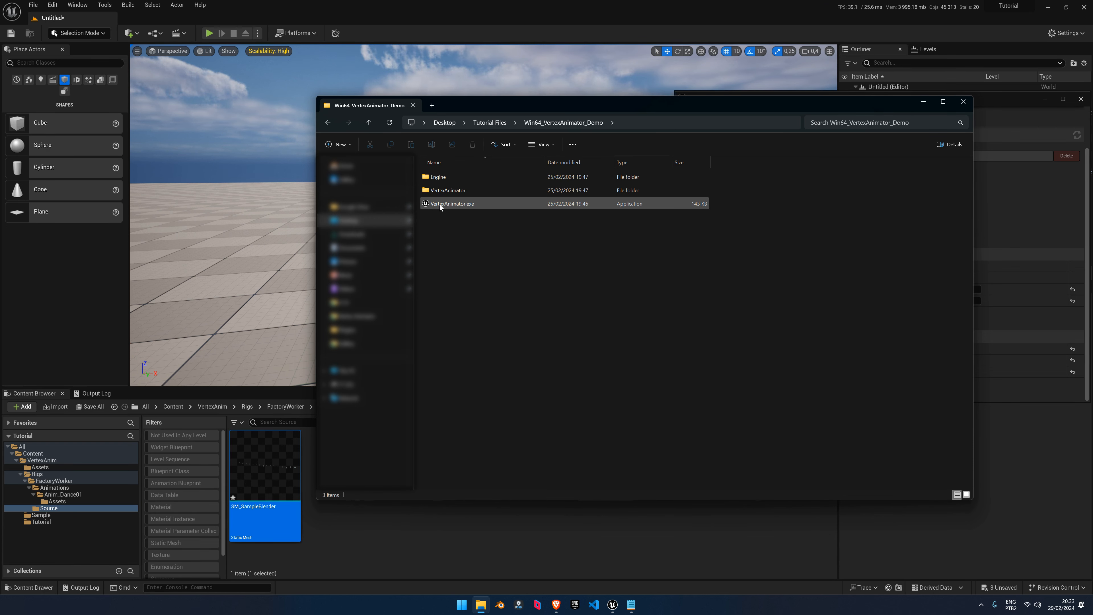
{"action": "left_click", "coordinate": [1084, 7]}
{"action": "left_click", "coordinate": [624, 399]}
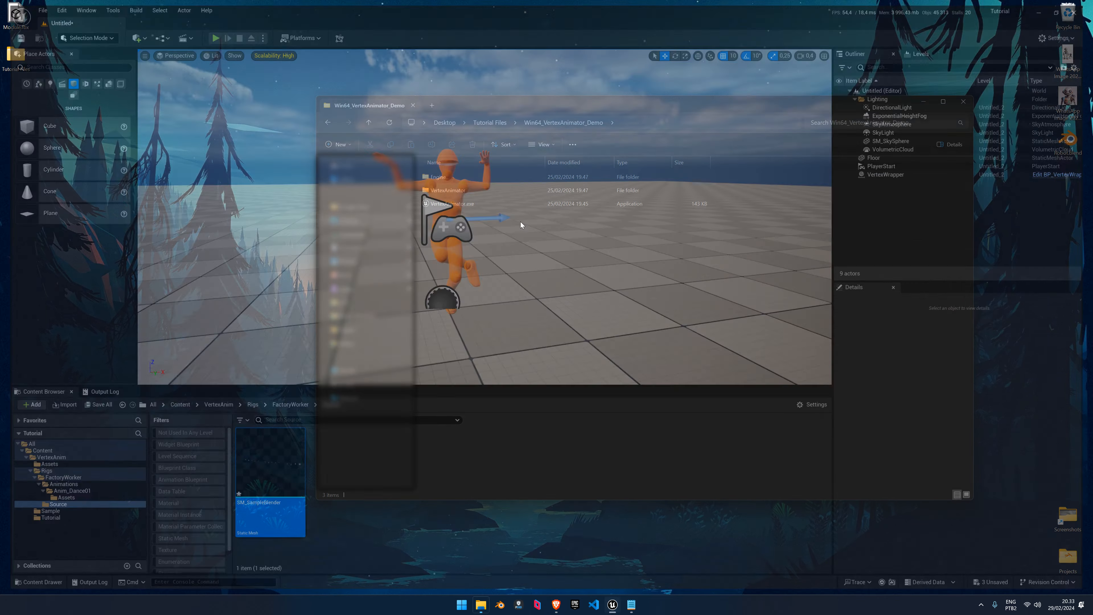
{"action": "double_click", "coordinate": [519, 108]}
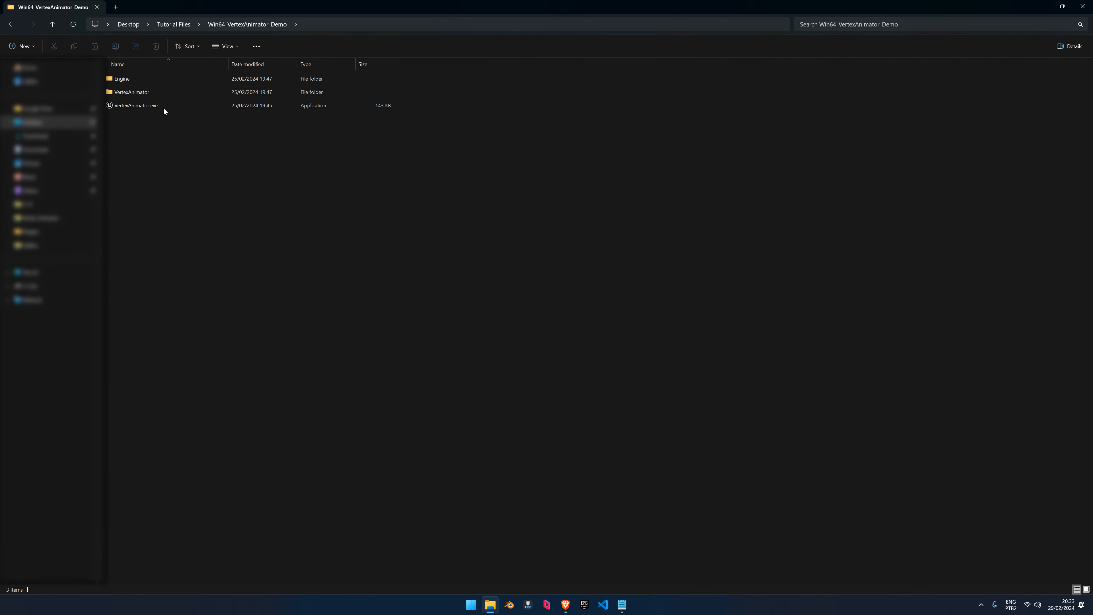
{"action": "left_click", "coordinate": [130, 108]}
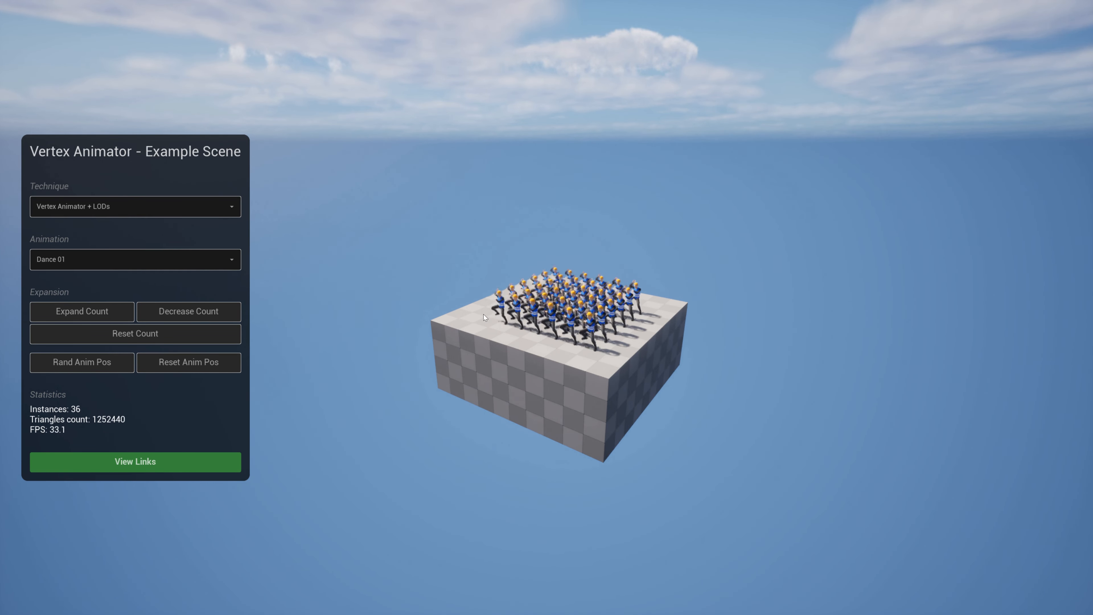
Keep Vertex Animator + LODs as the technique and expand the dancing crowd to 784 workers
{"action": "left_click", "coordinate": [101, 210]}
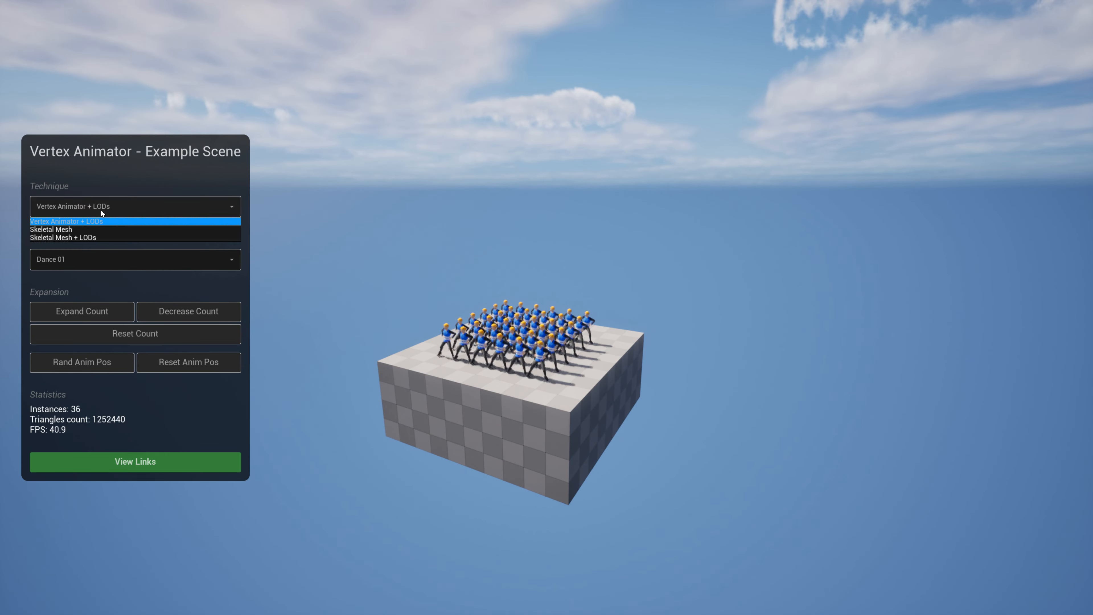
{"action": "left_click", "coordinate": [95, 210]}
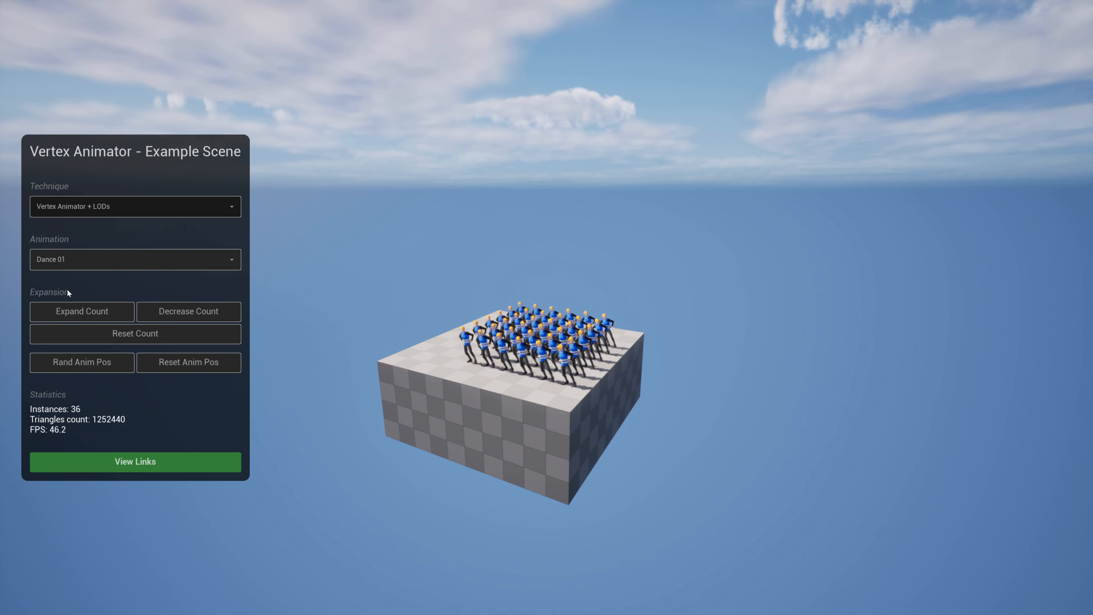
{"action": "left_click", "coordinate": [80, 311]}
{"action": "left_click", "coordinate": [78, 311]}
{"action": "left_click", "coordinate": [77, 311]}
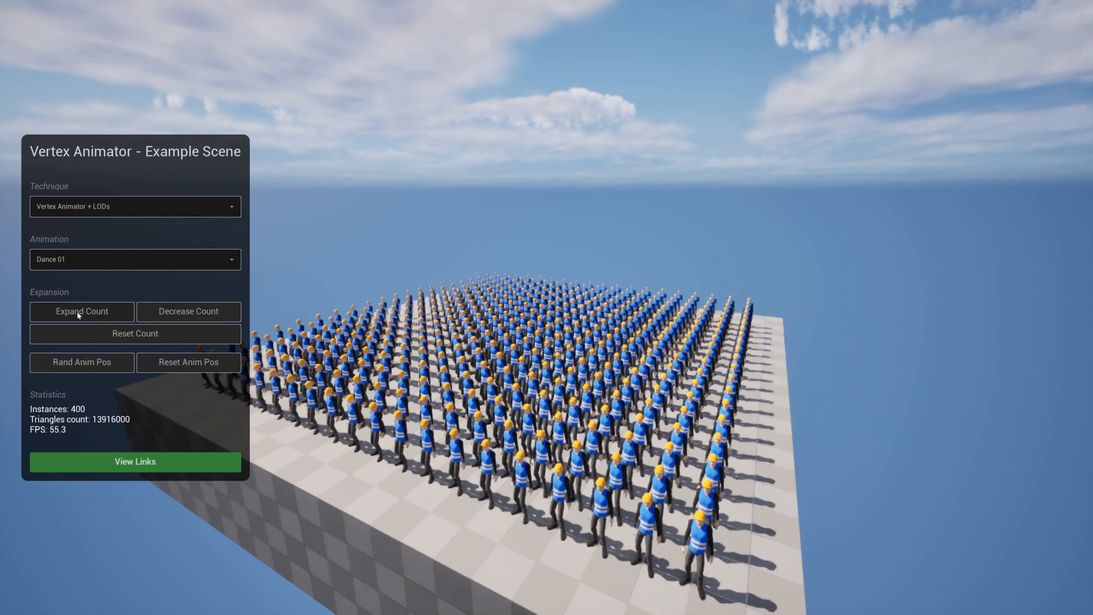
{"action": "left_click", "coordinate": [77, 311]}
{"action": "left_click", "coordinate": [77, 312]}
{"action": "left_click", "coordinate": [77, 312]}
{"action": "left_click", "coordinate": [77, 312]}
{"action": "key", "text": "s"}
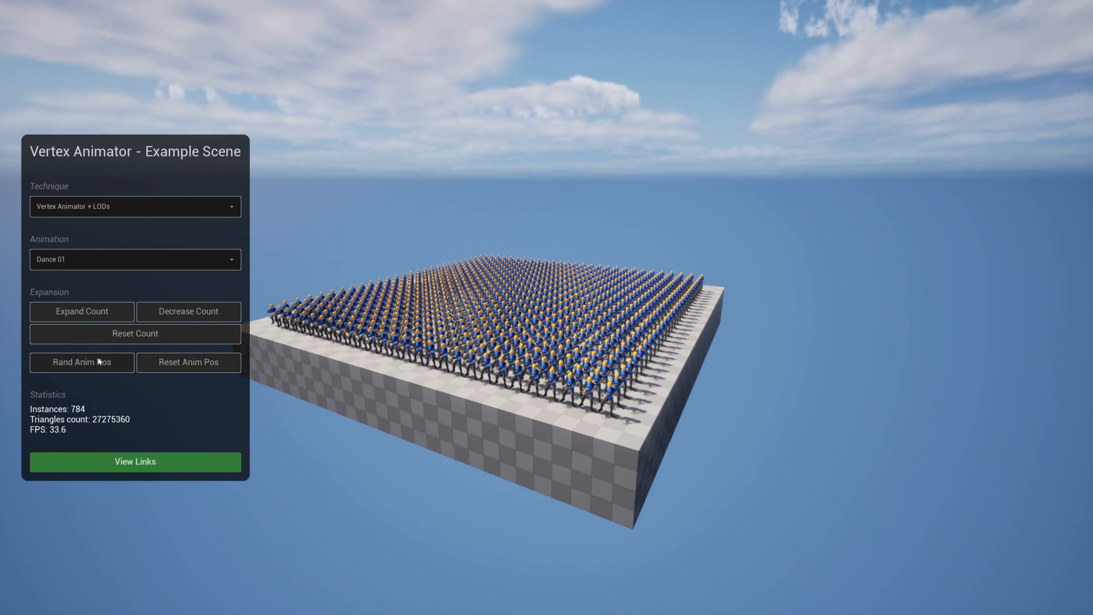
Randomize then reset the animation poses and expand the crowd to 2304 workers
{"action": "left_click", "coordinate": [98, 358]}
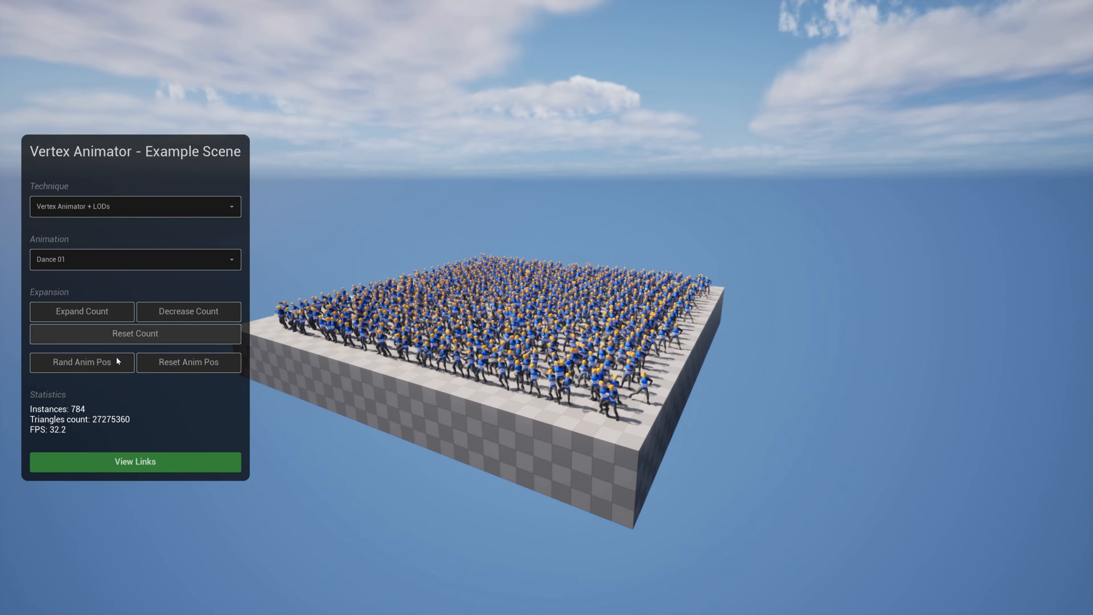
{"action": "left_click", "coordinate": [163, 365]}
{"action": "left_click", "coordinate": [91, 316]}
{"action": "left_click", "coordinate": [90, 313]}
{"action": "left_click", "coordinate": [89, 313]}
{"action": "left_click", "coordinate": [88, 310]}
{"action": "left_click", "coordinate": [88, 310]}
{"action": "left_click", "coordinate": [88, 310]}
{"action": "left_click", "coordinate": [84, 312]}
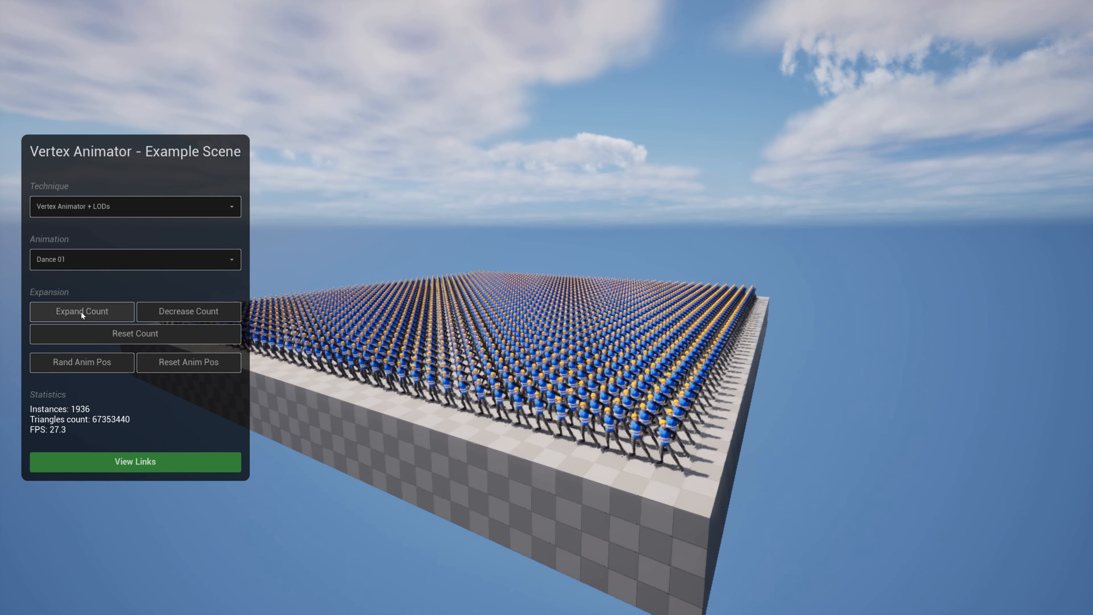
{"action": "left_click", "coordinate": [81, 311]}
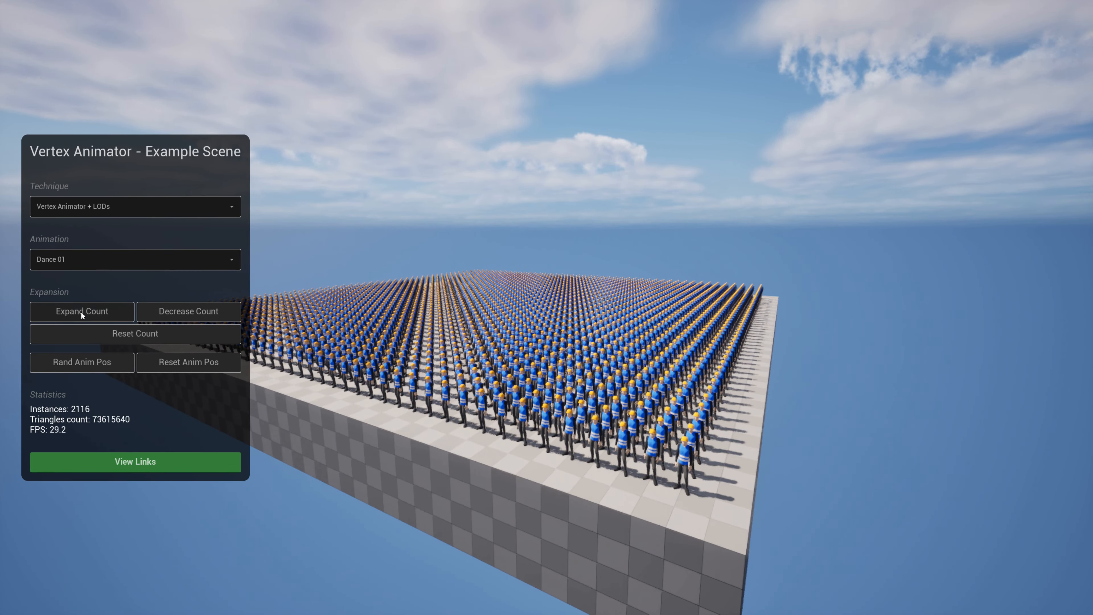
{"action": "left_click", "coordinate": [81, 311]}
{"action": "left_click_drag", "start_coordinate": [459, 360], "coordinate": [435, 341]}
{"action": "key", "text": "d"}
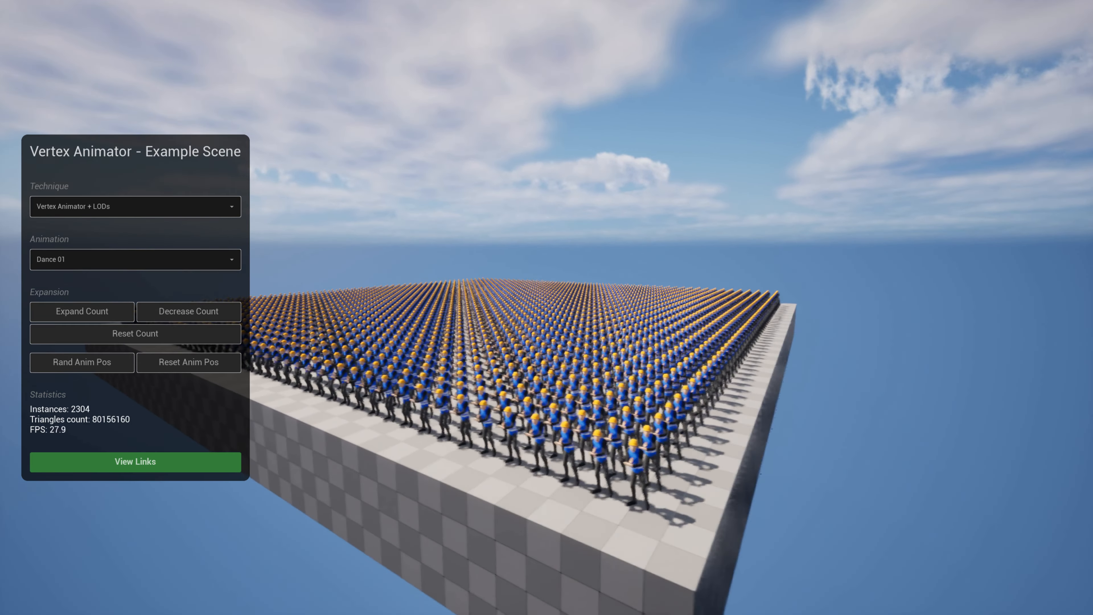